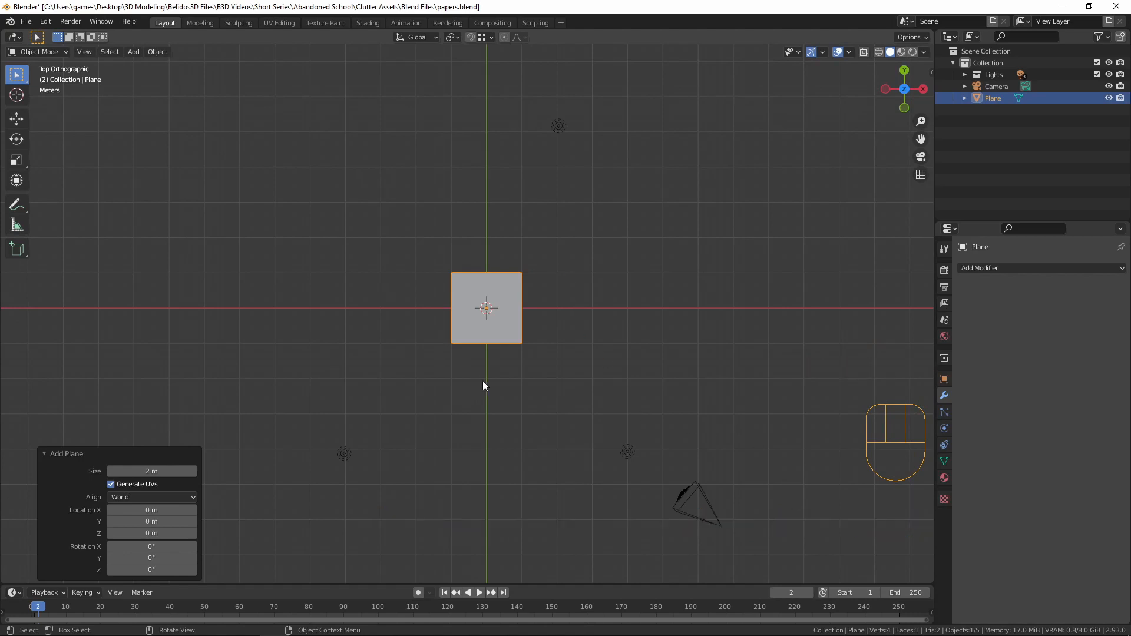
Add four empty material slots to the plane.
scroll(483, 386, "up", 5)
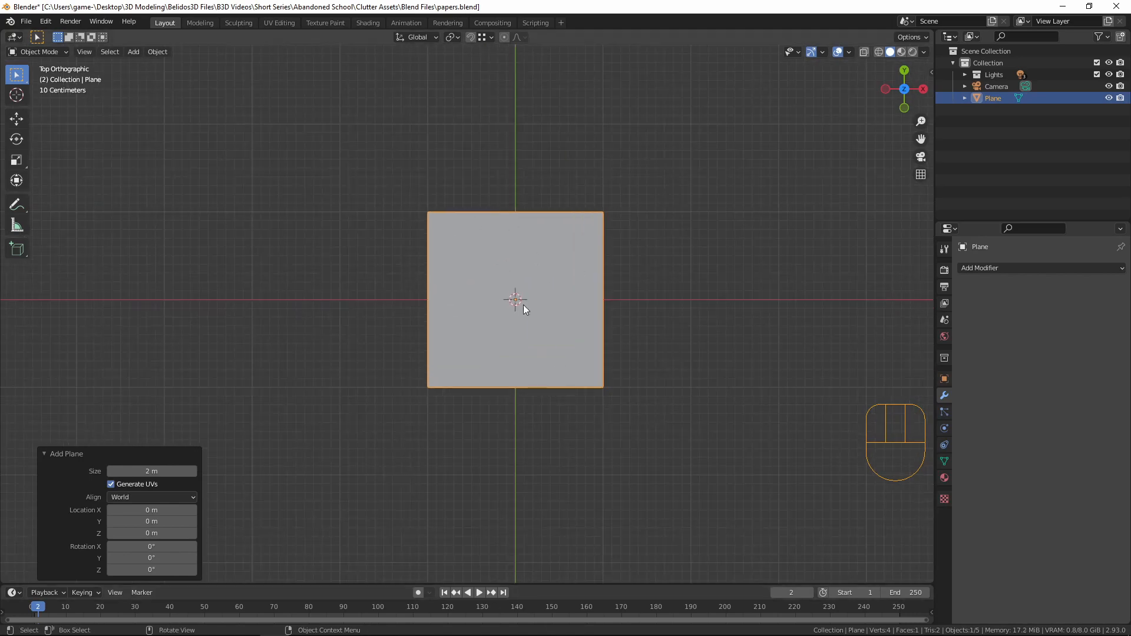
scroll(649, 248, "down", 4)
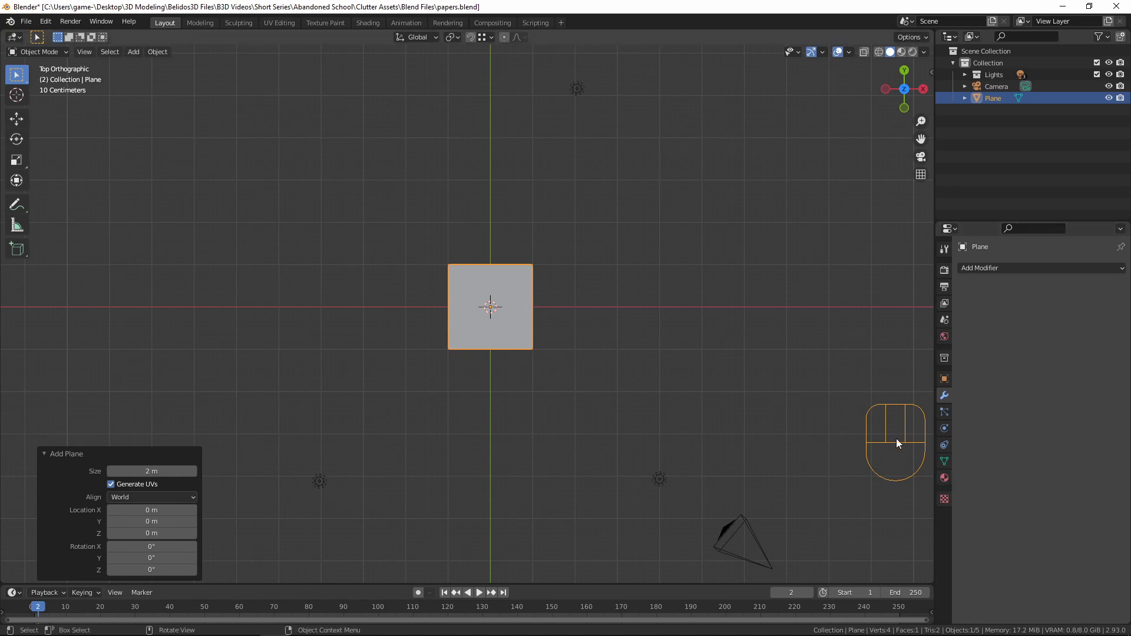
left_click(944, 478)
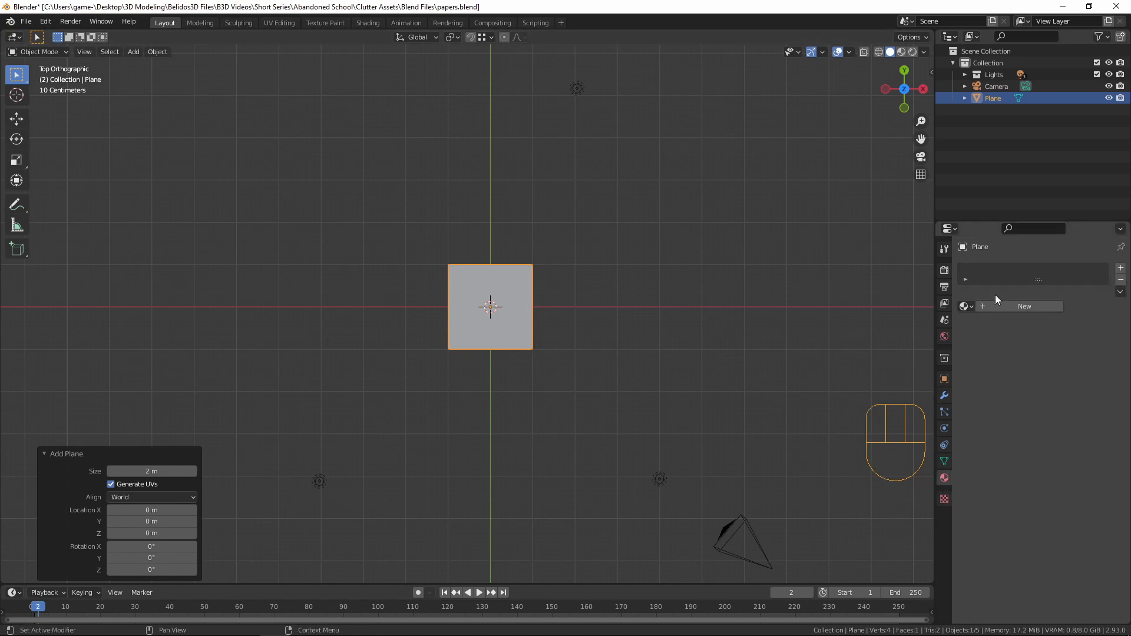
left_click(1121, 269)
left_click(1121, 269)
left_click(1120, 269)
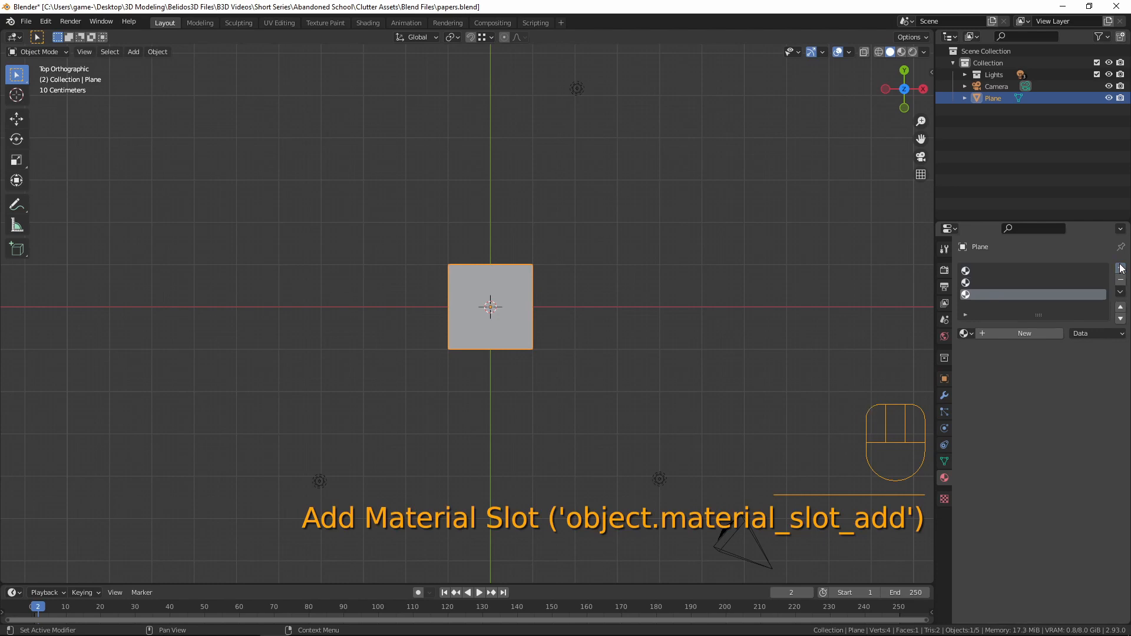
left_click(1121, 269)
Create a new material in each of the plane's four material slots.
left_click(988, 271)
left_click(1009, 335)
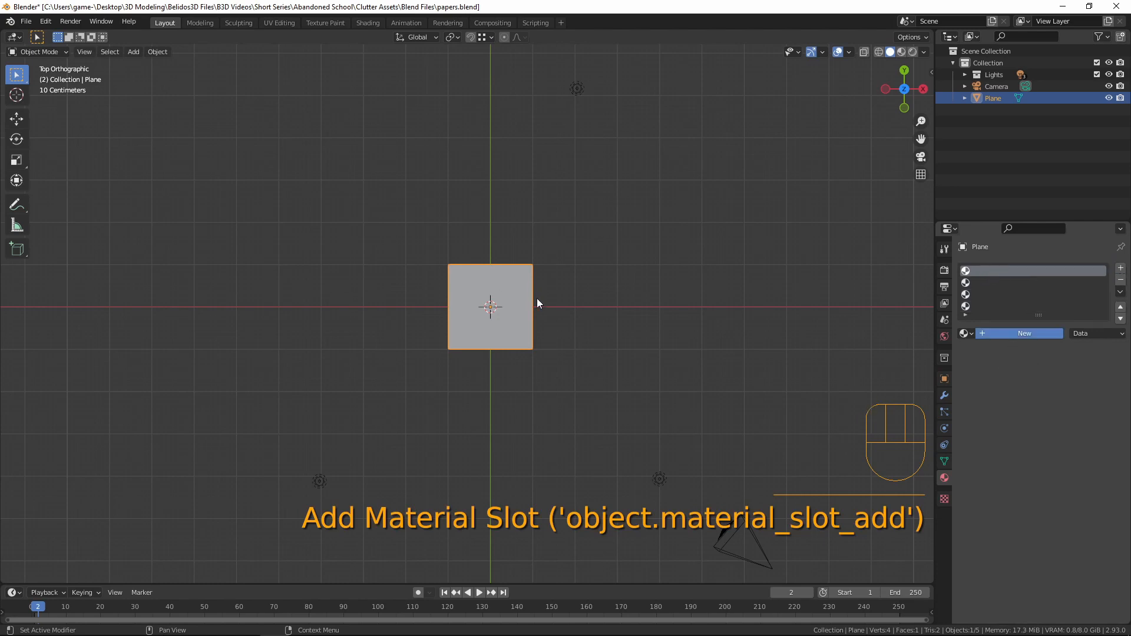
left_click(985, 306)
left_click(985, 283)
left_click(1004, 334)
left_click(986, 295)
left_click(1005, 334)
left_click(989, 306)
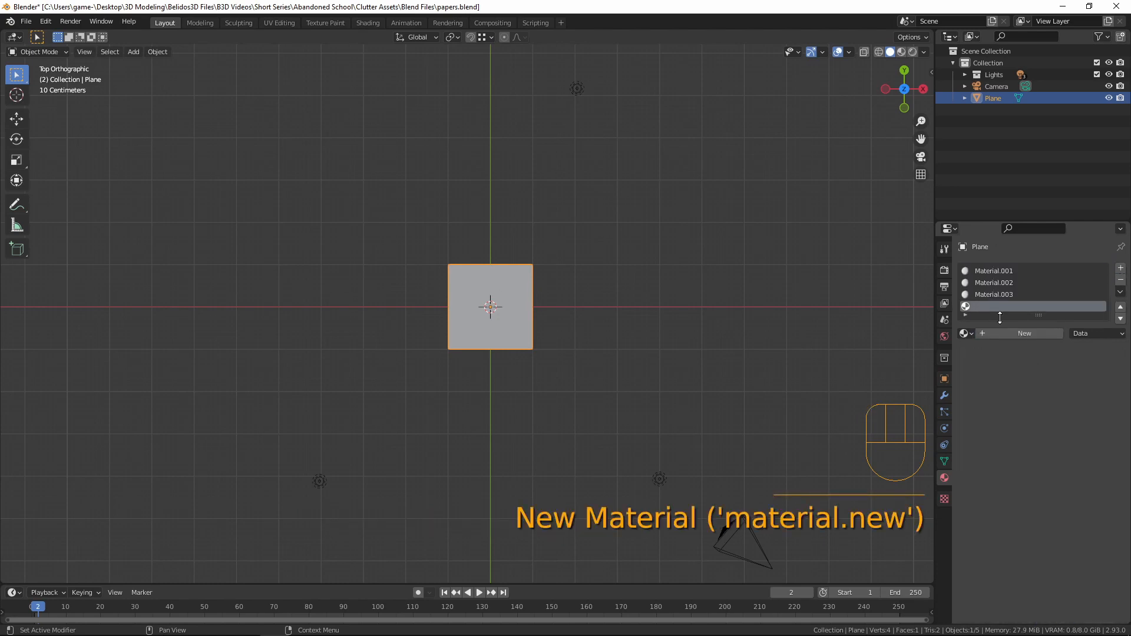
left_click(1020, 334)
Rename the first two materials as Note 01 and Note 02.
double_click(1002, 271)
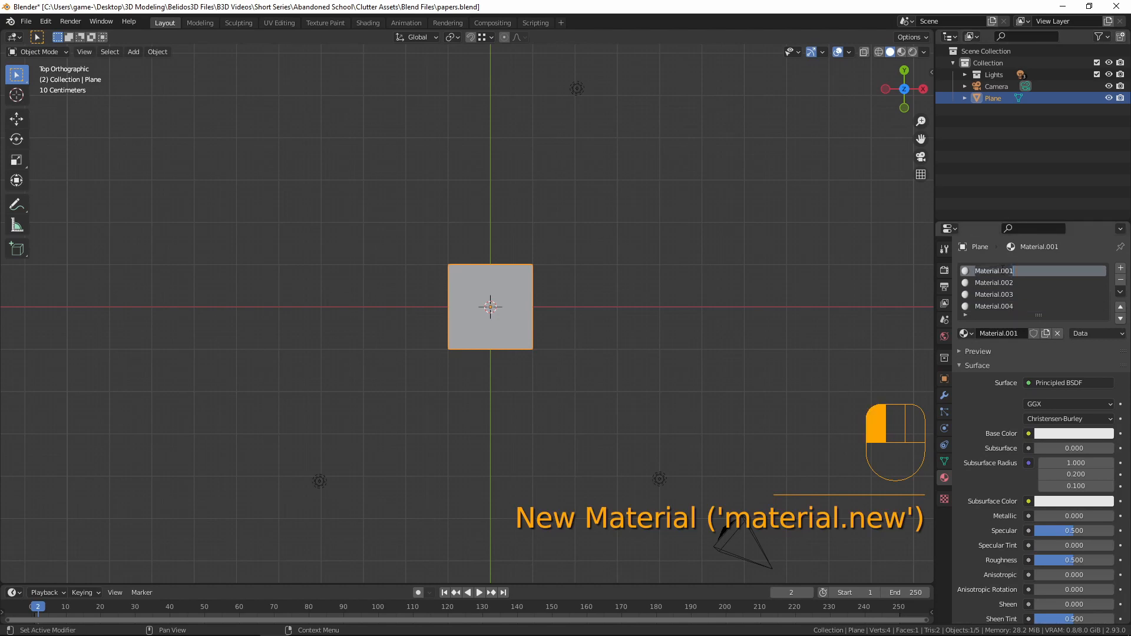
type("Note")
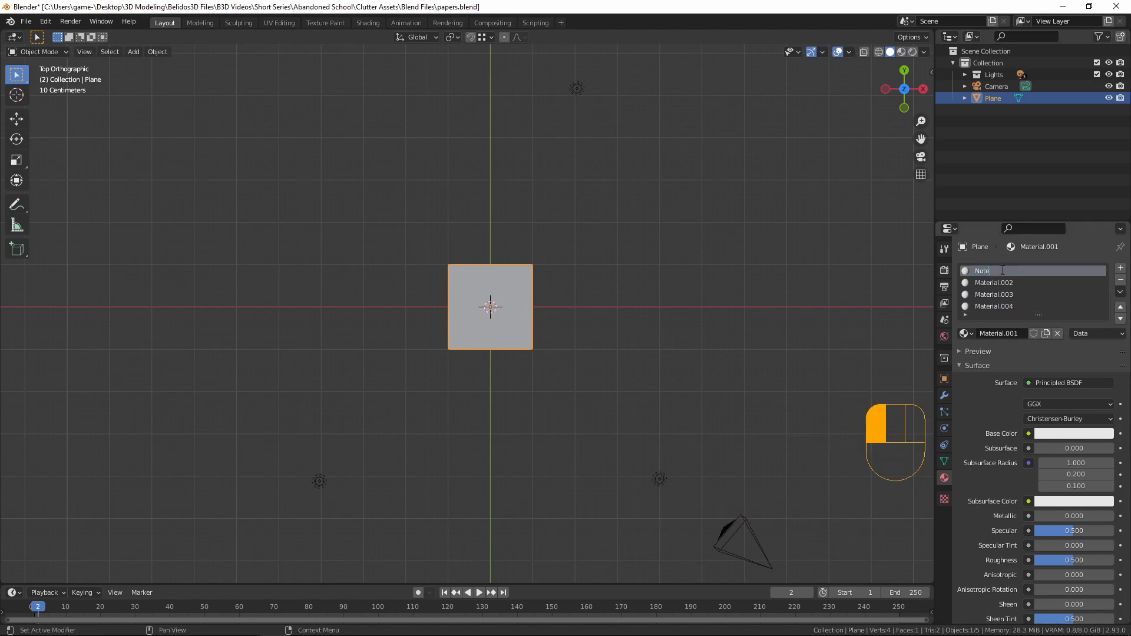
type(" 01")
key("Return")
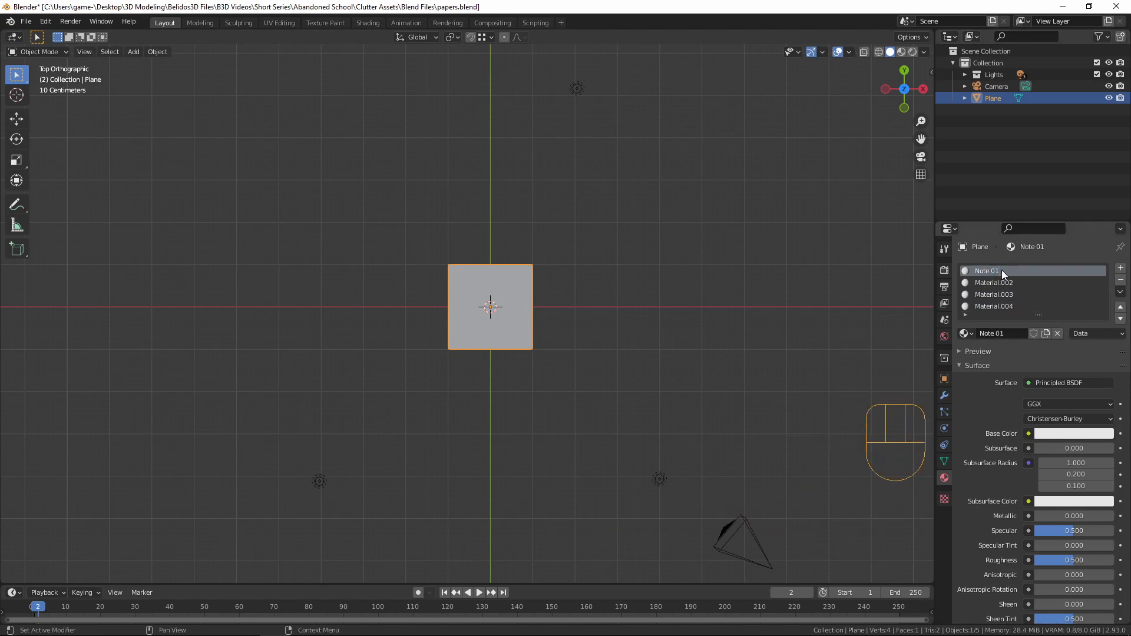
left_click(995, 283)
double_click(995, 283)
type("Note 02")
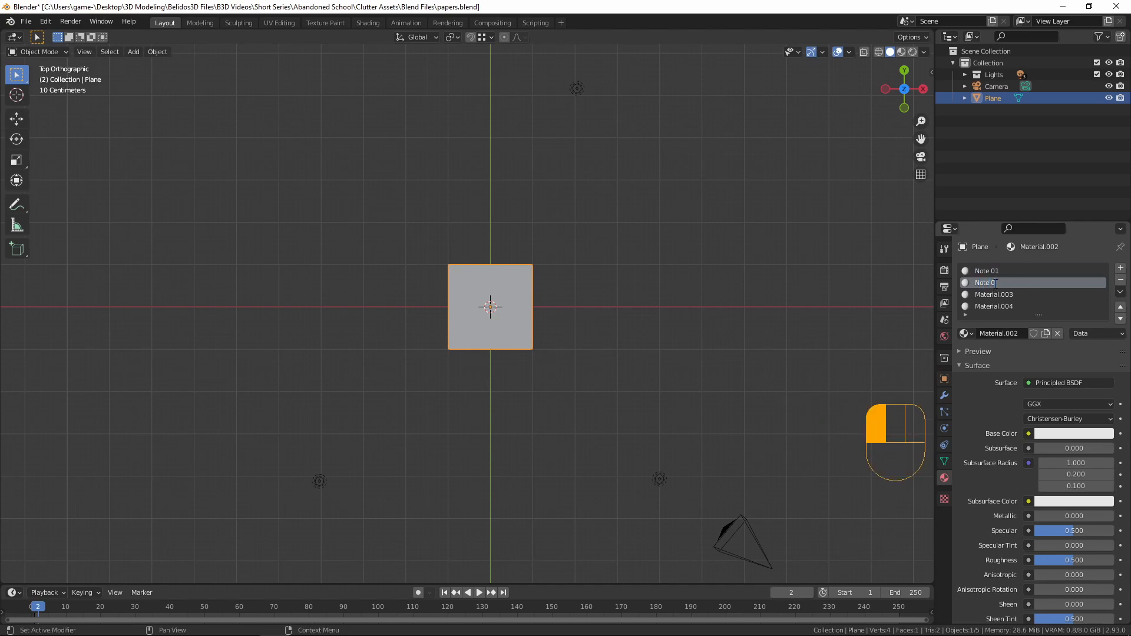
key("Return")
Rename the third and fourth materials as Note 03 and Note 04.
double_click(996, 295)
type("Note")
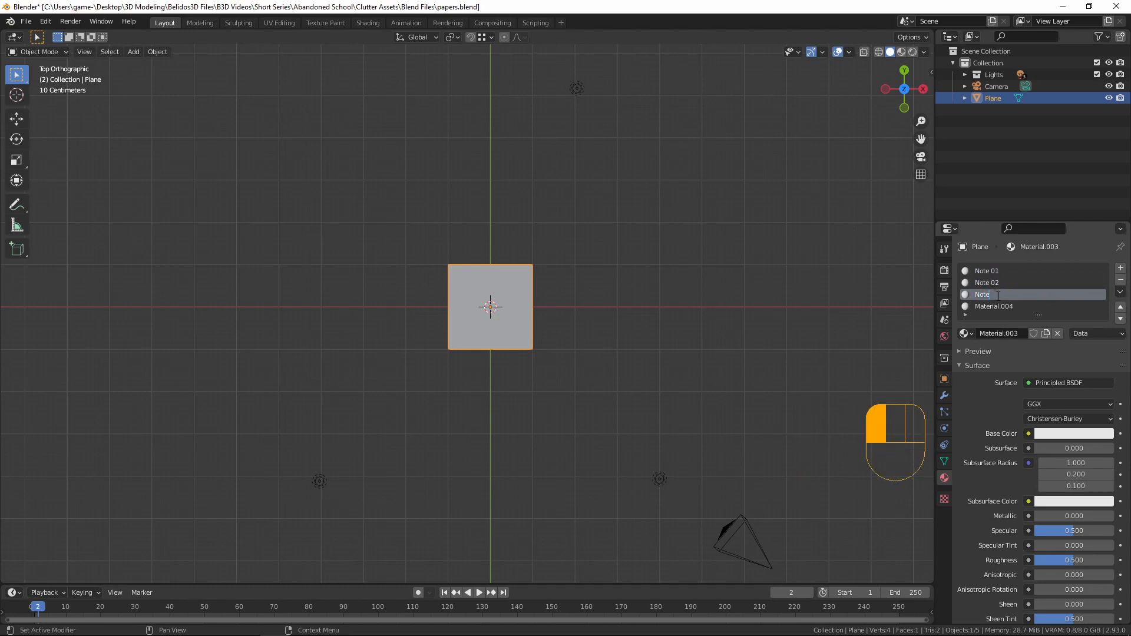
type(" 03")
key("Return")
double_click(996, 305)
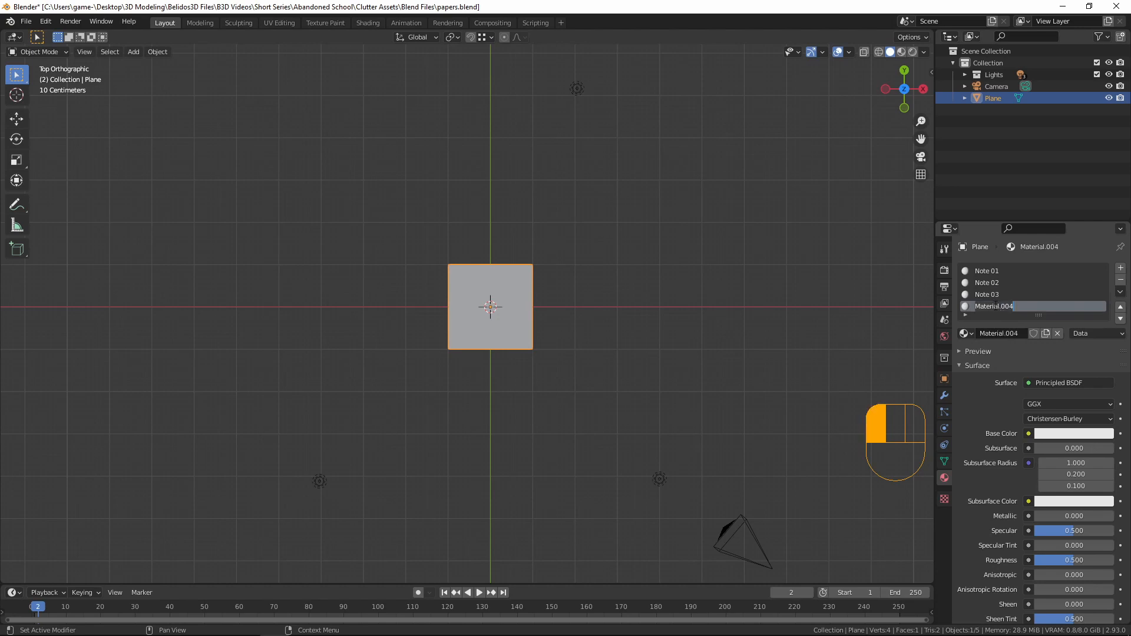
type("Note 04")
key("Return")
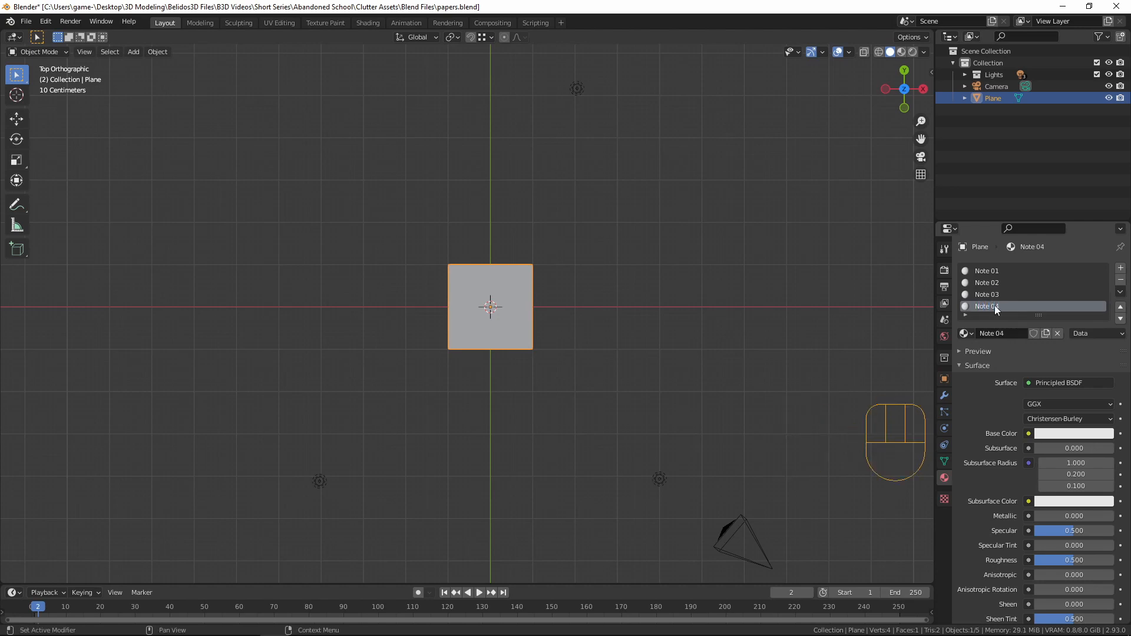
Select the Note 01 material and open the Shading workspace with an enlarged node editor.
left_click(979, 275)
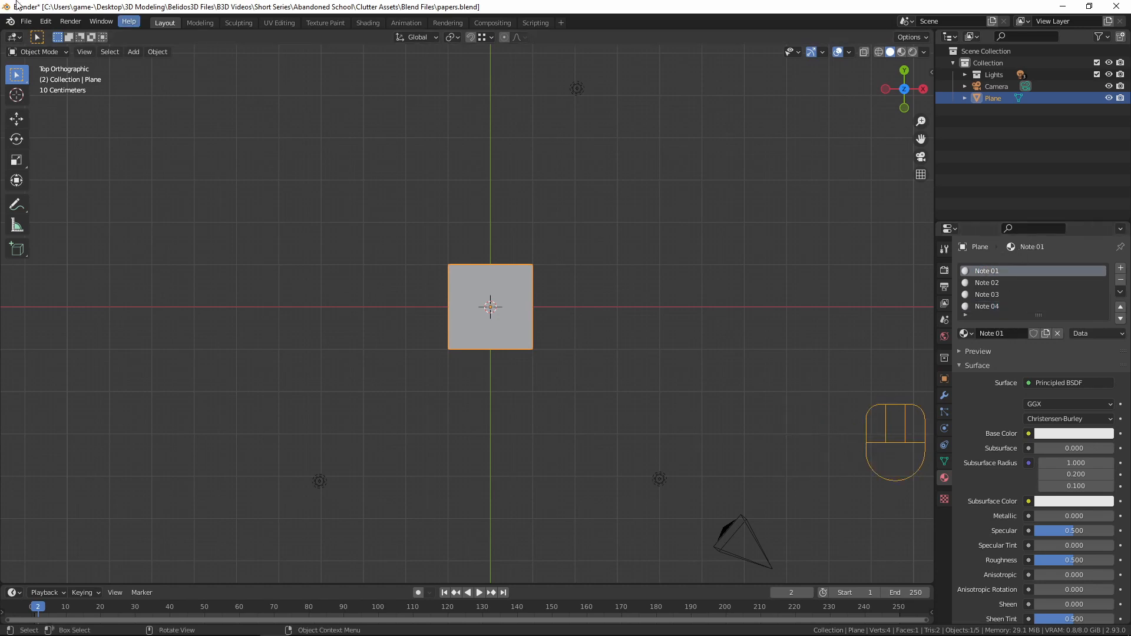
left_click(368, 23)
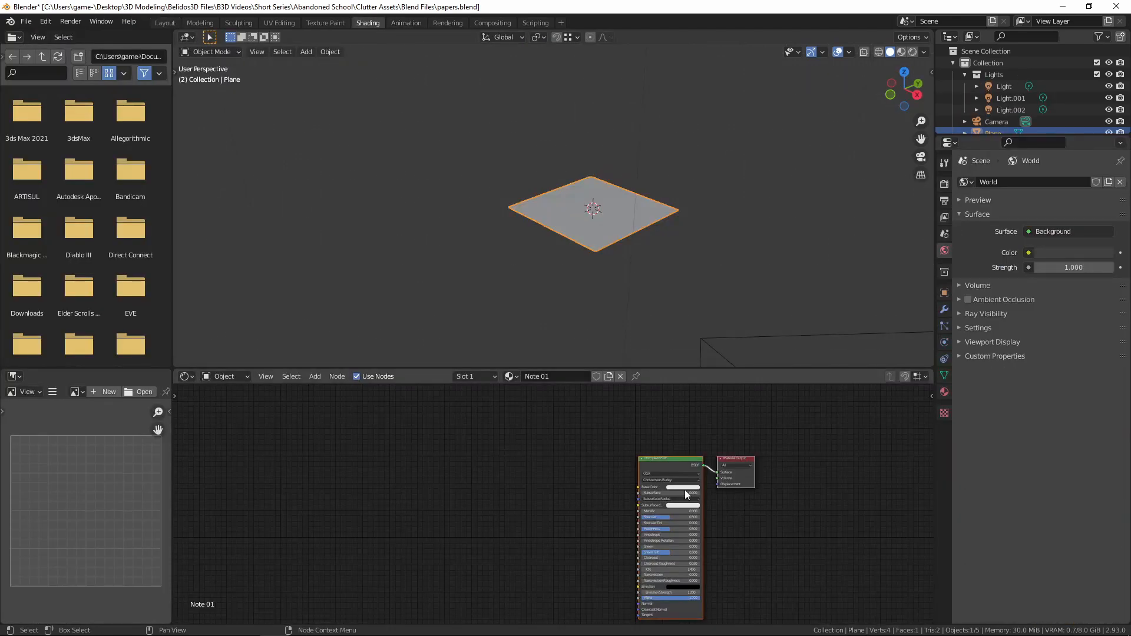
left_click_drag(580, 370, 601, 221)
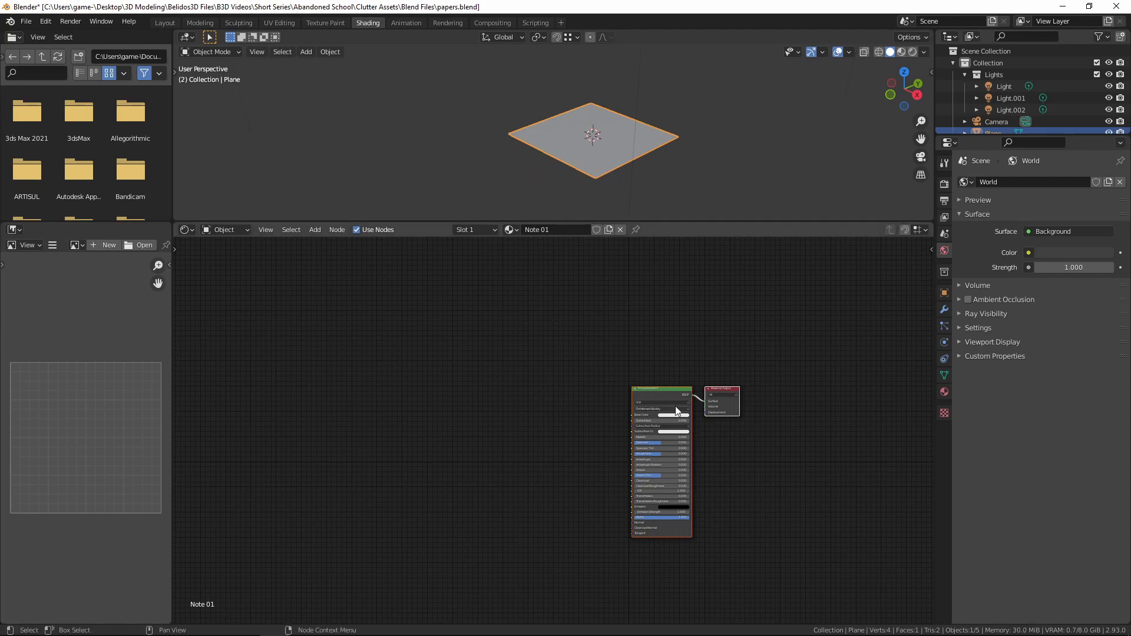
Add an Image Texture with Mapping and Texture Coordinate nodes to Note 01's Principled BSDF, placing them clear of the shader.
left_click(663, 396)
scroll(654, 395, "up", 4)
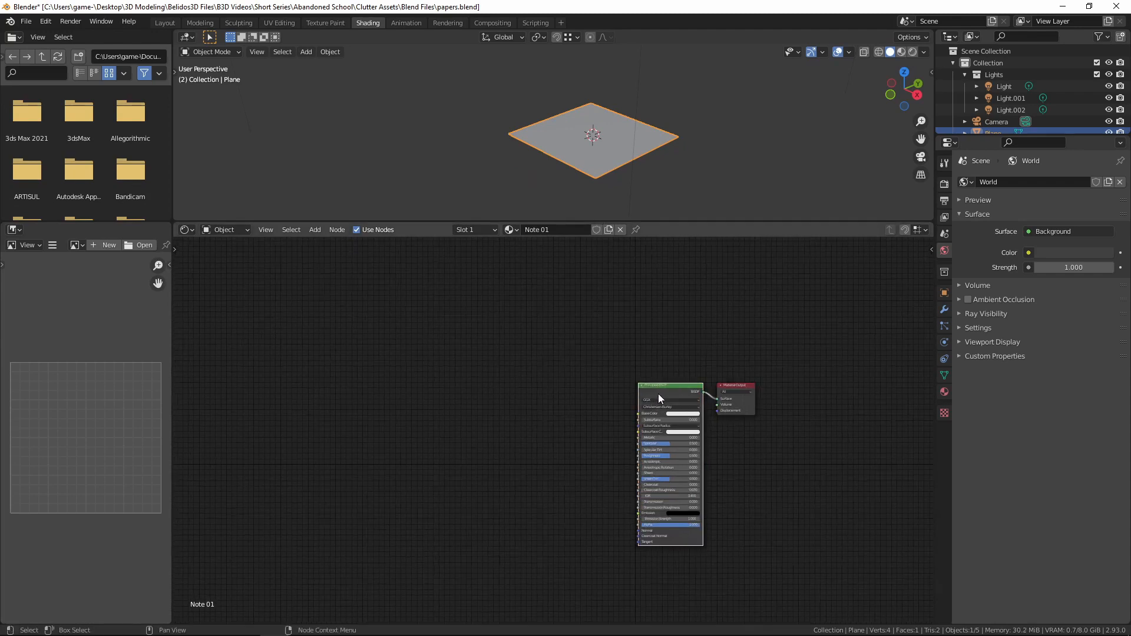
scroll(798, 346, "down", 2)
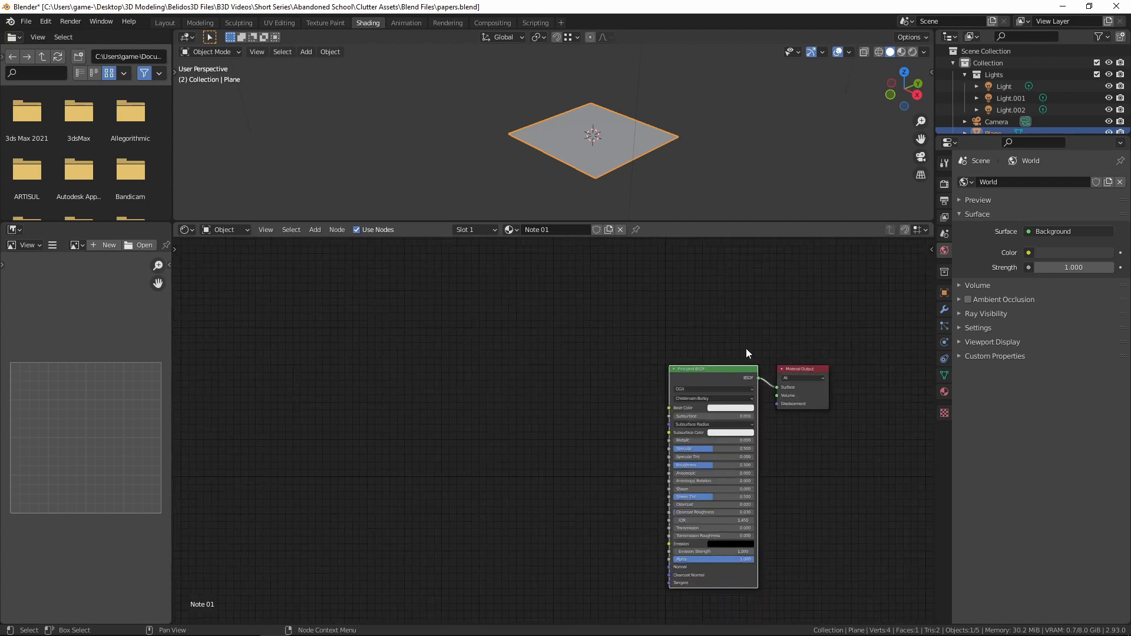
key("ctrl+t")
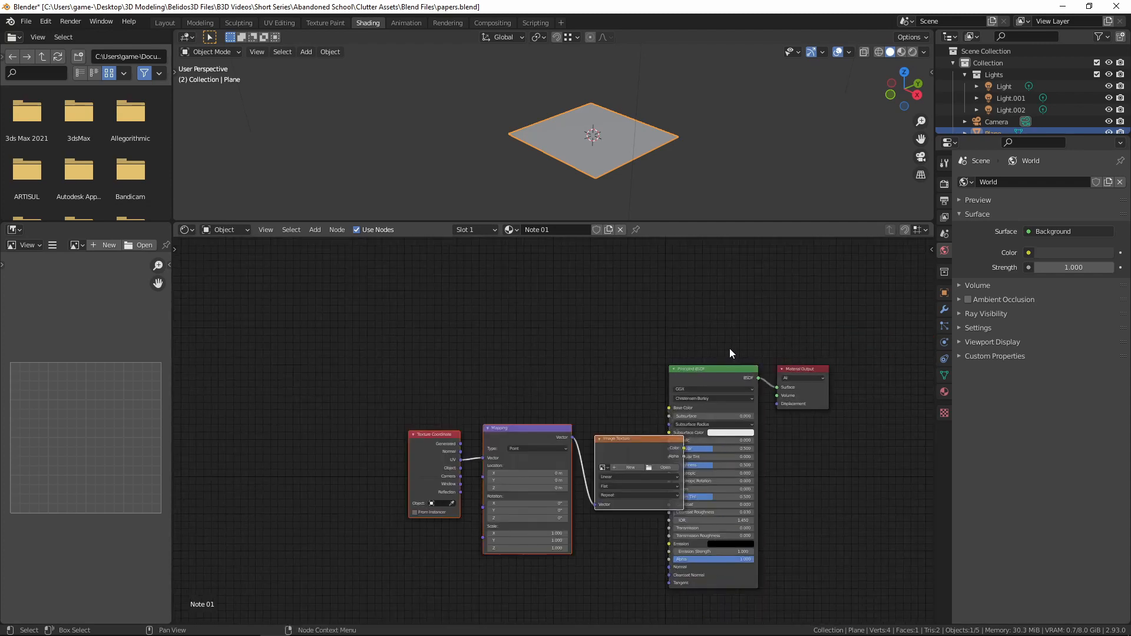
left_click_drag(603, 440, 515, 334)
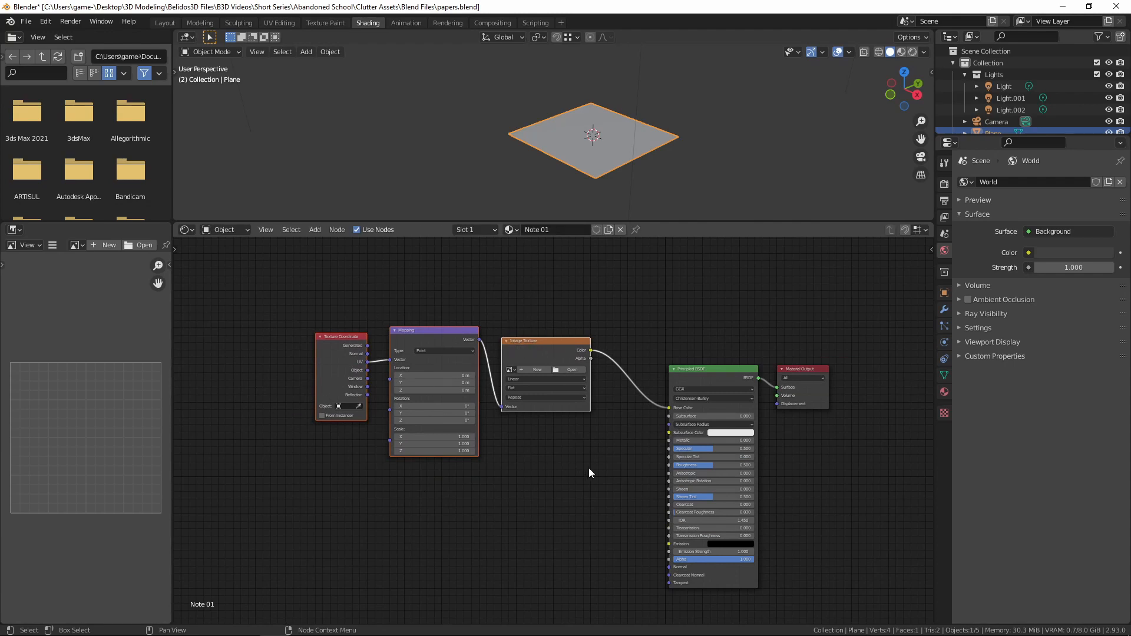
Load Letter 1.png from the Images folder into the Image Texture node and show the viewport in Material Preview.
left_click(572, 370)
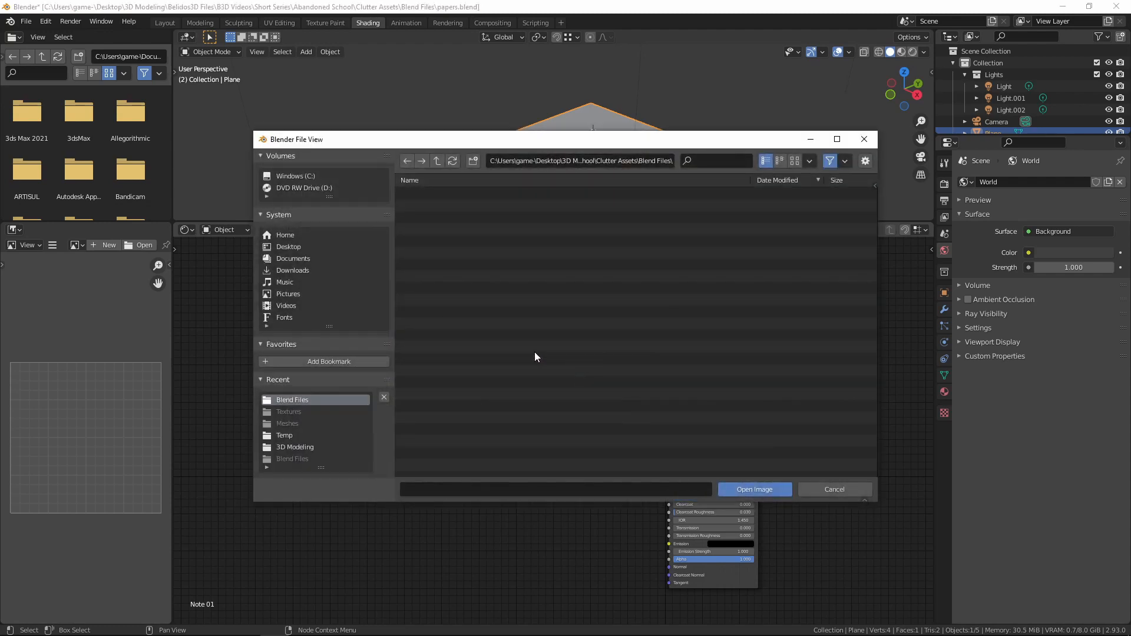
left_click(432, 163)
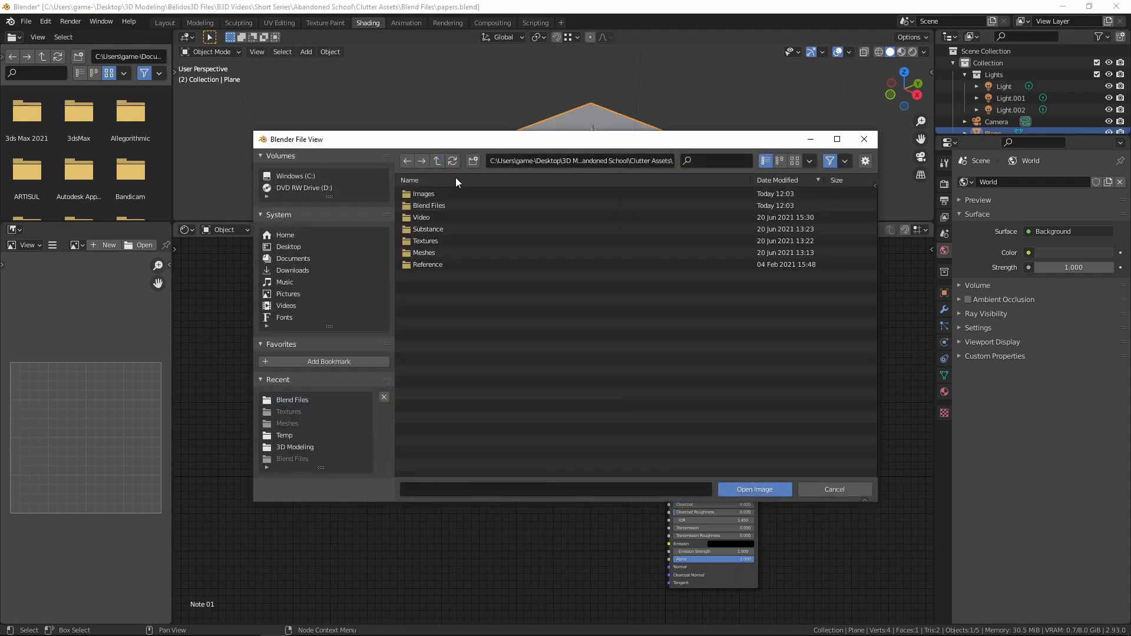
double_click(429, 193)
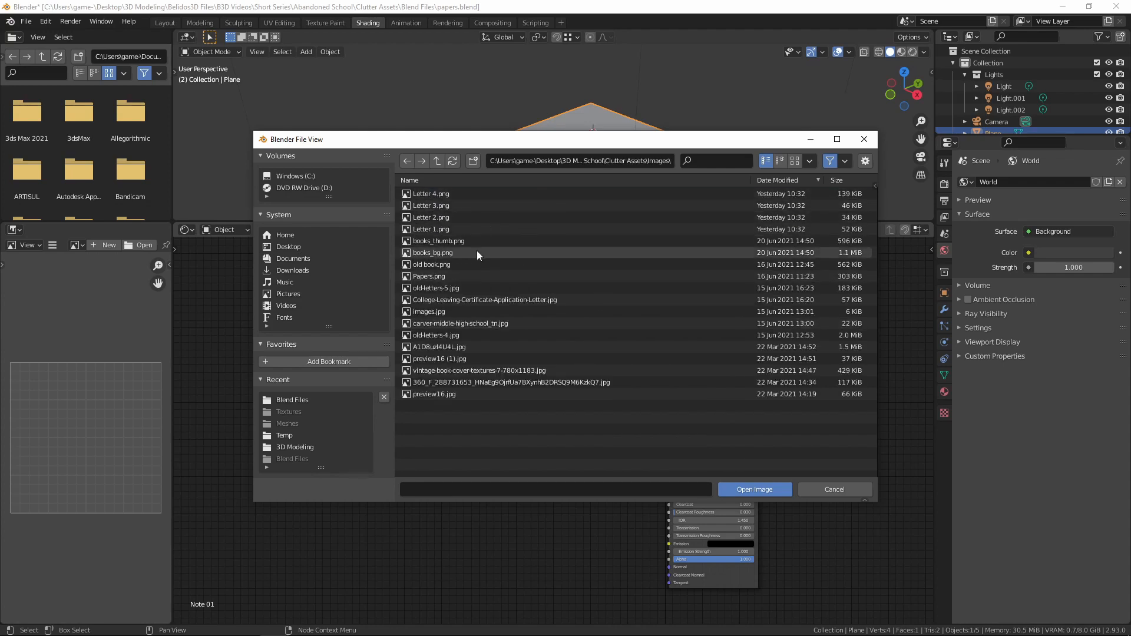
double_click(471, 230)
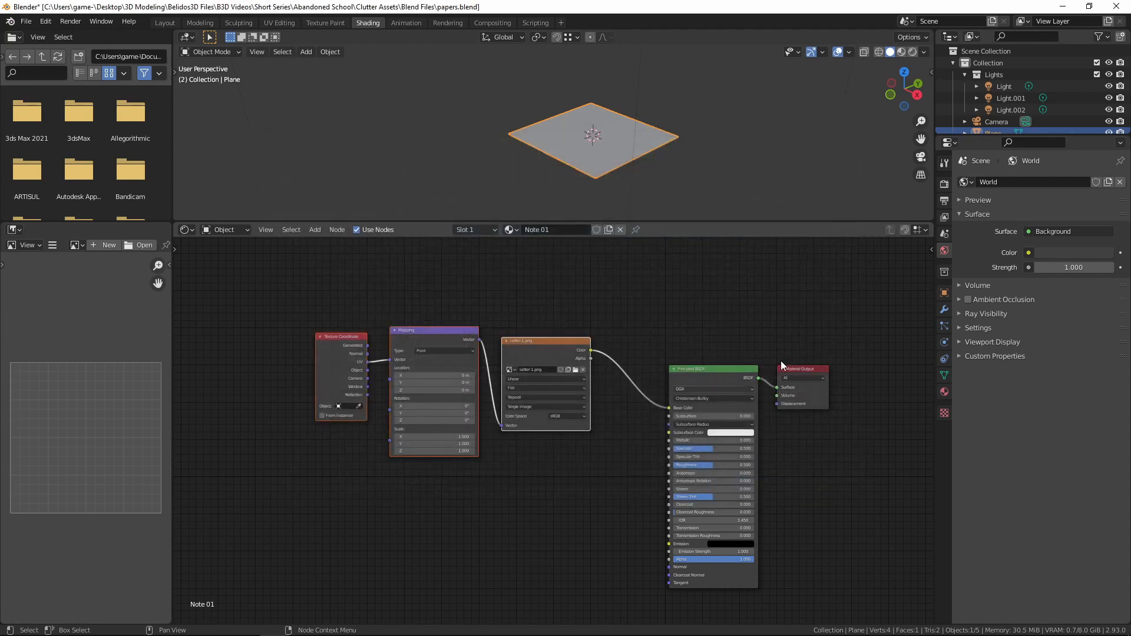
left_click(903, 52)
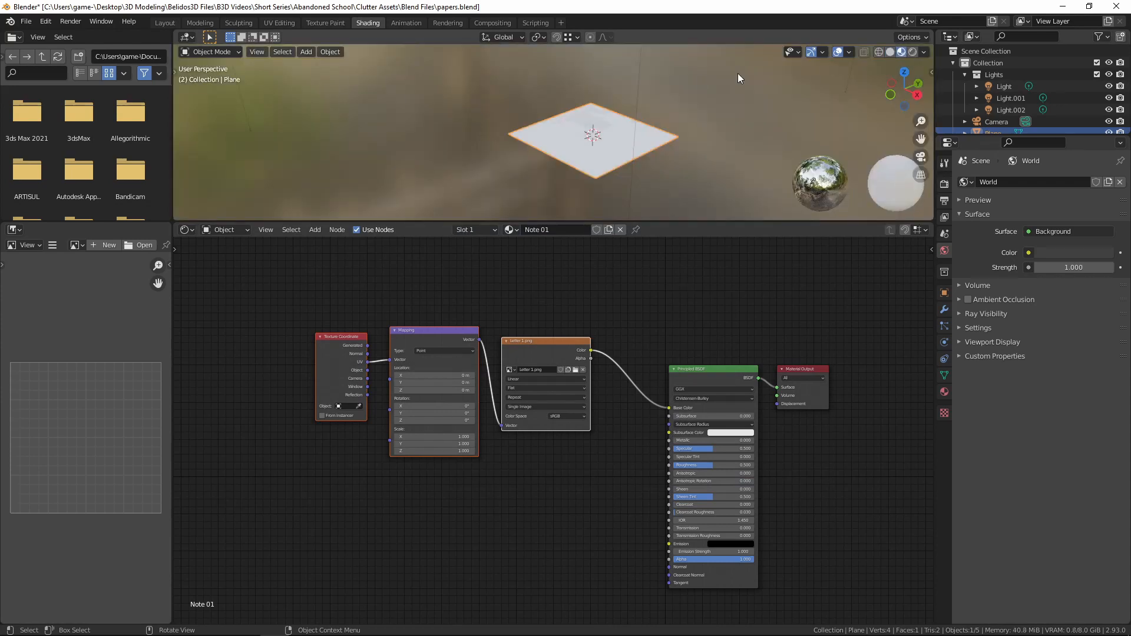
Examine the letter texture on the plane up close, from an angle and from the top view.
middle_click_drag(676, 72, 711, 128)
scroll(674, 112, "up", 4)
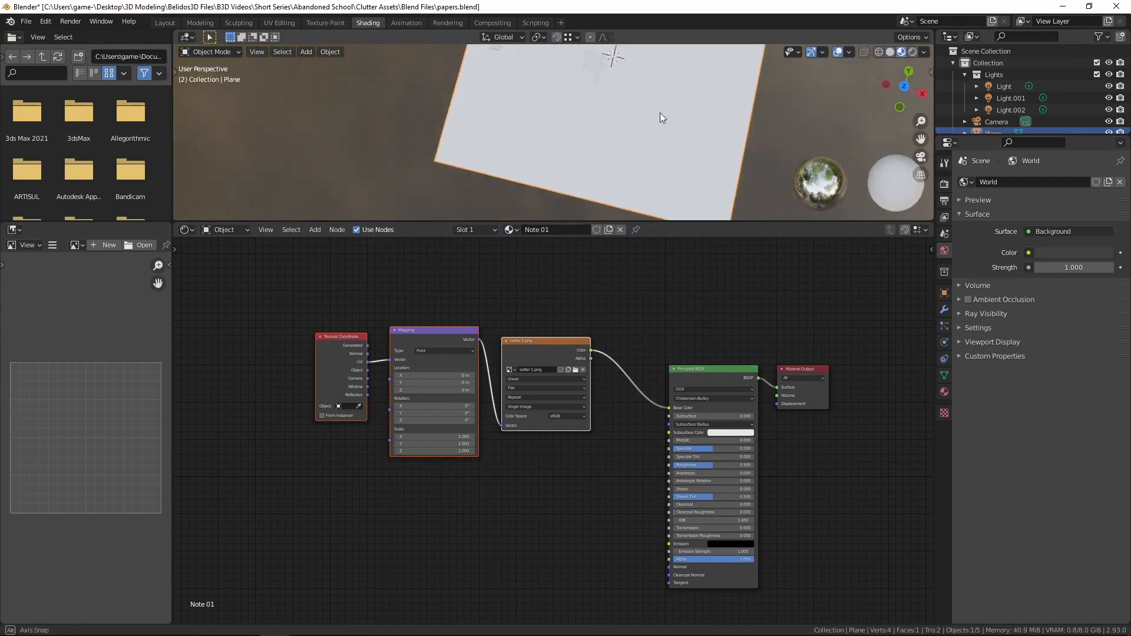
middle_click_drag(635, 54, 620, 186, "shift")
middle_click_drag(641, 138, 654, 136)
scroll(647, 150, "up", 5)
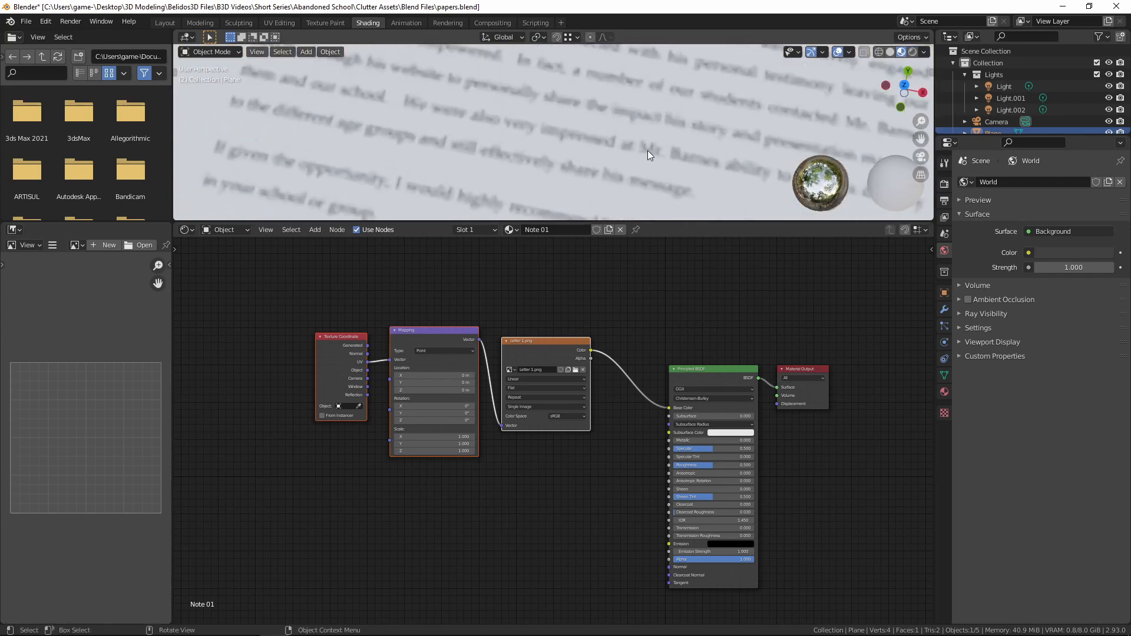
scroll(645, 147, "down", 14)
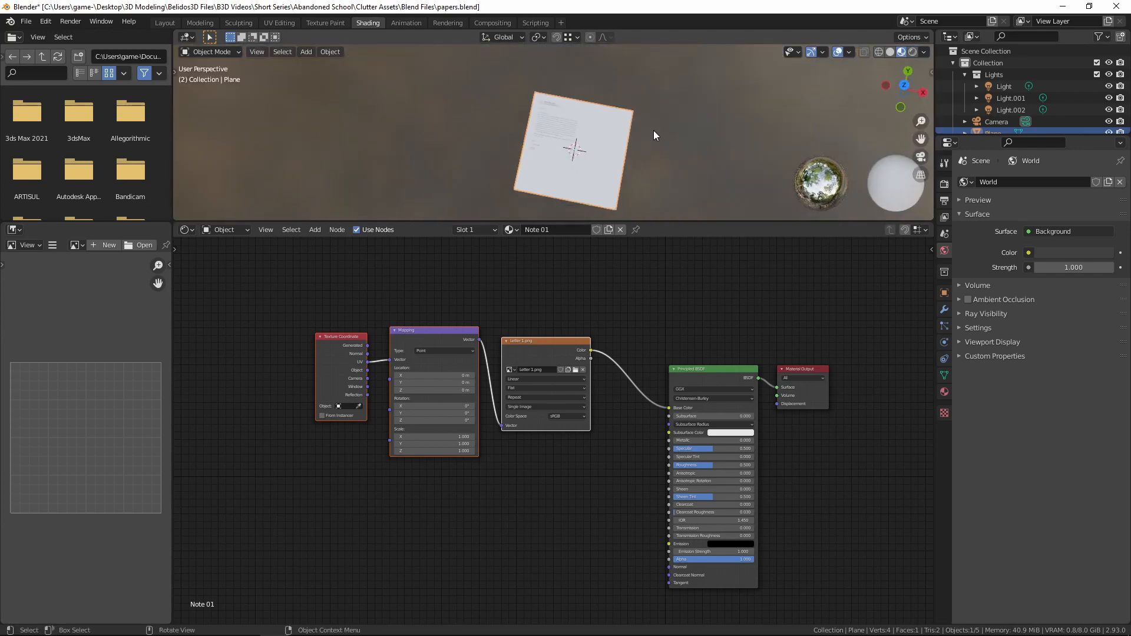
middle_click_drag(653, 130, 593, 115)
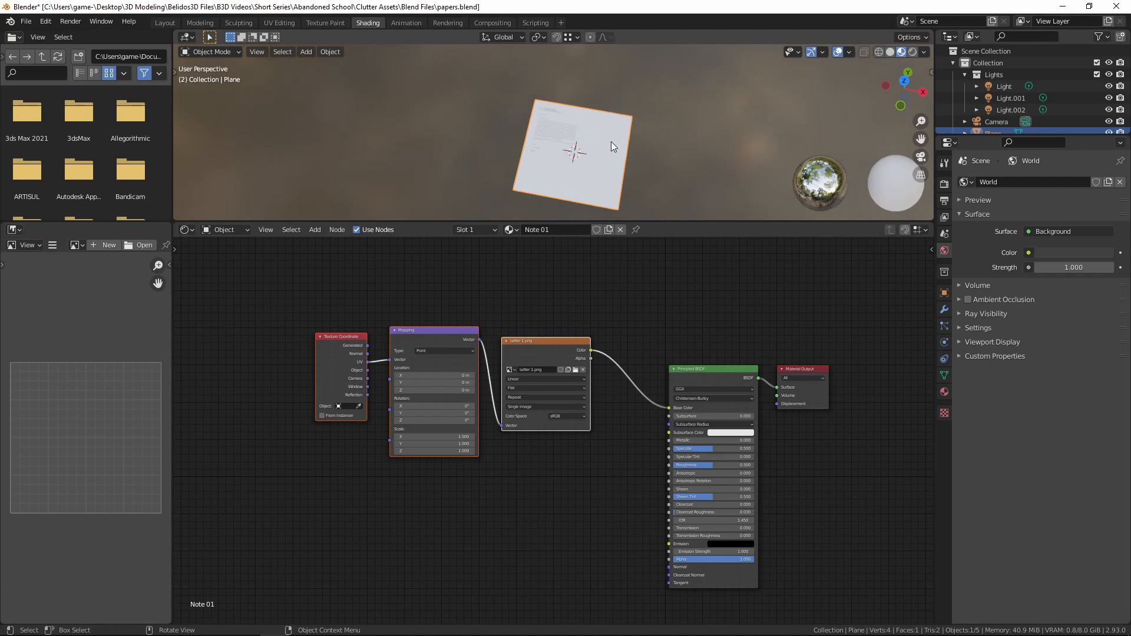
scroll(611, 141, "up", 3)
scroll(624, 121, "down", 3)
middle_click_drag(597, 122, 564, 138)
key("KP_7")
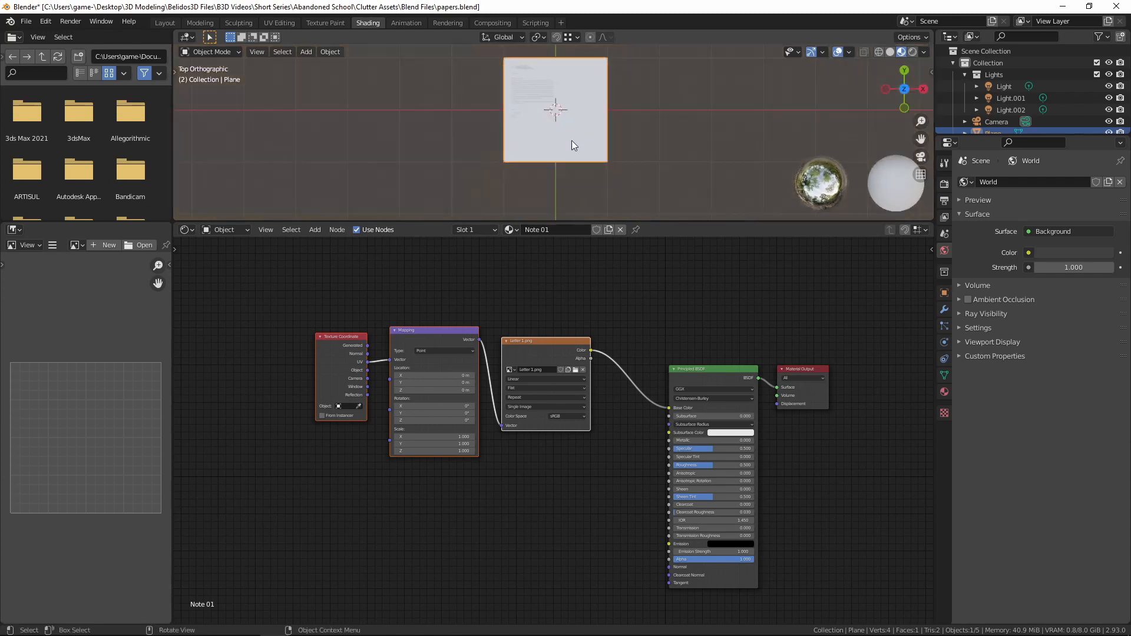
Put Note 02 in slot 1 and add Image Texture, Mapping and Texture Coordinate nodes to its Principled BSDF, moved clear of the shader.
left_click(510, 229)
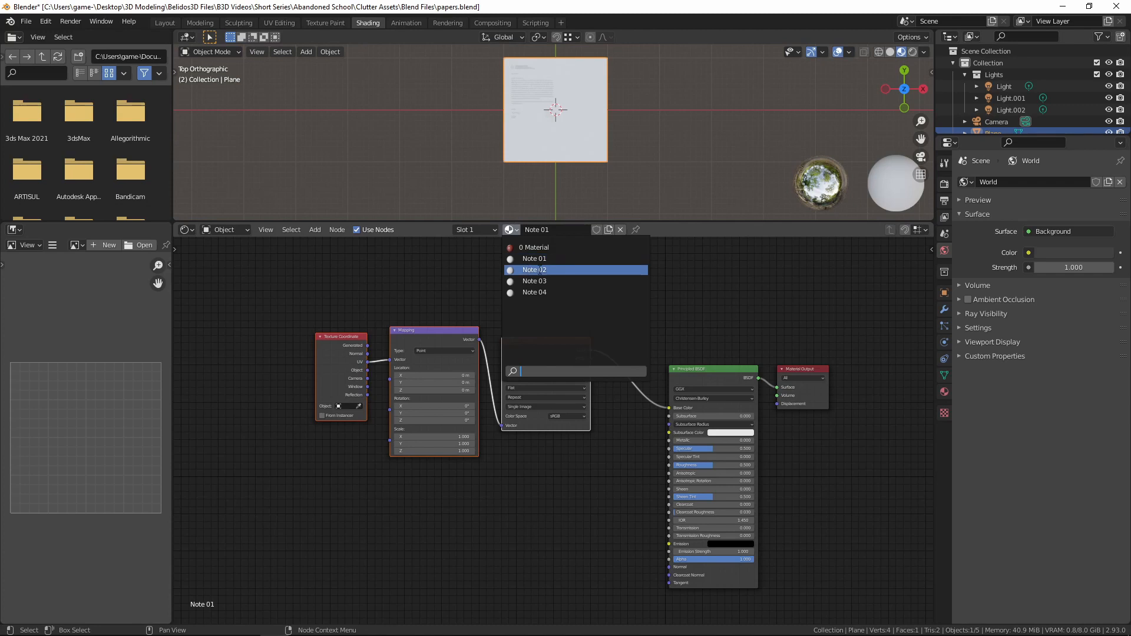
left_click(539, 270)
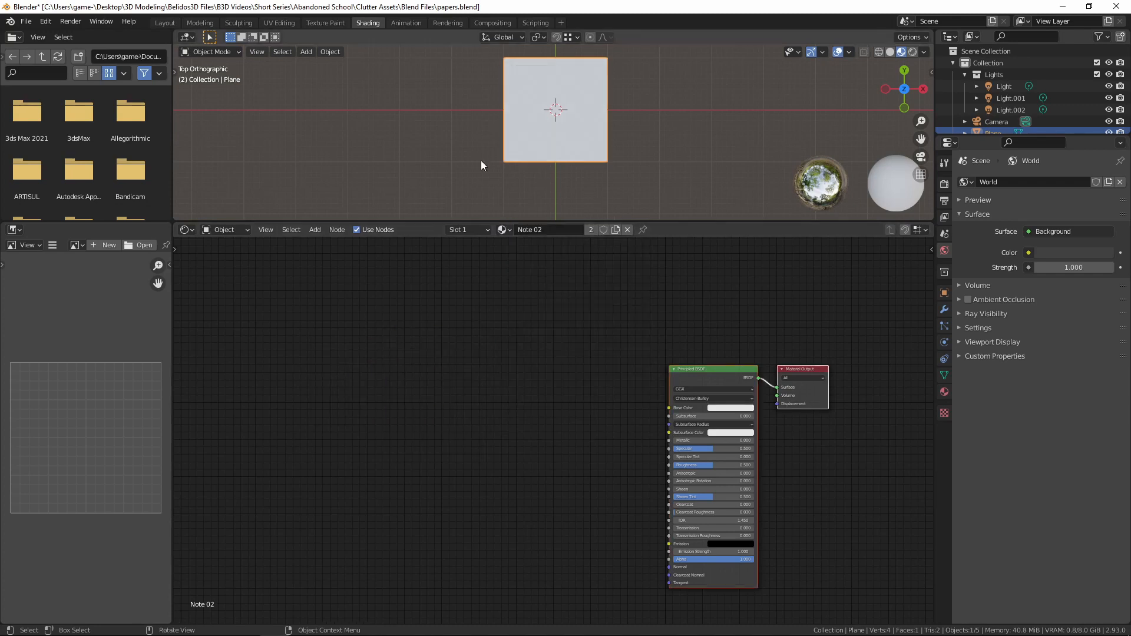
left_click(707, 373)
key("ctrl+t")
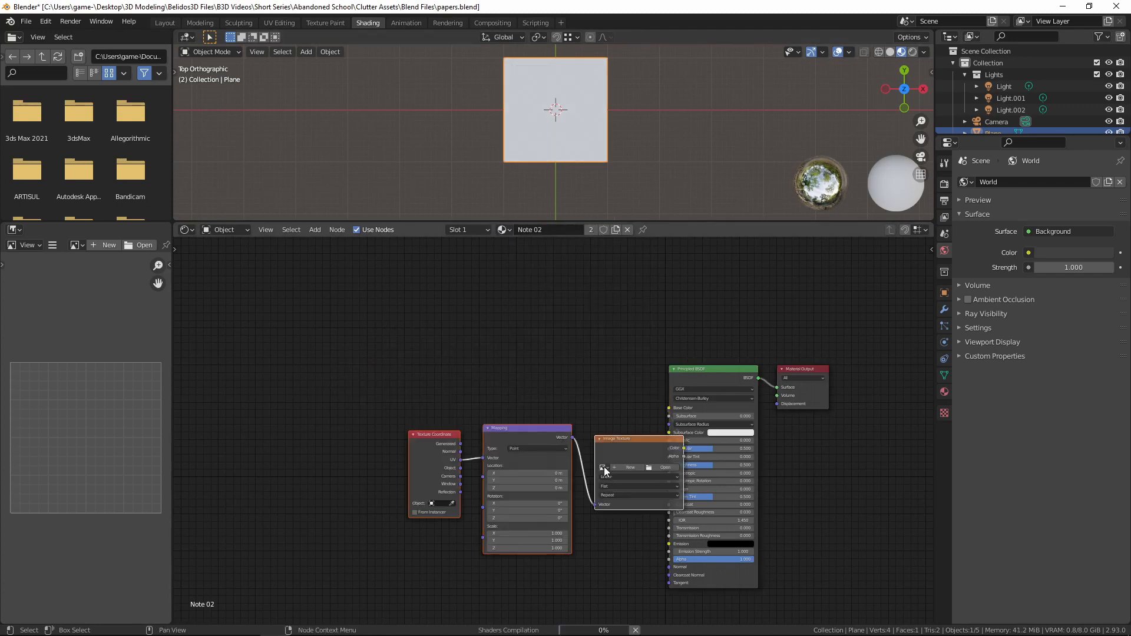
left_click_drag(626, 441, 508, 349)
Load Letter 2.png from the Images folder into Note 02's Image Texture node.
left_click(537, 380)
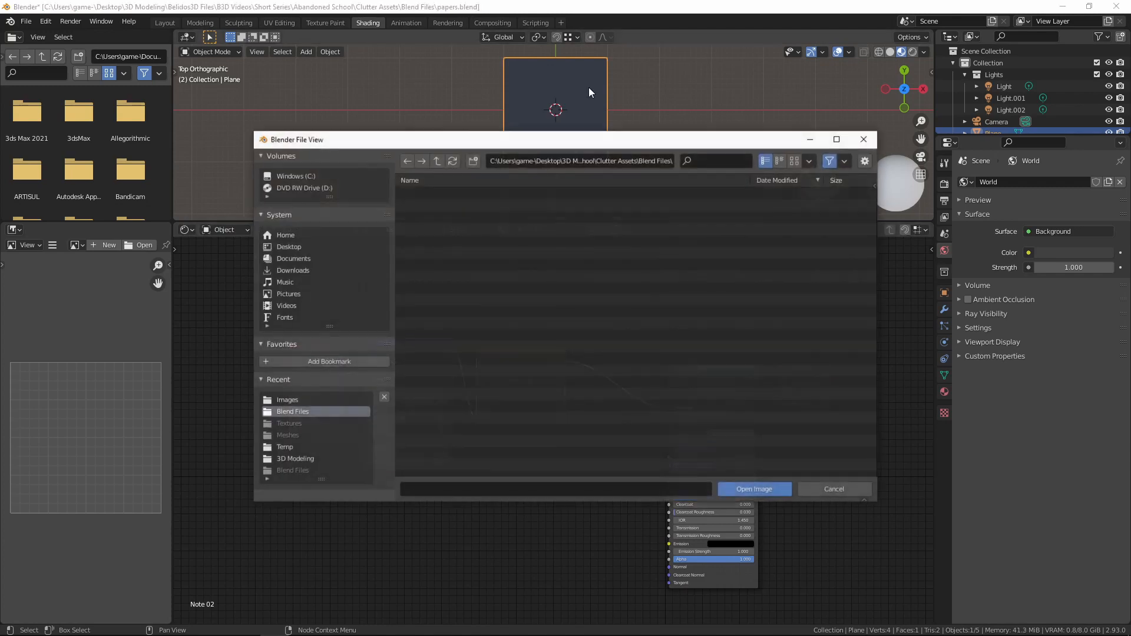
left_click(436, 161)
double_click(429, 193)
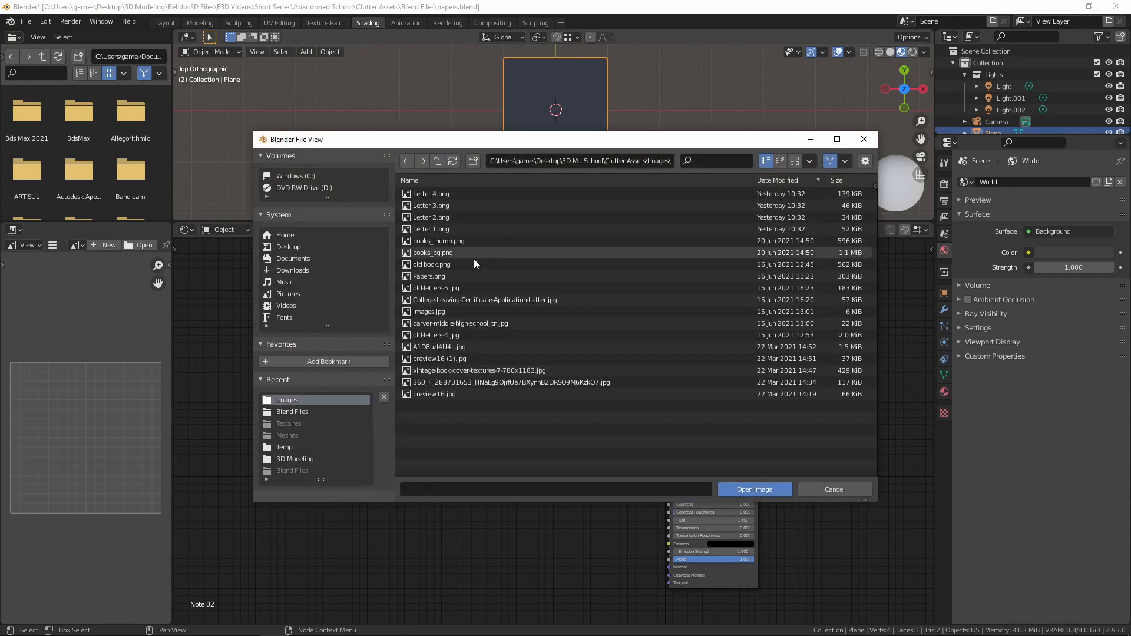
double_click(444, 218)
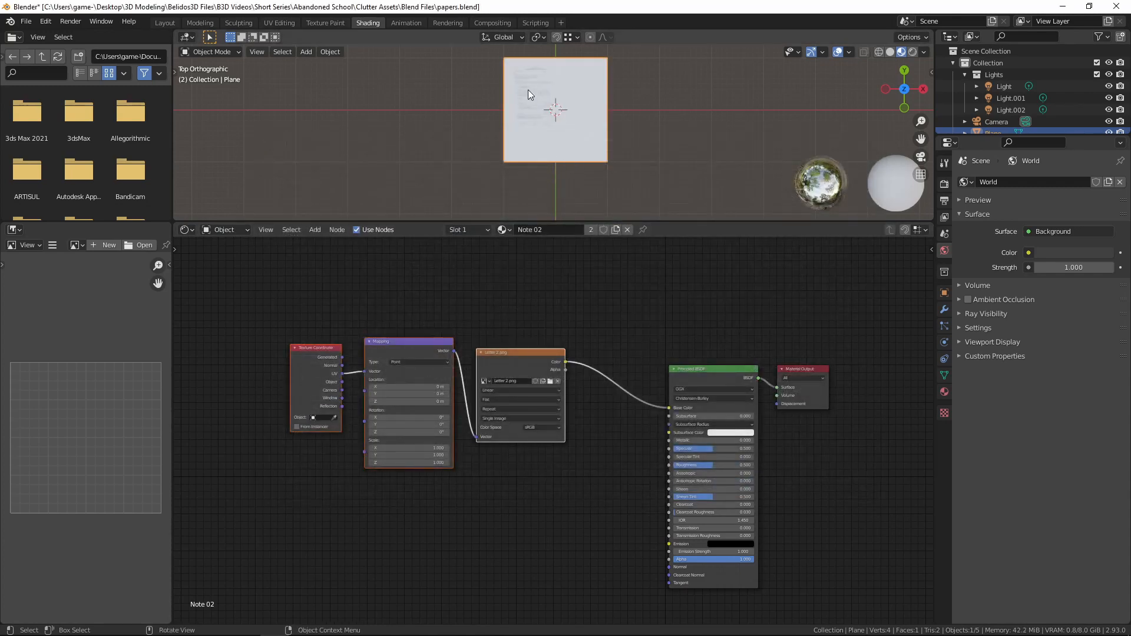
scroll(561, 71, "down", 4)
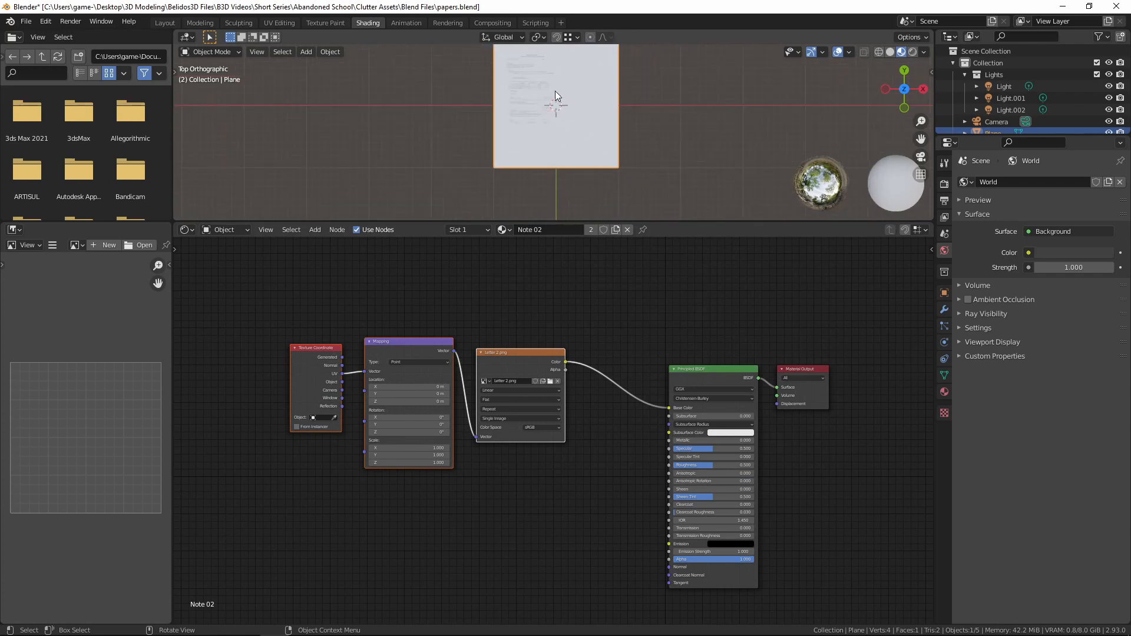
Put Note 03 in slot 1 and add Image Texture, Mapping and Texture Coordinate nodes to its Principled BSDF, spread out clear of the shader.
left_click(504, 230)
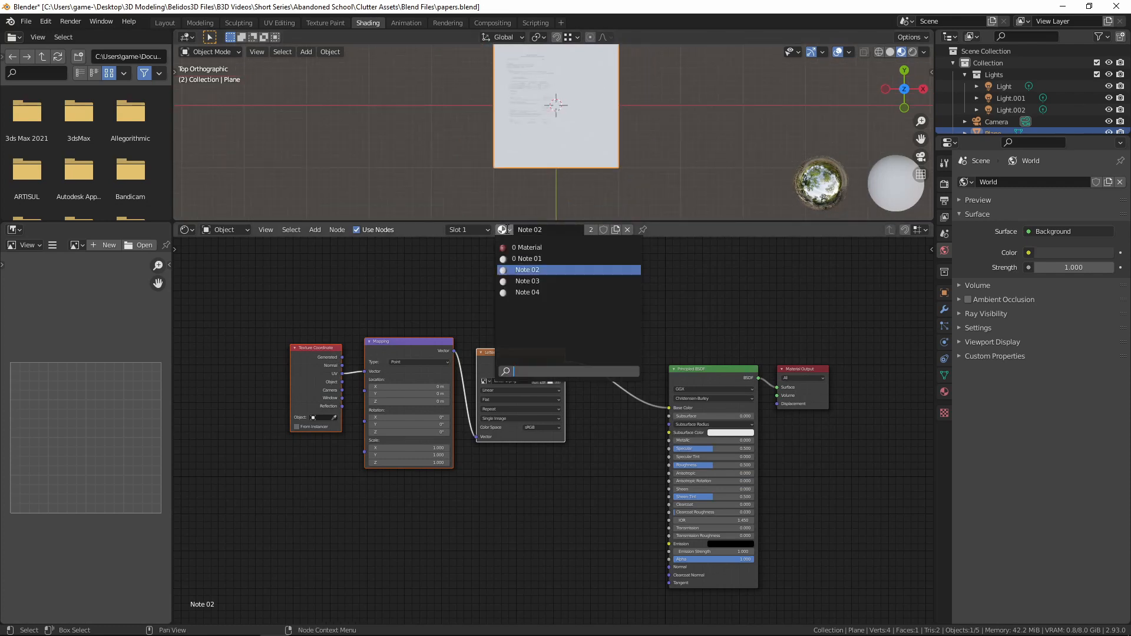
left_click(505, 283)
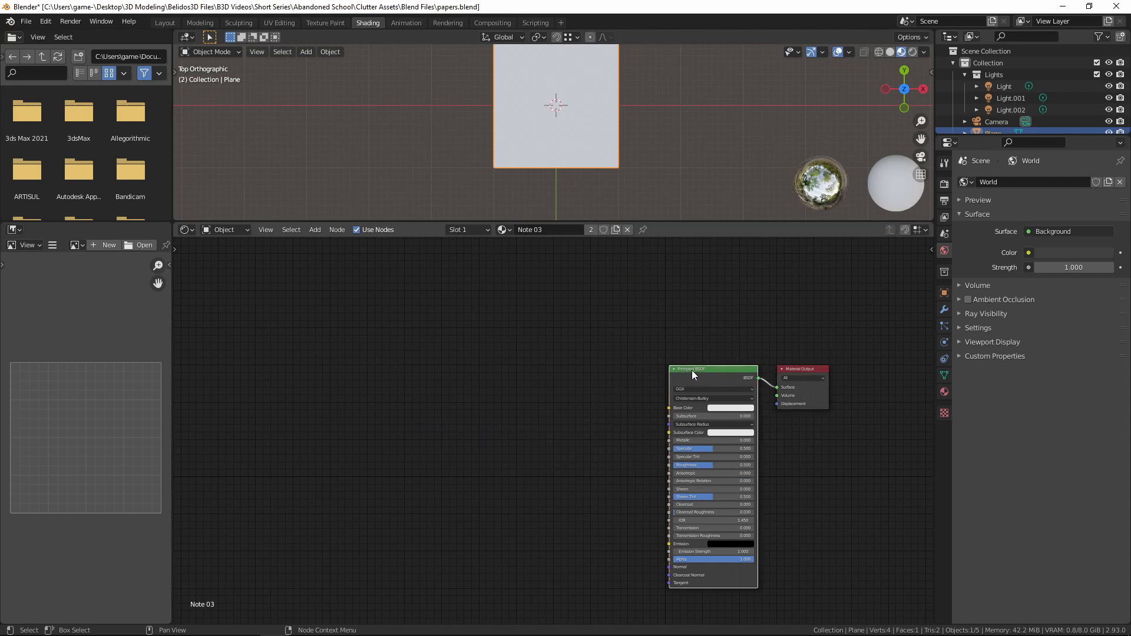
key("ctrl+t")
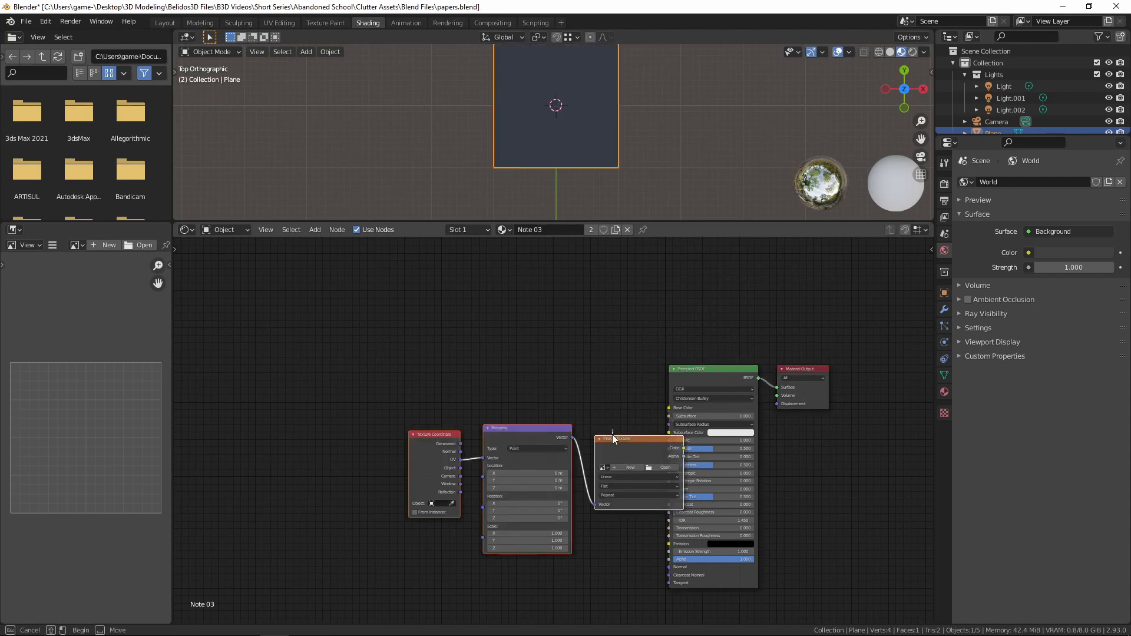
key("g")
left_click(553, 331)
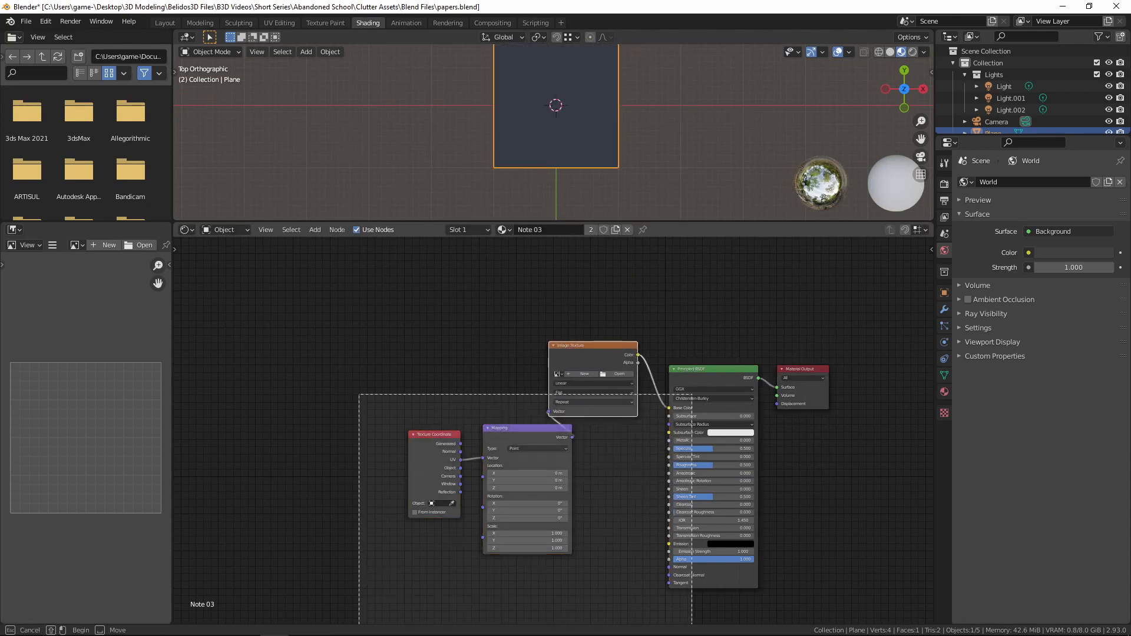
left_click_drag(510, 450, 420, 426)
left_click_drag(282, 360, 403, 495)
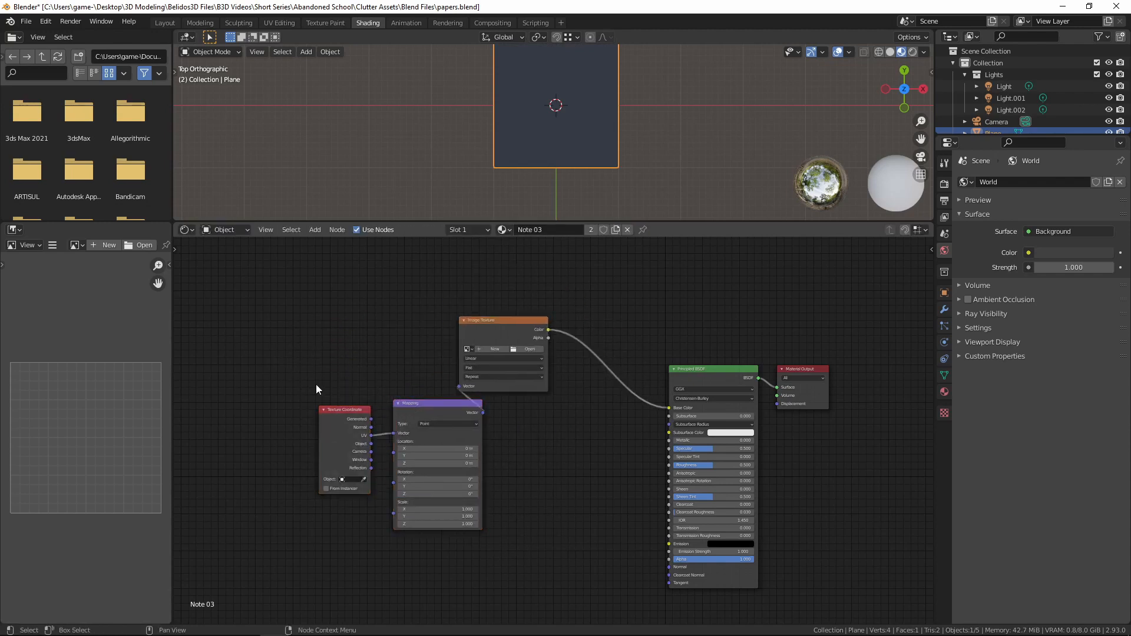
left_click_drag(423, 404, 344, 306)
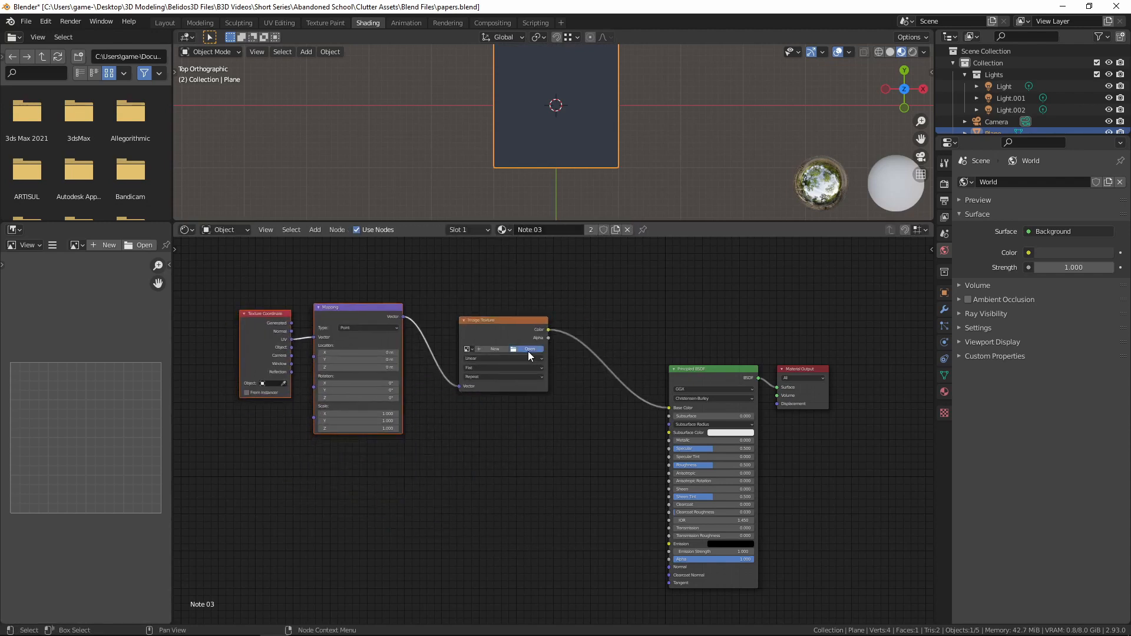
Load Letter 3.png from the Images folder into Note 03's Image Texture node and check the letter on the plane.
left_click(528, 350)
left_click(434, 166)
left_click(428, 193)
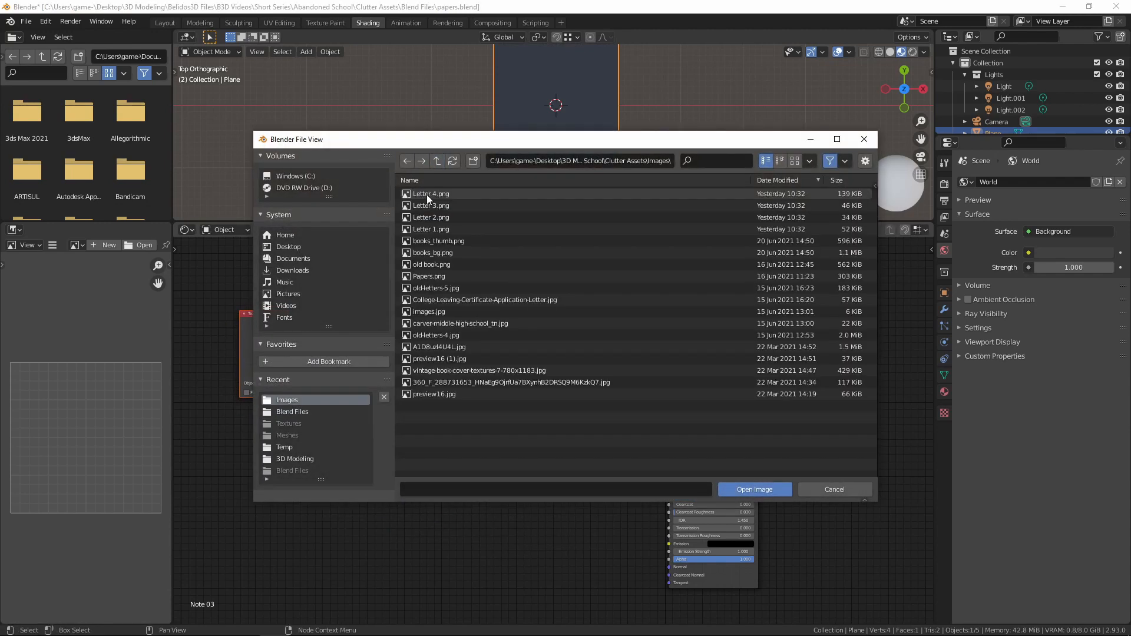
double_click(438, 203)
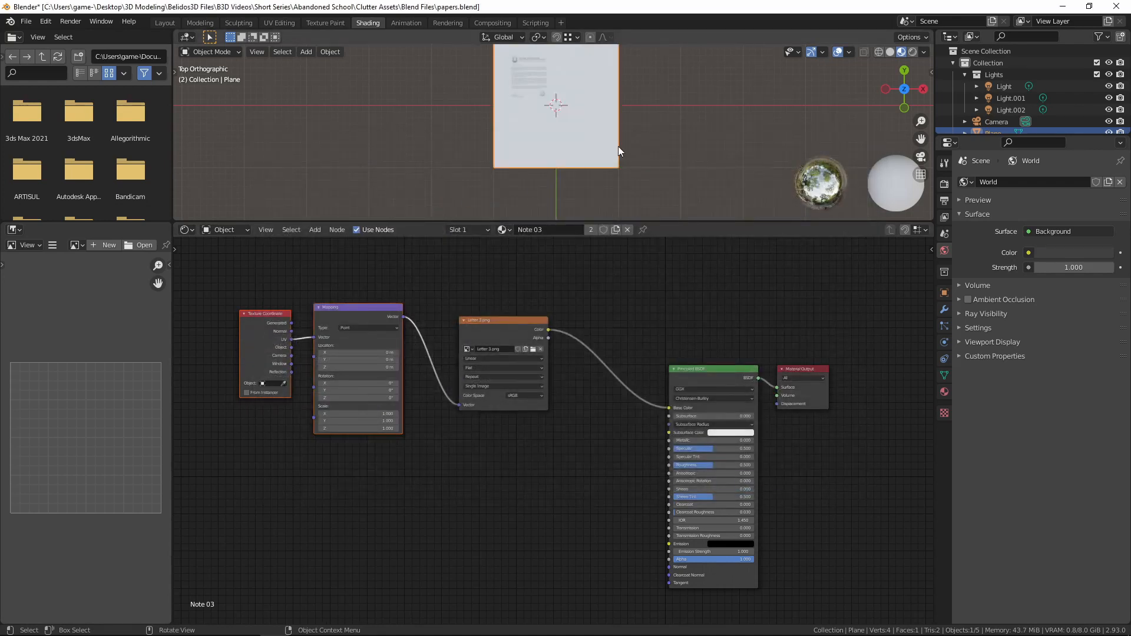
scroll(495, 77, "up", 4)
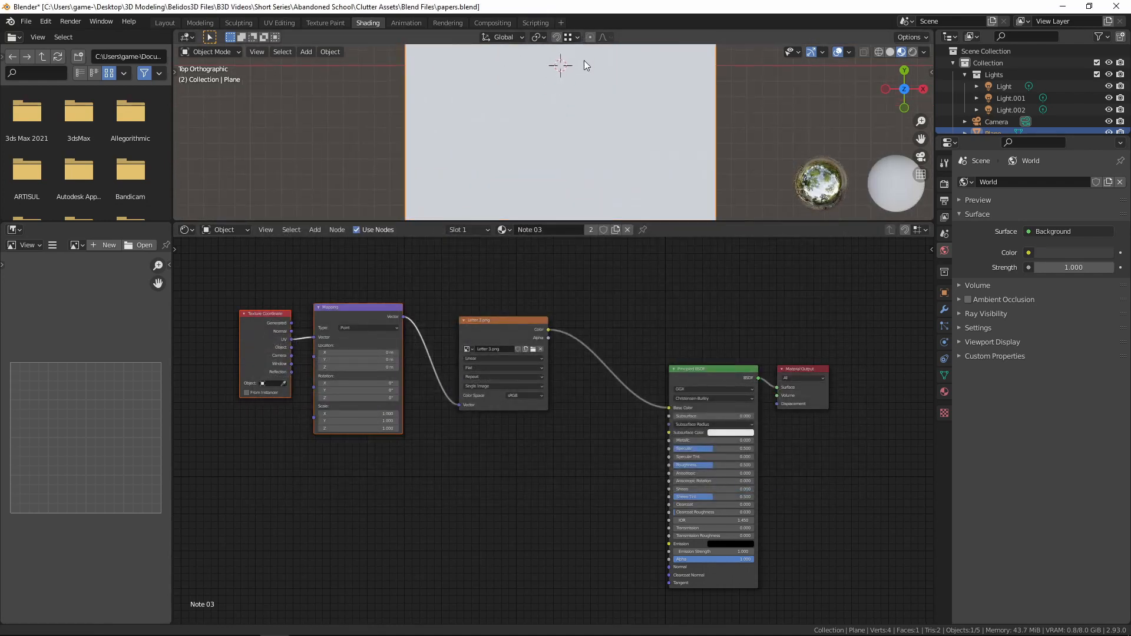
scroll(574, 148, "up", 2)
scroll(563, 154, "up", 2)
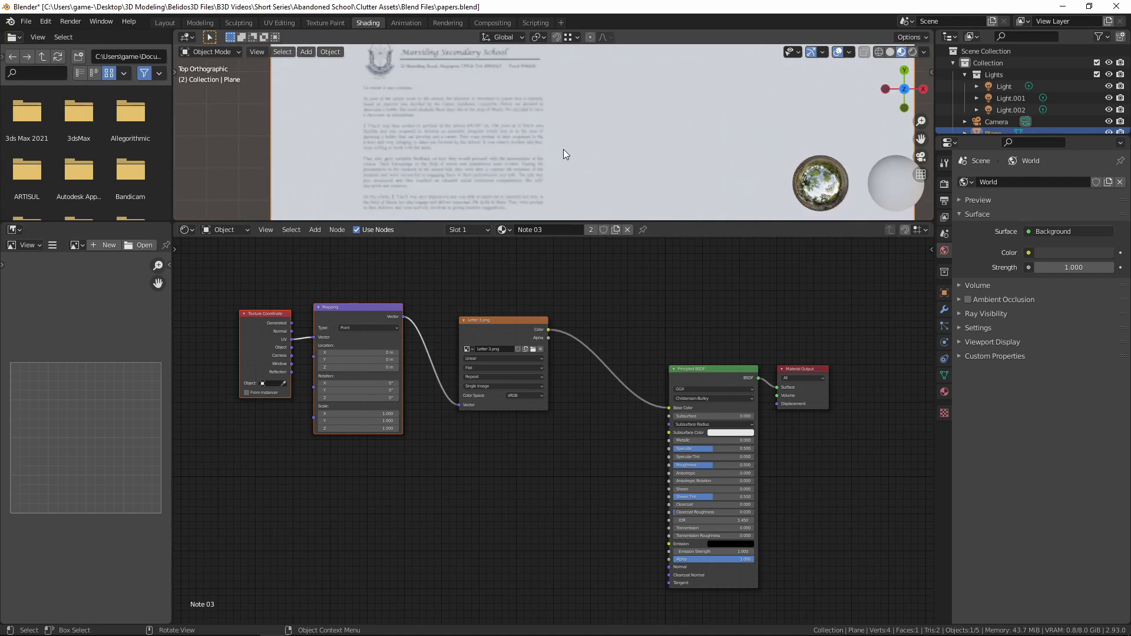
scroll(564, 148, "down", 1)
middle_click_drag(595, 150, 593, 114, "shift")
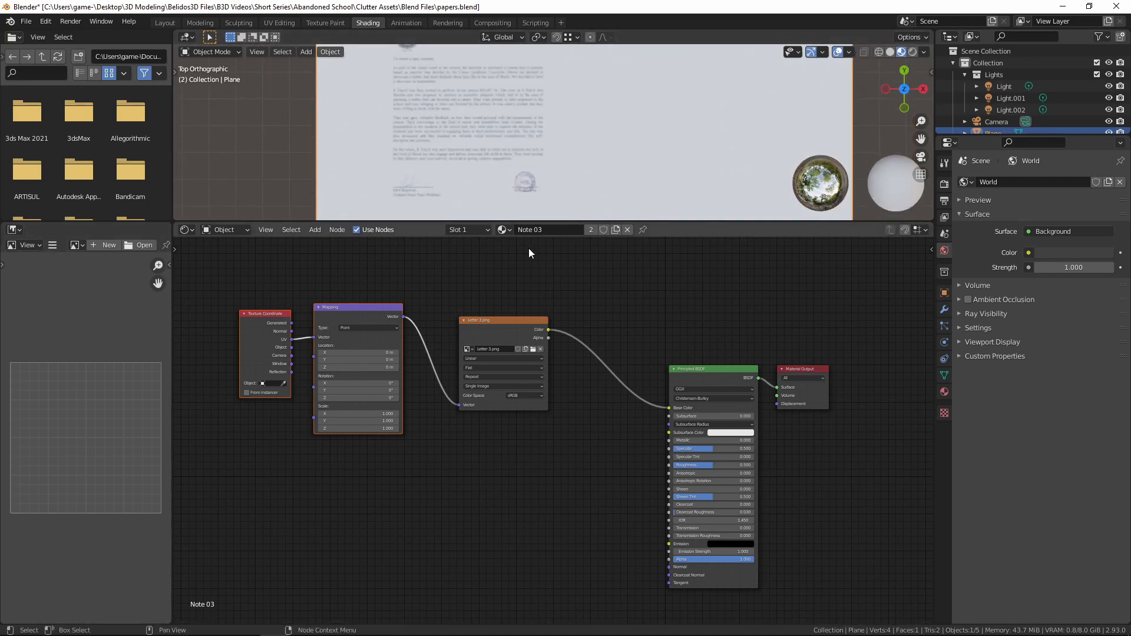
Put Note 04 in slot 1 and add Image Texture, Mapping and Texture Coordinate nodes to its Principled BSDF, moved clear of the shader.
left_click(504, 229)
left_click(525, 292)
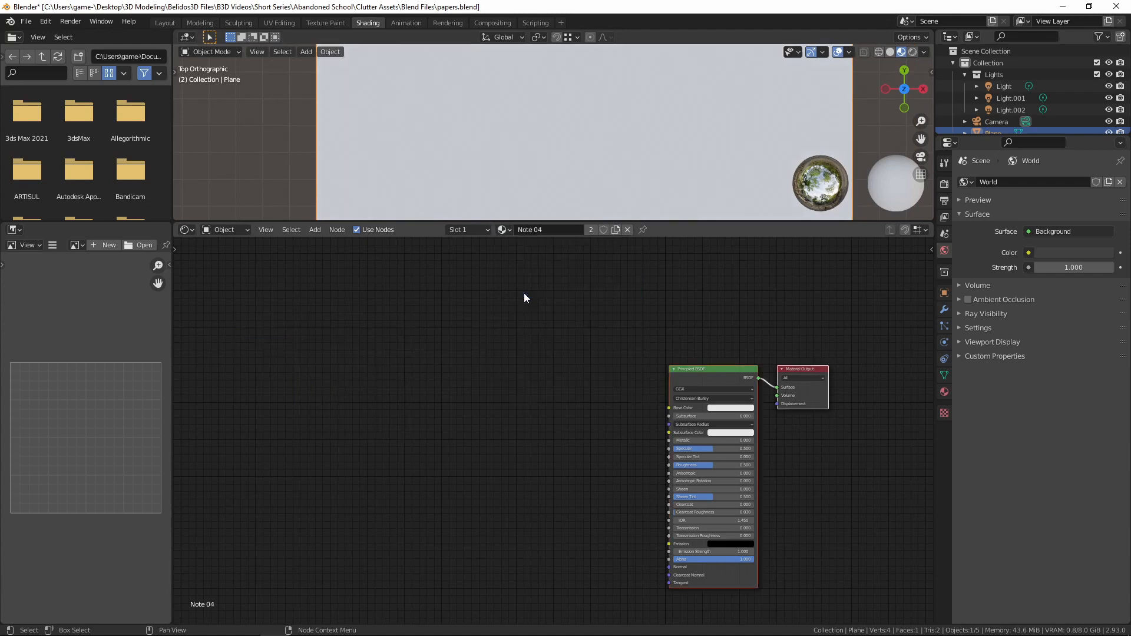
left_click(689, 369)
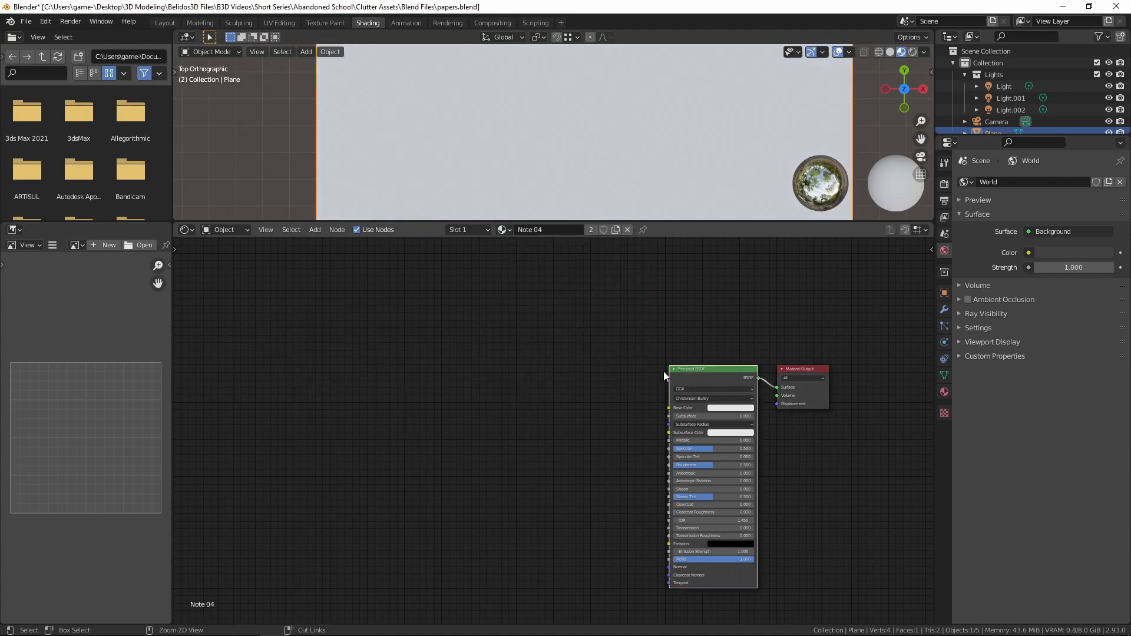
key("ctrl+t")
left_click_drag(603, 439, 457, 334)
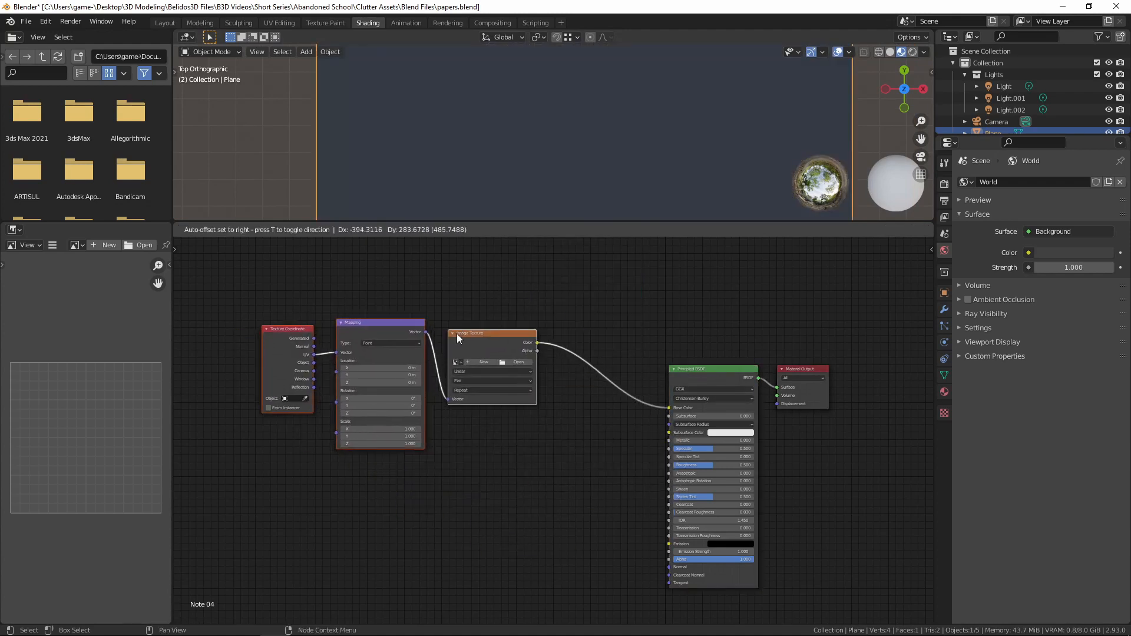
Load Letter 4.png from the Images folder into Note 04's Image Texture node.
left_click(505, 359)
left_click(436, 162)
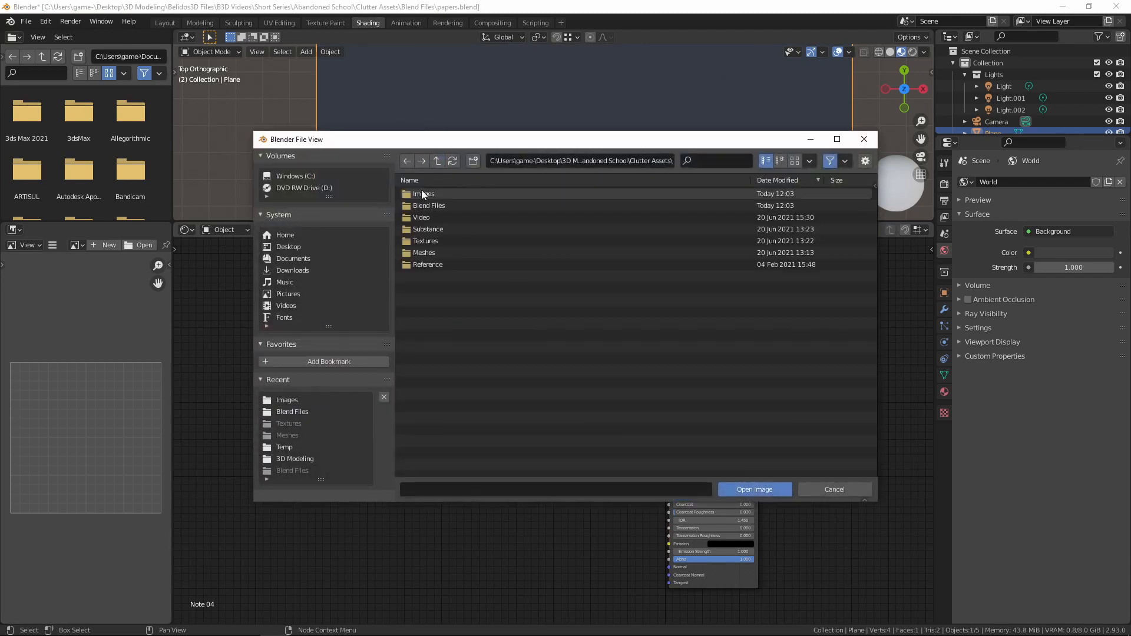
double_click(422, 192)
double_click(432, 194)
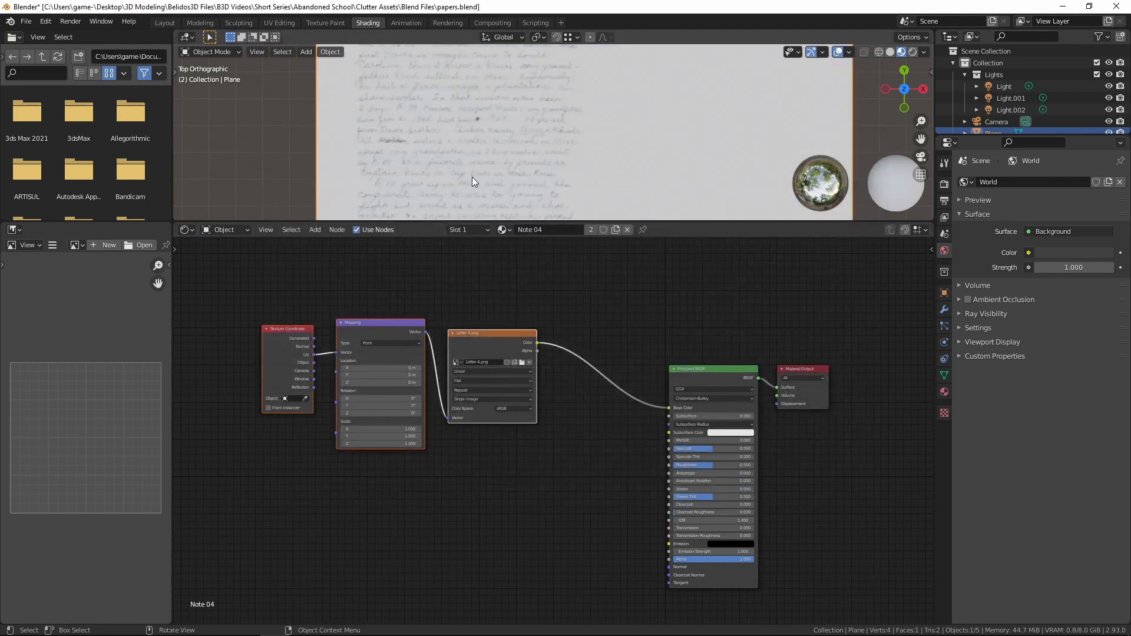
Examine how the handwritten letter texture sits on the plane, both up close and as a whole.
scroll(592, 137, "down", 3)
scroll(565, 126, "up", 4)
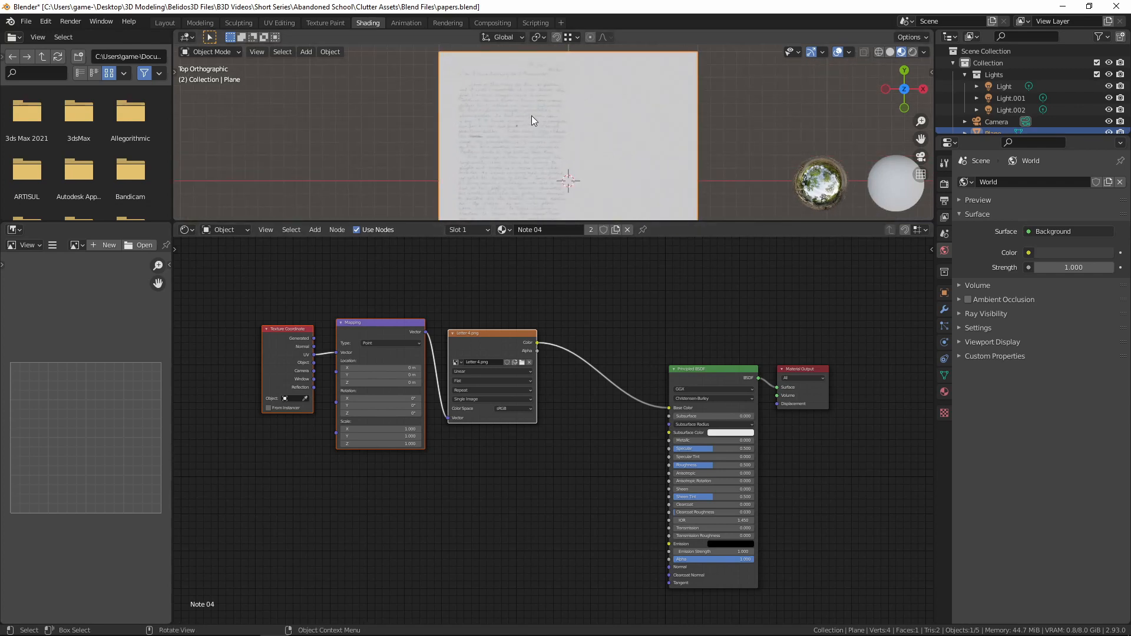
scroll(593, 118, "down", 2)
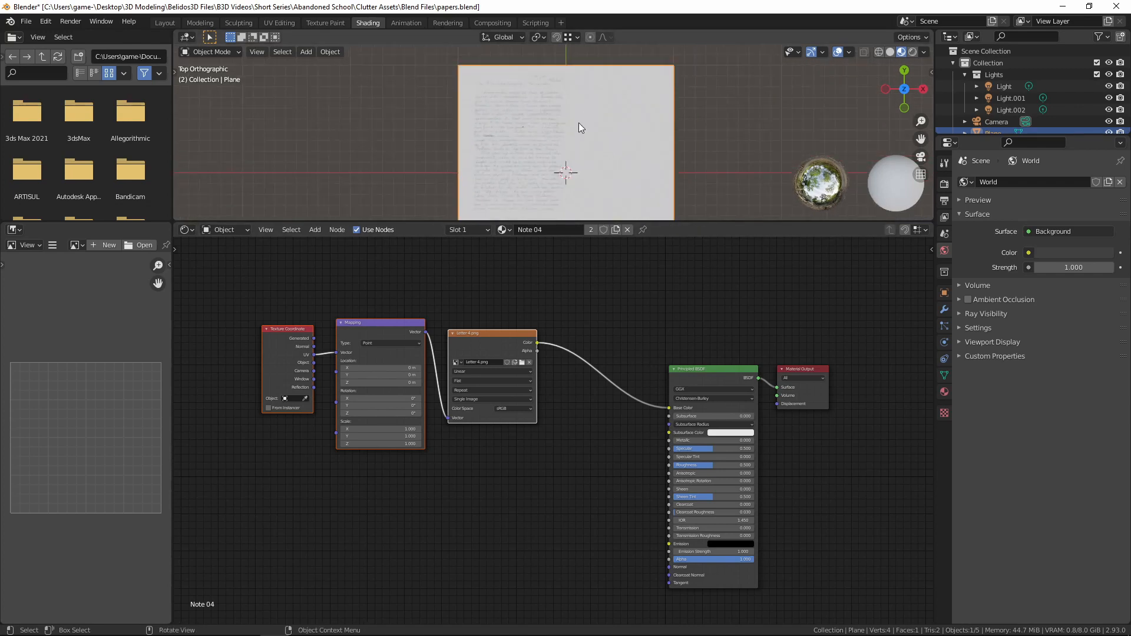
scroll(562, 144, "up", 5)
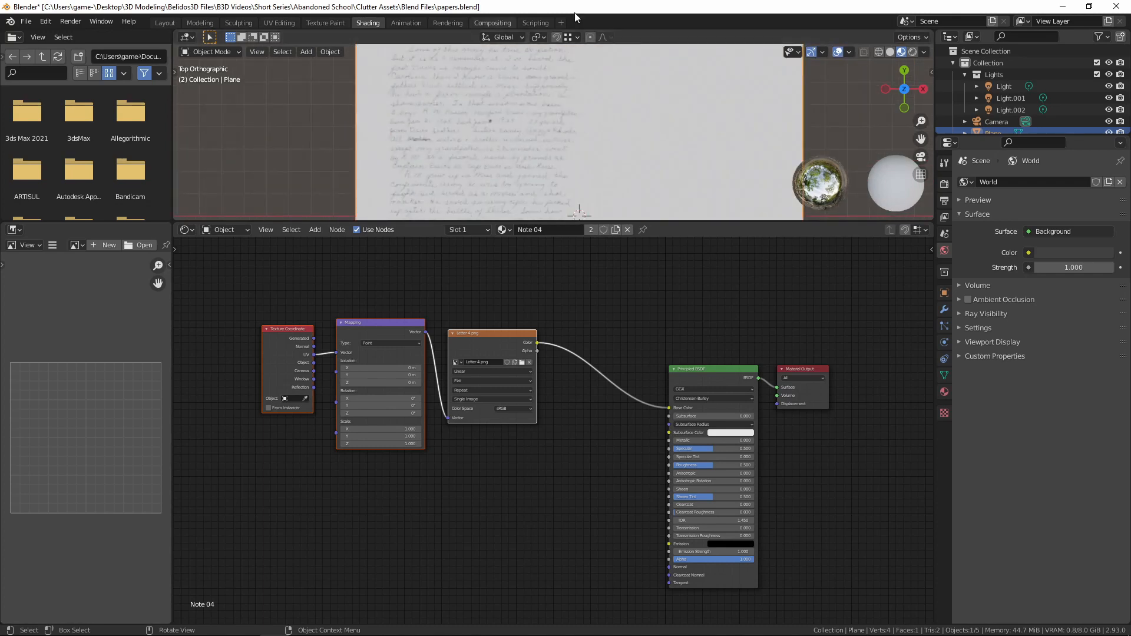
scroll(532, 175, "down", 1)
scroll(528, 160, "up", 1)
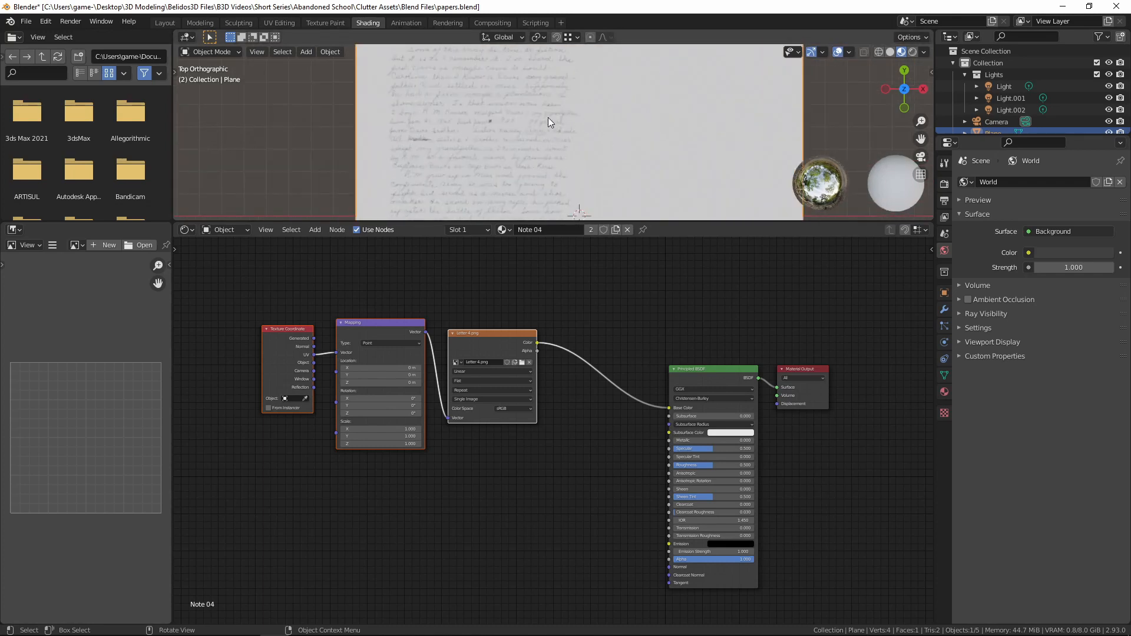
scroll(548, 118, "down", 2)
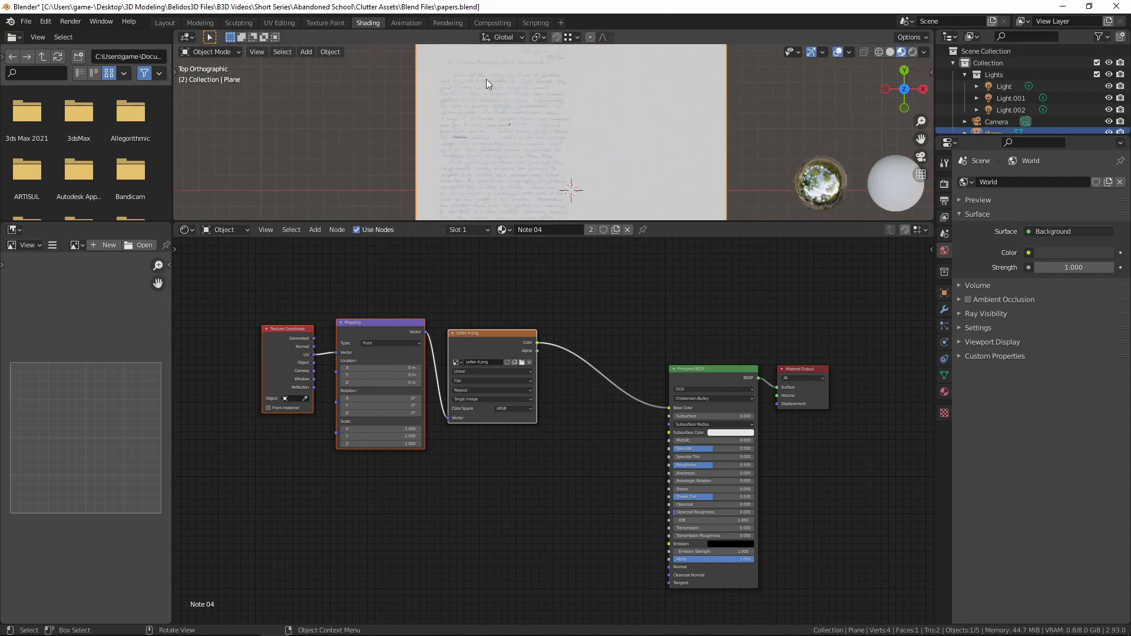
scroll(485, 82, "down", 2)
scroll(495, 89, "down", 3)
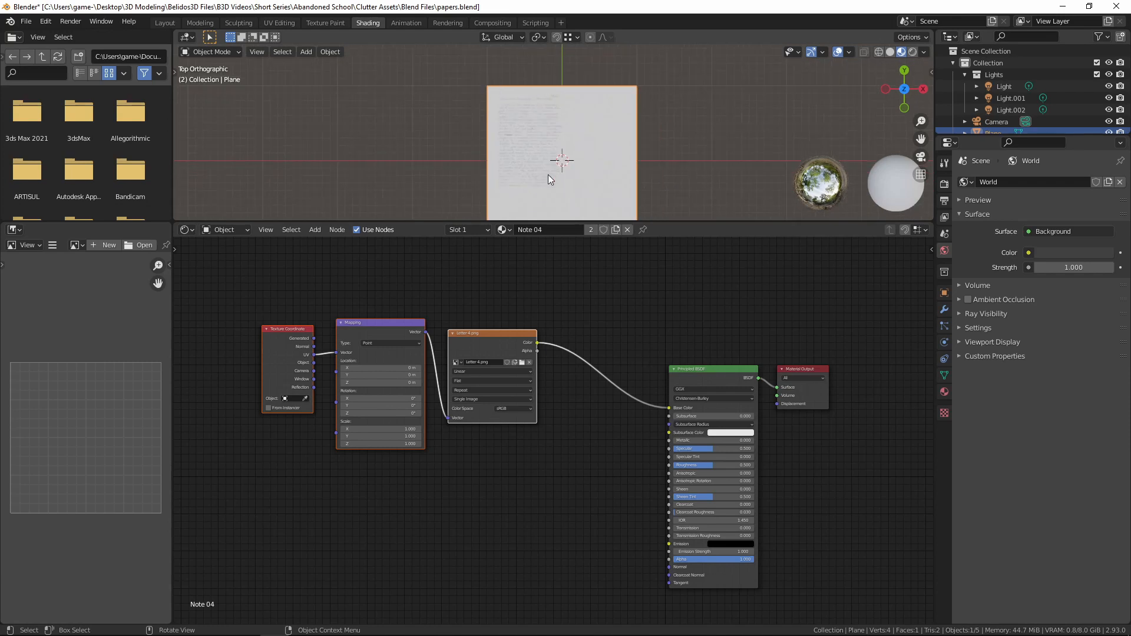
scroll(574, 118, "up", 5)
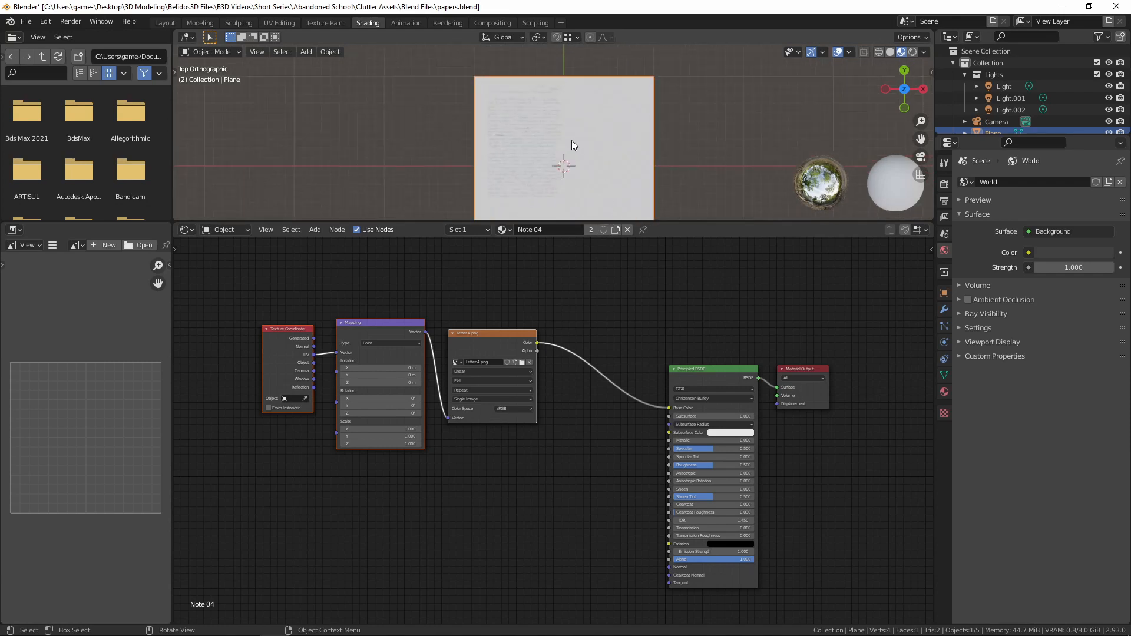
scroll(624, 112, "down", 3)
scroll(548, 131, "up", 8)
scroll(571, 121, "down", 8)
In the Layout workspace, stretch the plane's mesh along the Y axis in Edit Mode by a factor of about 1.719.
left_click(163, 22)
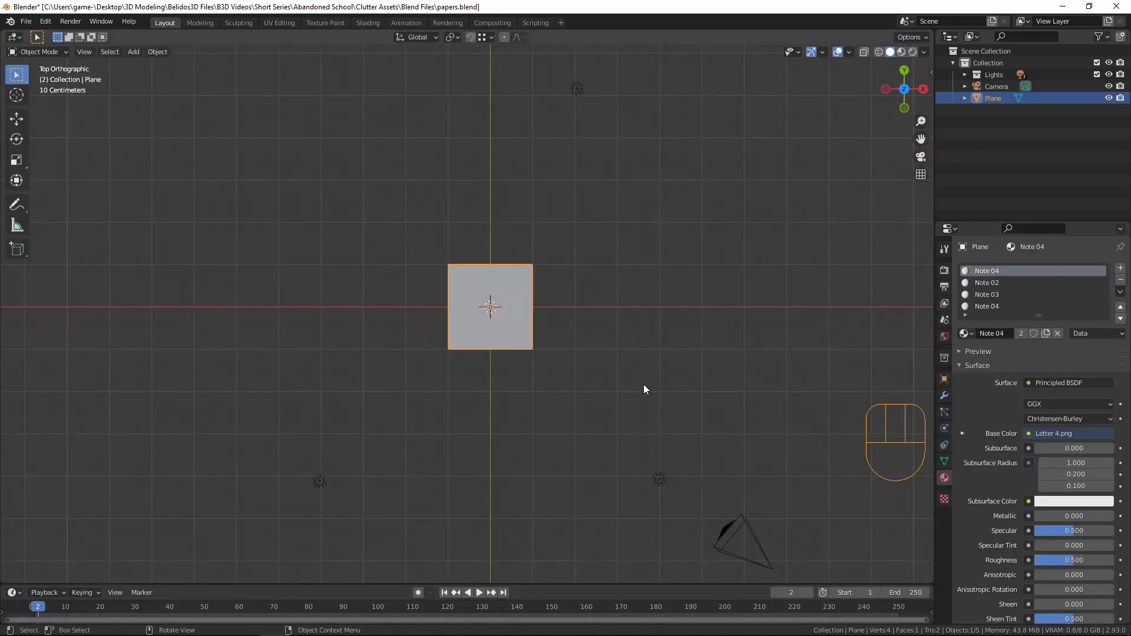
middle_click_drag(644, 387, 700, 255)
scroll(595, 352, "up", 3)
scroll(610, 304, "down", 3)
key("Tab")
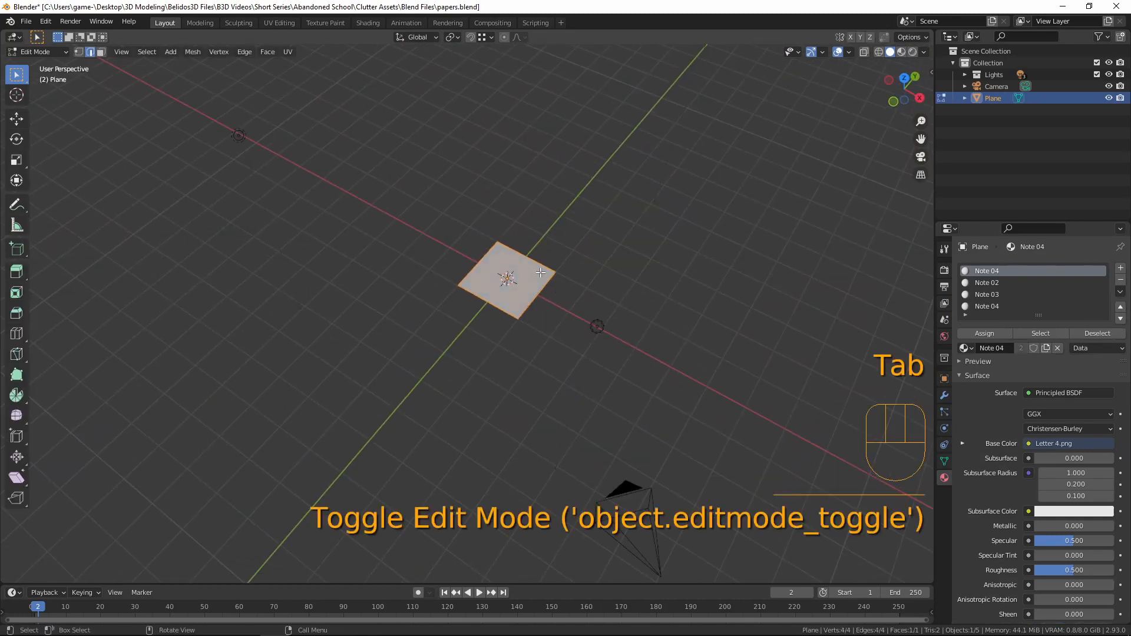
scroll(647, 287, "up", 2)
key("s")
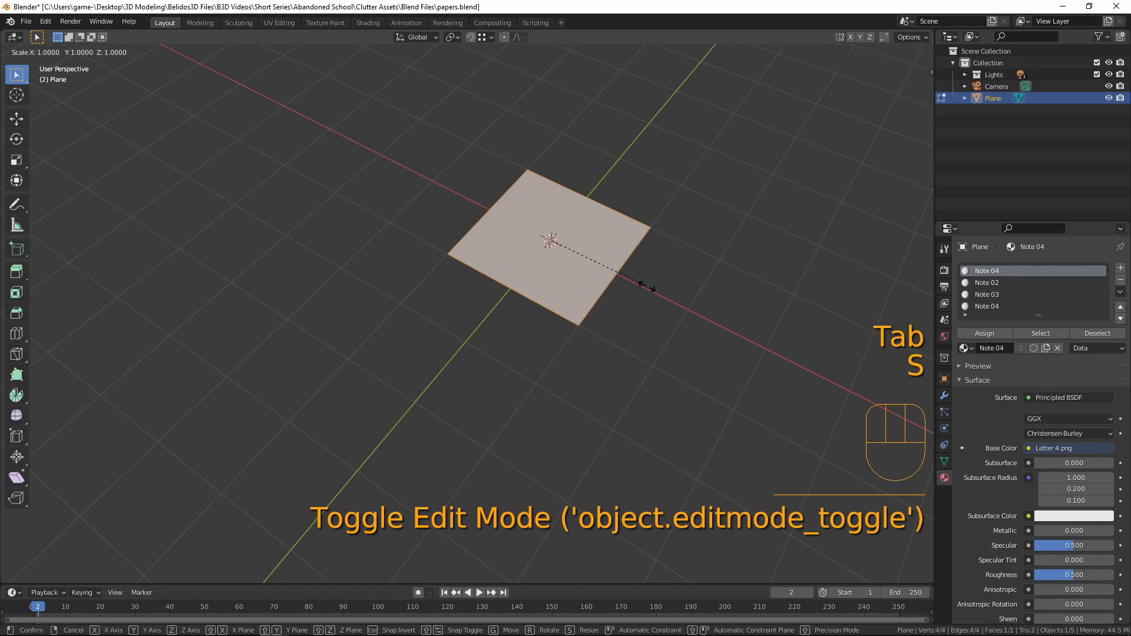
key("y")
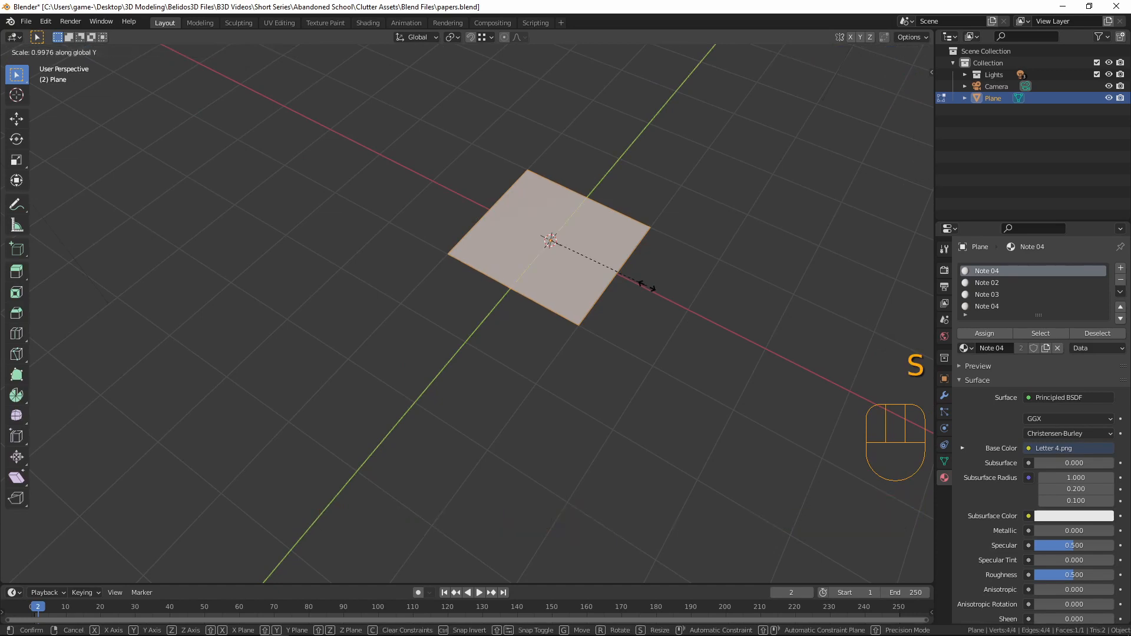
left_click(728, 289)
mouse_move(728, 289)
middle_mouse_down()
mouse_move(654, 222)
mouse_move(578, 270)
mouse_move(613, 248)
middle_mouse_up()
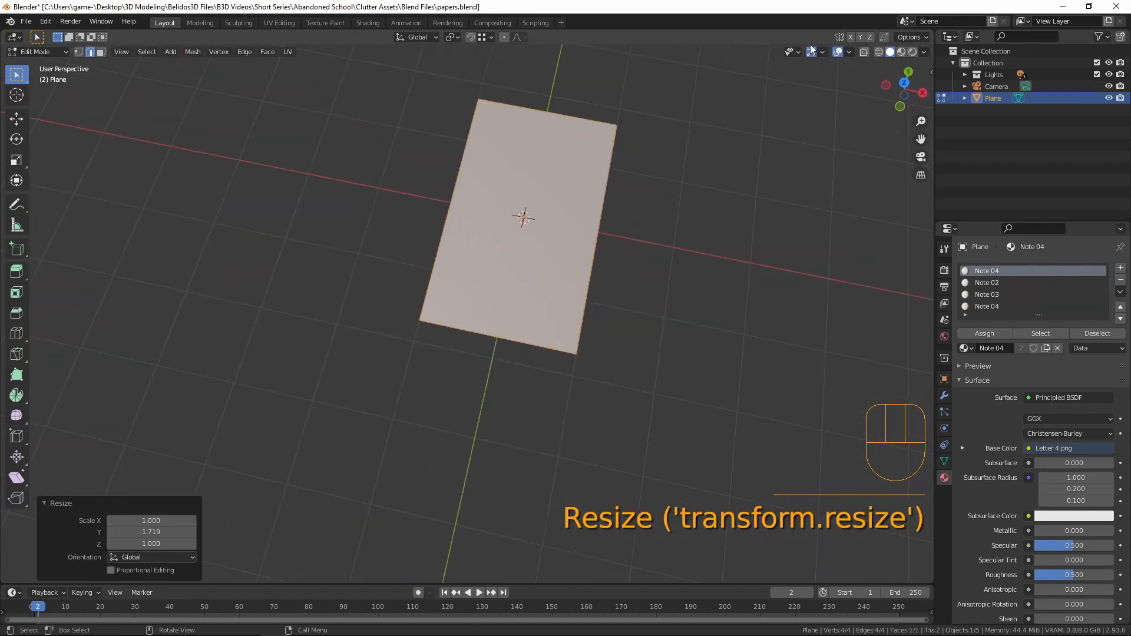
Show the viewport in Material Preview and unwrap the stretched plane so the letter texture follows its new proportions.
left_click(901, 52)
scroll(523, 220, "up", 4)
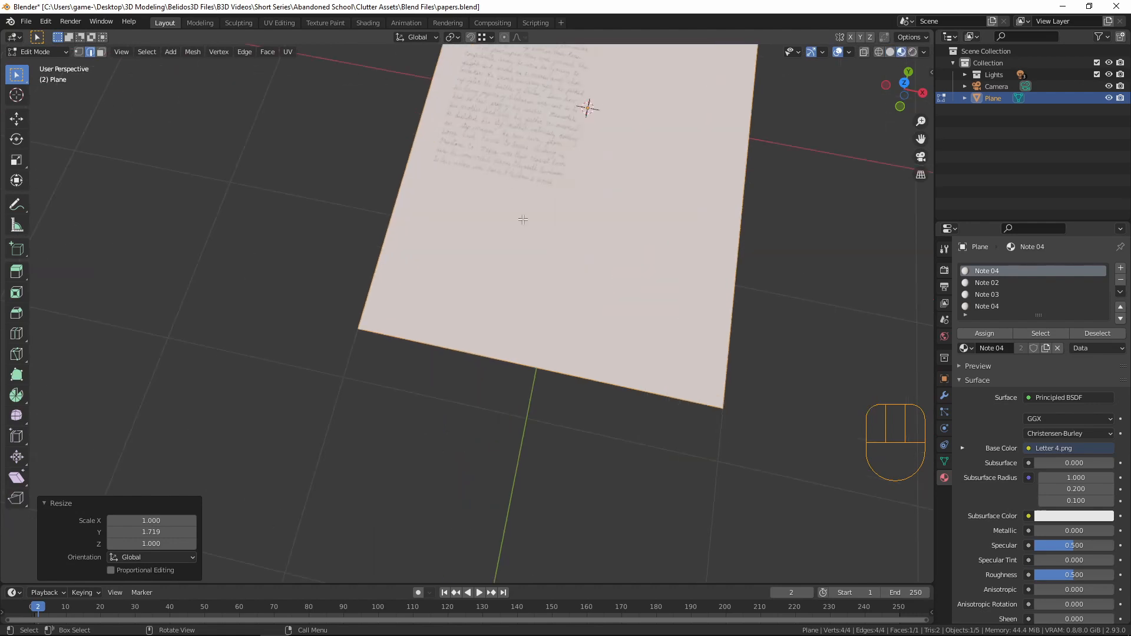
middle_click_drag(538, 205, 653, 249, "shift")
scroll(661, 222, "down", 4)
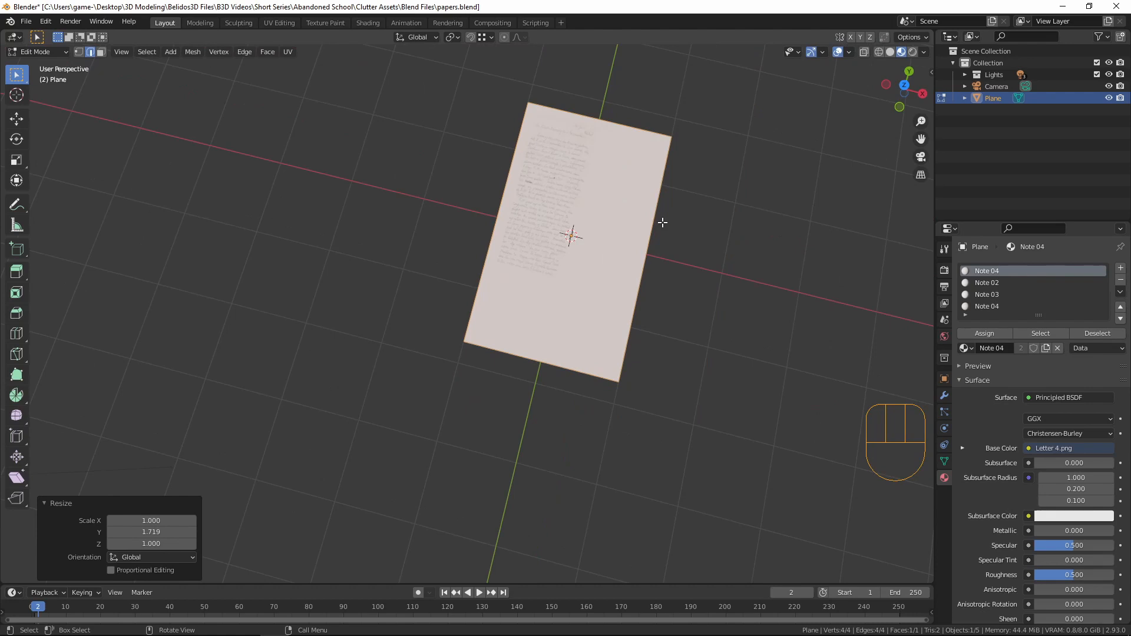
key("u")
left_click(599, 207)
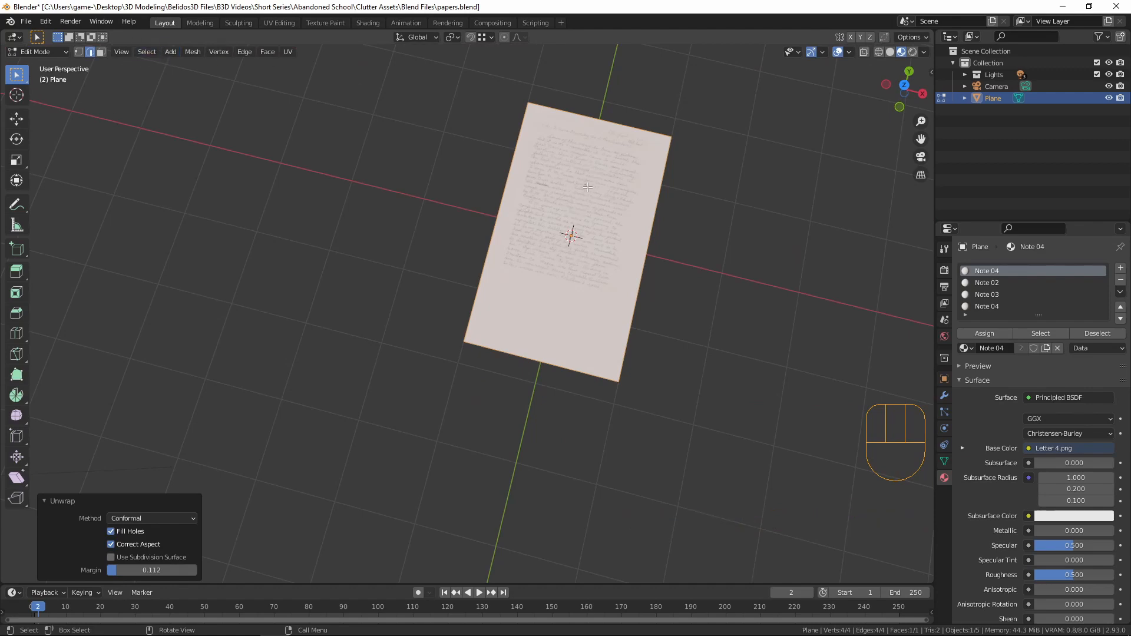
In the UV Editing workspace, select the plane's UV face and nudge it by about -0.0025 m in X and Y.
left_click(278, 22)
scroll(315, 244, "down", 3)
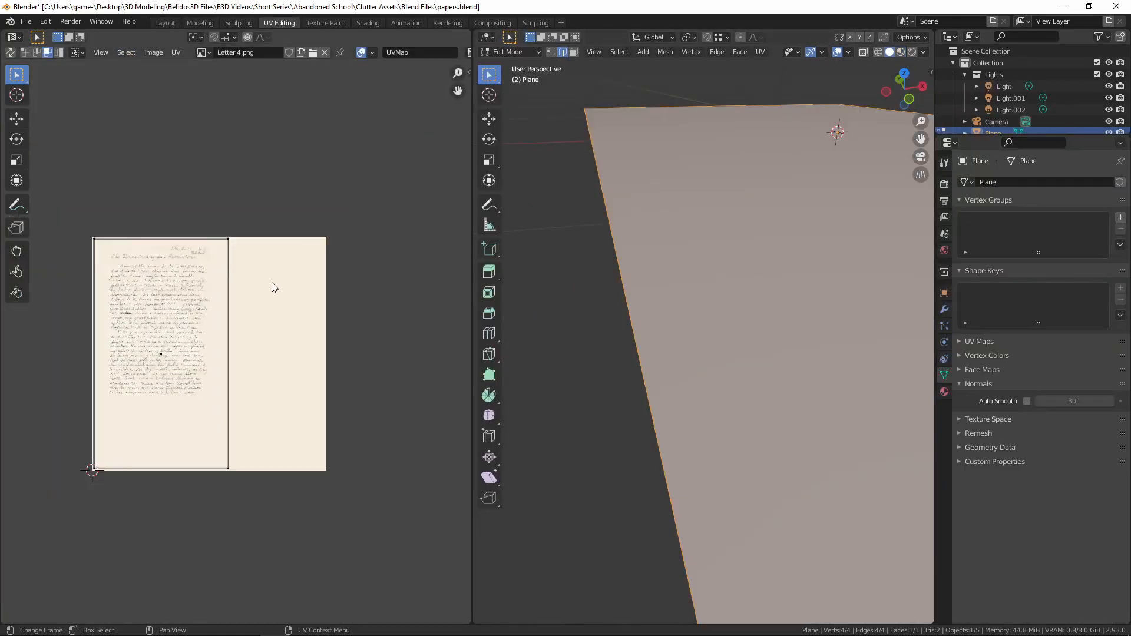
left_click(249, 345)
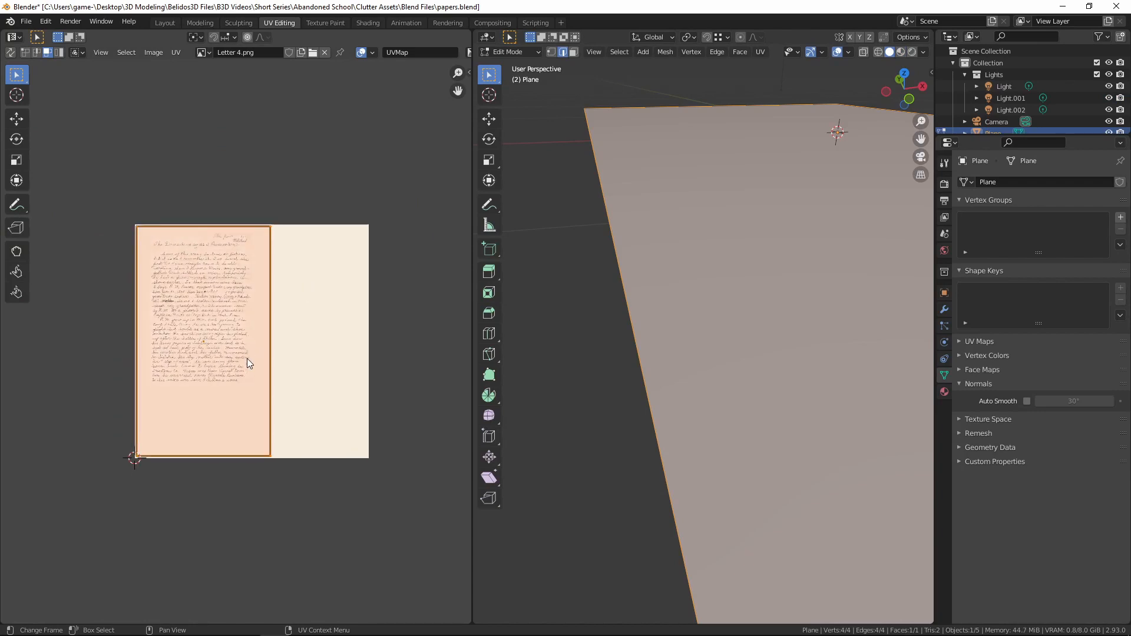
key("g")
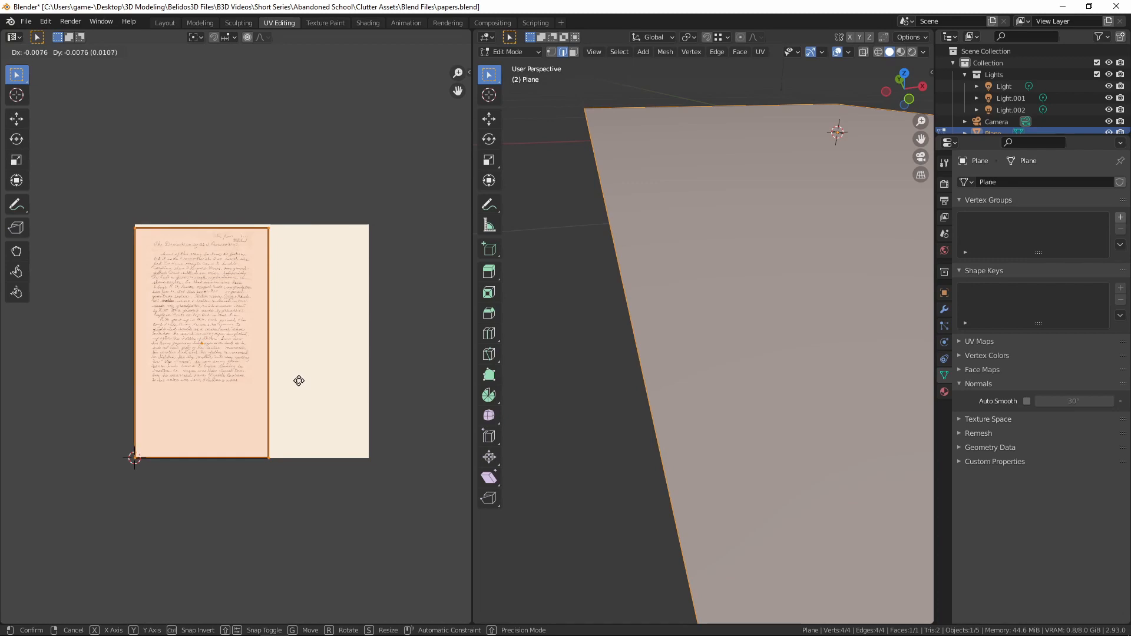
left_click(305, 375)
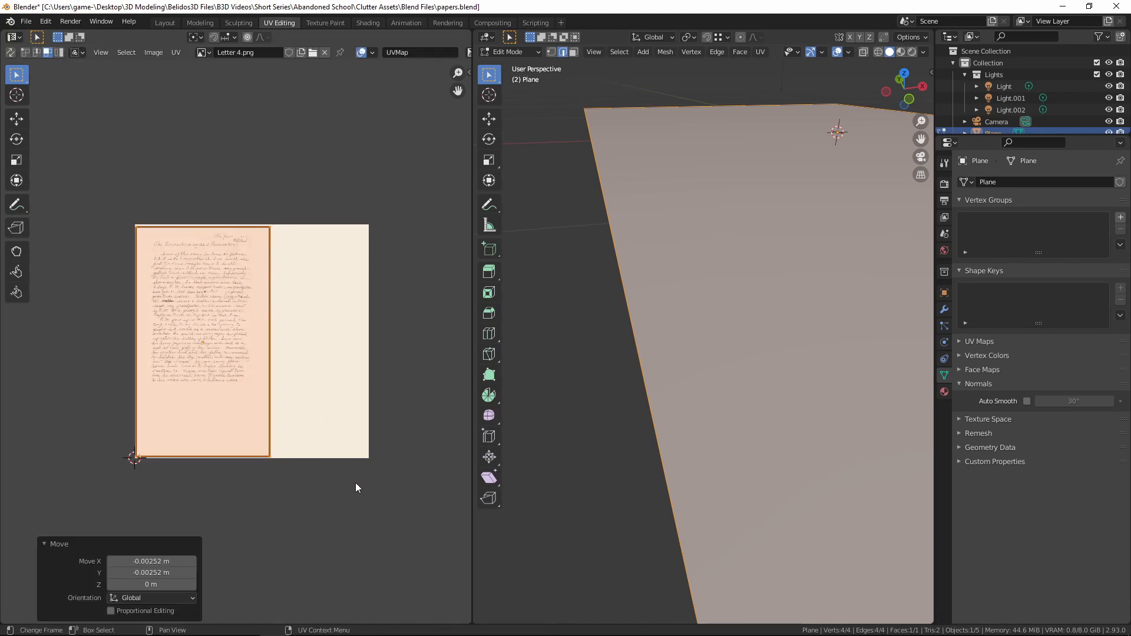
Scale the UV face to 0.845 and move it about -0.0076 m in X and 0.0655 m in Y around the handwriting.
key("s")
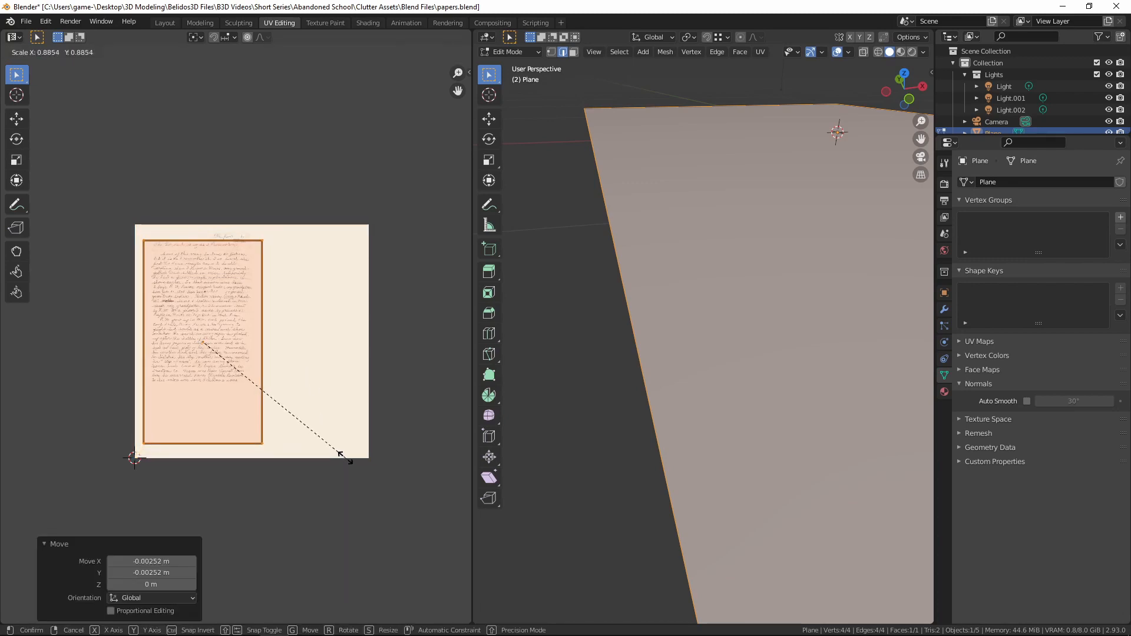
left_click(341, 457)
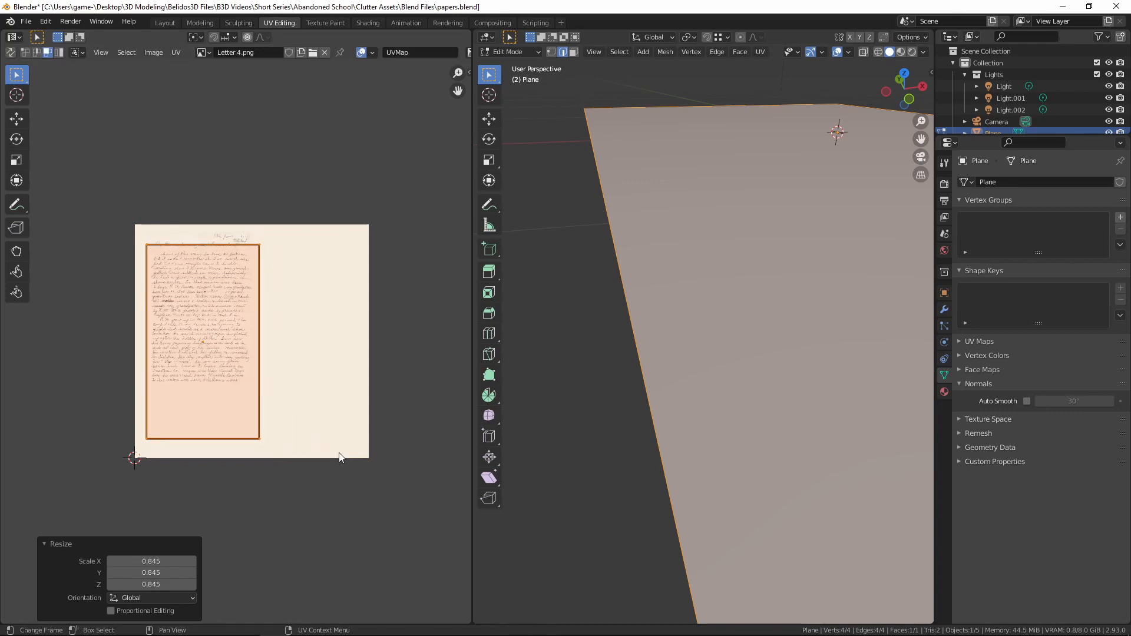
key("g")
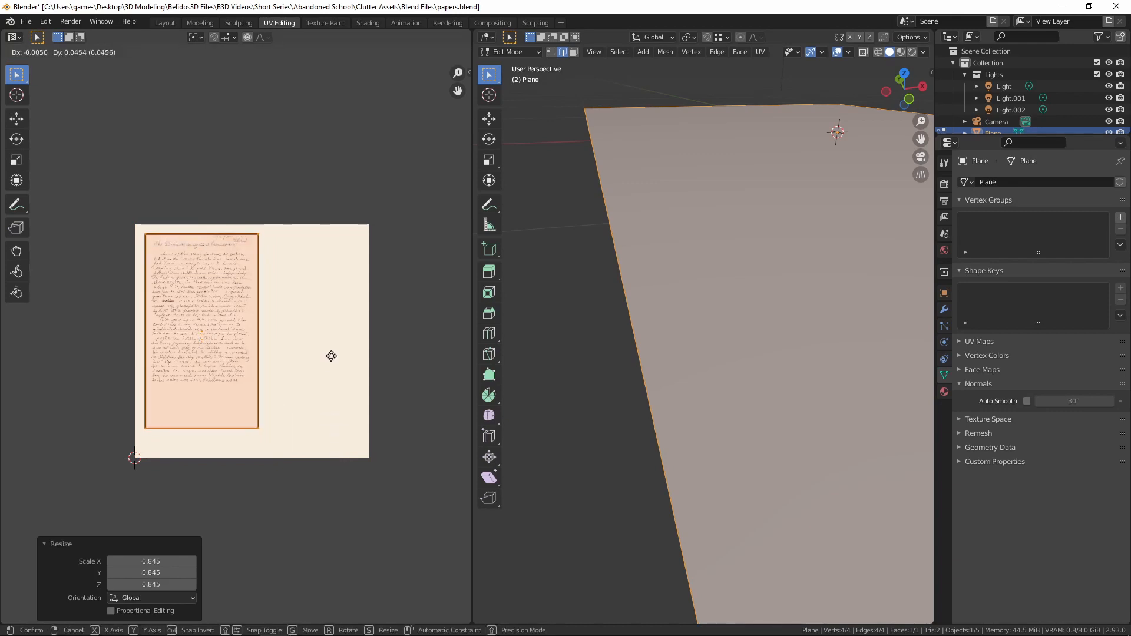
left_click(327, 314)
Inspect the refitted letter texture on the plane in Rendered and Material Preview shading from several angles.
scroll(766, 294, "down", 4)
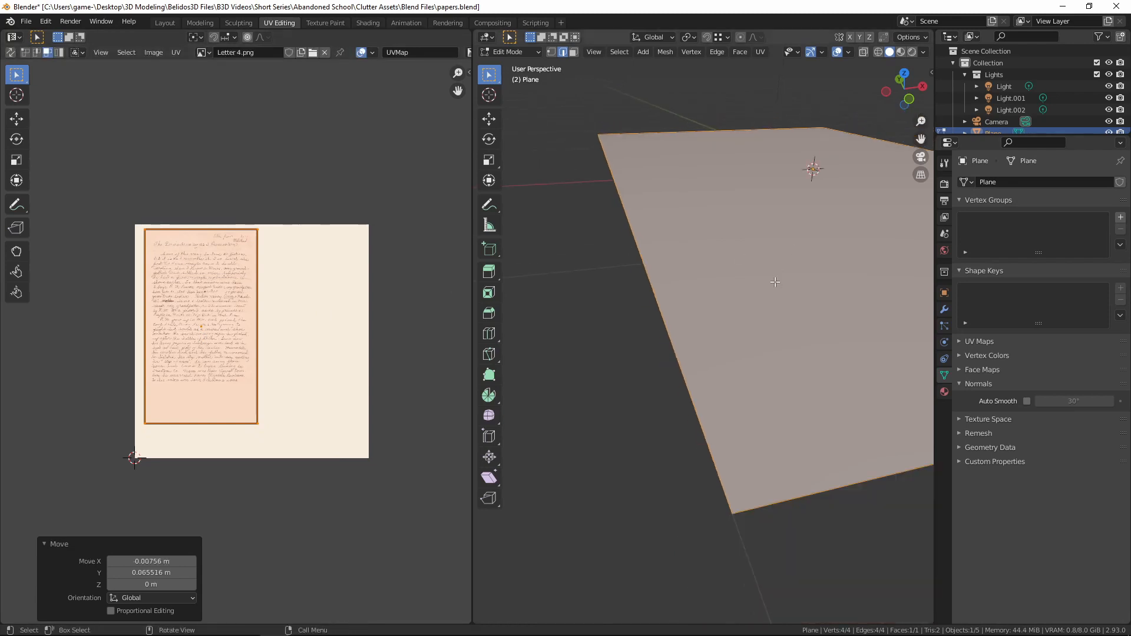
left_click(910, 52)
mouse_move(819, 177)
middle_mouse_down()
mouse_move(790, 216)
mouse_move(625, 267)
mouse_move(743, 315)
middle_mouse_up()
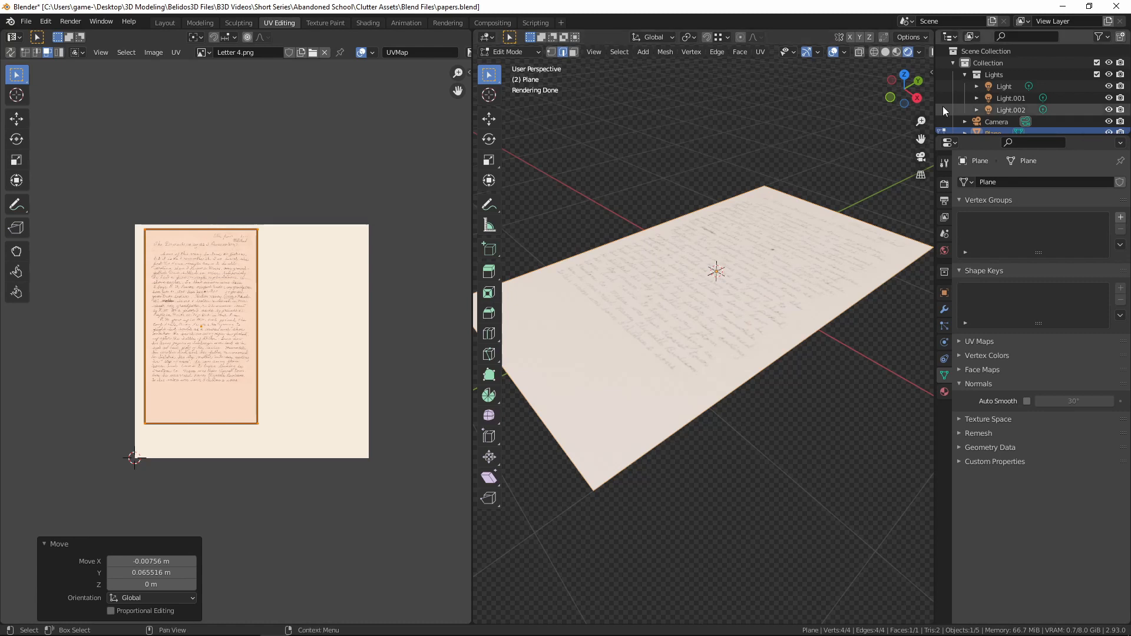
left_click(897, 52)
scroll(632, 342, "down", 3)
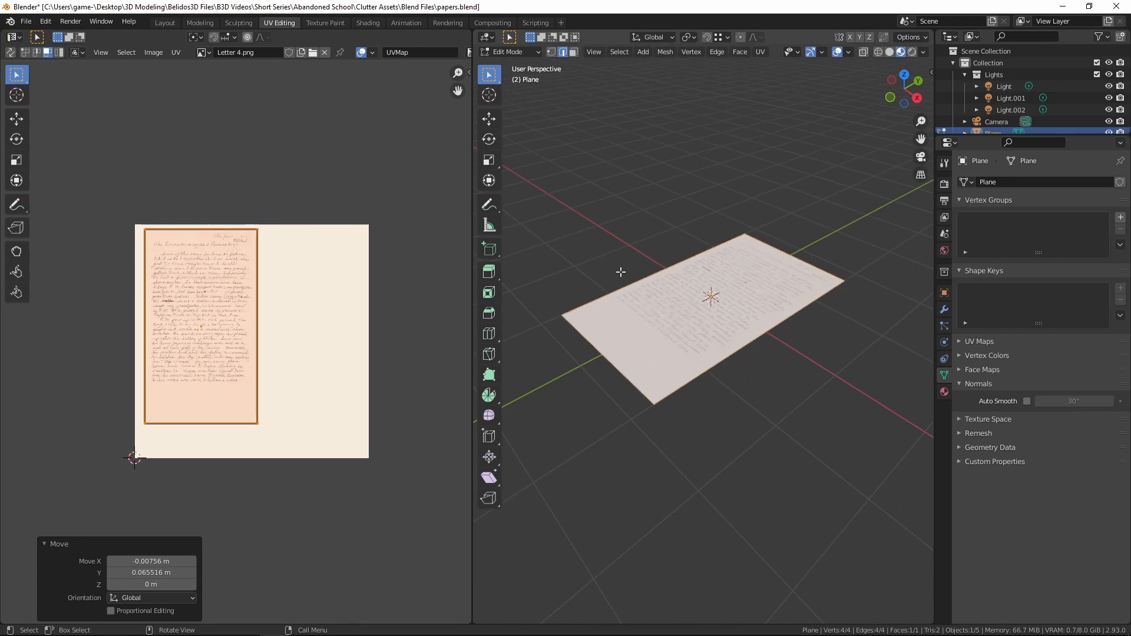
middle_click_drag(621, 271, 797, 337)
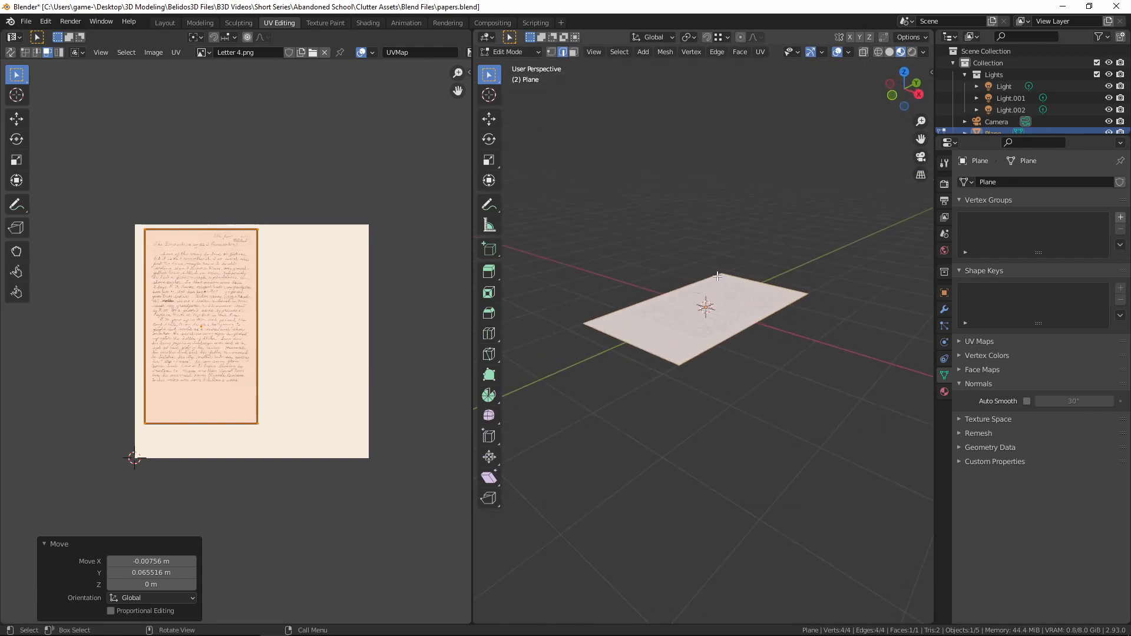
middle_click_drag(717, 277, 750, 331)
left_click(704, 357)
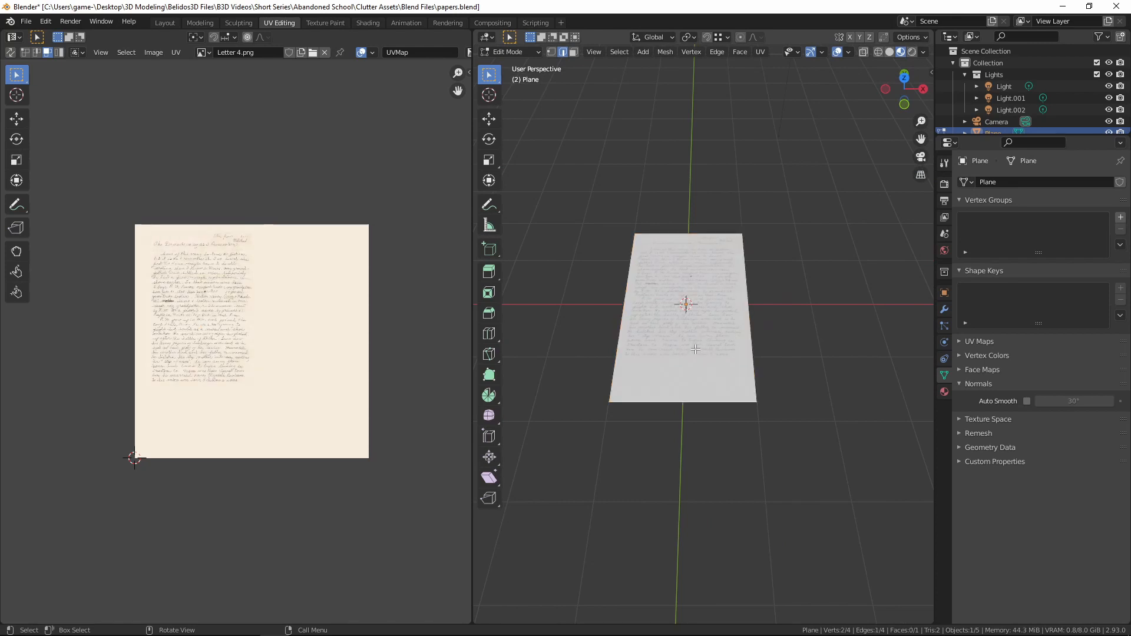
In Object Mode, duplicate the plane in place and move the original about -2.87 m along X.
key("Tab")
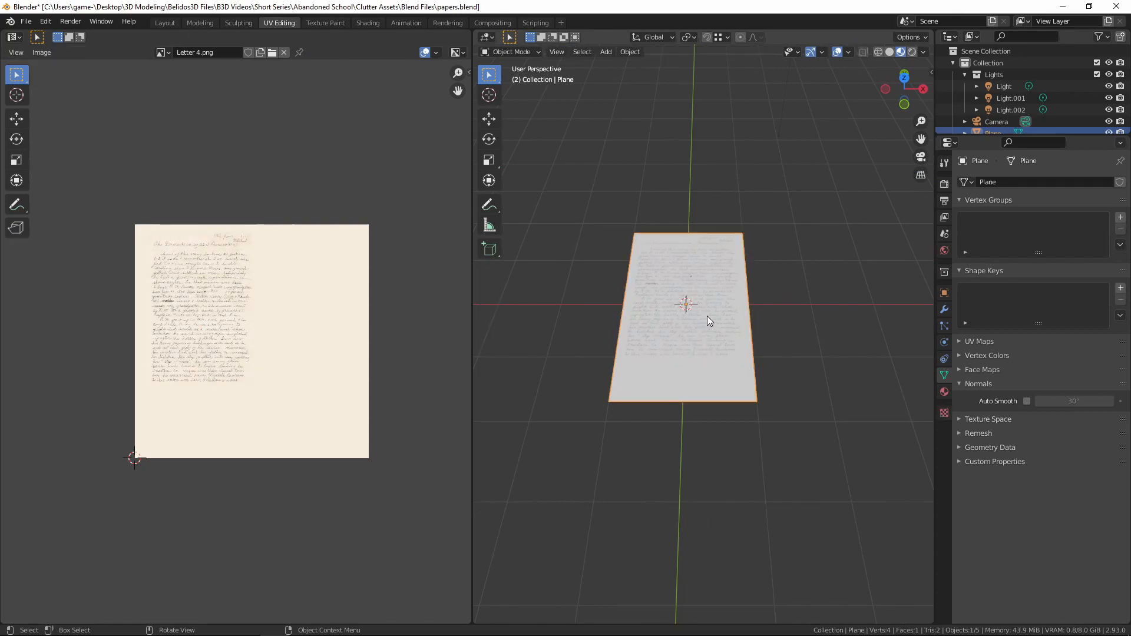
key("shift+d")
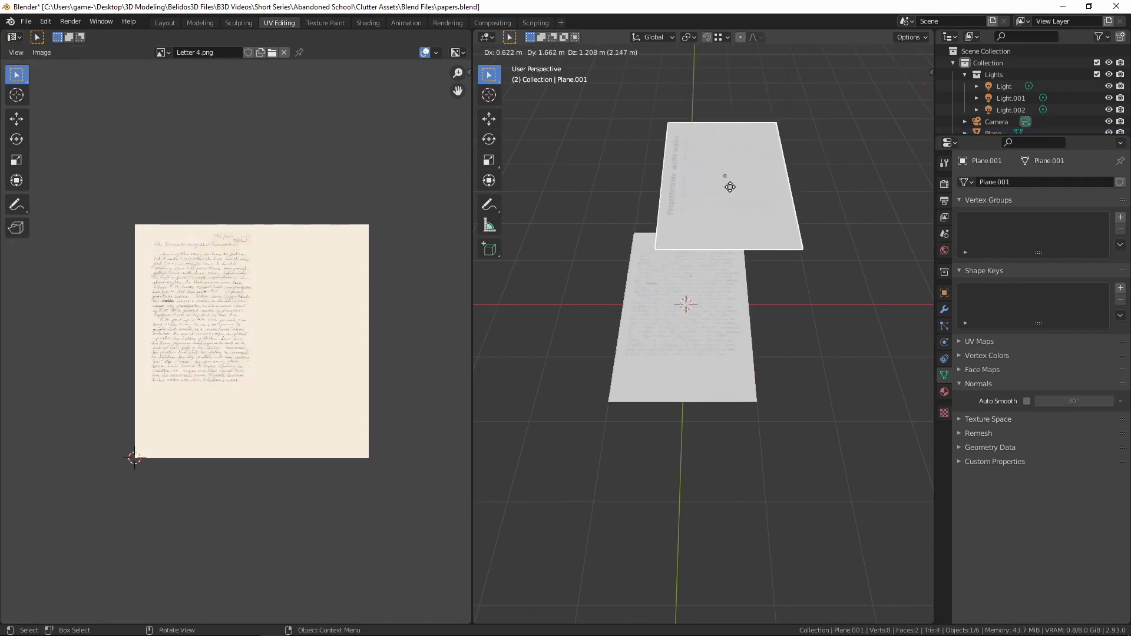
key("Escape")
left_click(682, 305)
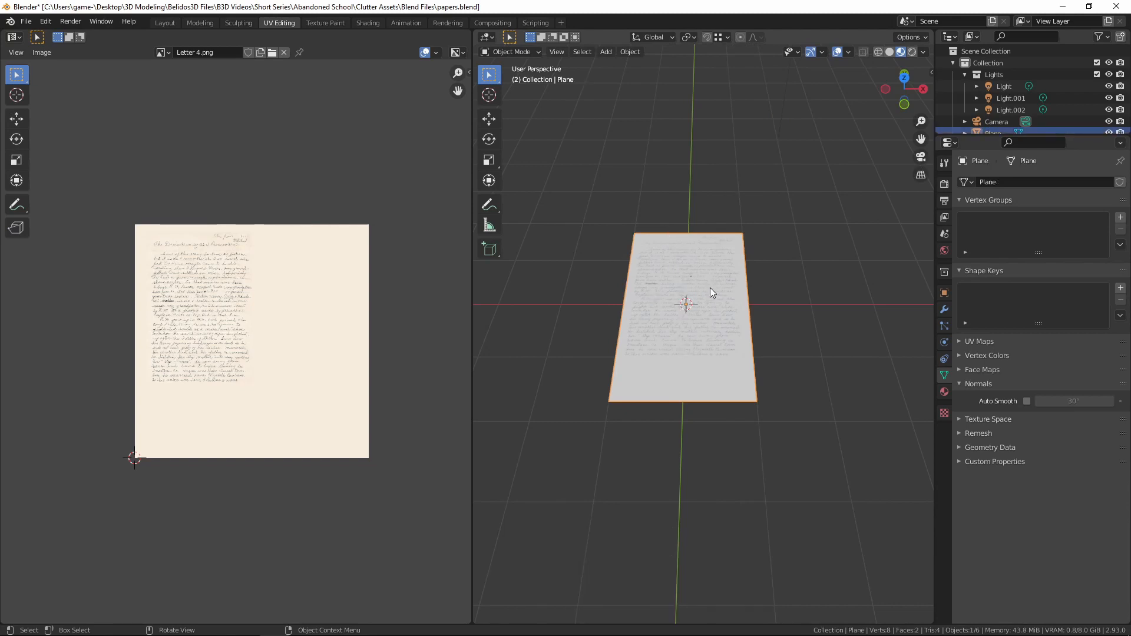
key("g")
key("x")
left_click(674, 318)
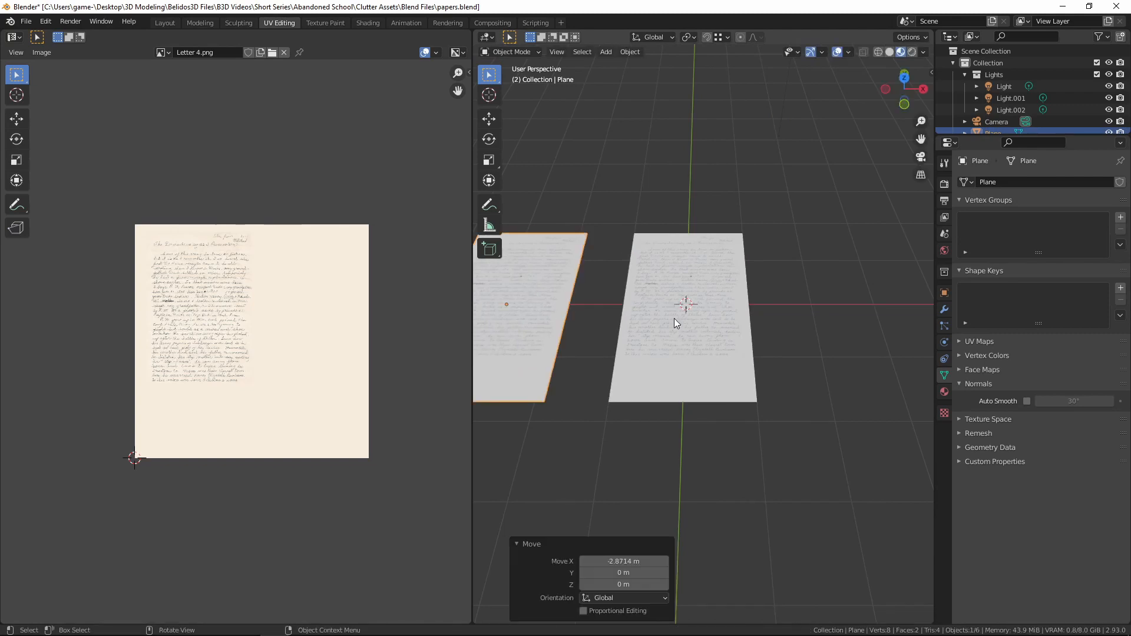
Select the plane copy at the world origin and assign the Note 01 material to its first material slot.
left_click(706, 296)
middle_click_drag(832, 326, 781, 334)
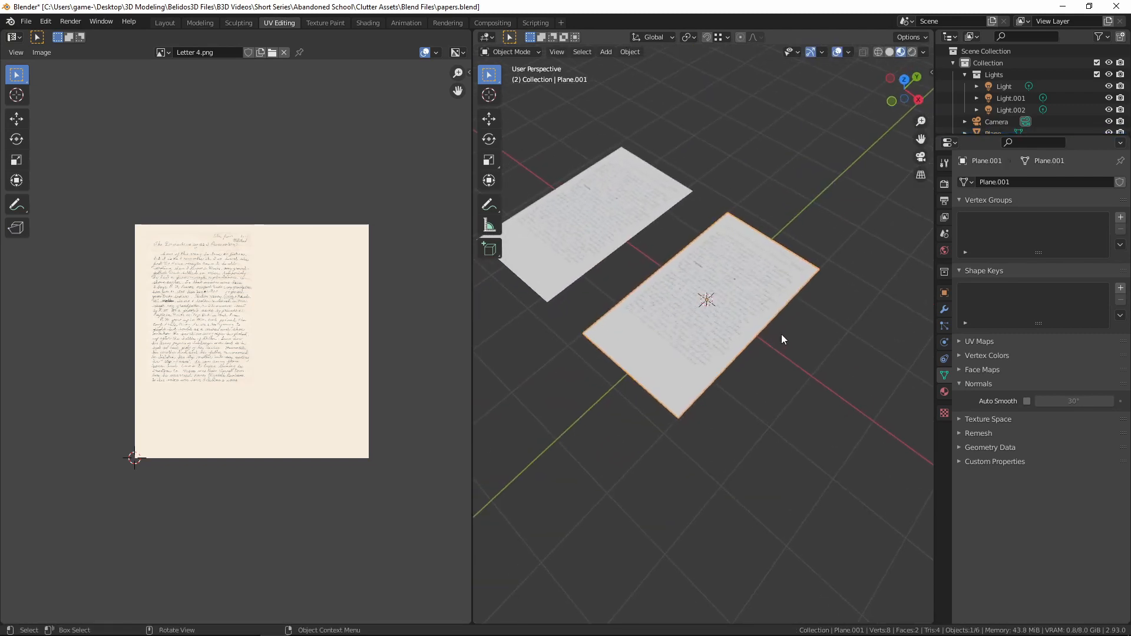
left_click(945, 392)
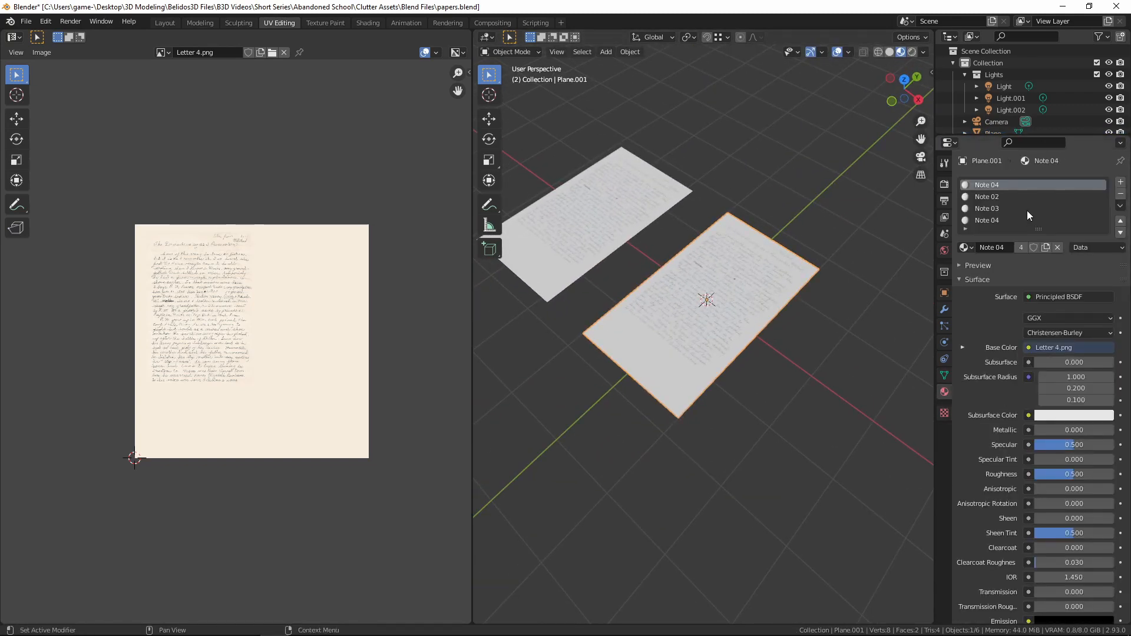
scroll(1024, 225, "down", 2)
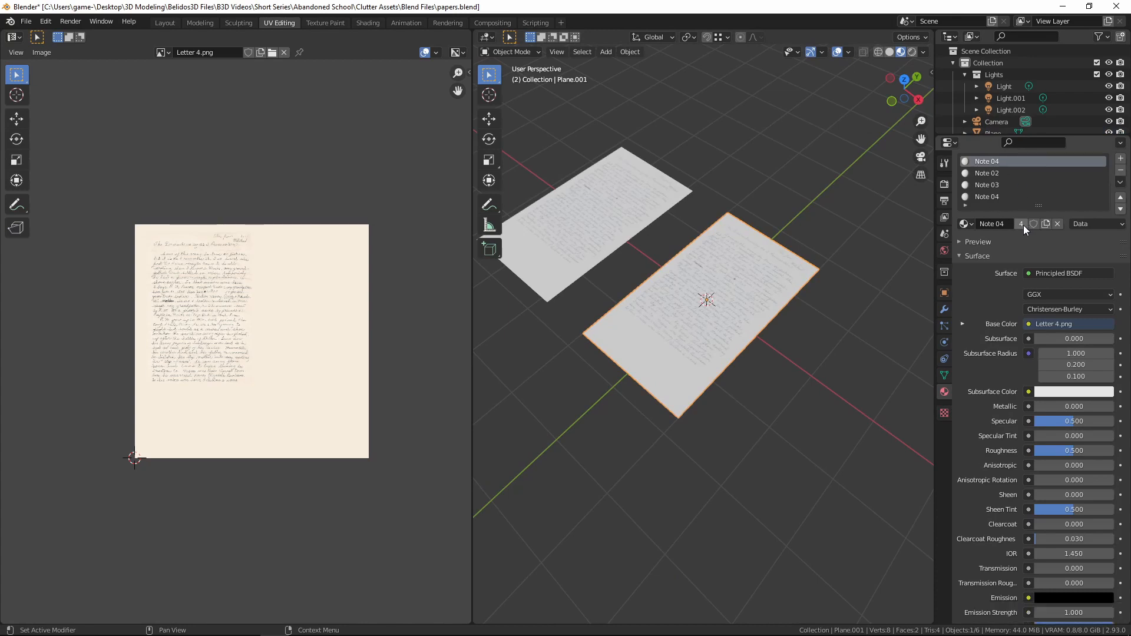
scroll(1013, 211, "up", 2)
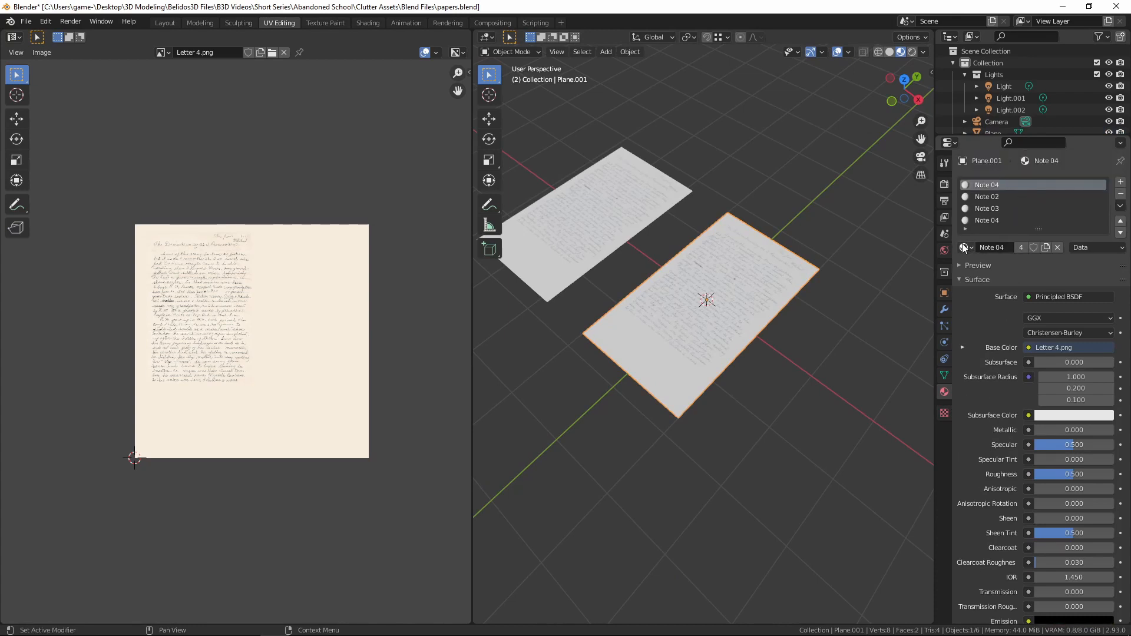
left_click(964, 248)
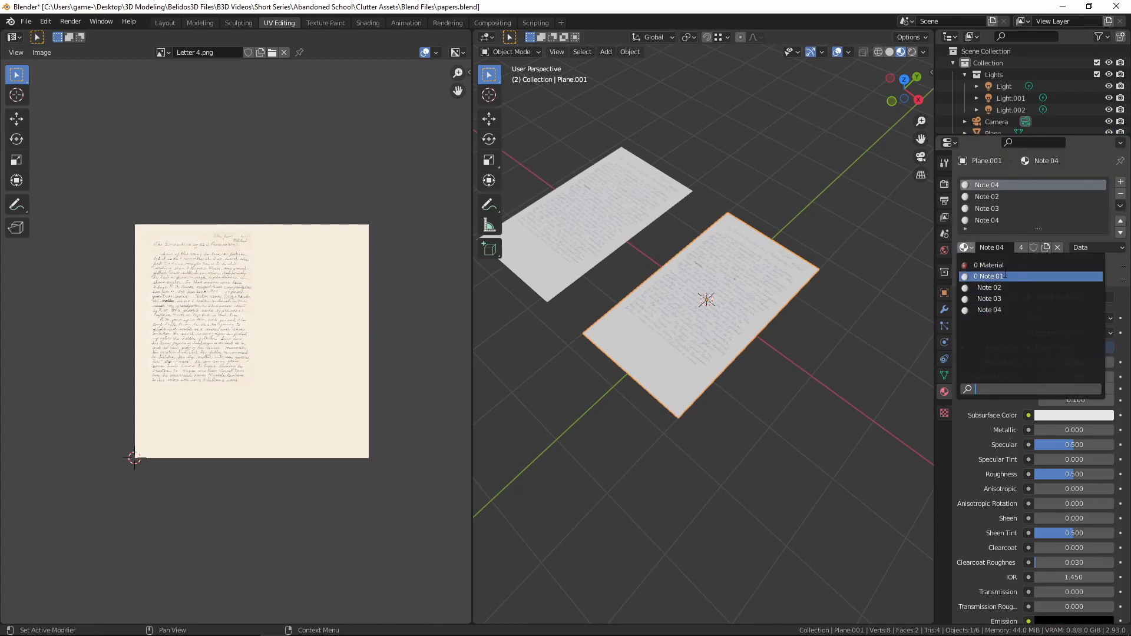
left_click(1004, 275)
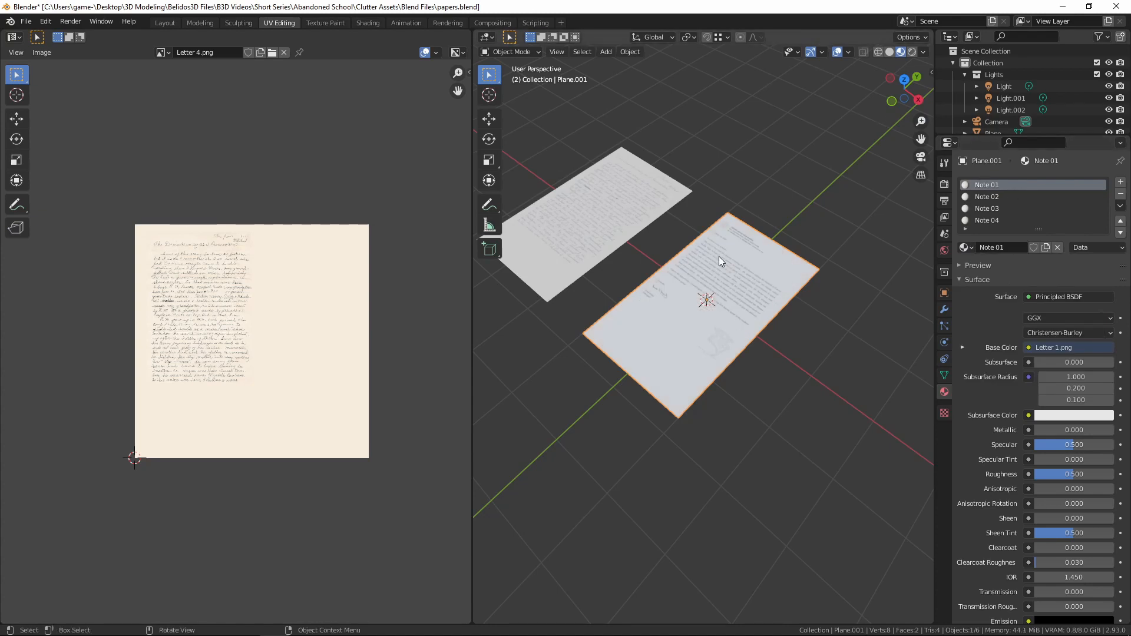
Remove all material slots from the plane copy and assign Note 01 as its only material.
left_click(1121, 195)
left_click(1121, 195)
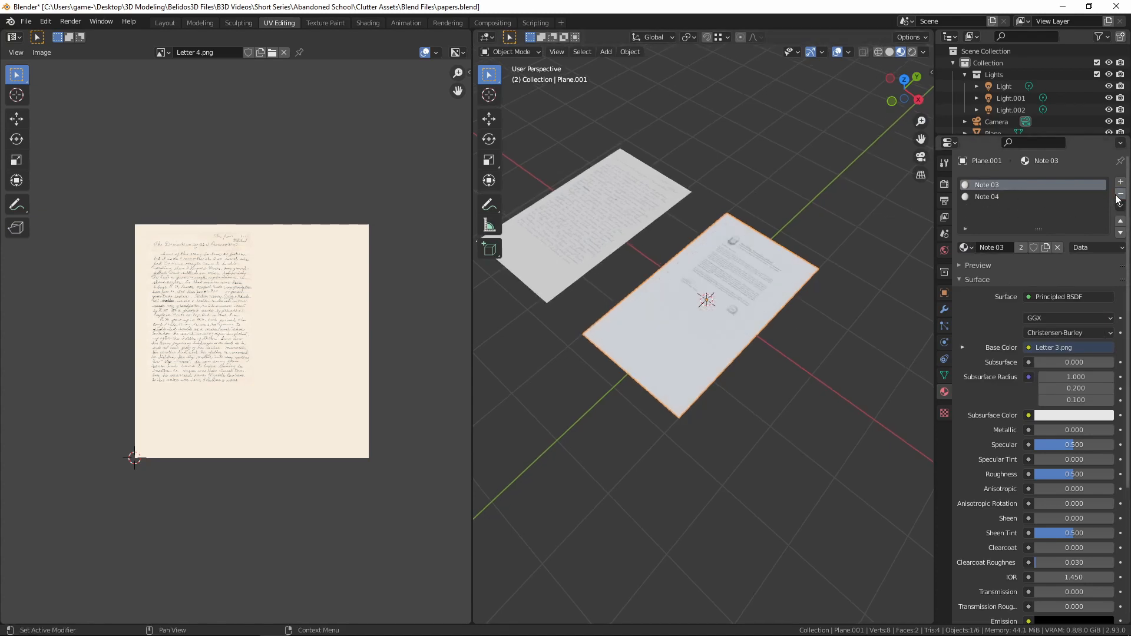
left_click(1119, 195)
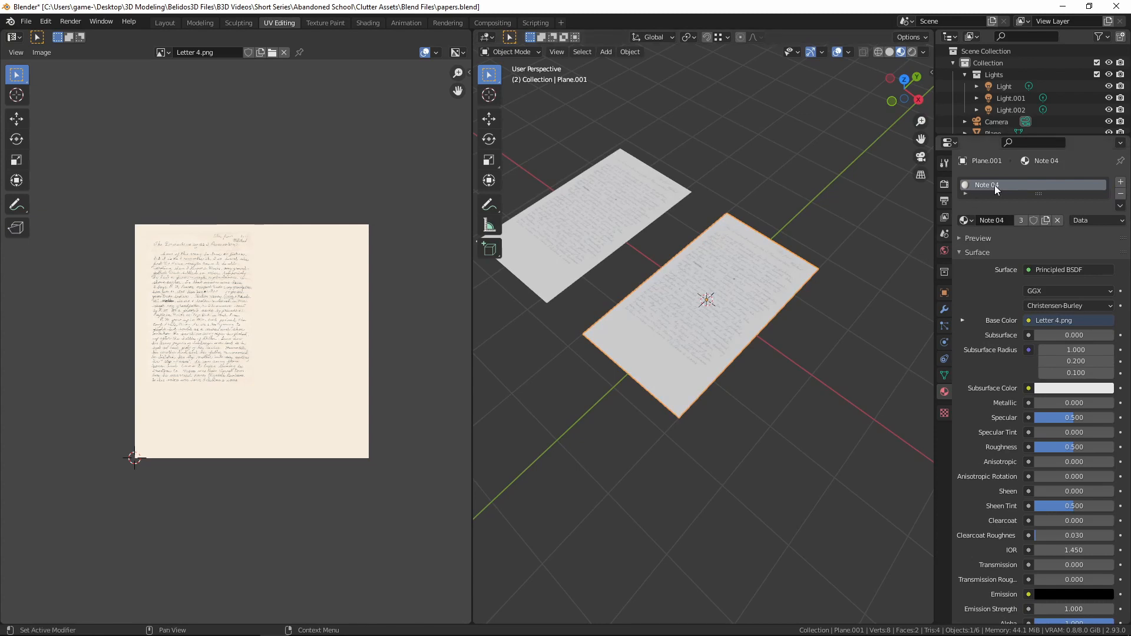
left_click(1121, 194)
left_click(965, 220)
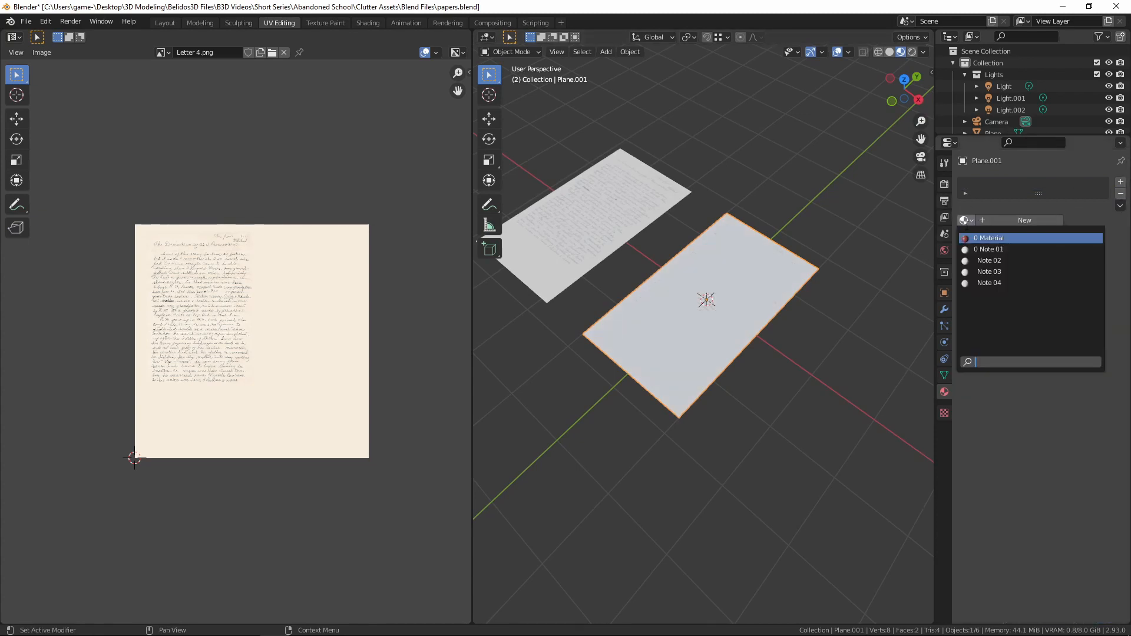
left_click(988, 250)
Show the Note 01 plane in Top Orthographic view and enter its Edit Mode with vertex selection.
middle_click_drag(577, 319, 755, 201)
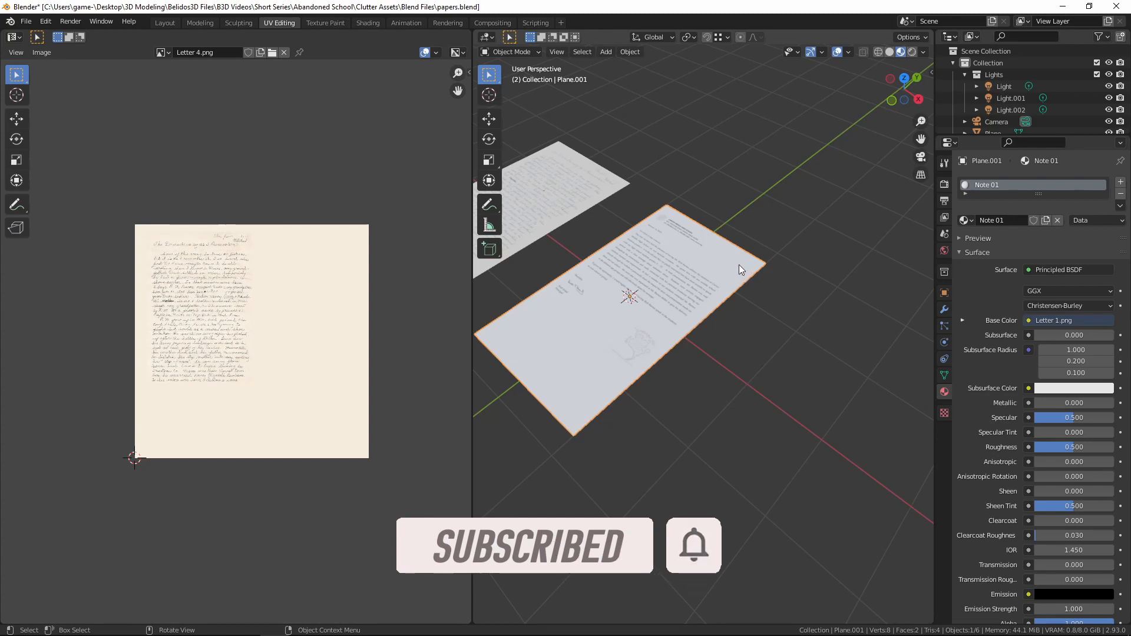
scroll(739, 264, "up", 4)
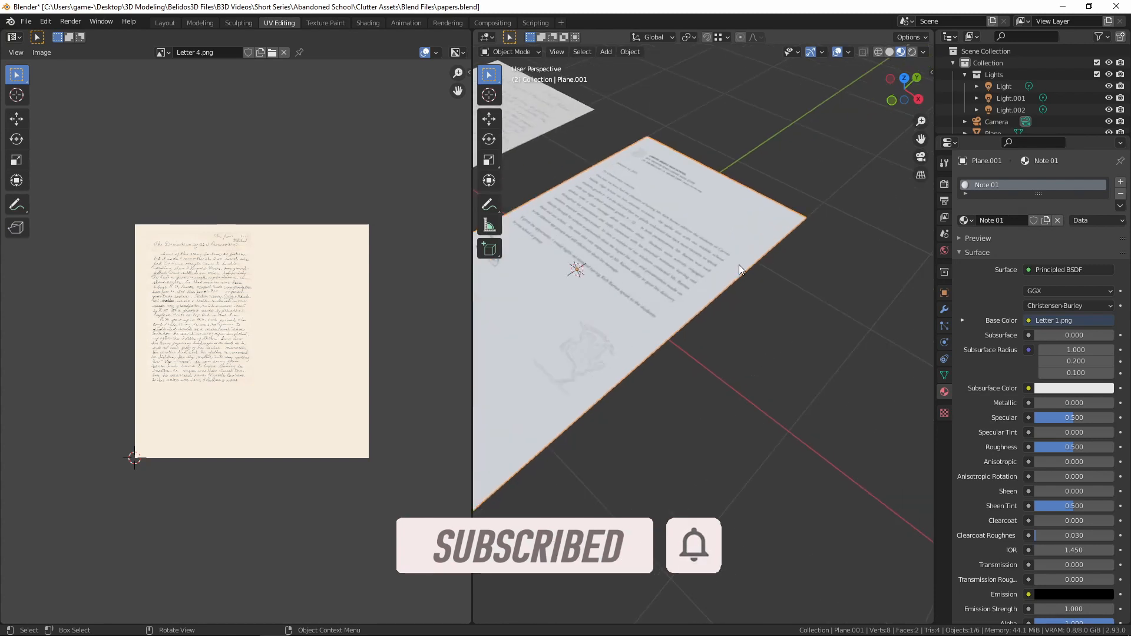
scroll(716, 262, "down", 3)
middle_click_drag(723, 317, 759, 344)
scroll(759, 347, "up", 4)
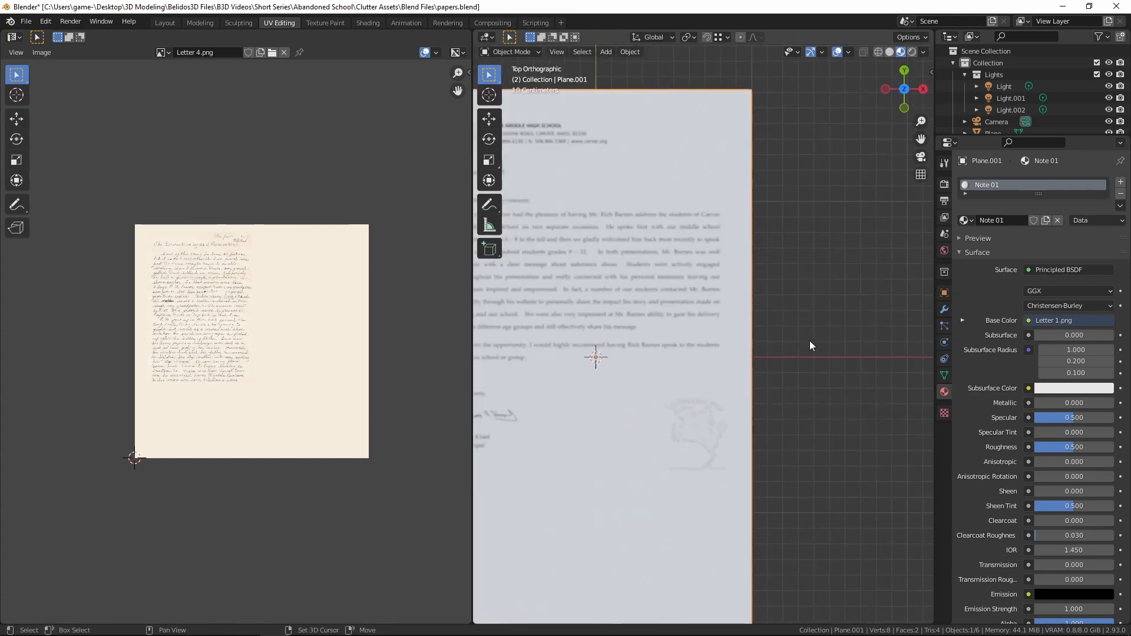
key("Tab")
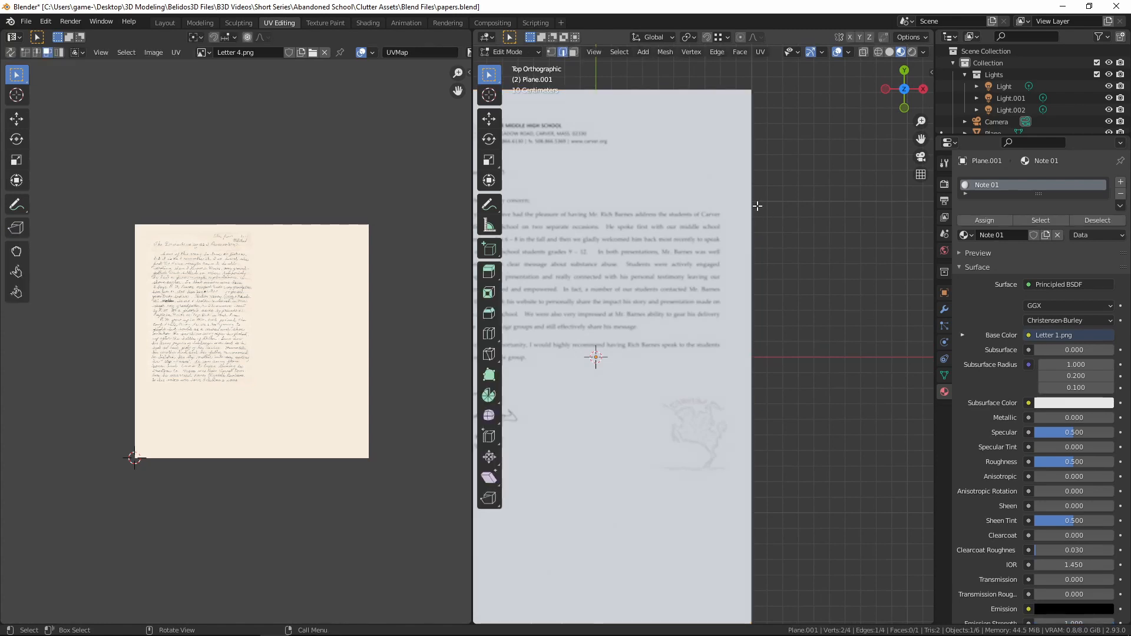
scroll(751, 217, "down", 2)
middle_click_drag(768, 263, 837, 291, "shift")
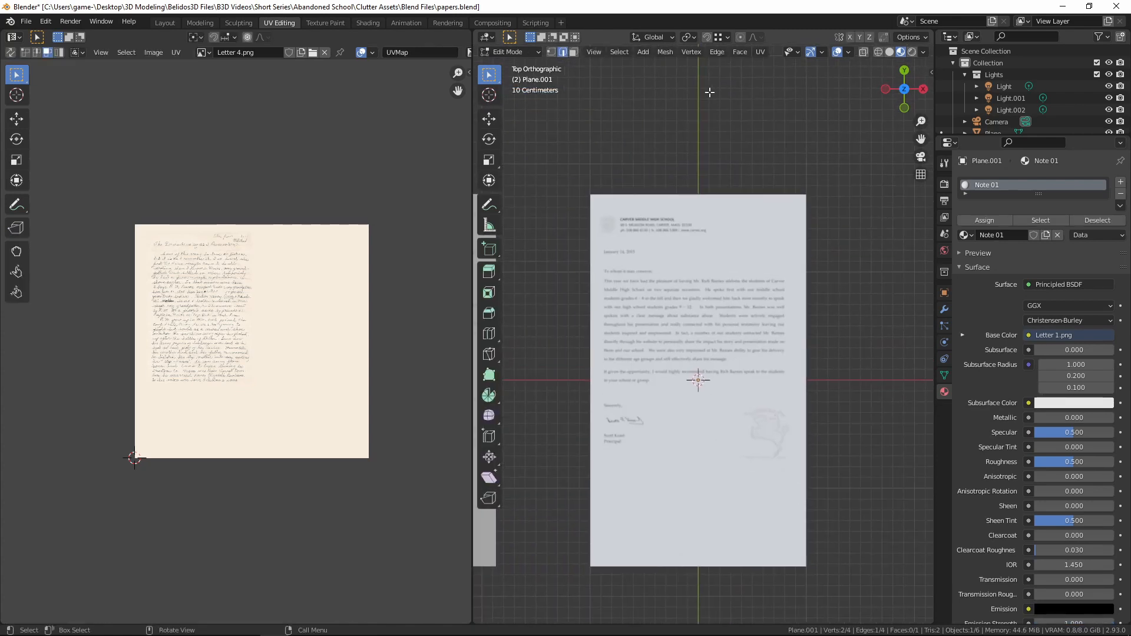
left_click(551, 52)
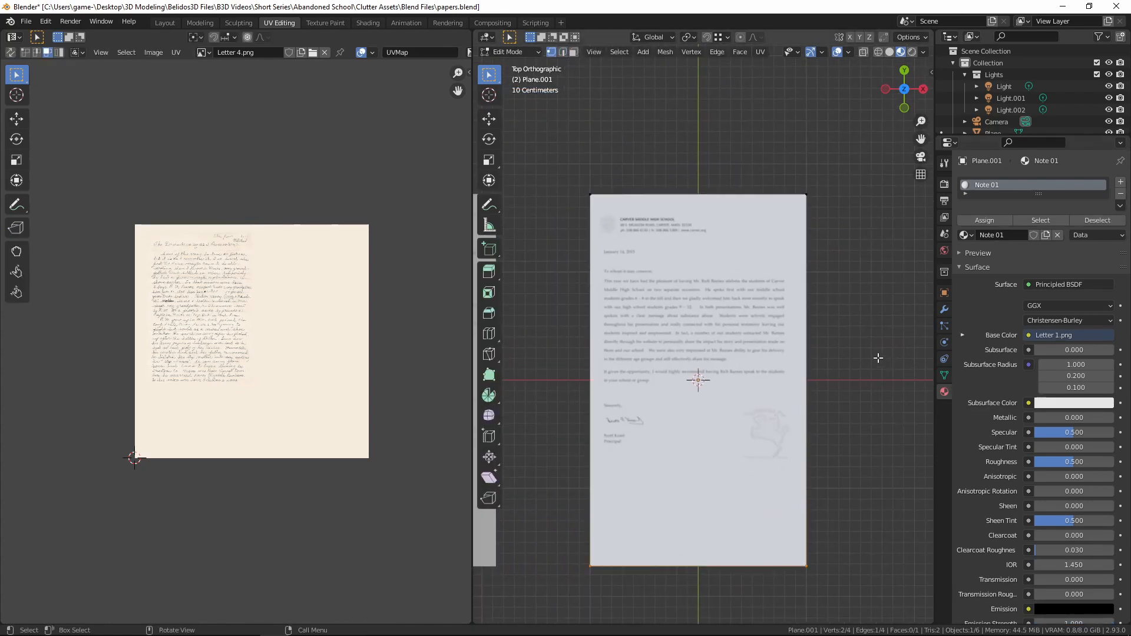
middle_click_drag(879, 358, 841, 366, "shift")
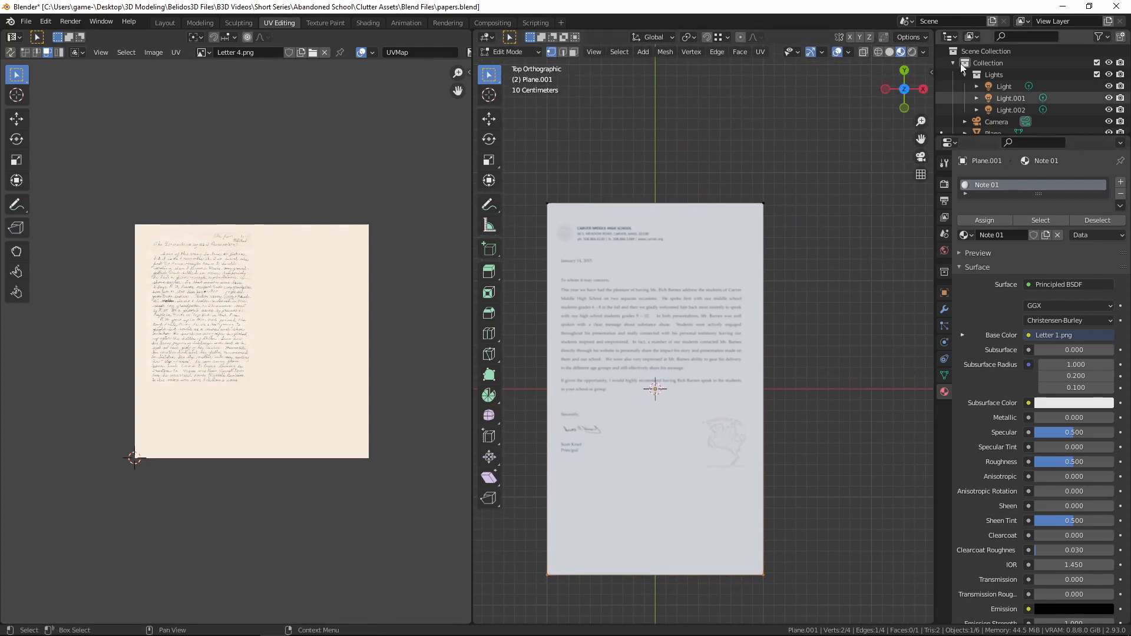
Turn on the Screencast Keys display for the 3D viewport.
key("n")
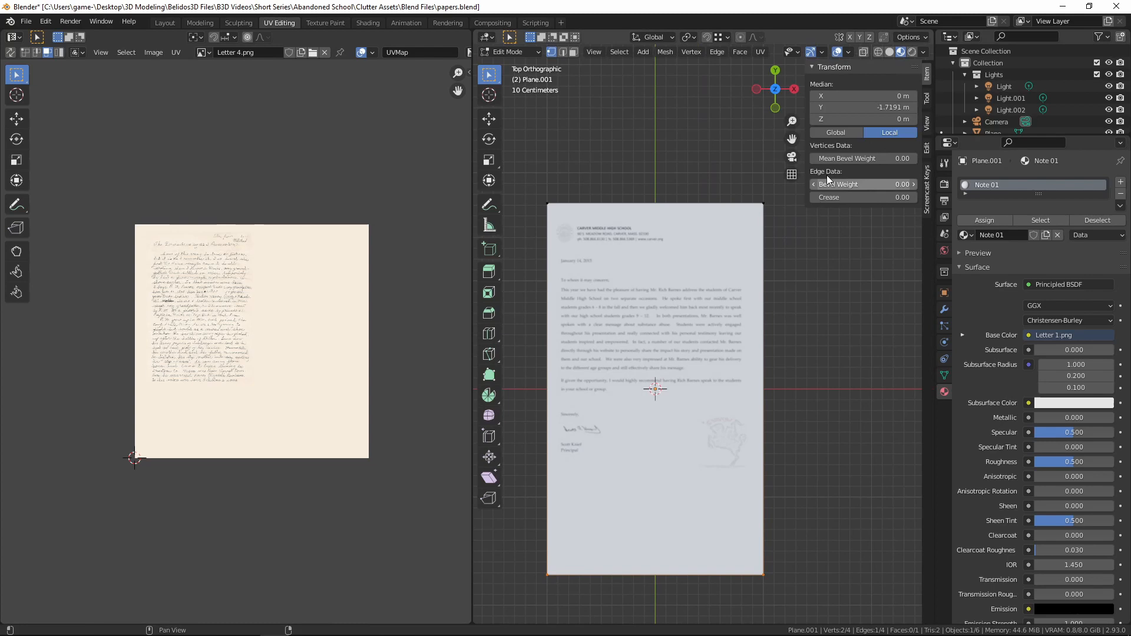
left_click(929, 187)
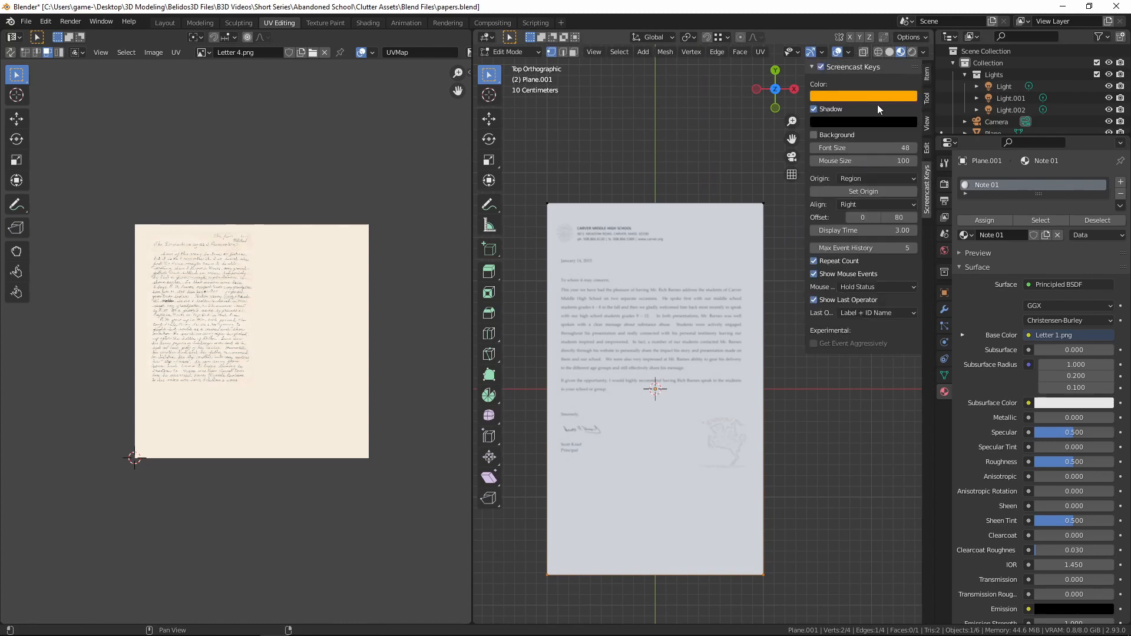
left_click(820, 67)
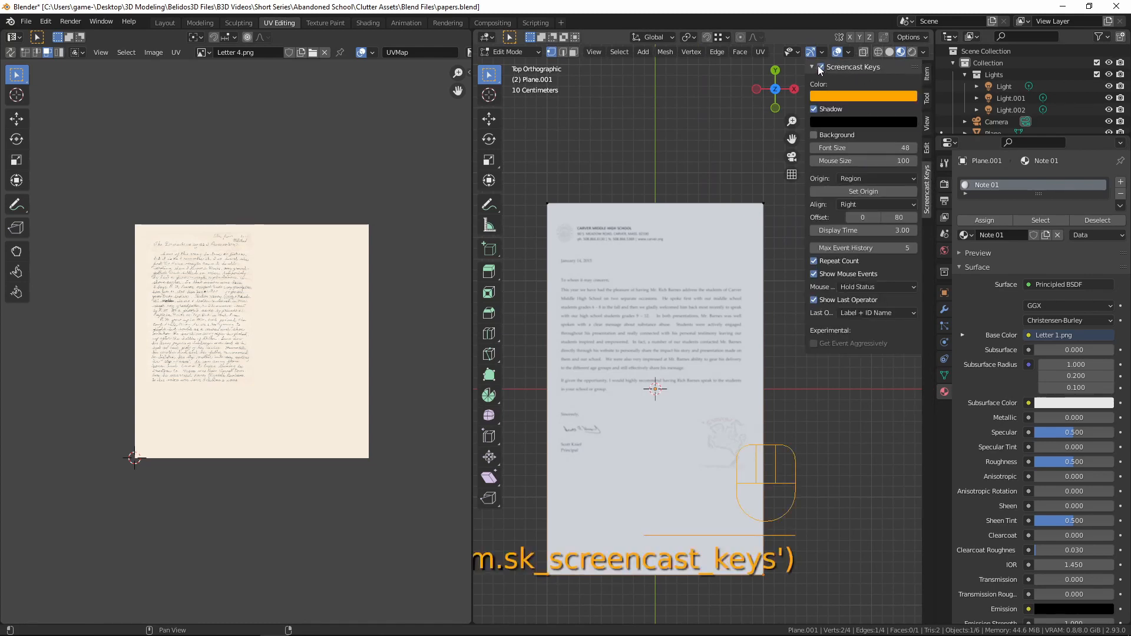
Knife a diagonal cut across the sheet's top-right corner, from its top edge to its right edge.
key("n")
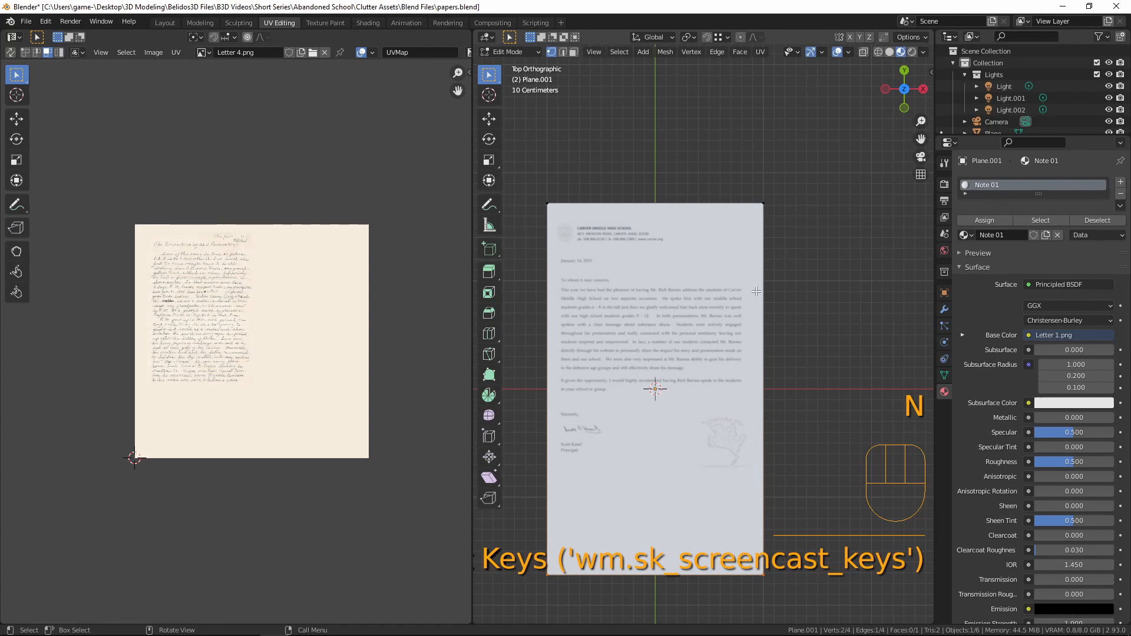
middle_click_drag(688, 306, 680, 286, "shift")
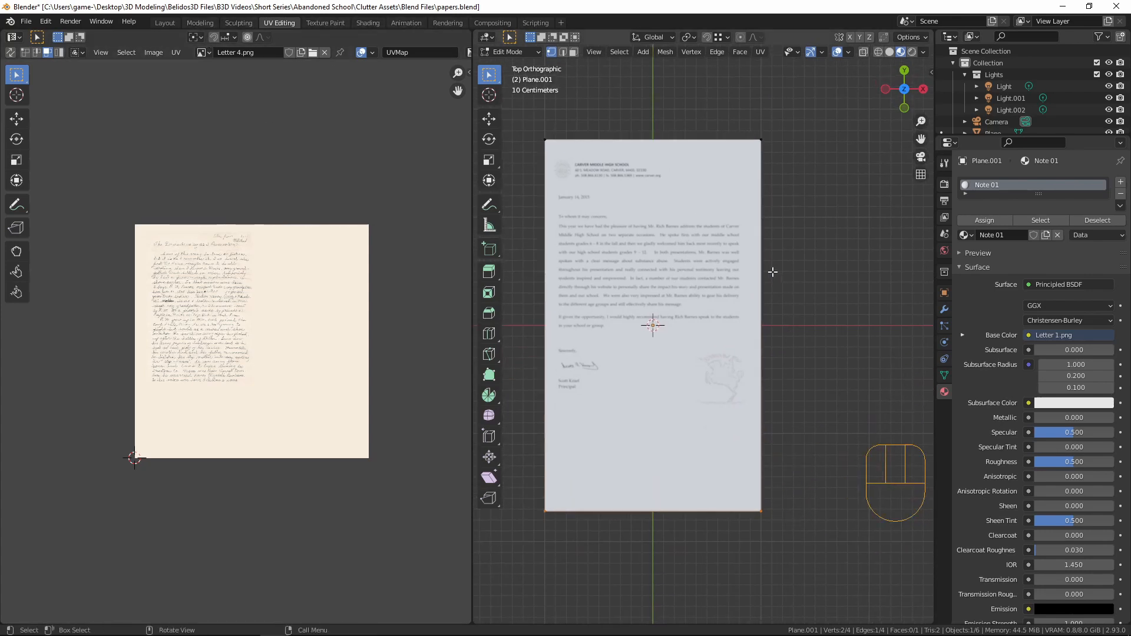
scroll(822, 331, "up", 1)
middle_click_drag(801, 242, 812, 264, "shift")
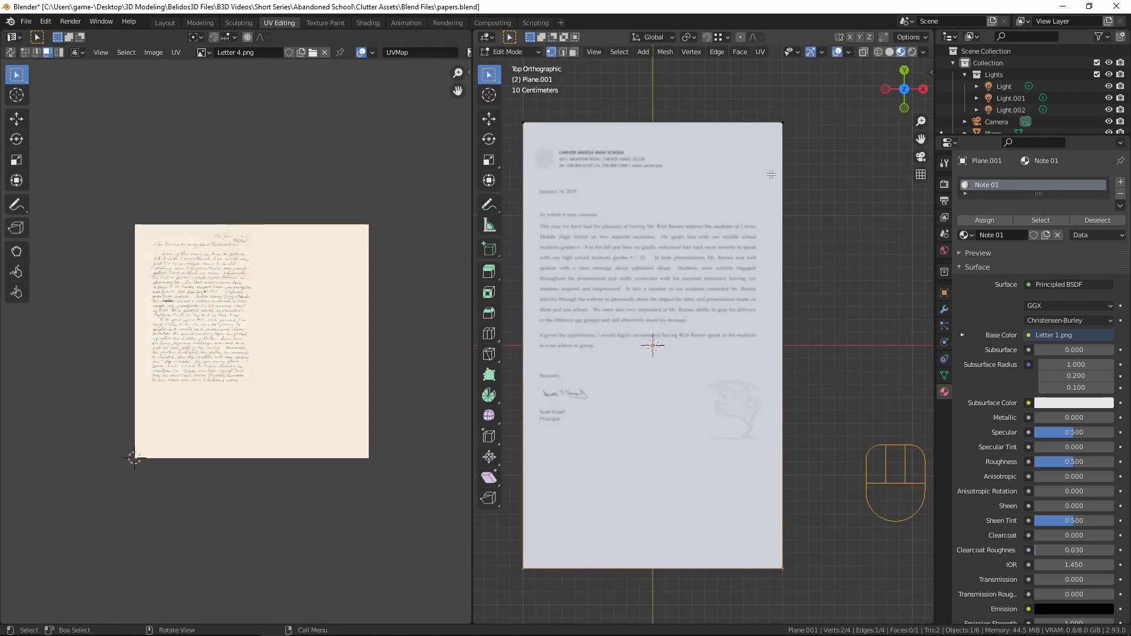
key("k")
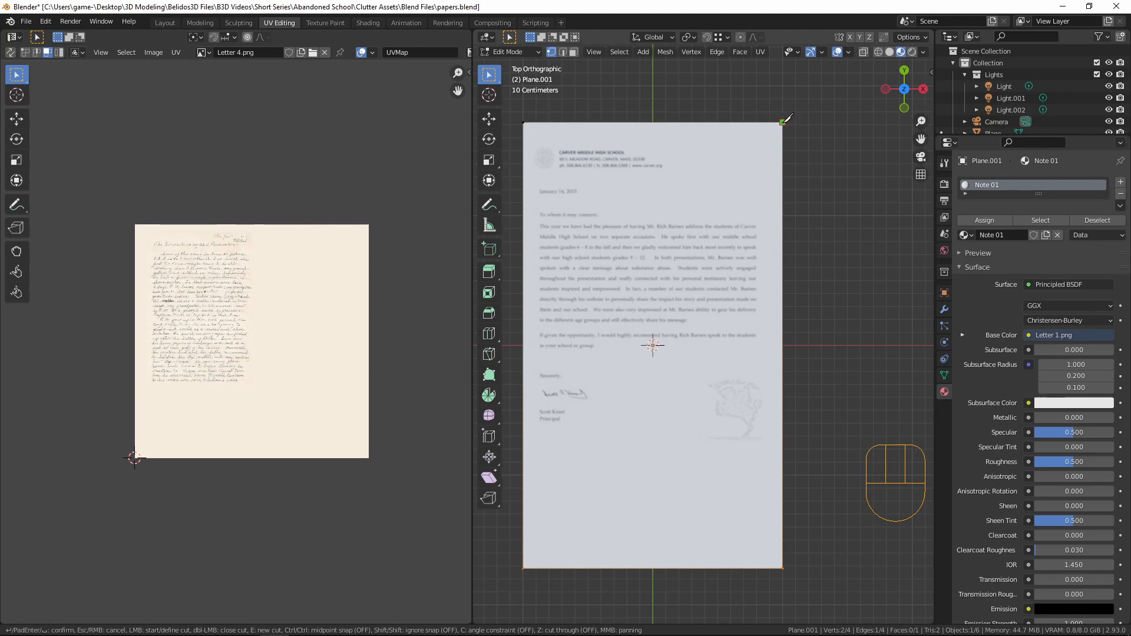
left_click(726, 122)
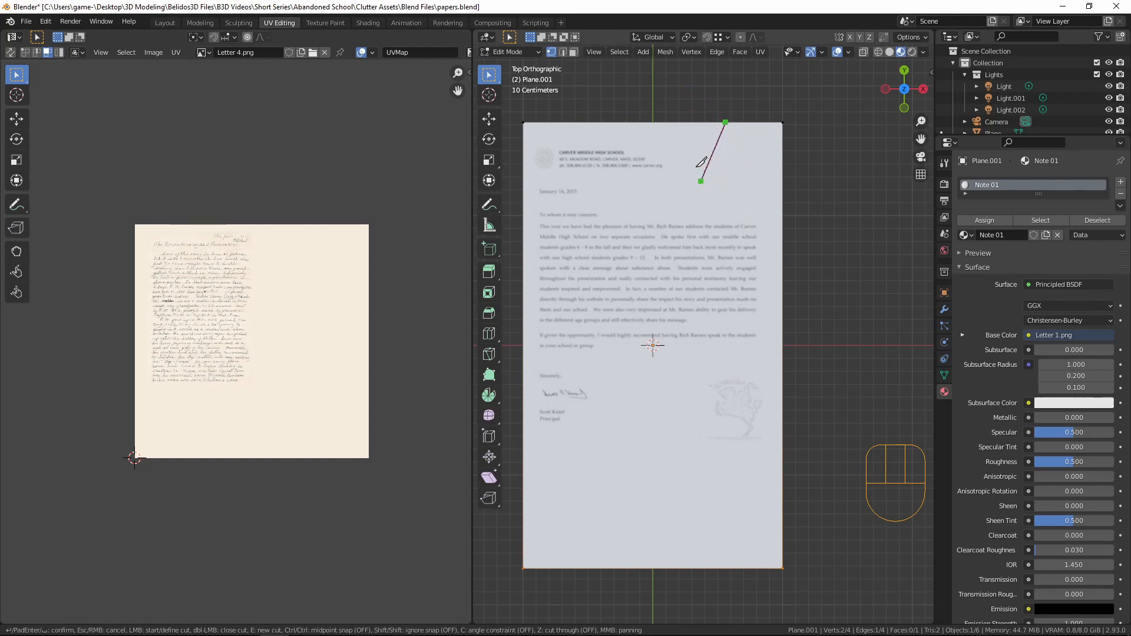
left_click(783, 188)
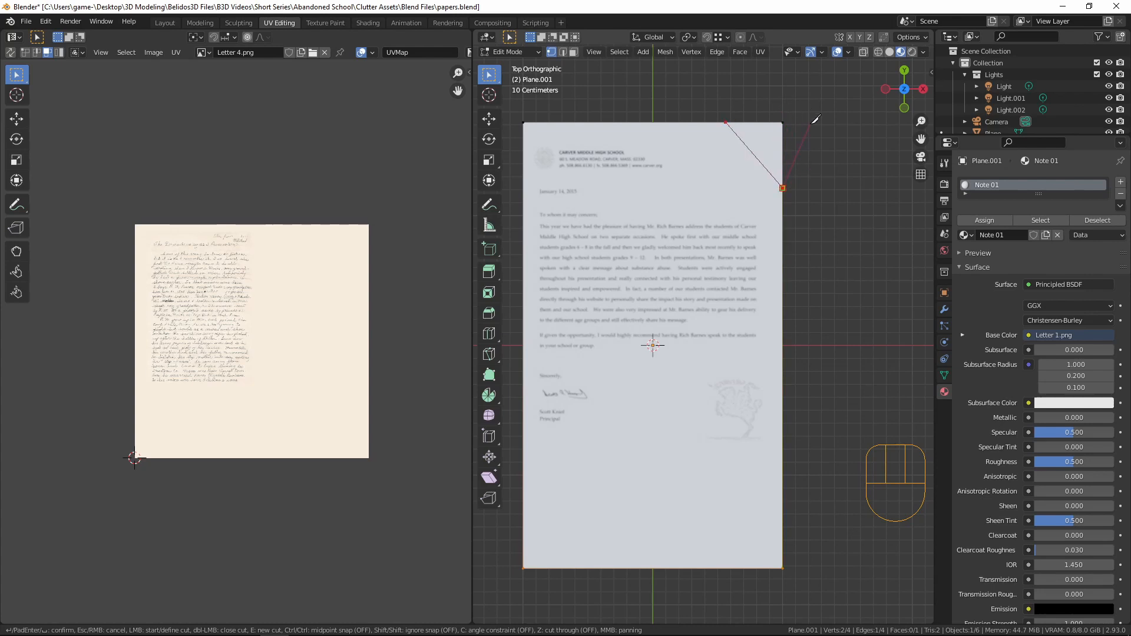
key("Return")
Snap the 3D cursor to the selected diagonal cut edge and set the transform pivot point to 3D Cursor.
middle_click_drag(787, 234, 820, 219)
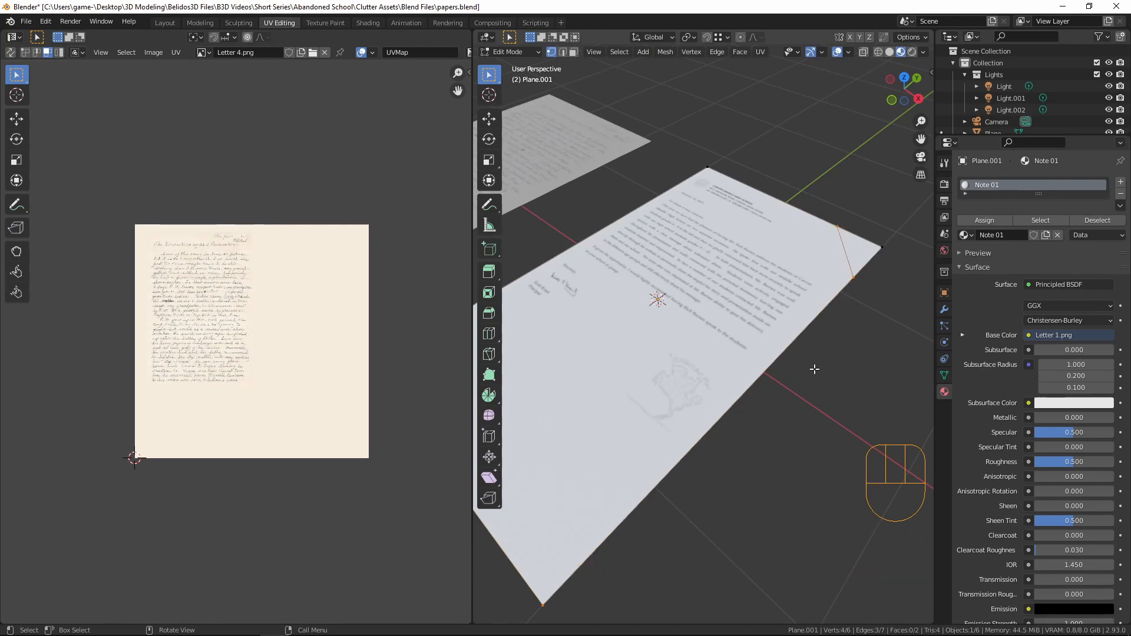
middle_click_drag(815, 370, 761, 371, "shift")
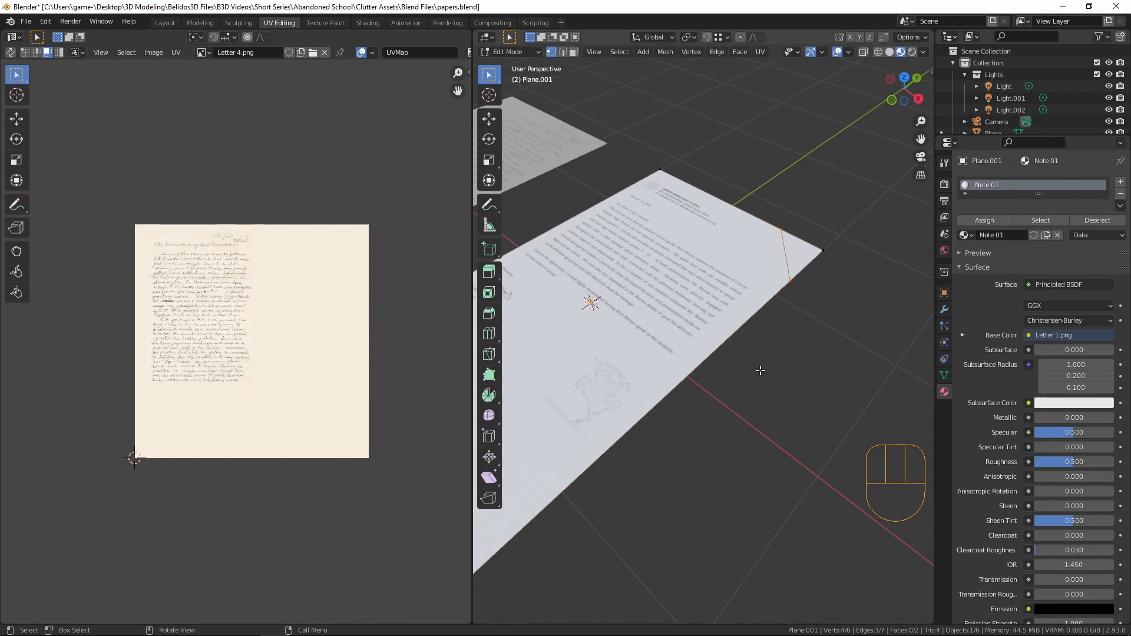
key("2")
left_click(788, 259)
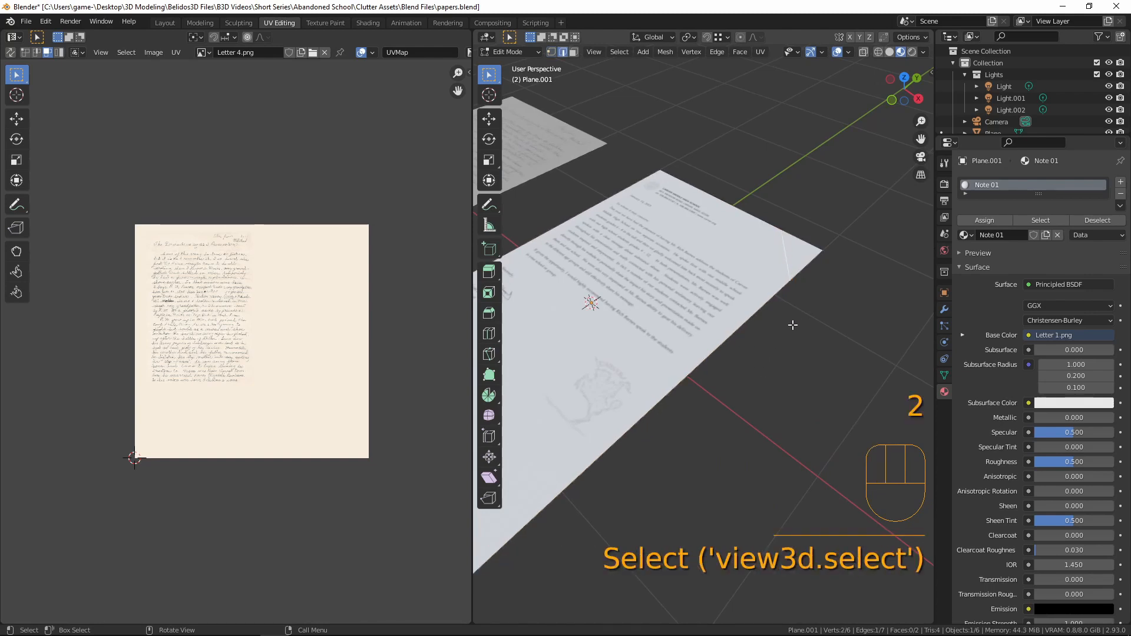
middle_click_drag(793, 325, 719, 305, "shift")
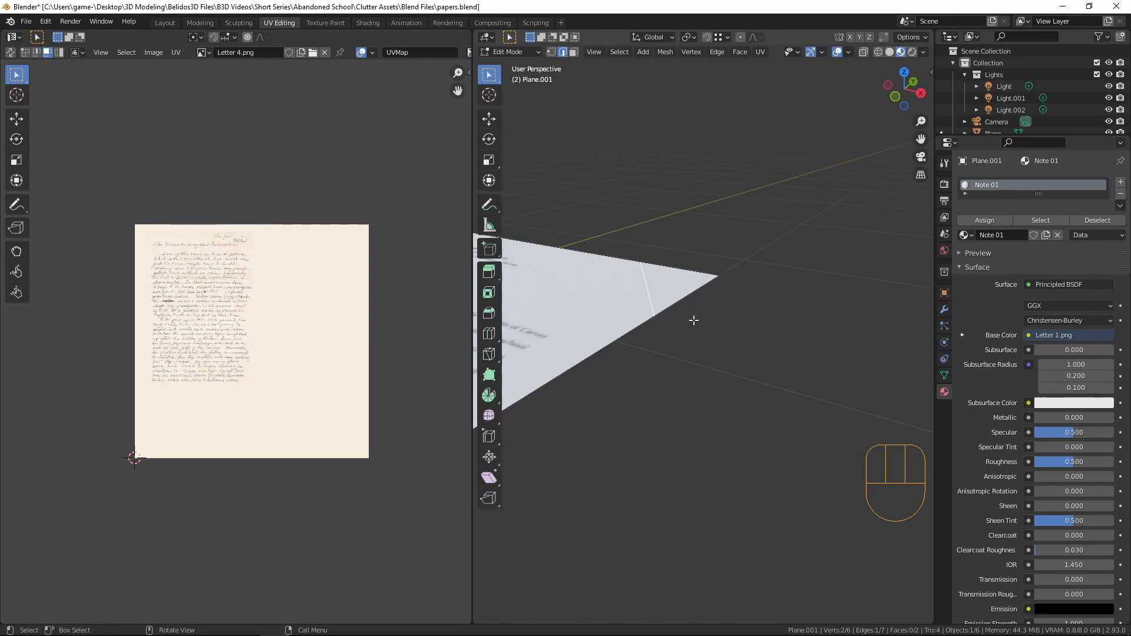
key("shift")
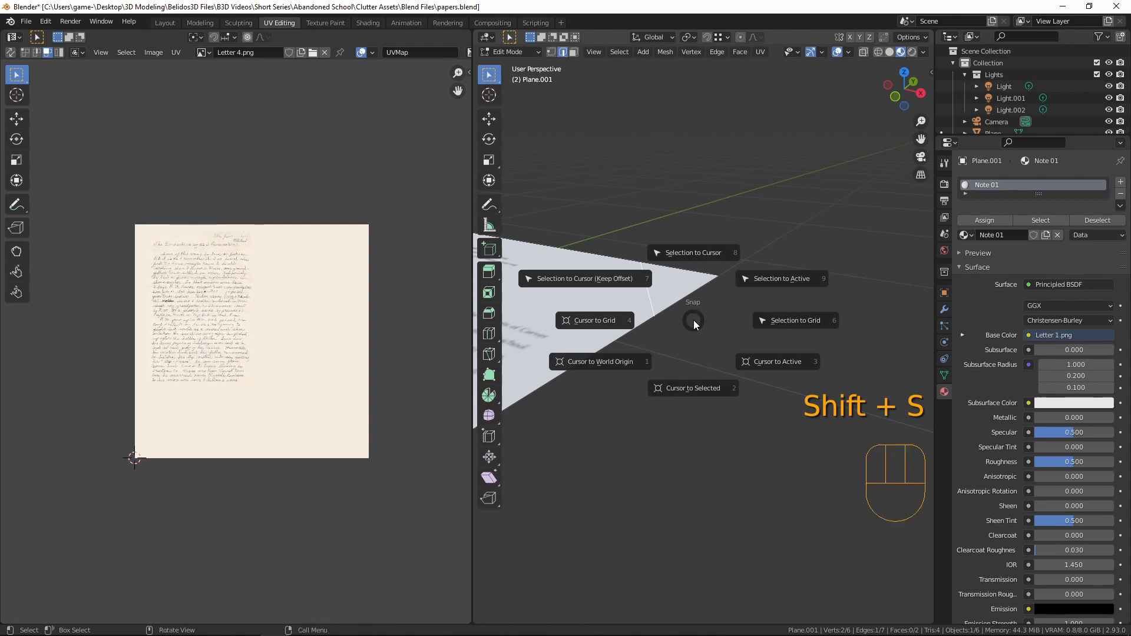
left_click(695, 387)
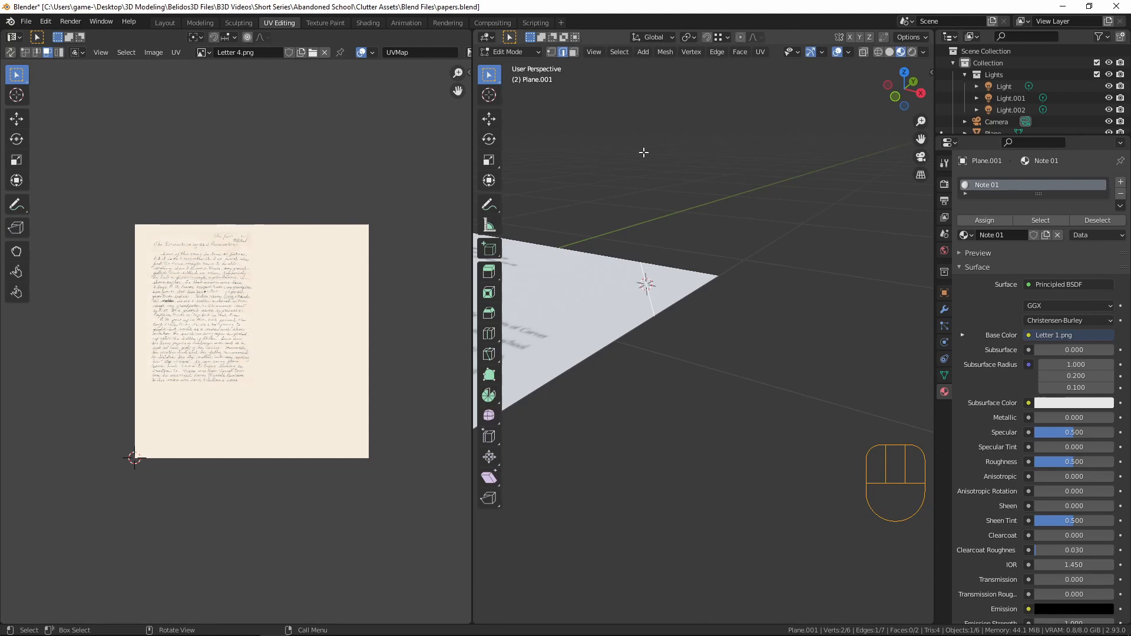
left_click(692, 37)
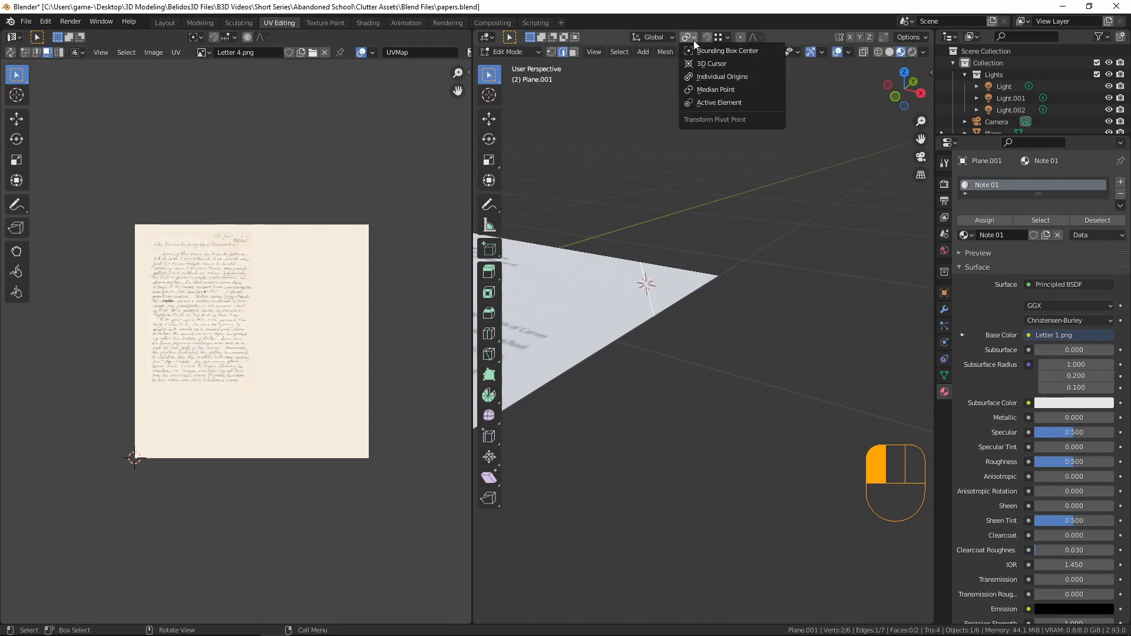
left_click(698, 64)
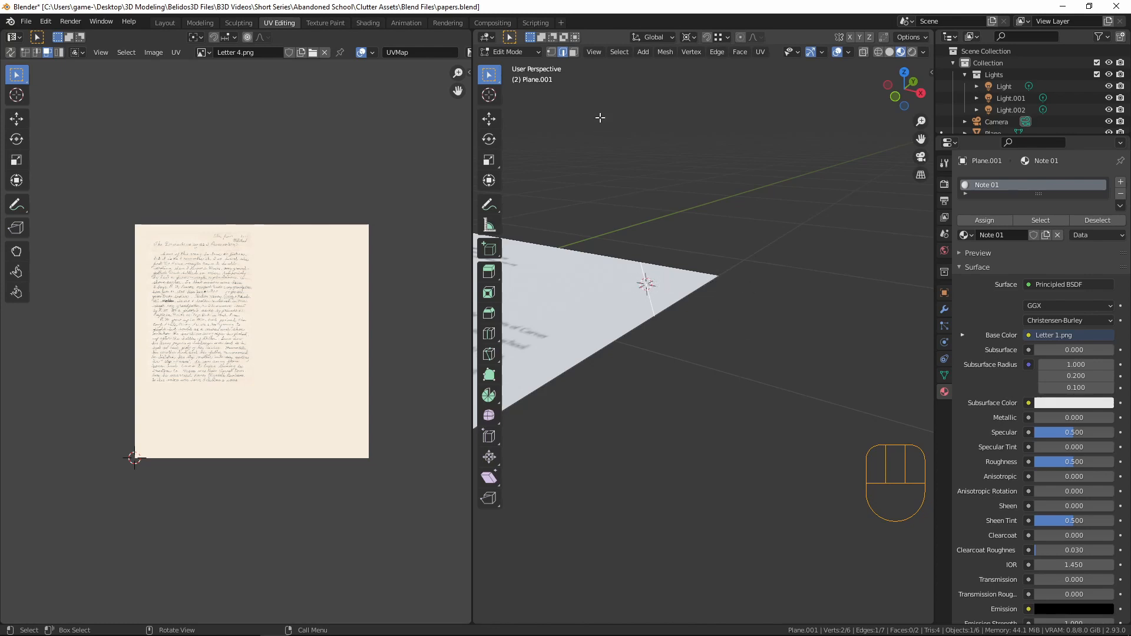
Try to fold the sheet's corner over by moving its tip vertex freely, and undo the move.
left_click(552, 52)
left_click(718, 275)
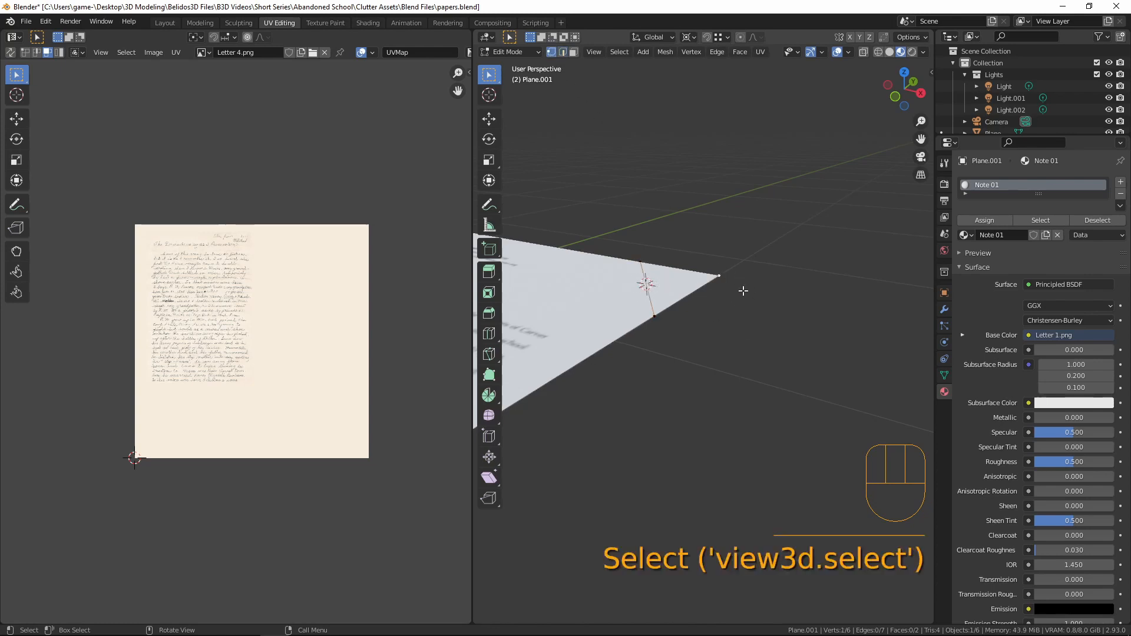
key("g")
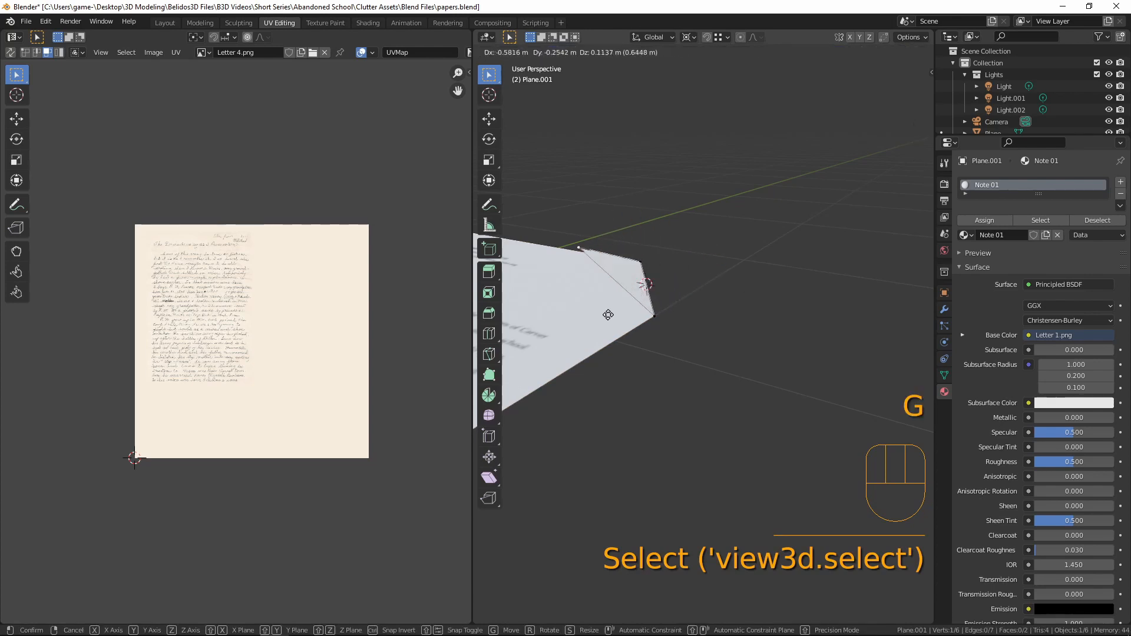
left_click(577, 228)
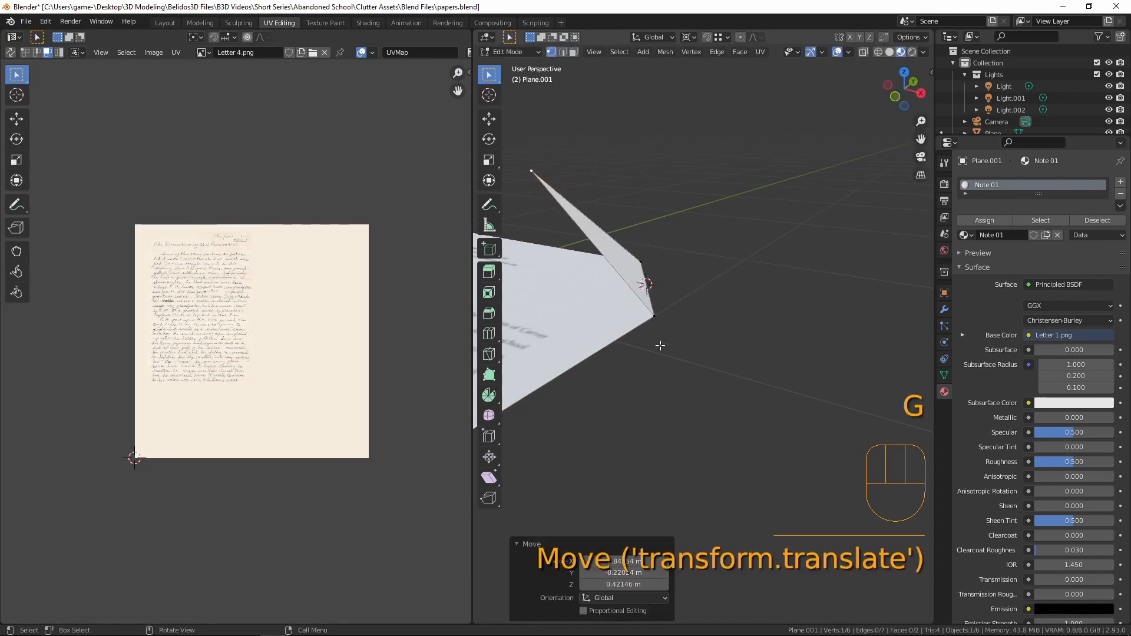
key("g")
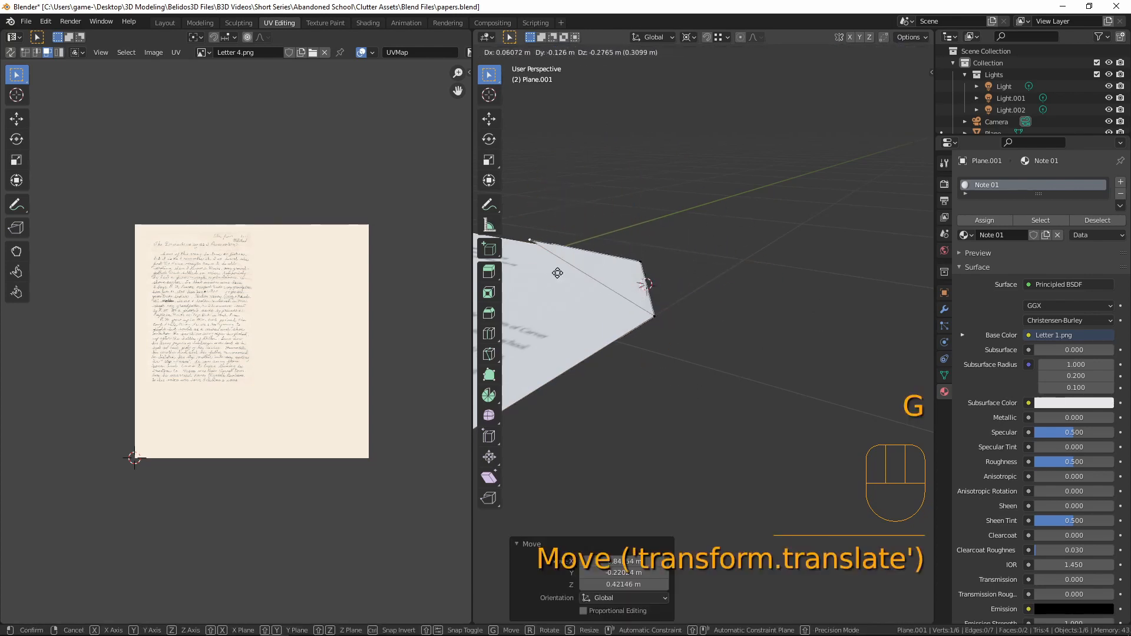
right_click(800, 233)
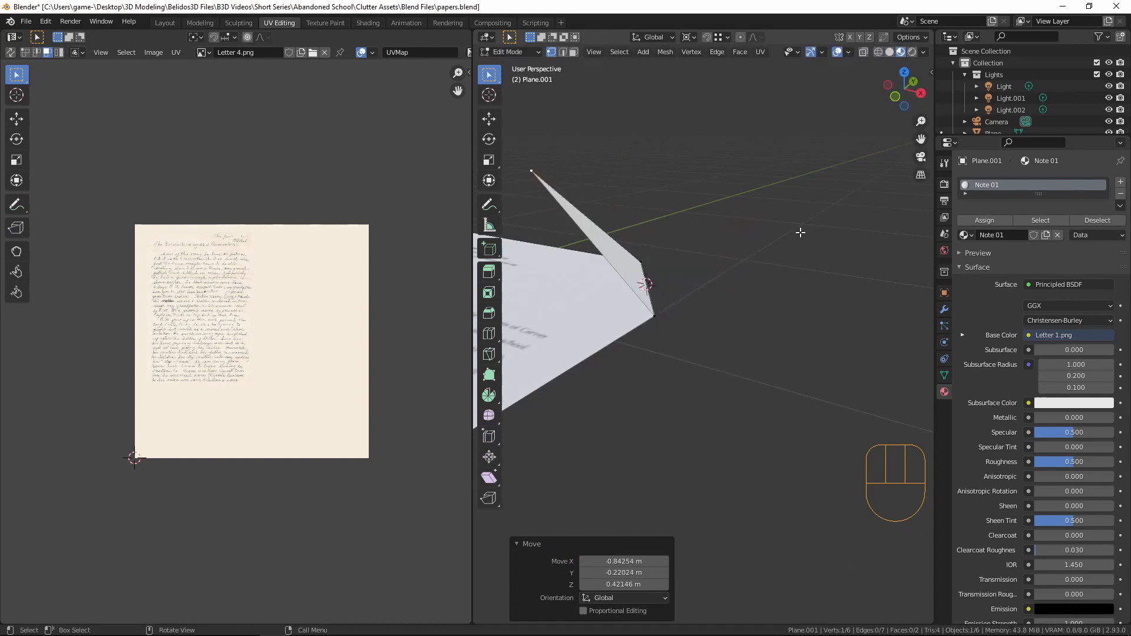
key("ctrl+z")
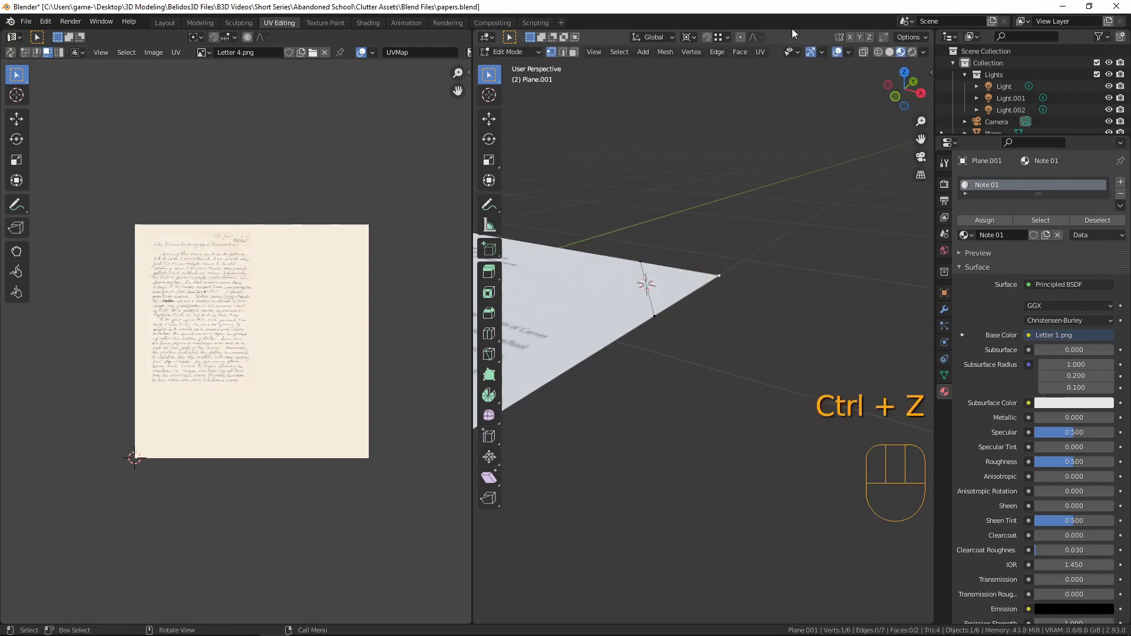
Select the triangular corner face in face selection mode and set the transform orientation to Normal.
left_click(574, 54)
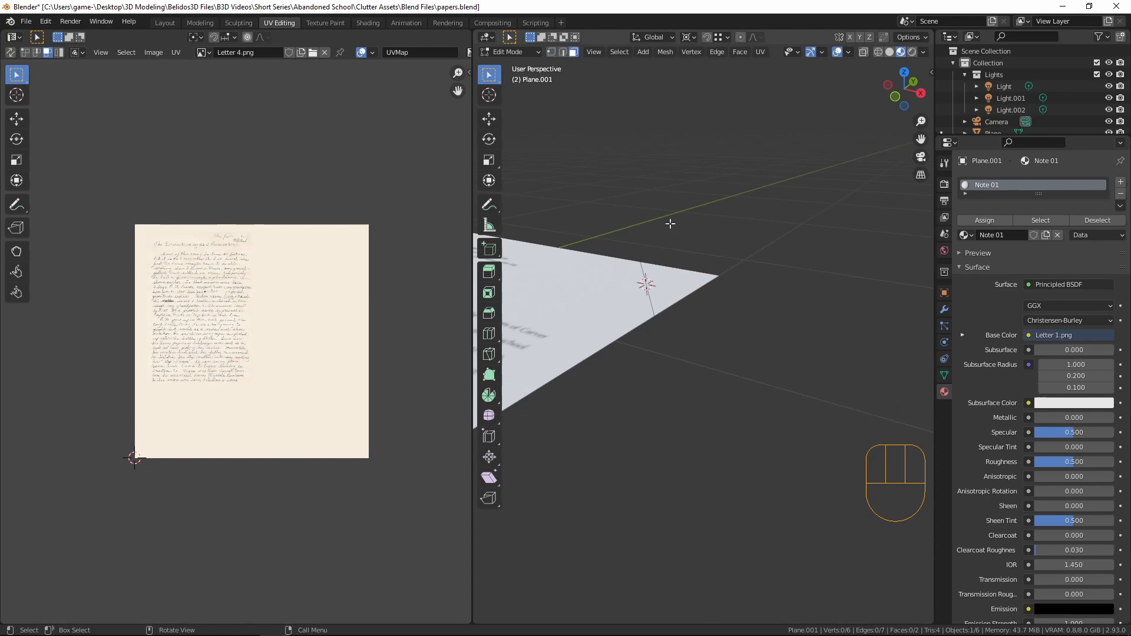
left_click(673, 276)
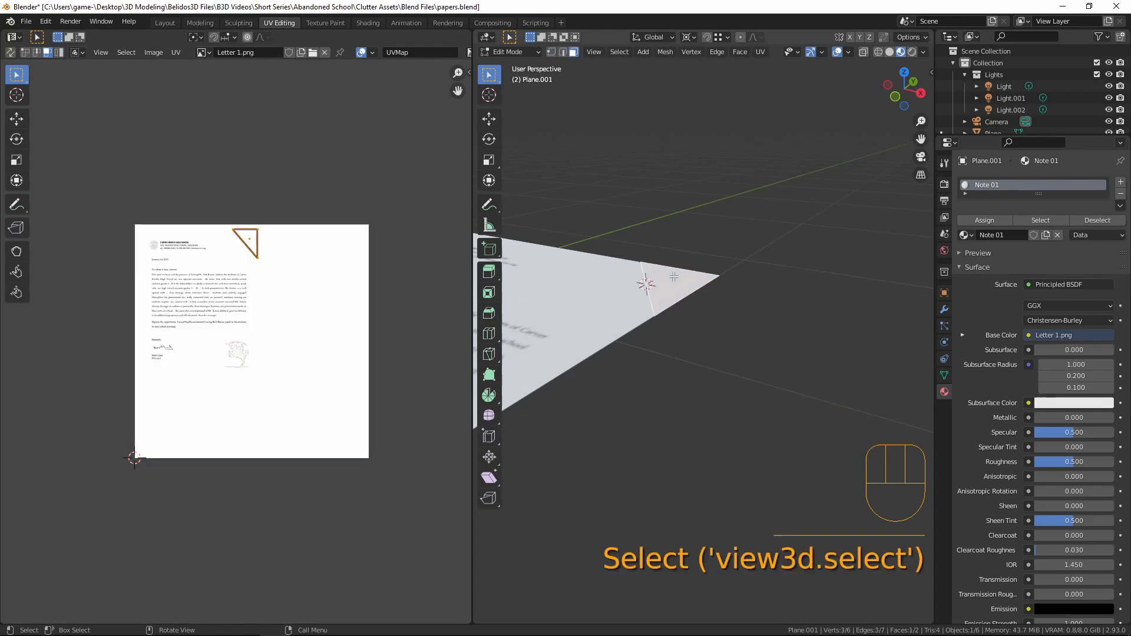
key("r")
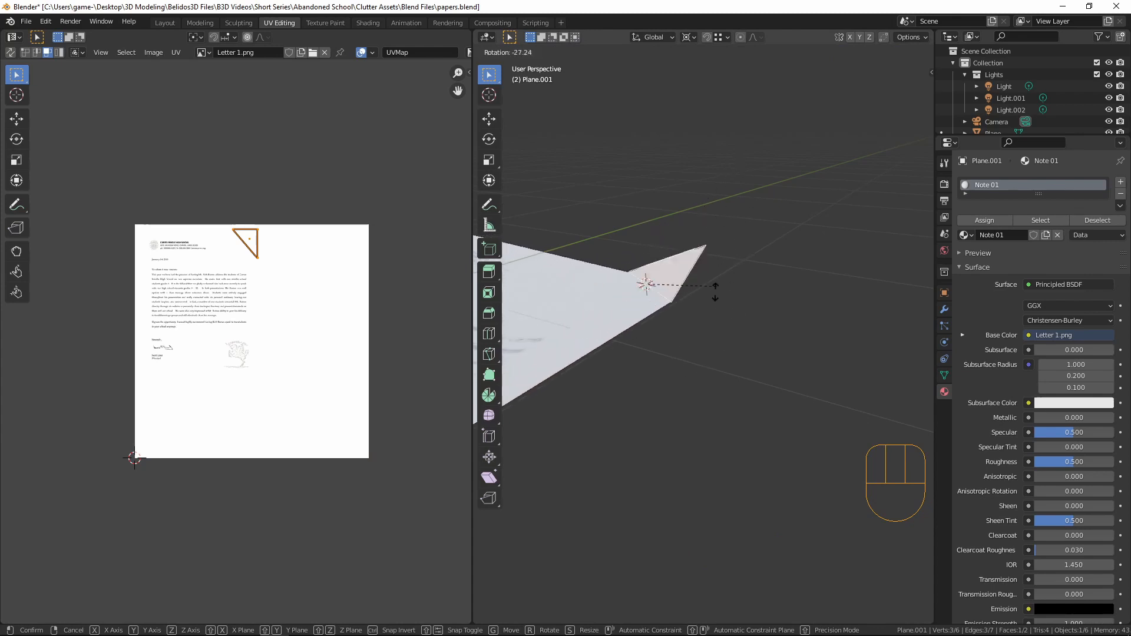
left_click(719, 329)
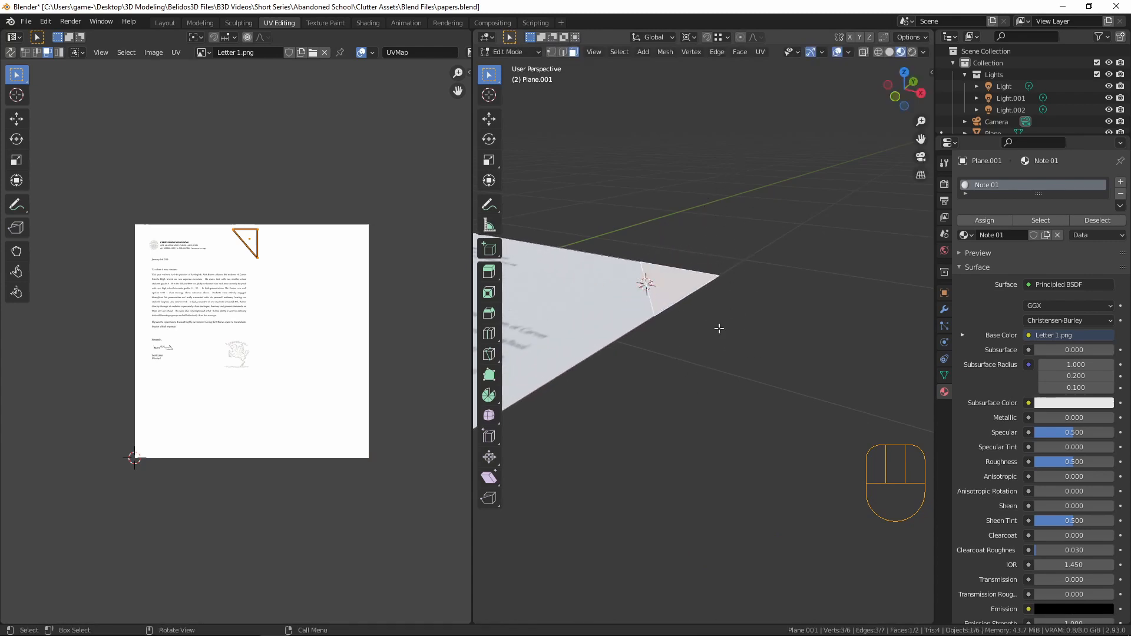
left_click(654, 36)
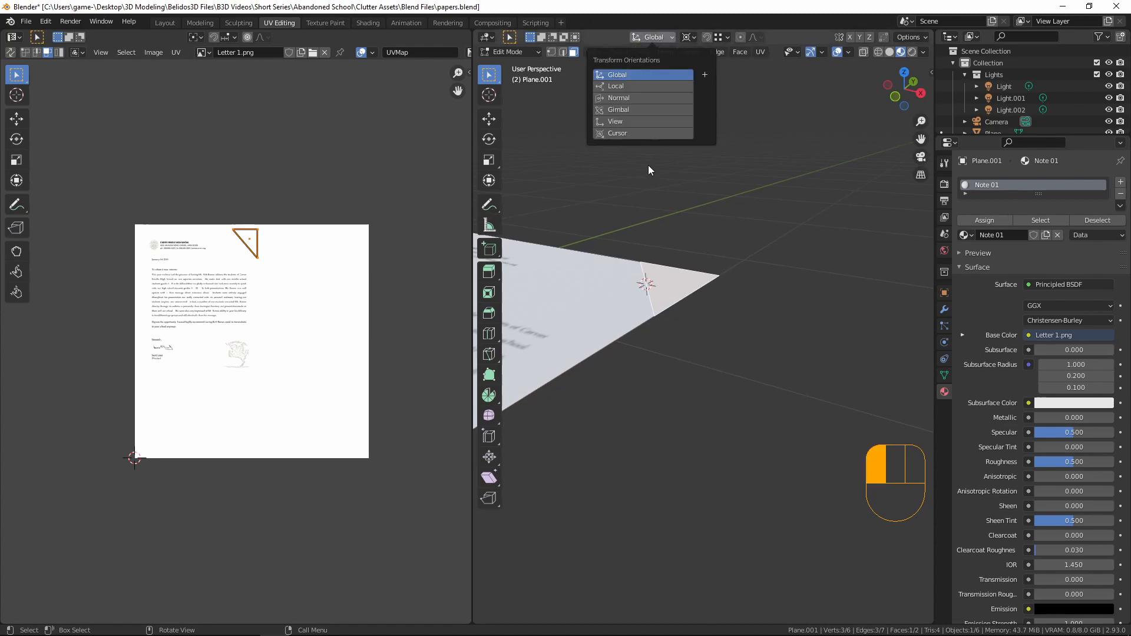
left_click(624, 97)
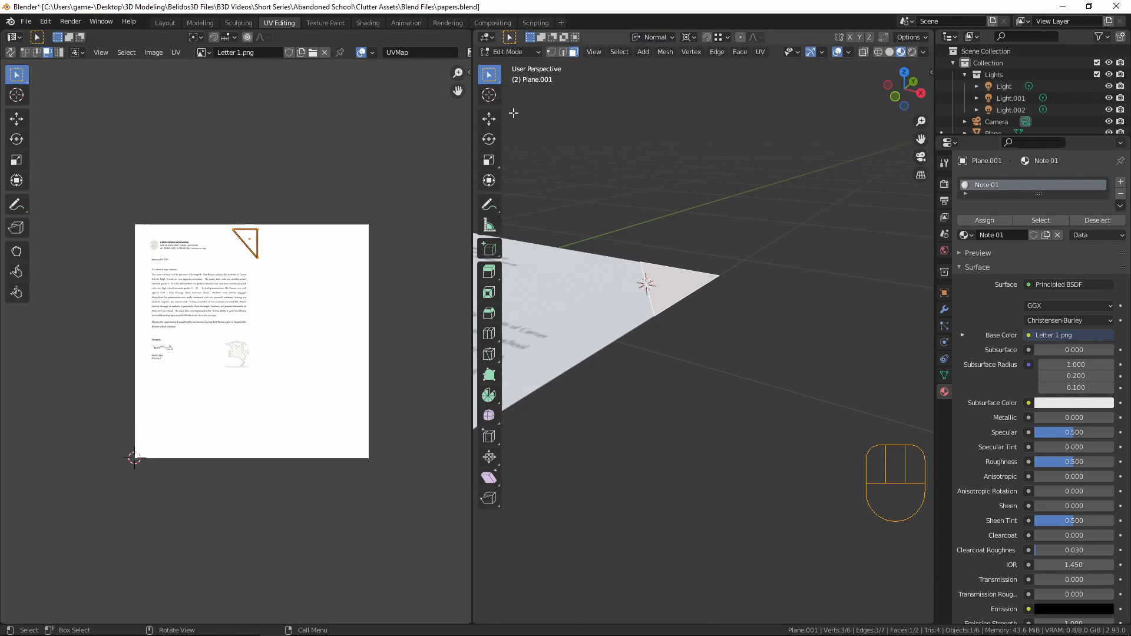
Tilt the corner face slightly upward about its normal Y axis with the Rotate tool, and deselect it.
left_click(489, 141)
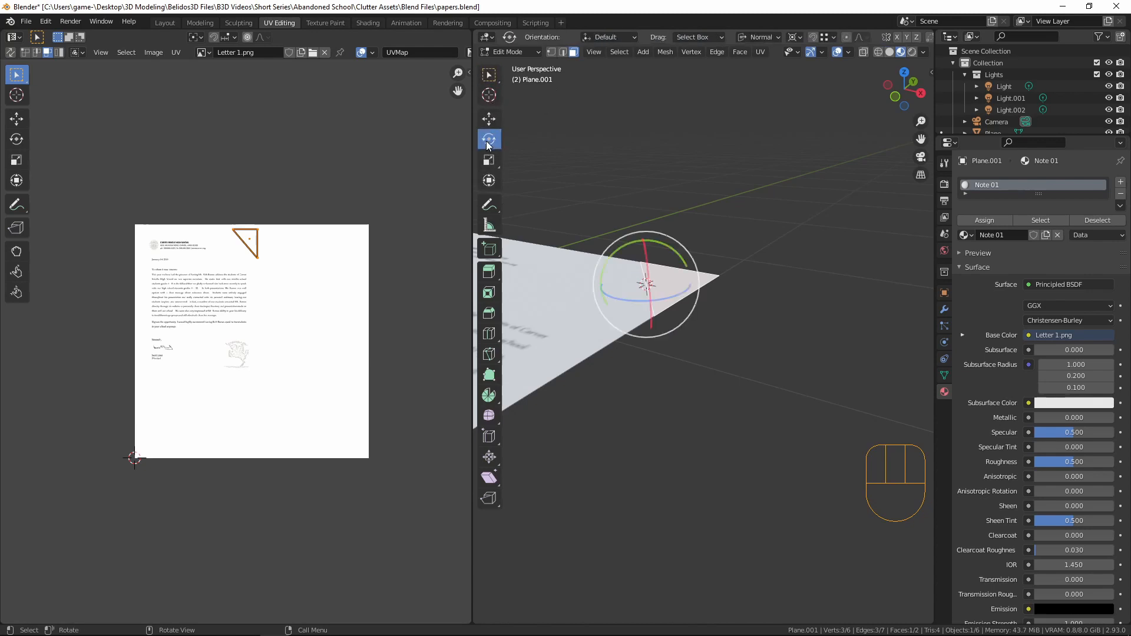
middle_click_drag(710, 243, 804, 272)
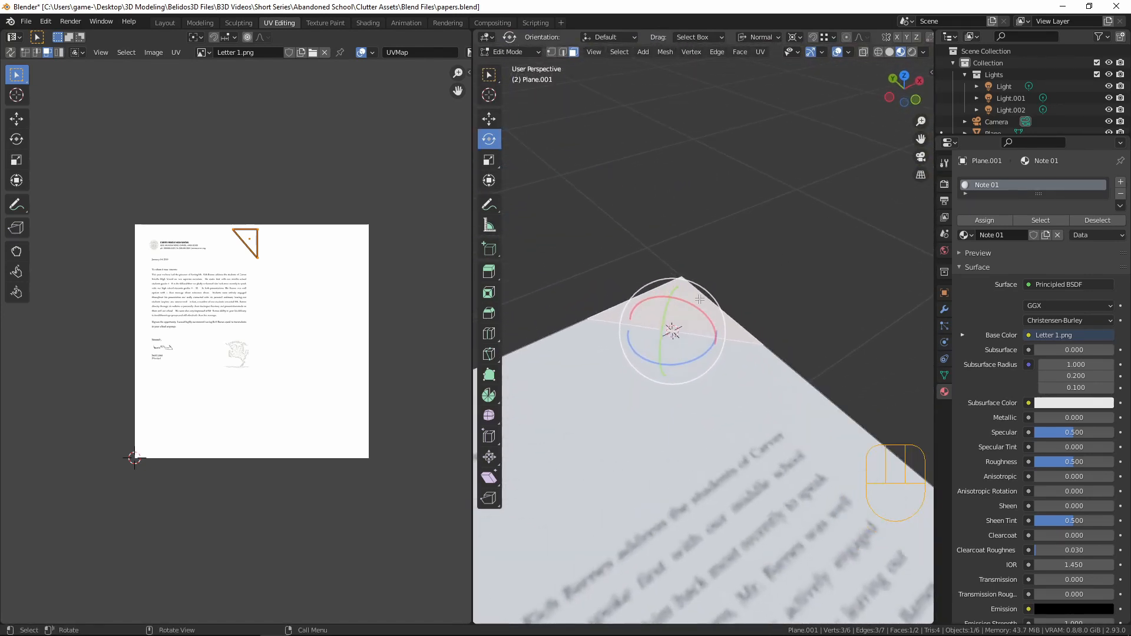
middle_click_drag(743, 248, 670, 260)
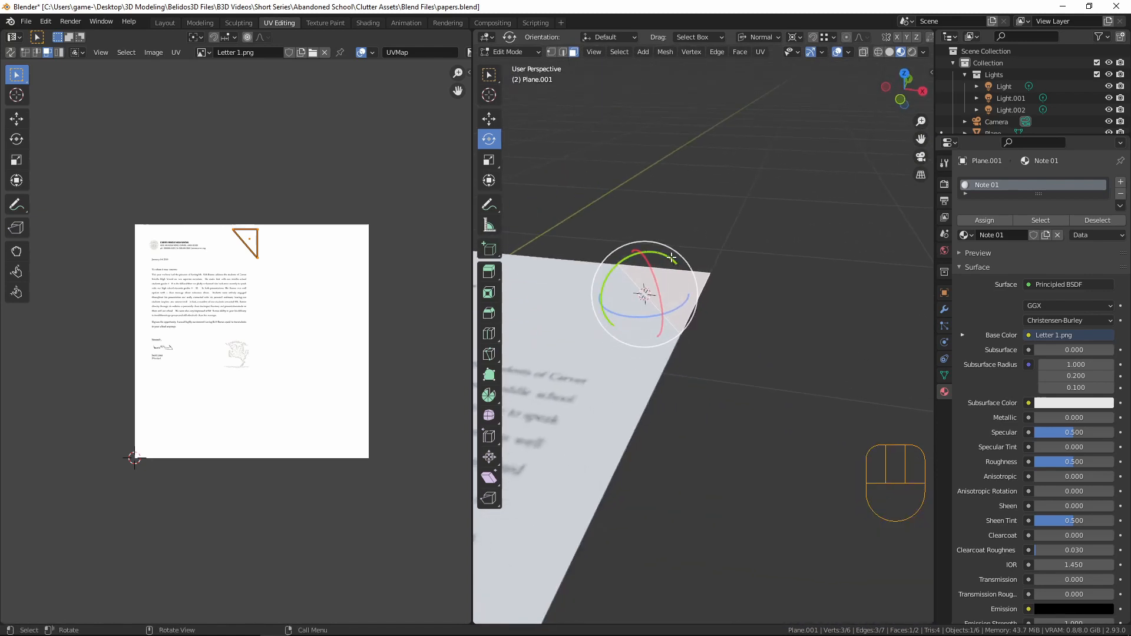
left_click_drag(670, 260, 657, 243)
left_click(791, 216)
Knife a second cut across the raised corner, roughly parallel to the first cut and closer to the tip.
middle_click_drag(791, 217, 803, 253)
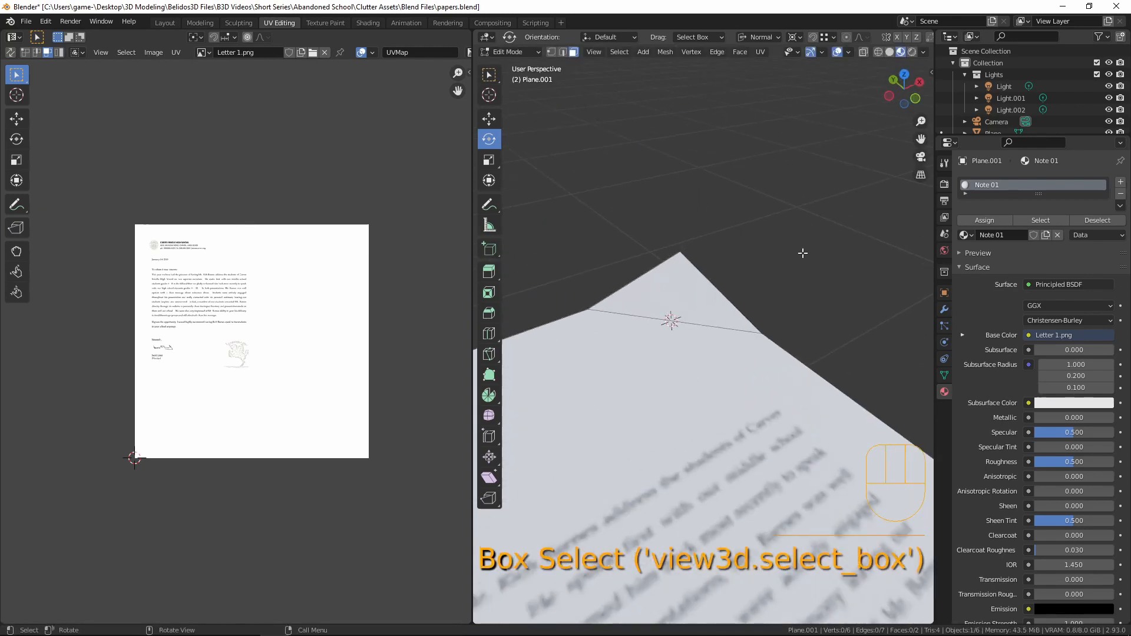
key("k")
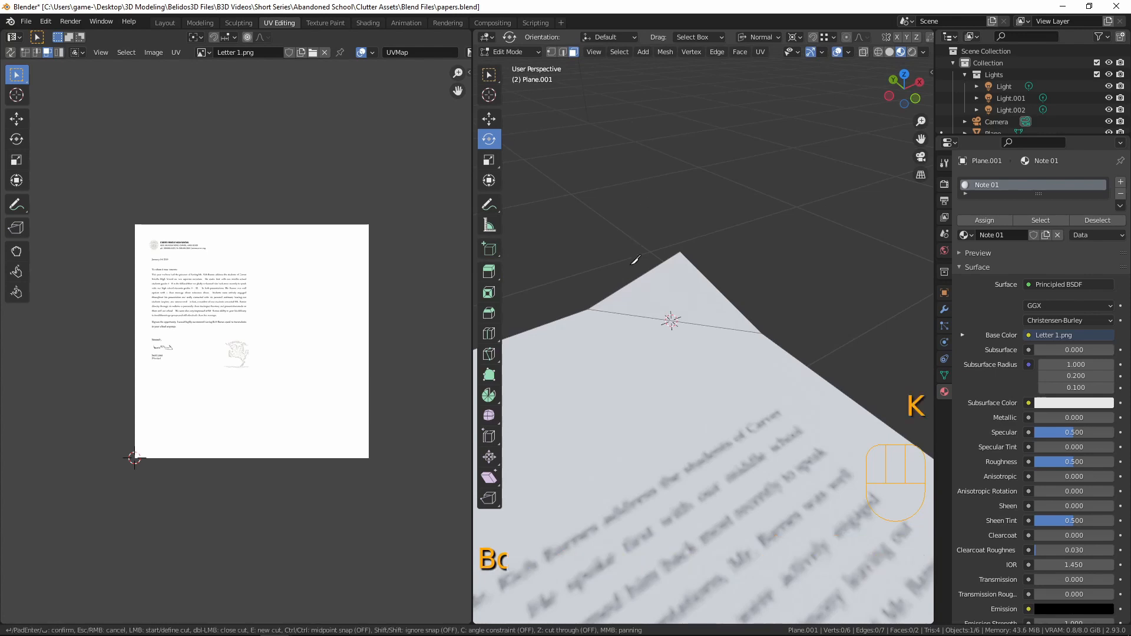
left_click(632, 282)
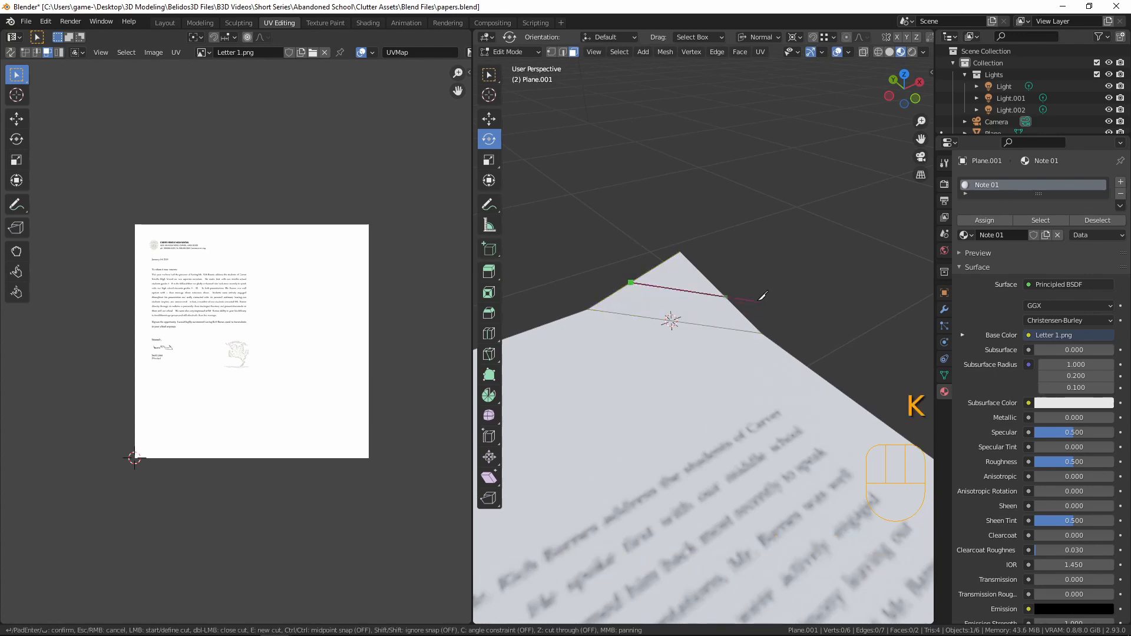
left_click(724, 292)
key("Return")
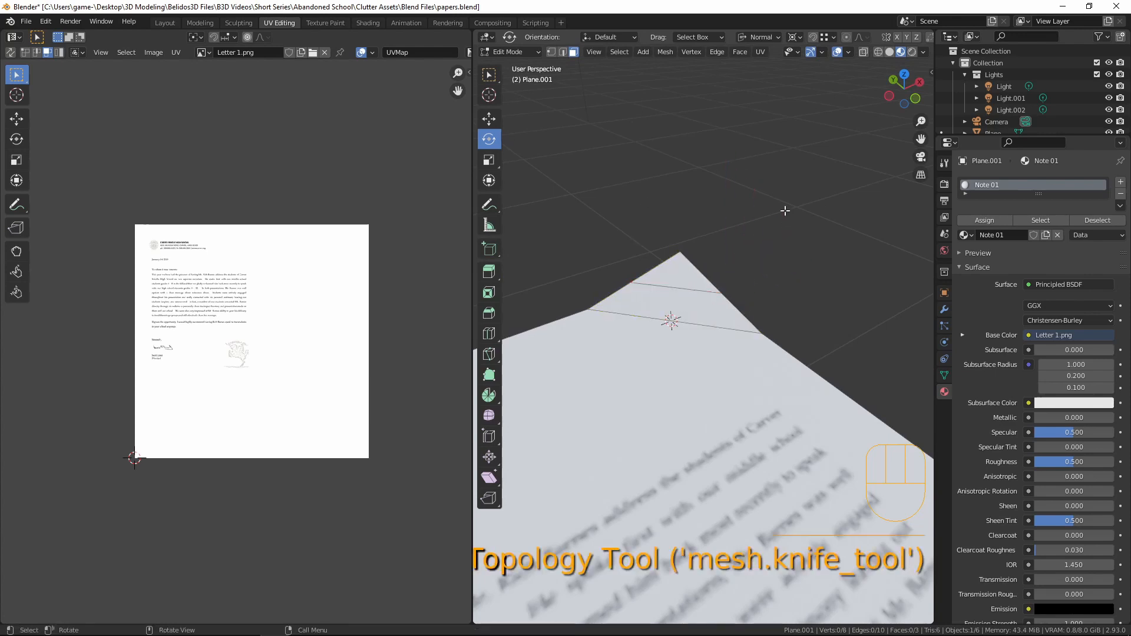
Select the second cut edge near the tip in edge selection mode and snap the 3D cursor to it.
middle_click_drag(805, 249, 729, 320)
key("2")
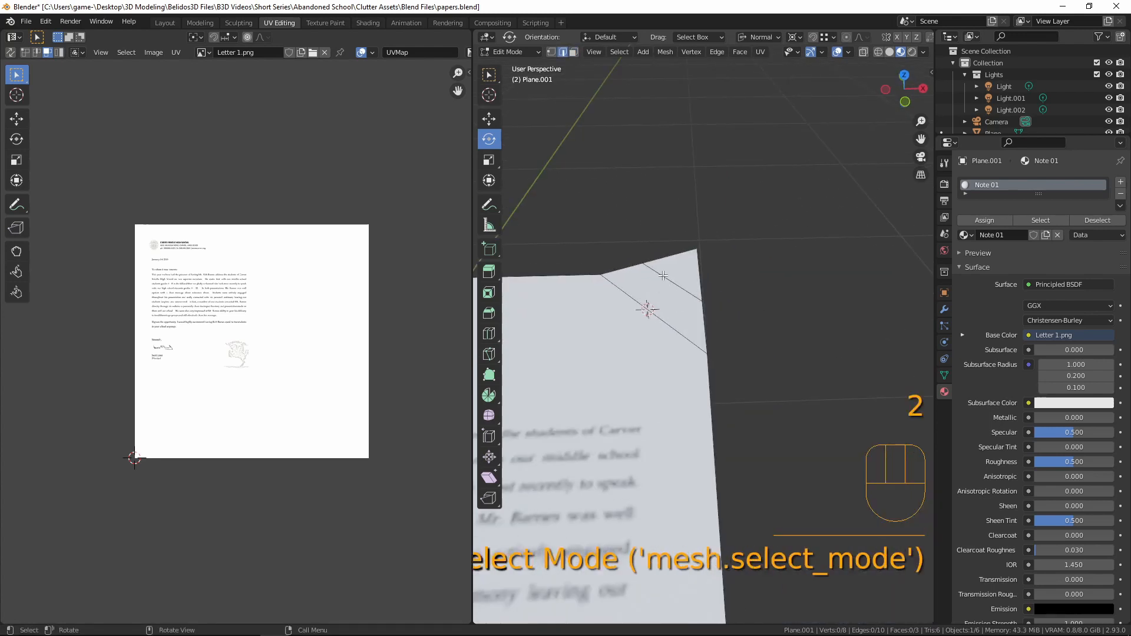
left_click(663, 276)
key("shift+s")
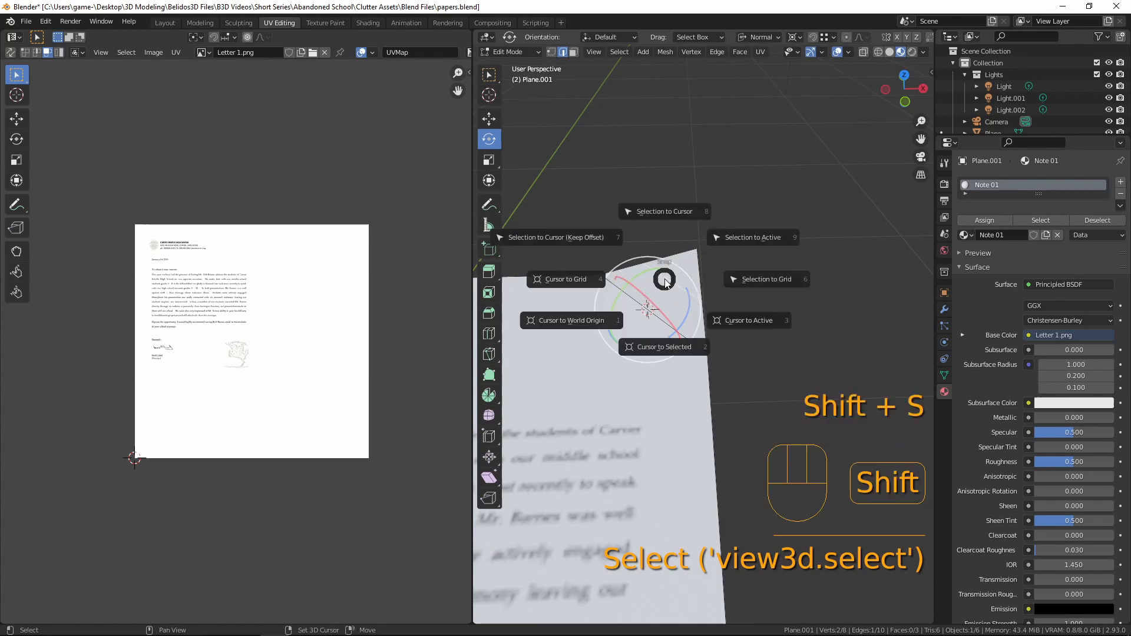
left_click(664, 346)
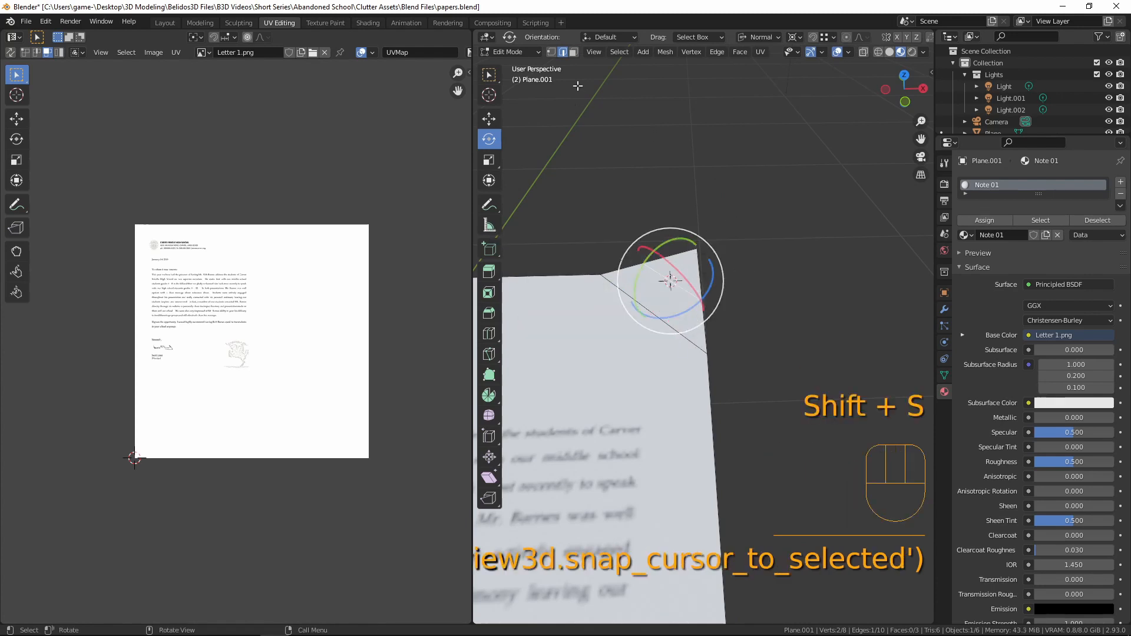
Rotate the small tip face upward by about 39.1° around its normal Y axis, in face selection mode.
left_click(574, 52)
left_click(681, 267)
middle_click_drag(830, 346, 772, 308)
left_click_drag(713, 232, 683, 204)
middle_click_drag(723, 353, 665, 290)
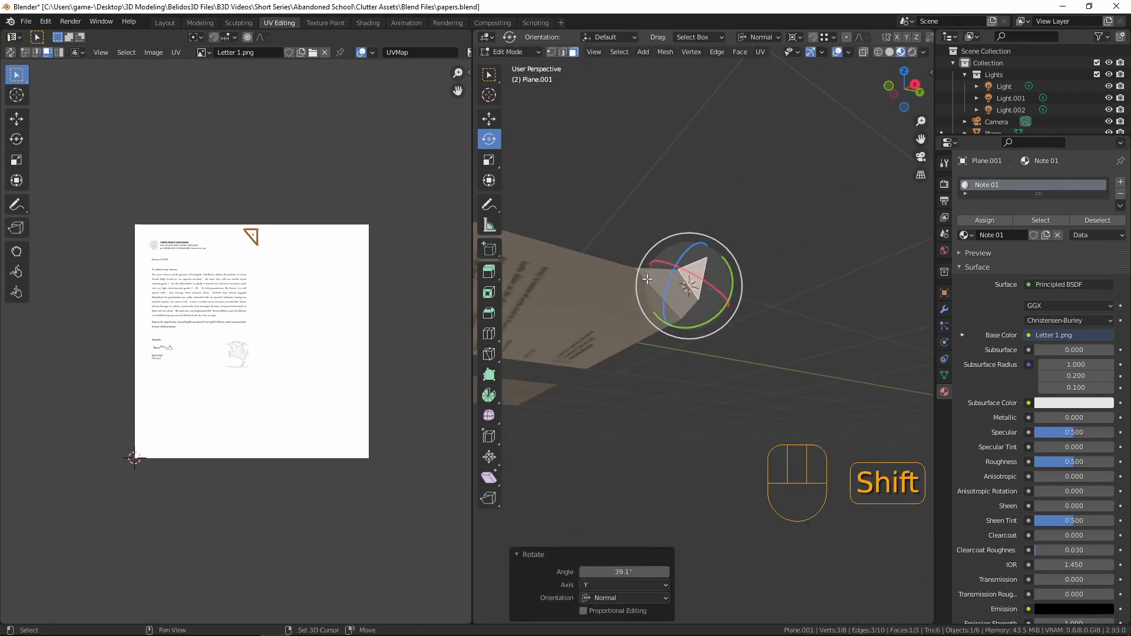
Select both fold edges of the raised corner and bevel them with two segments to round the curl.
left_click(664, 290, "shift")
left_click(562, 51)
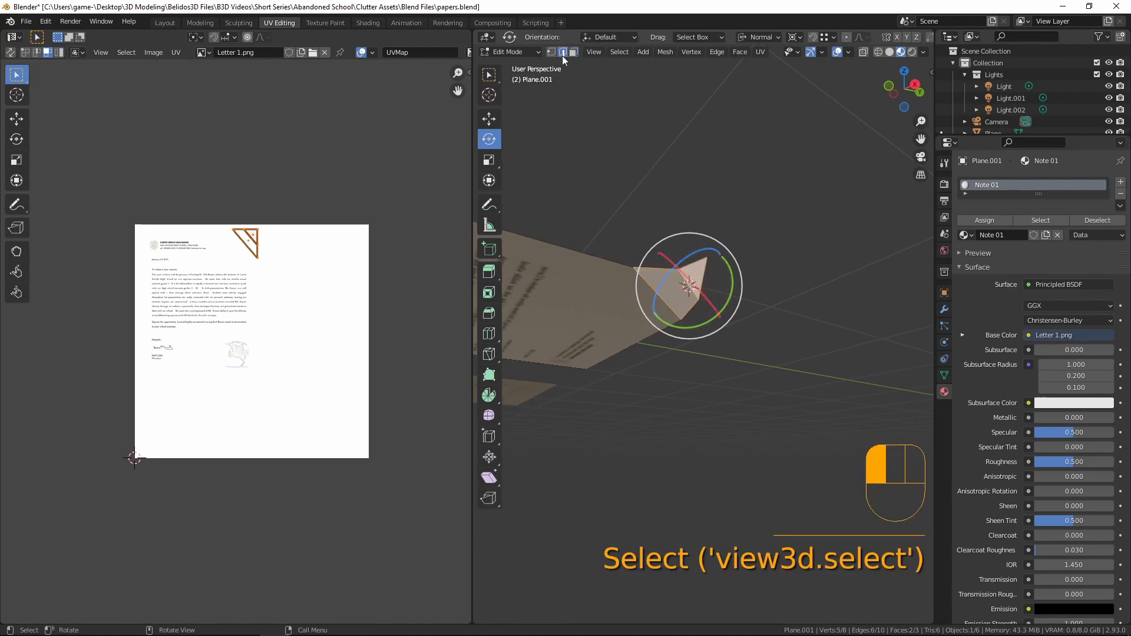
left_click(689, 283)
left_click(689, 283, "shift")
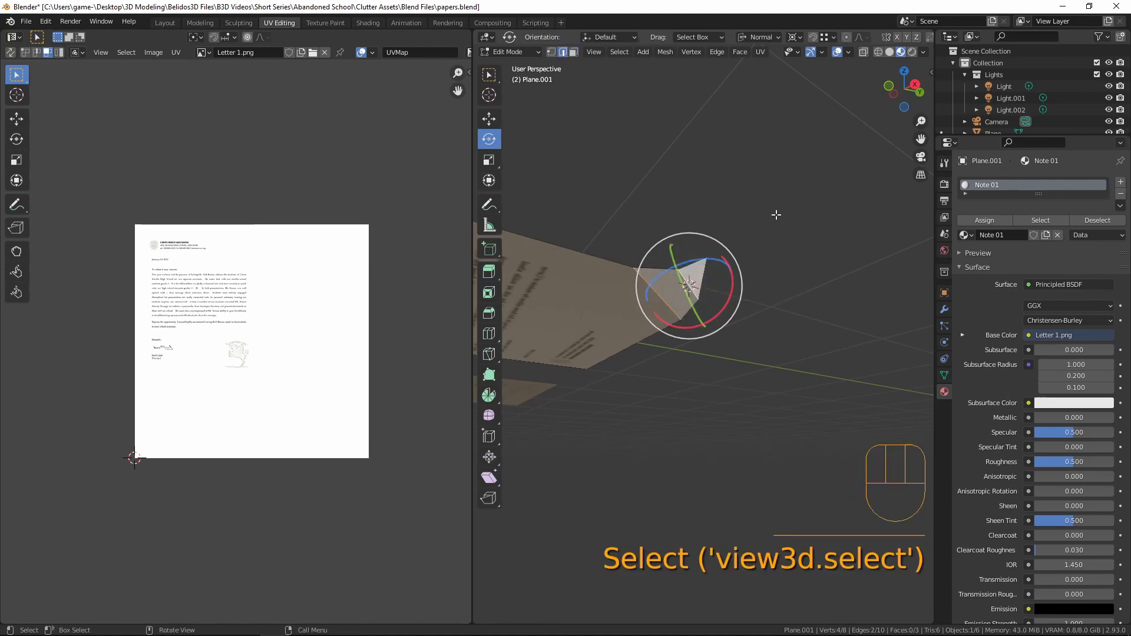
key("ctrl+b")
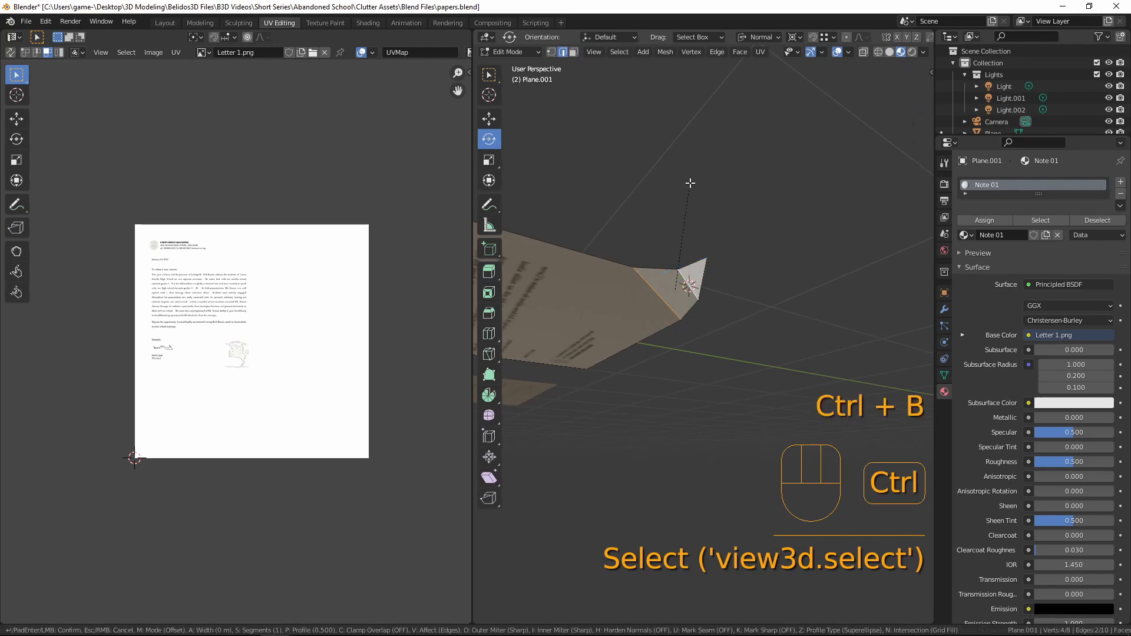
key("shift")
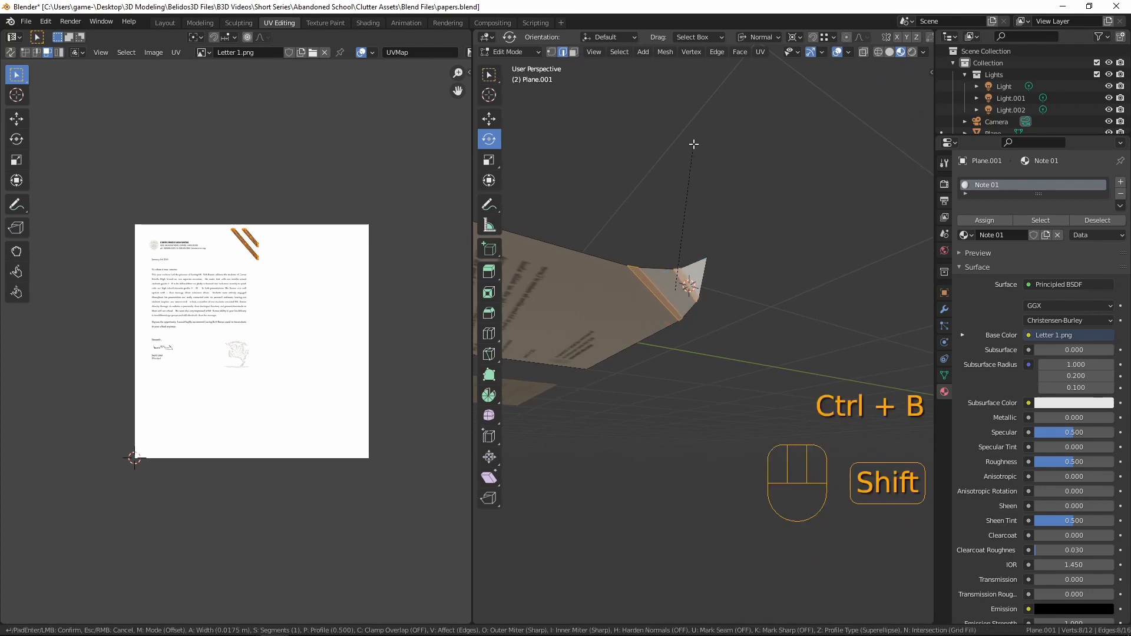
scroll(699, 127, "up", 1)
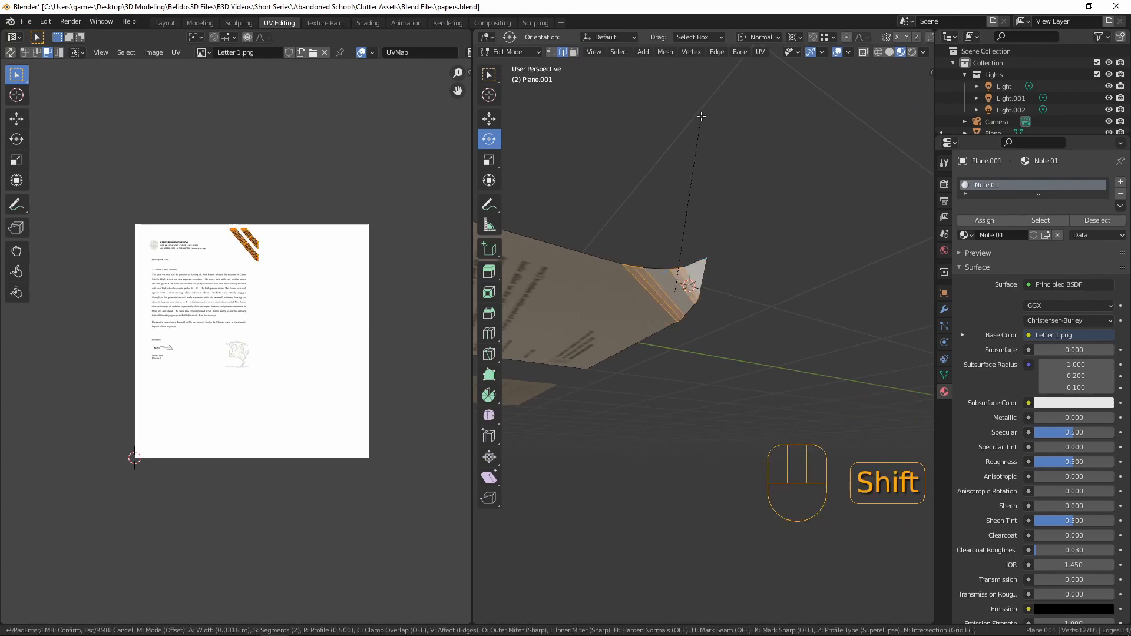
left_click(739, 68)
Return to Object Mode, apply Shade Smooth to the sheet and enable Auto Smooth at 30°.
middle_click_drag(752, 116, 684, 357)
key("Tab")
right_click(685, 356)
left_click(685, 355)
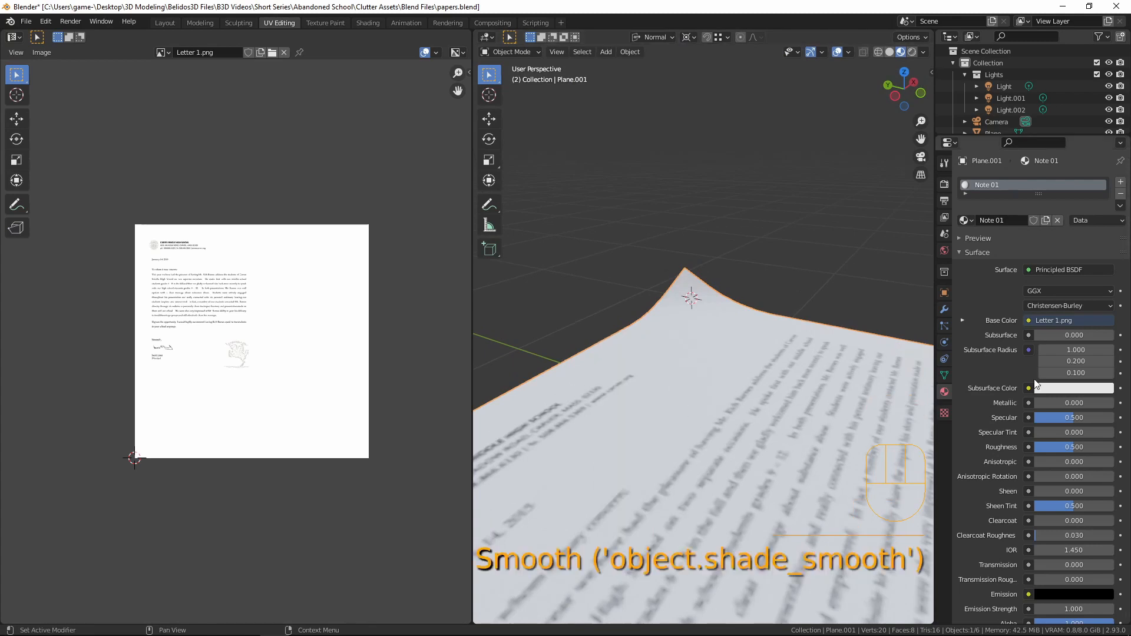
left_click(945, 376)
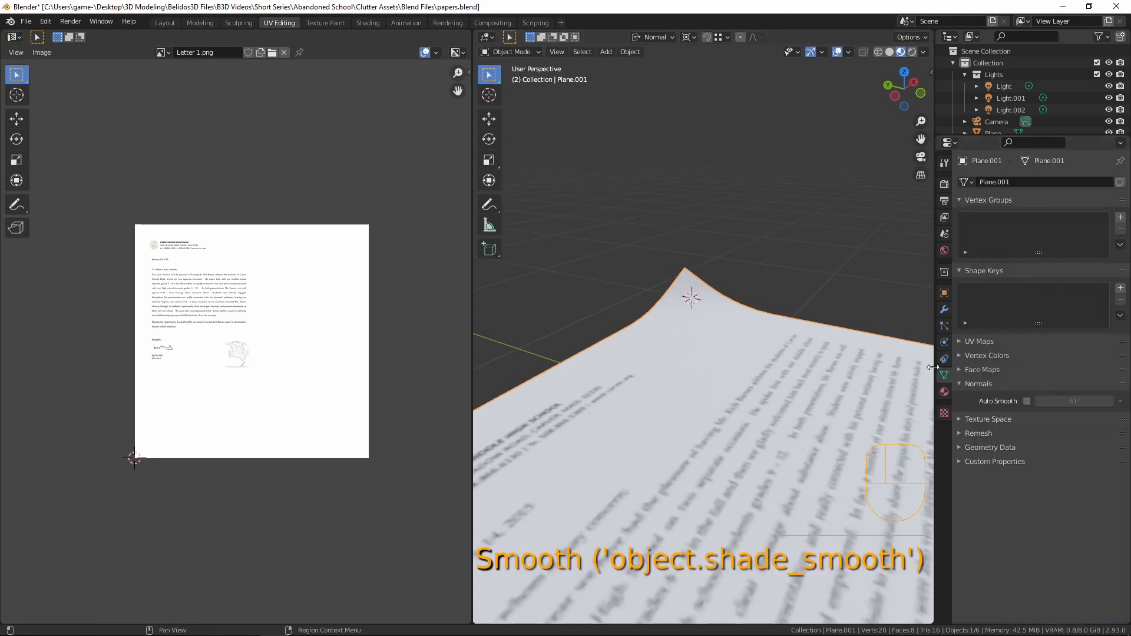
left_click(1027, 401)
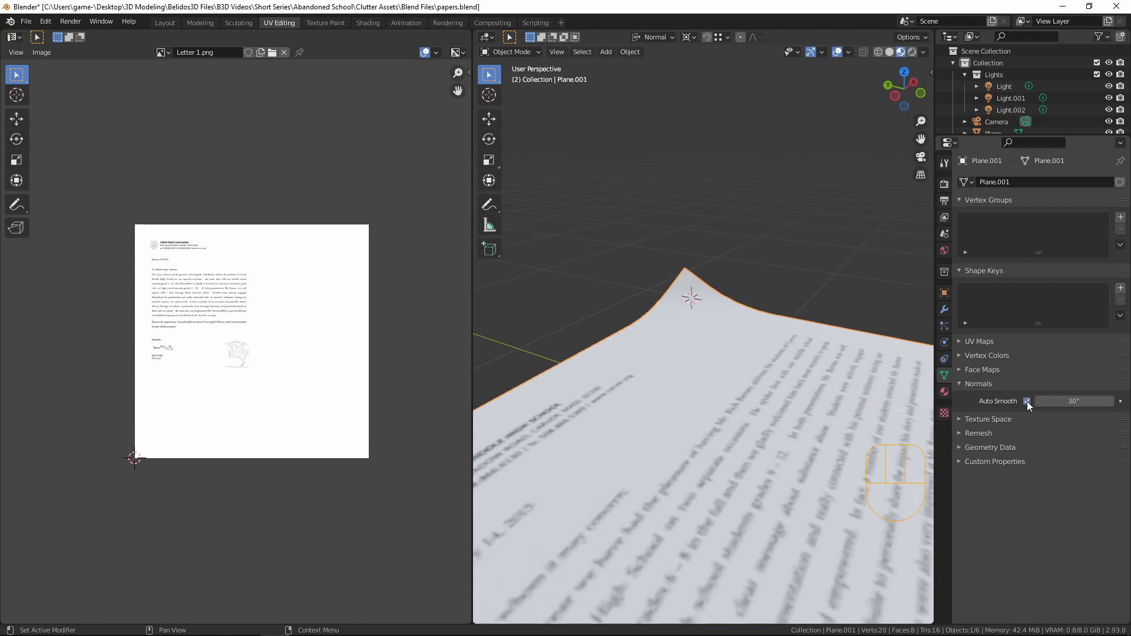
Enable Backface Culling in the Note 01 material's viewport display settings.
middle_click_drag(751, 232, 678, 271)
scroll(677, 283, "down", 4)
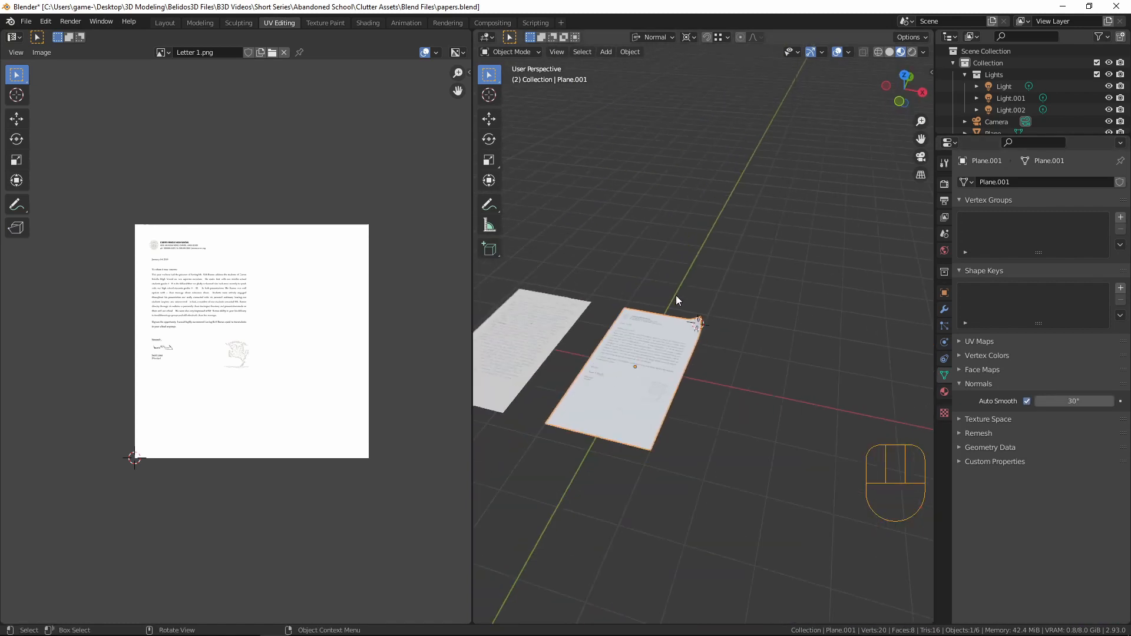
middle_click_drag(704, 345, 792, 340, "shift")
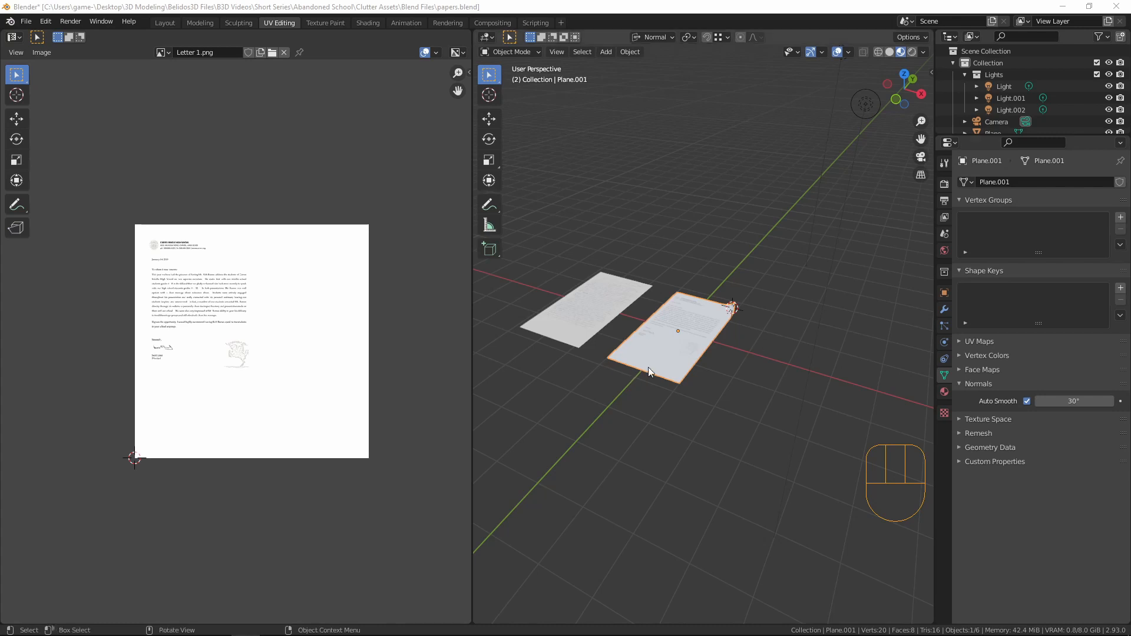
scroll(677, 390, "up", 3)
middle_click_drag(677, 391, 677, 296)
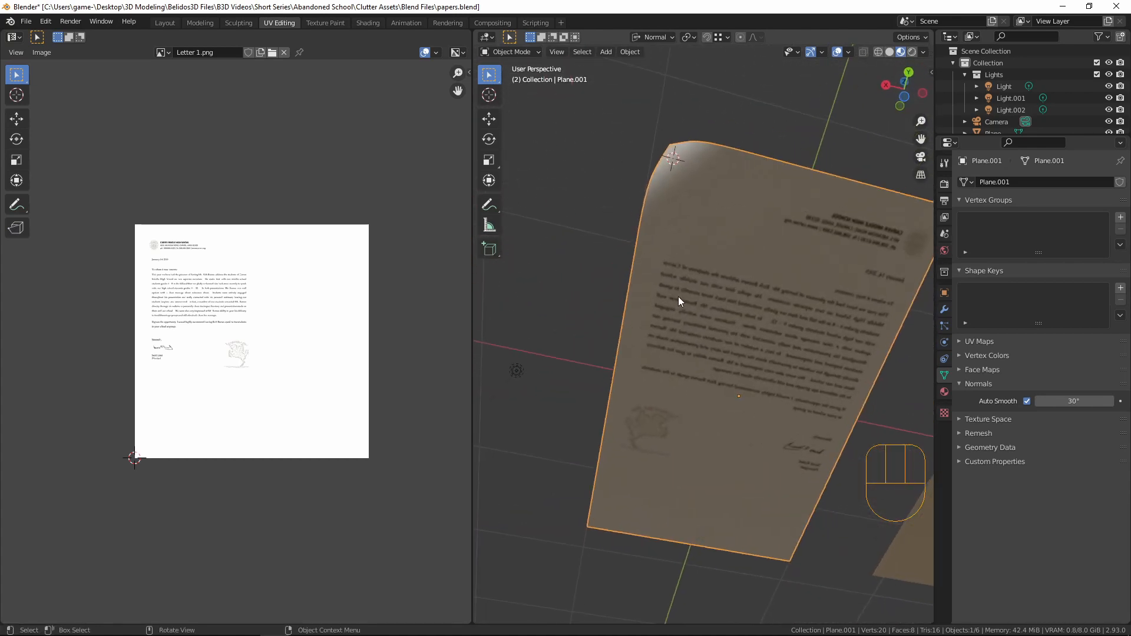
scroll(698, 323, "down", 3)
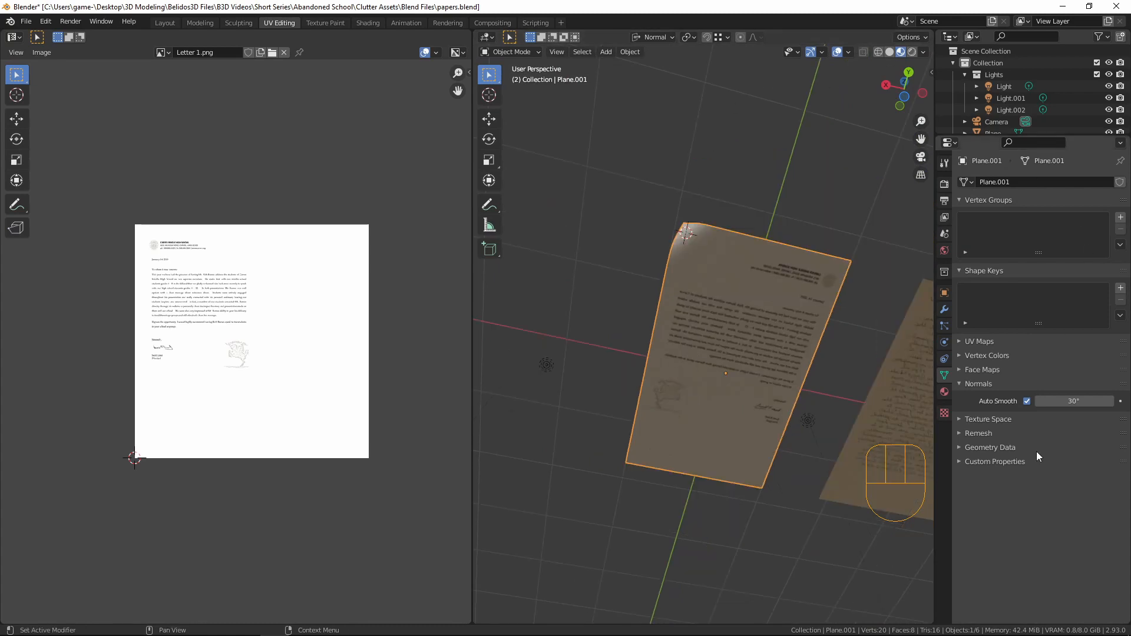
left_click(945, 392)
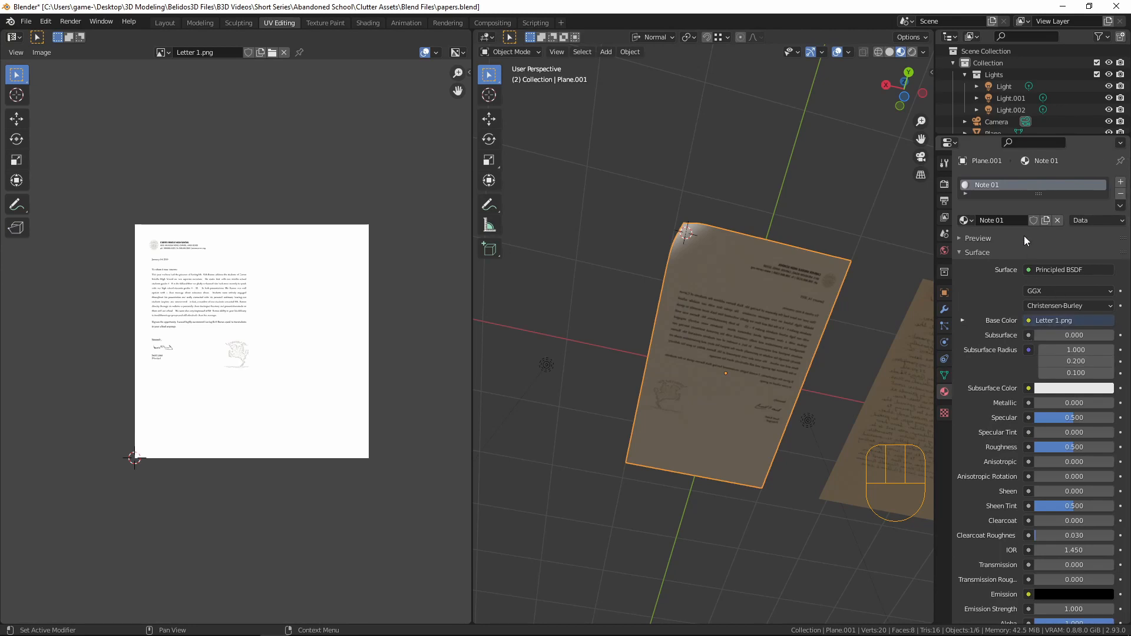
scroll(1023, 283, "down", 8)
scroll(1020, 354, "down", 10)
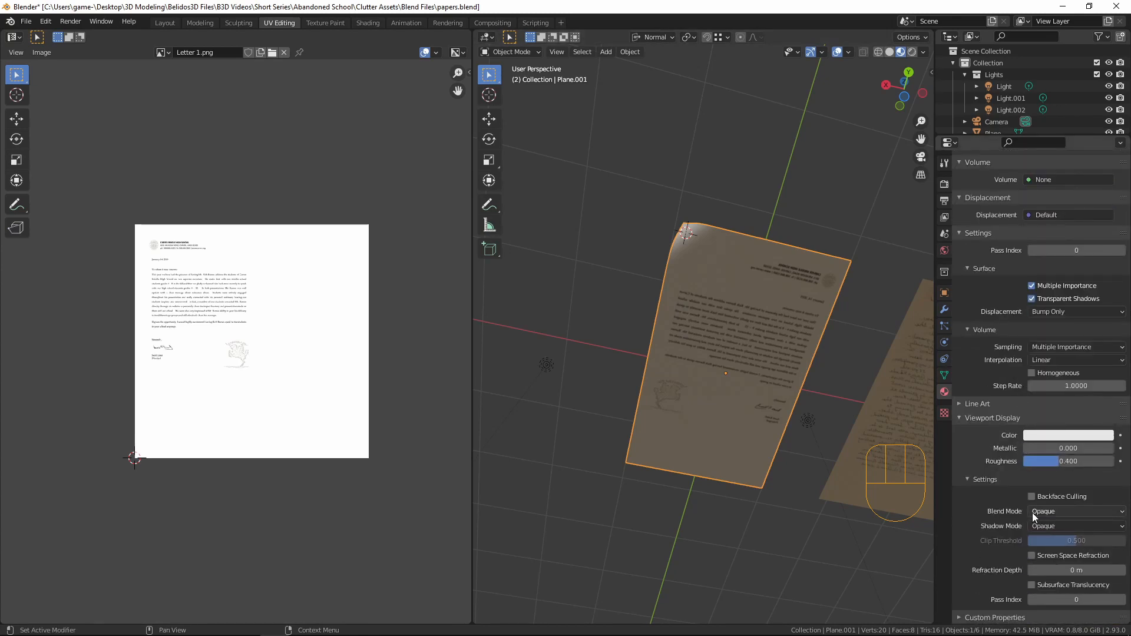
left_click(1031, 497)
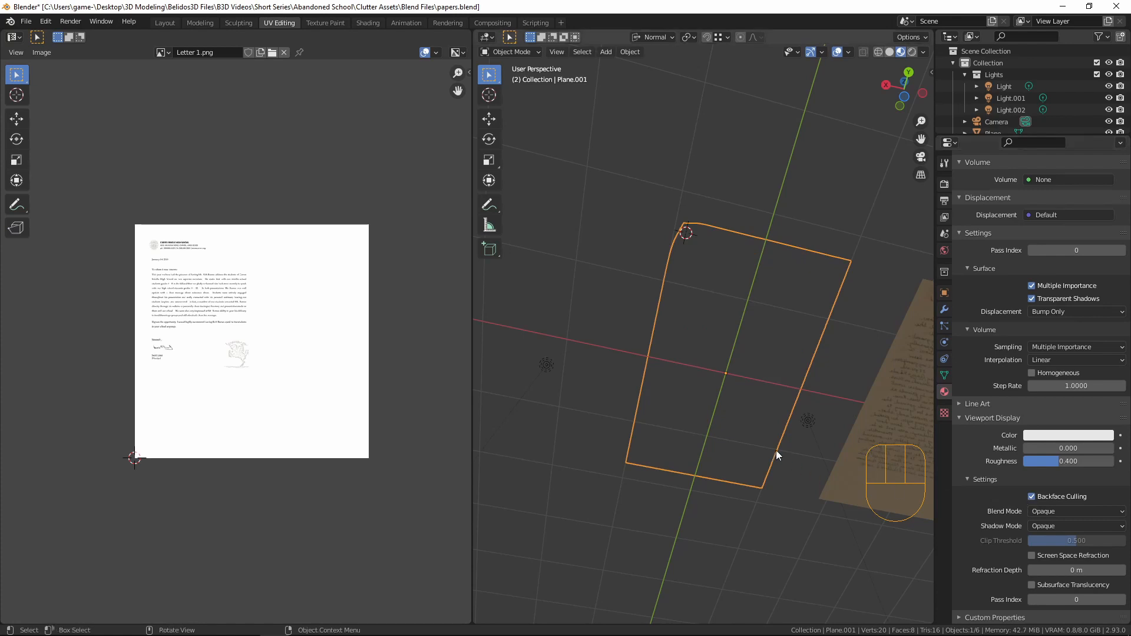
Inspect the sheet and its curled corner from above, edge-on and below to check how the back side displays.
middle_click_drag(688, 432, 769, 526)
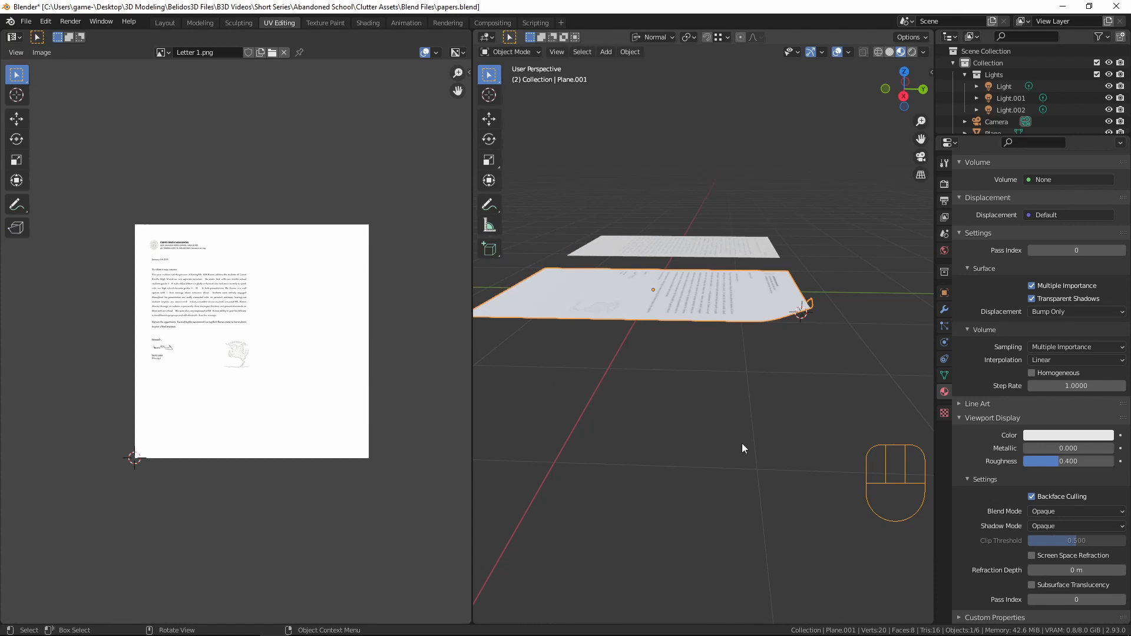
middle_click_drag(702, 423, 468, 237)
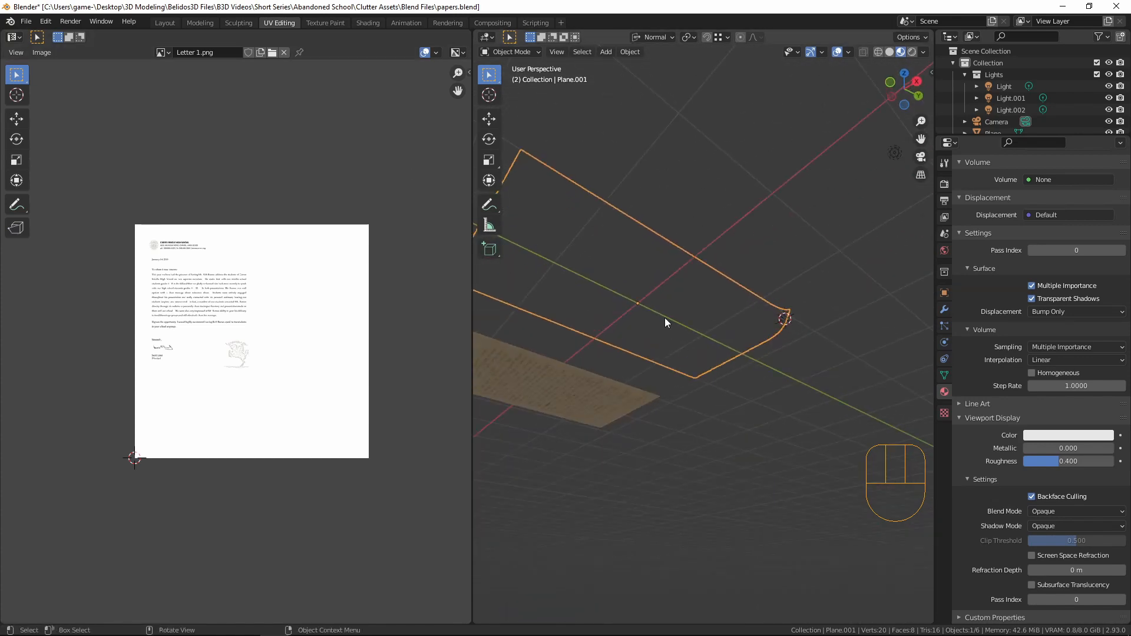
mouse_move(665, 319)
middle_mouse_down()
mouse_move(681, 452)
mouse_move(673, 380)
mouse_move(508, 377)
mouse_move(890, 386)
mouse_move(507, 413)
mouse_move(540, 446)
mouse_move(542, 419)
mouse_move(659, 397)
mouse_move(670, 346)
mouse_move(629, 311)
mouse_move(602, 308)
mouse_move(695, 369)
mouse_move(831, 394)
mouse_move(675, 325)
middle_mouse_up()
middle_click_drag(771, 286, 521, 219)
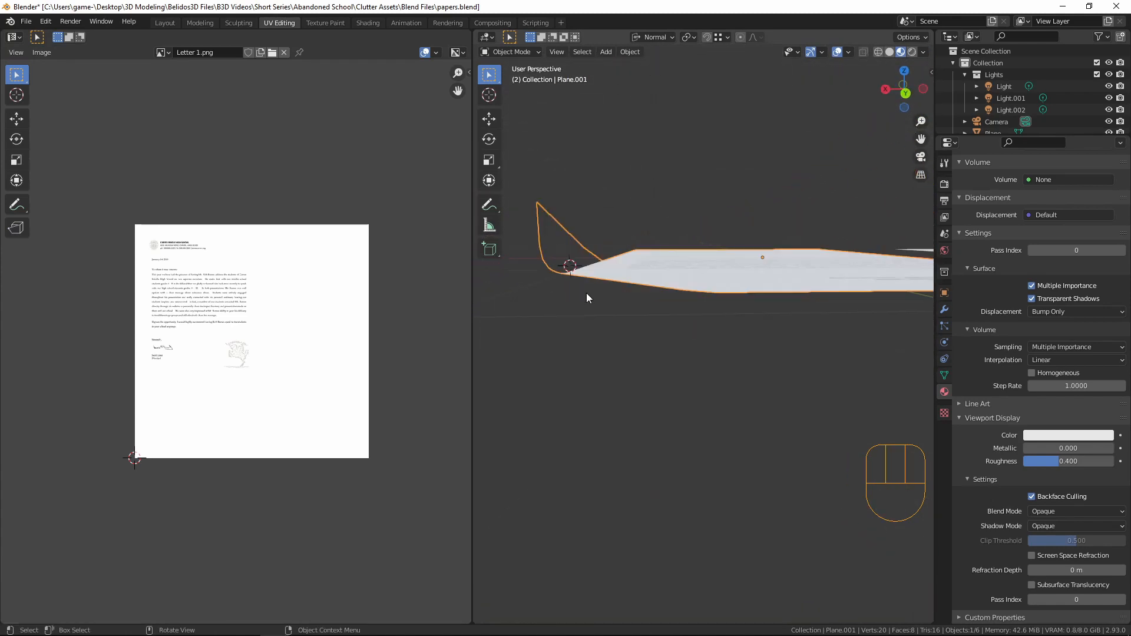
middle_click_drag(587, 297, 694, 323)
middle_click_drag(633, 293, 629, 318)
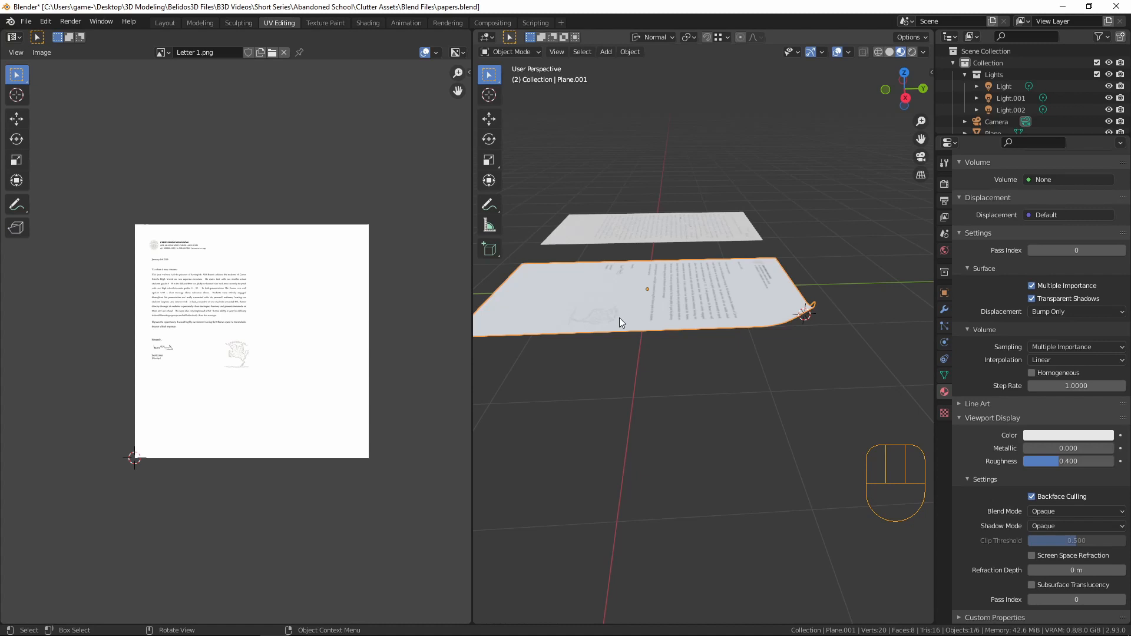
middle_click_drag(733, 374, 681, 317)
scroll(1037, 412, "up", 15)
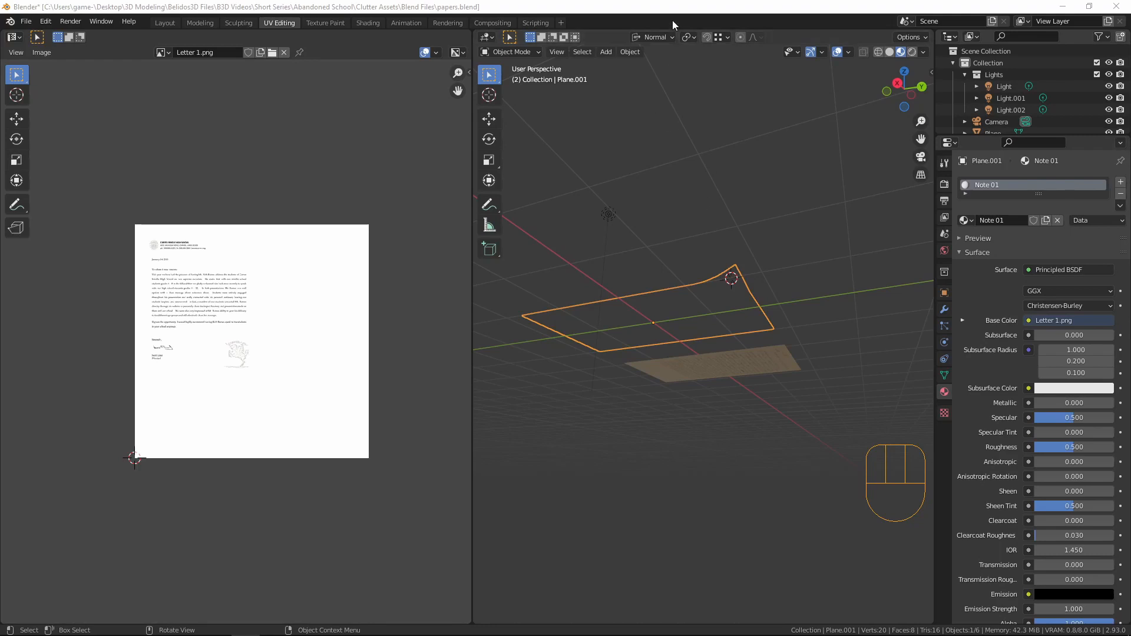
Set the transform orientation back to Global.
left_click(662, 37)
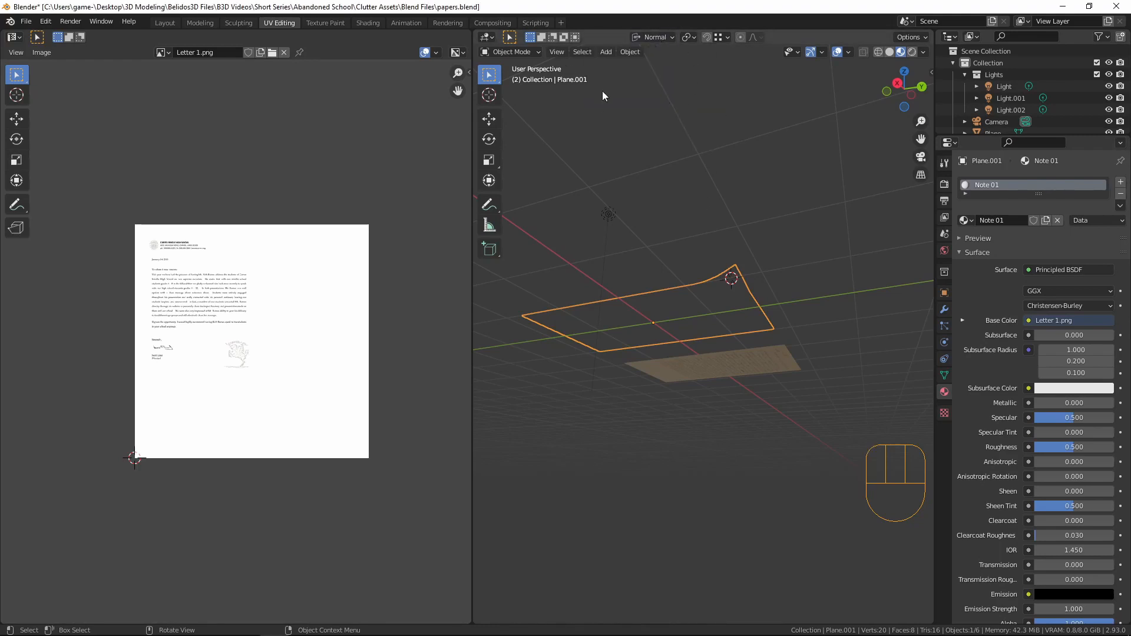
left_click_drag(670, 36, 714, 90)
middle_click_drag(632, 221, 720, 282)
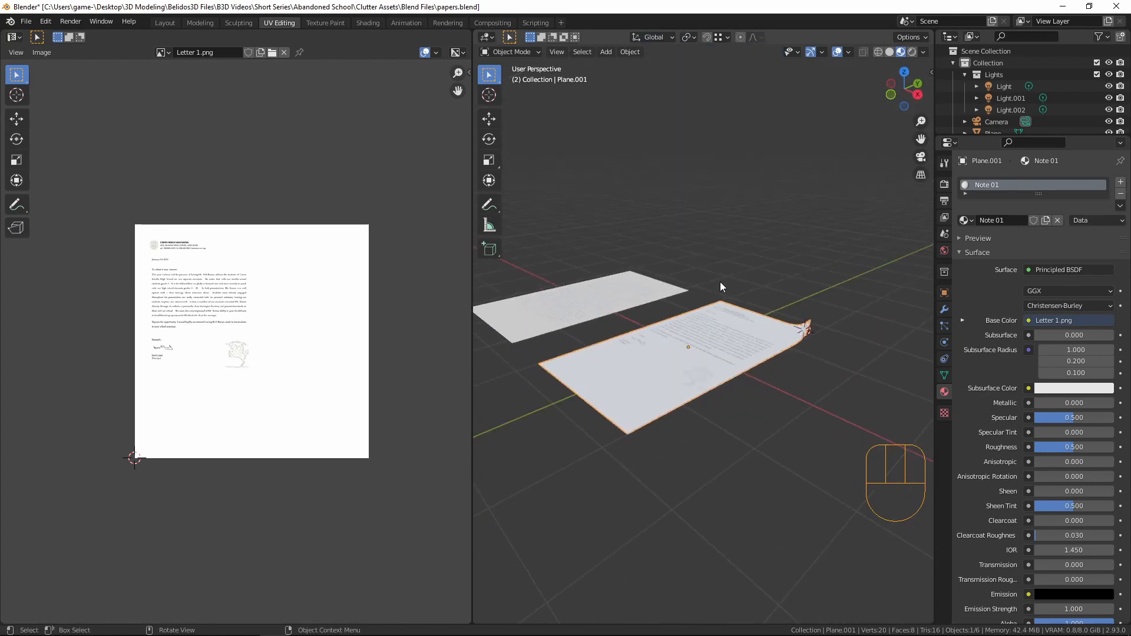
Add a Solidify modifier to the letter sheet and check the thickness at its underside and curled corner.
left_click(945, 310)
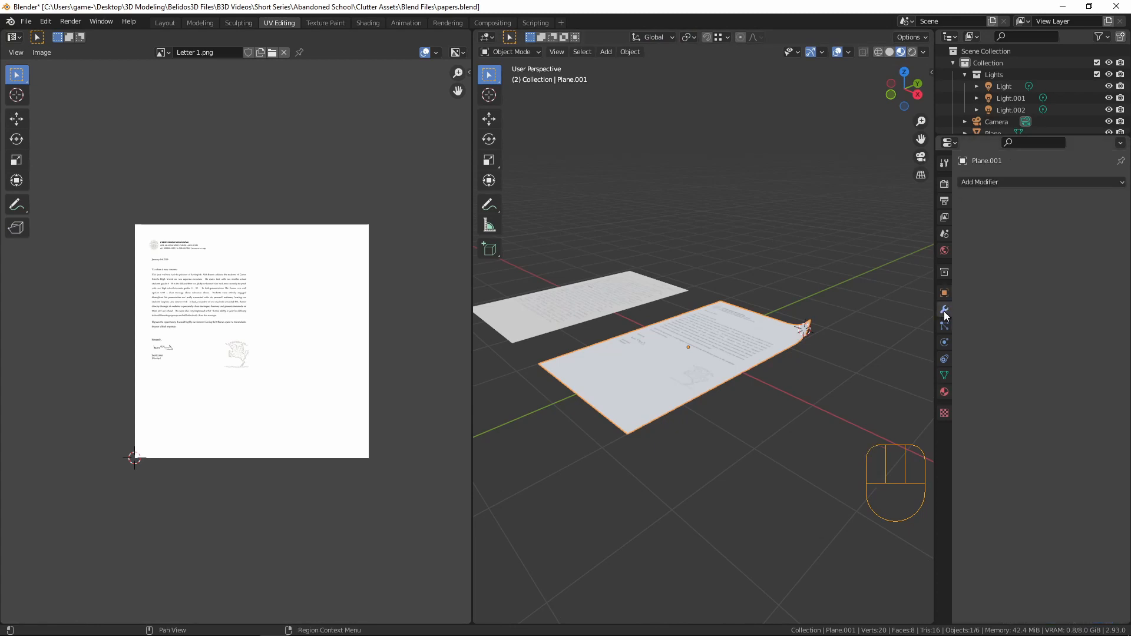
left_click(990, 182)
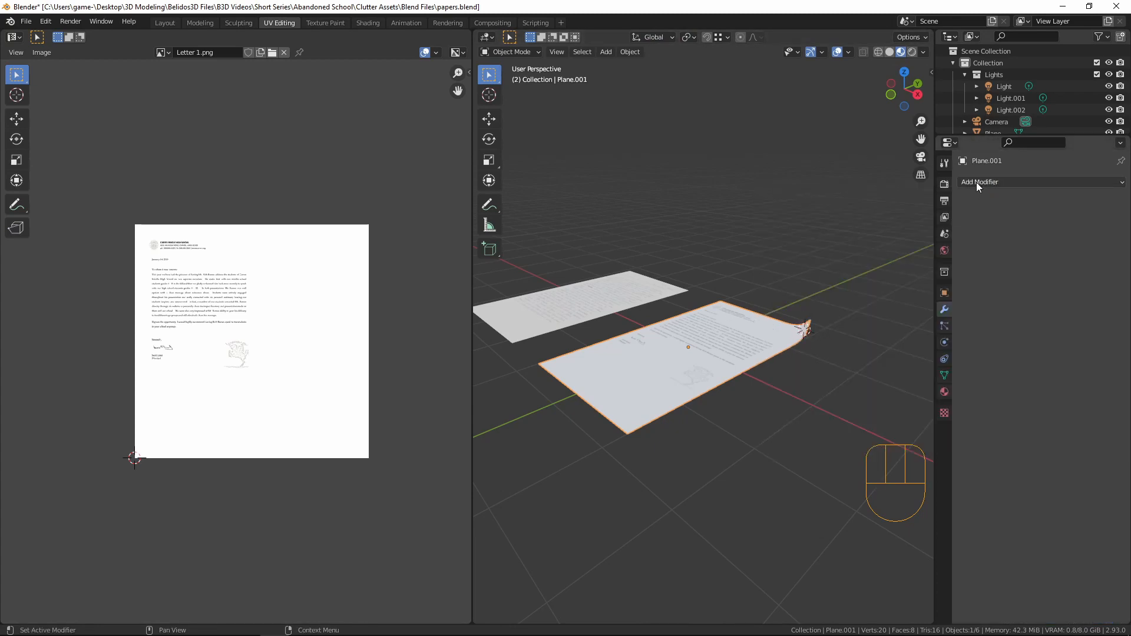
left_click(977, 182)
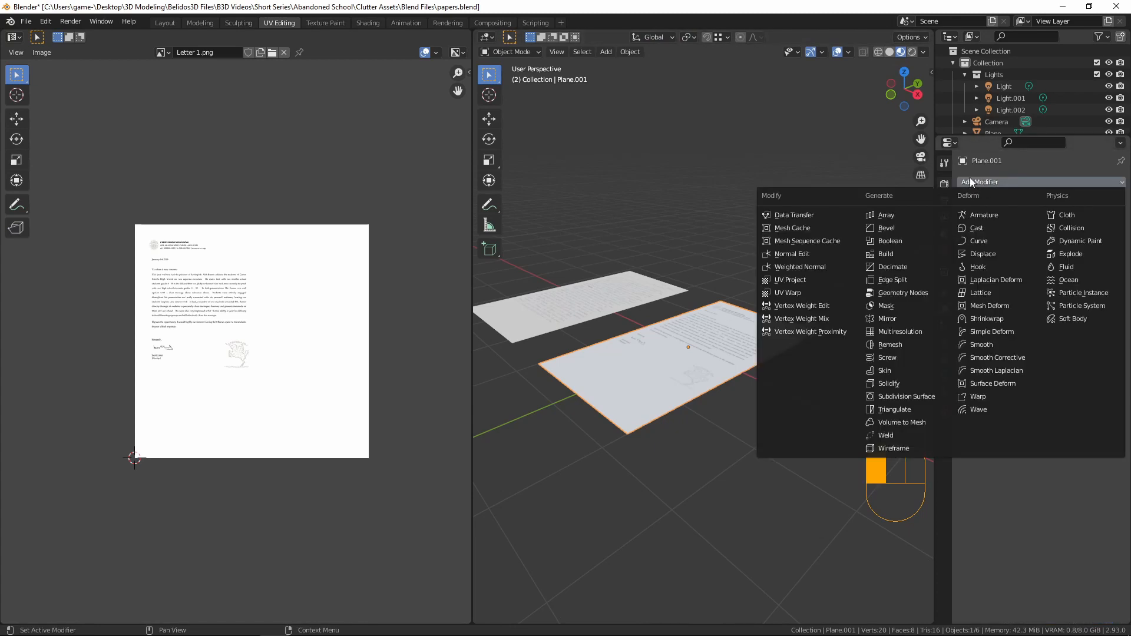
left_click(897, 384)
middle_click_drag(810, 442, 677, 365)
middle_click_drag(721, 217, 778, 262)
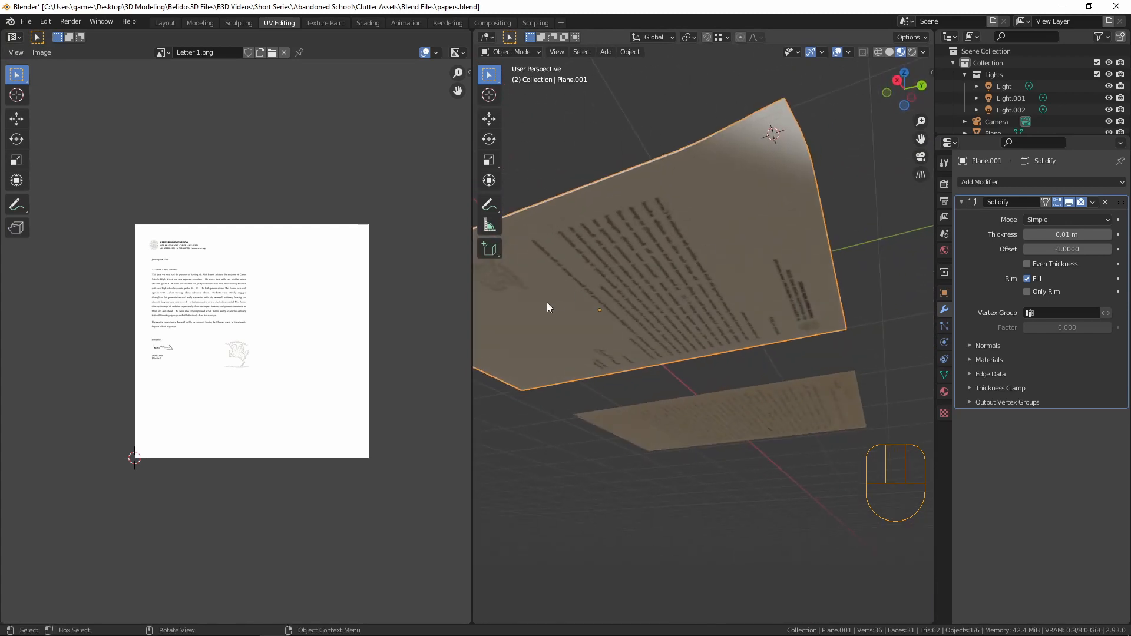
middle_click_drag(651, 263, 728, 264)
scroll(712, 242, "up", 2)
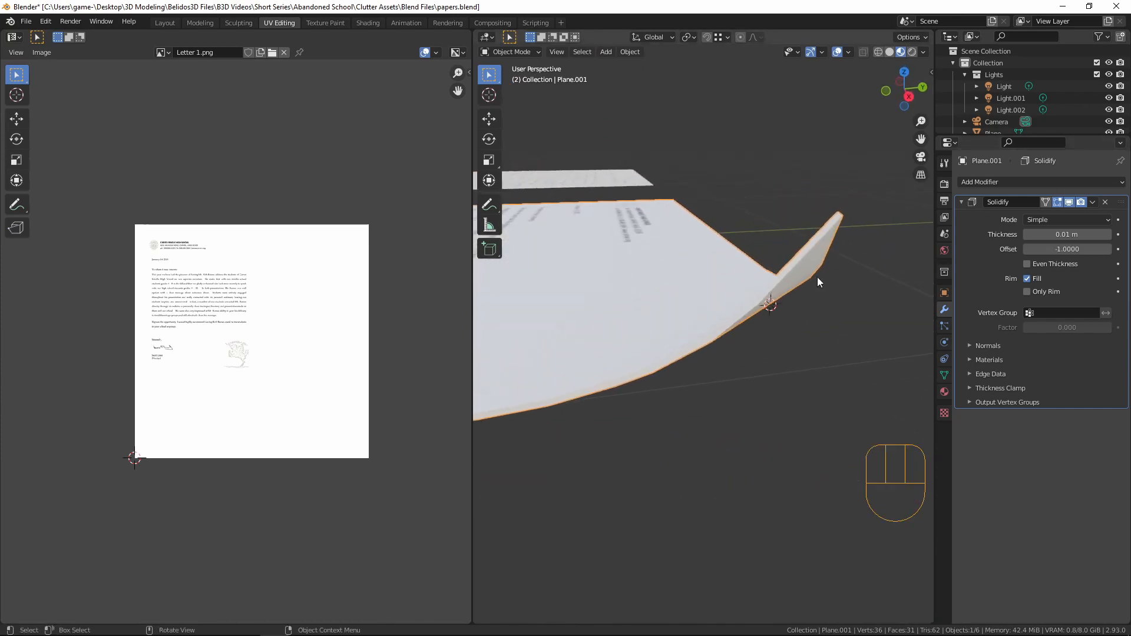
Set the Solidify modifier's thickness to 0.023 m.
left_click(1069, 234)
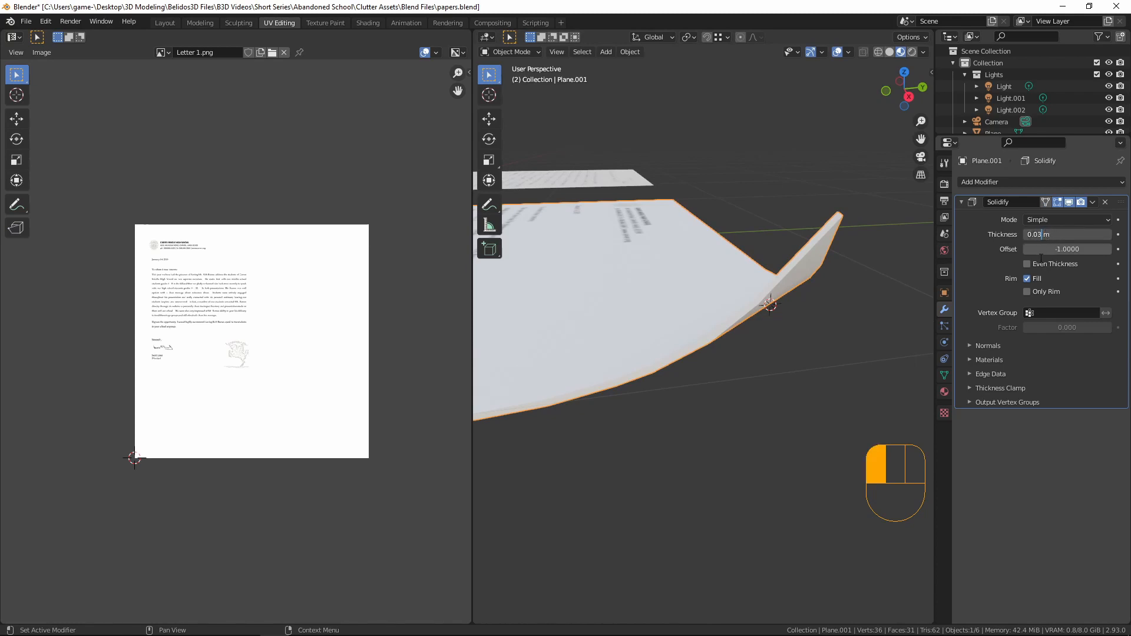
key("BackSpace")
key("BackSpace")
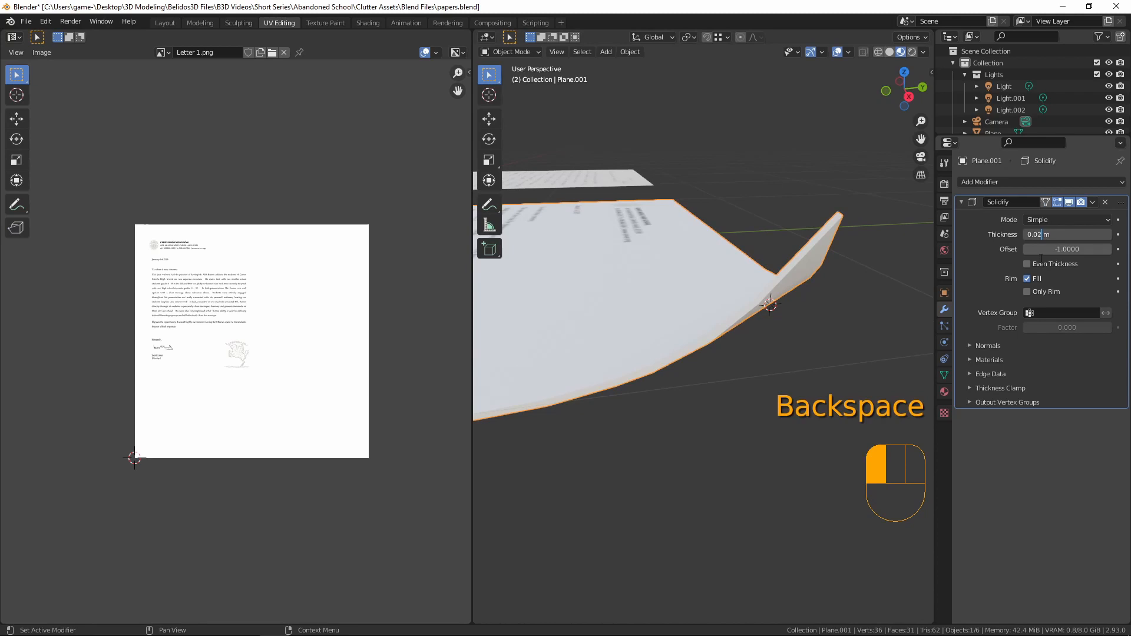
type("23")
left_click(1041, 258)
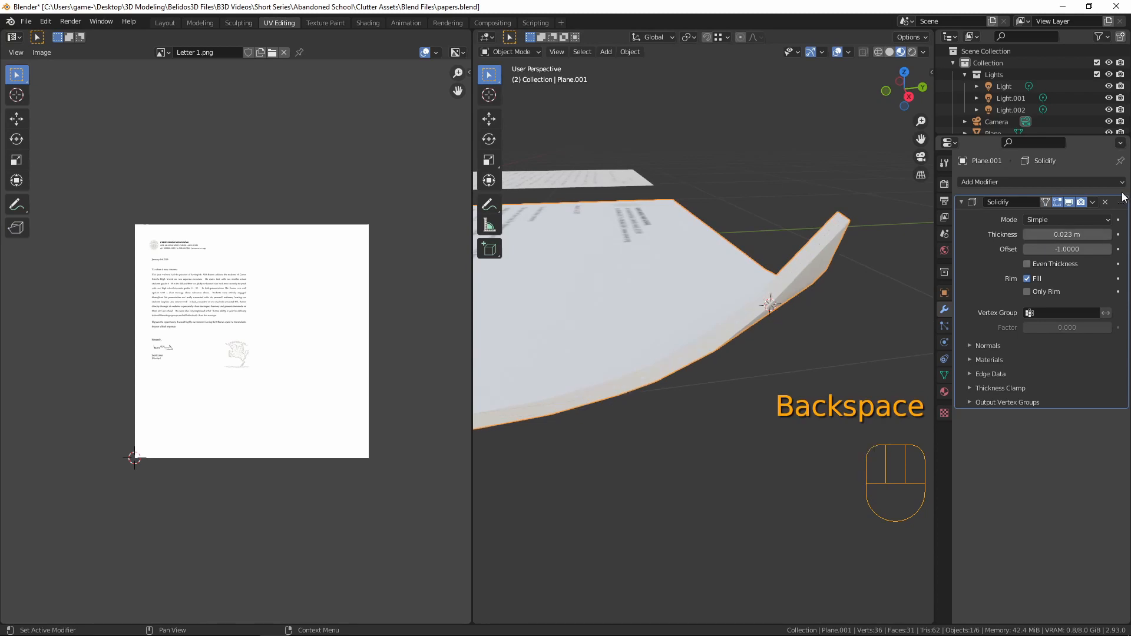
Set the Solidify thickness to 0.003 m and apply the modifier to the letter sheet.
left_click(1053, 234)
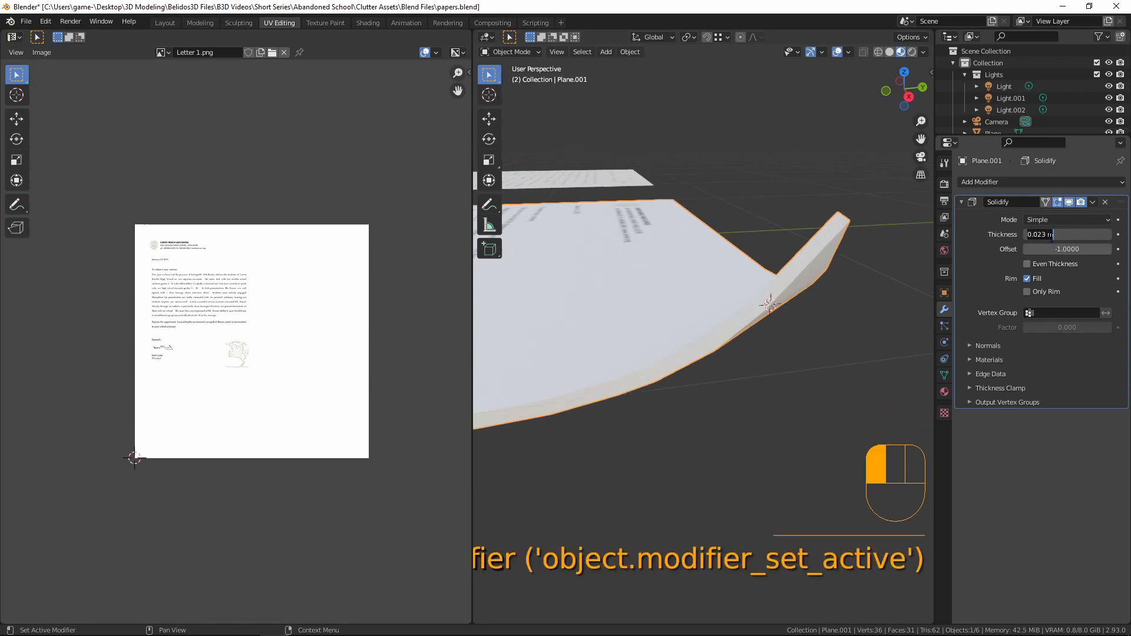
left_click(1060, 248)
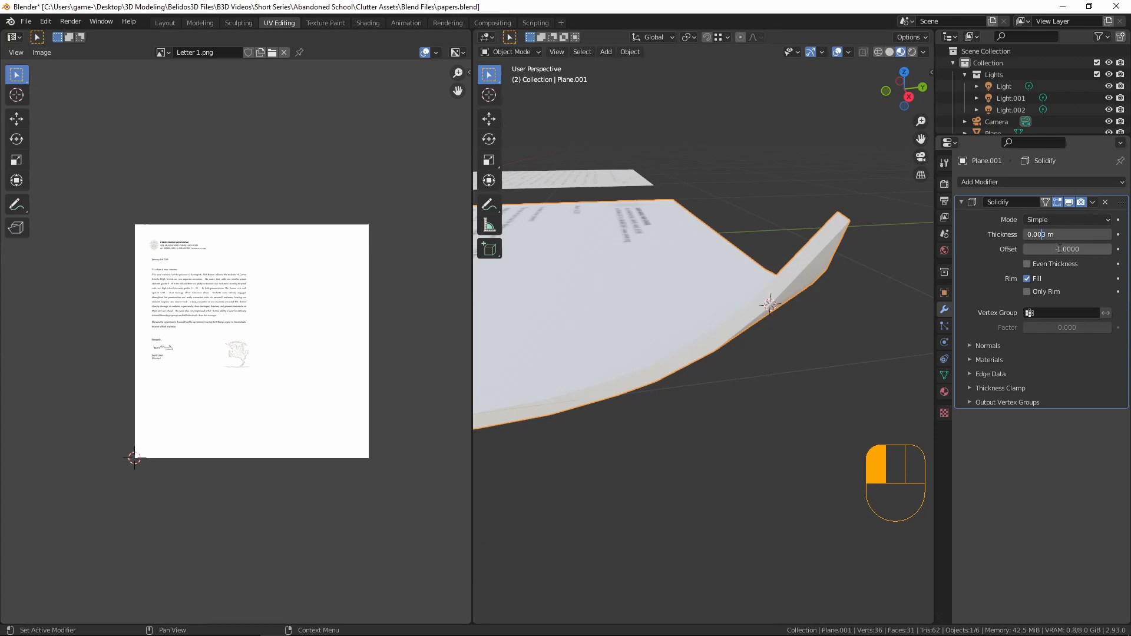
type("0")
key("Return")
mouse_move(839, 307)
middle_mouse_down()
mouse_move(818, 294)
mouse_move(858, 292)
mouse_move(825, 291)
middle_mouse_up()
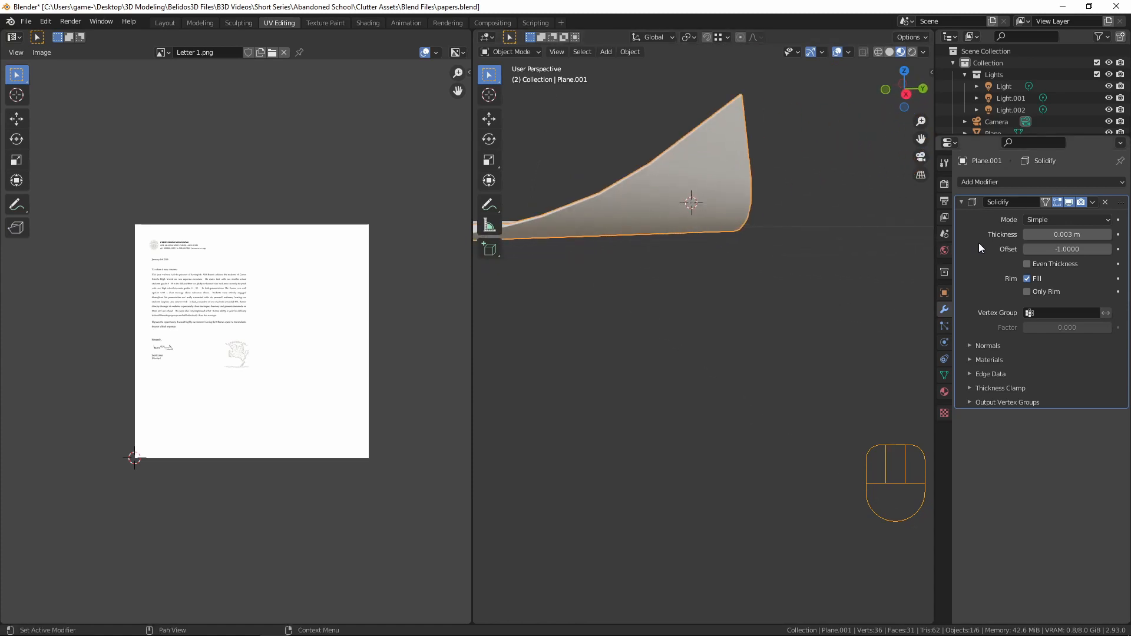
key("ctrl+a")
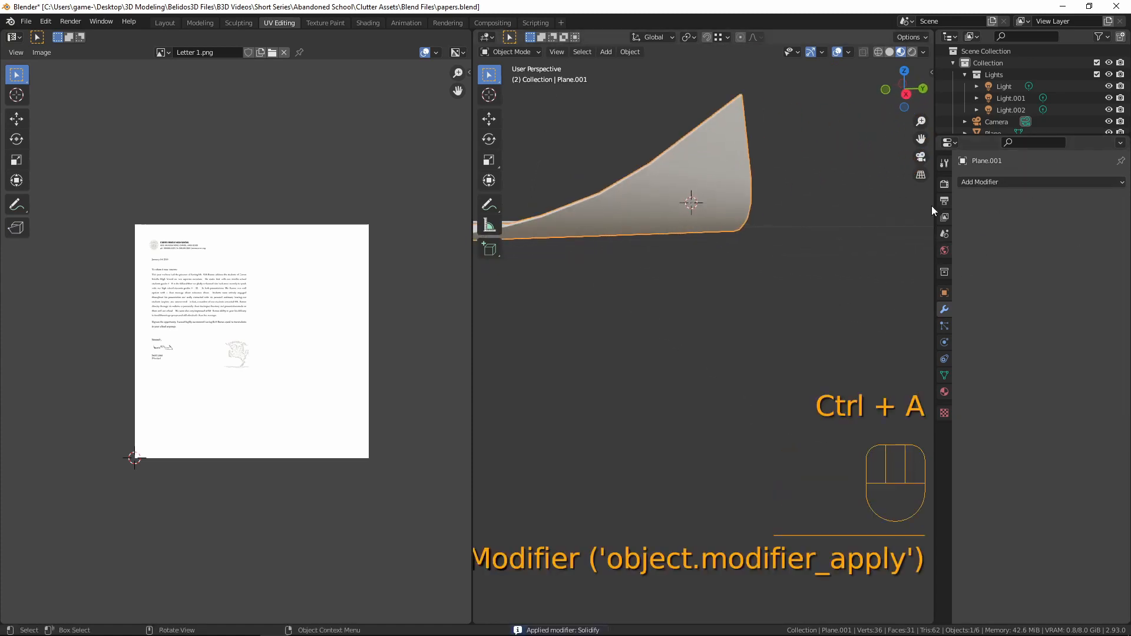
In face selection mode, select the letter sheet's underside faces from the bottom view, including the curled corner strips.
middle_click_drag(705, 225, 672, 207)
key("Tab")
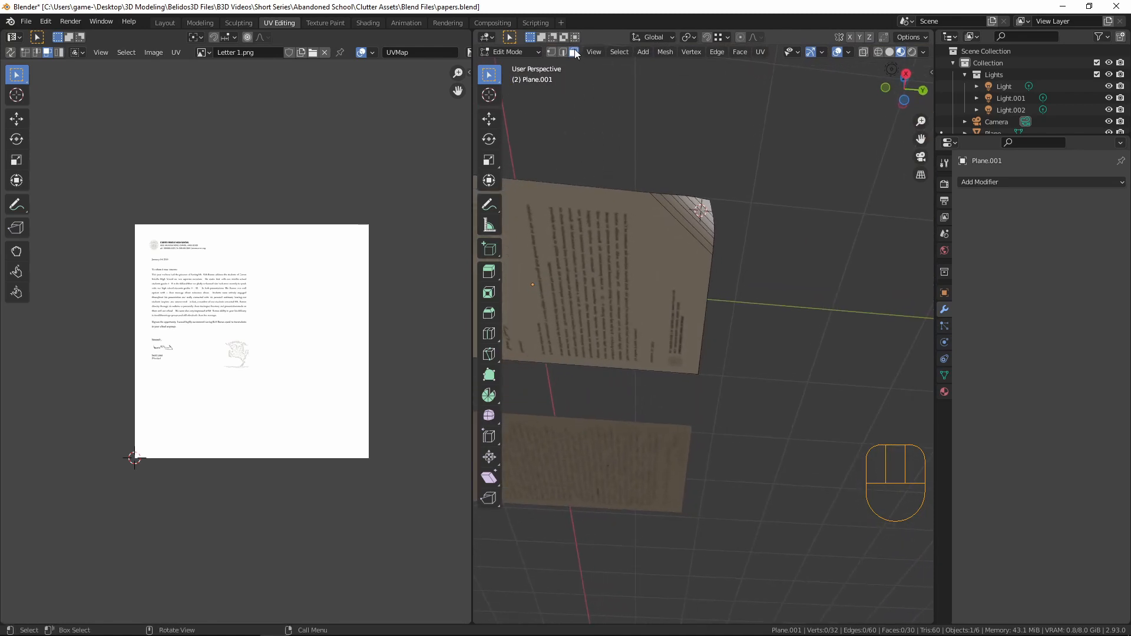
left_click(574, 53)
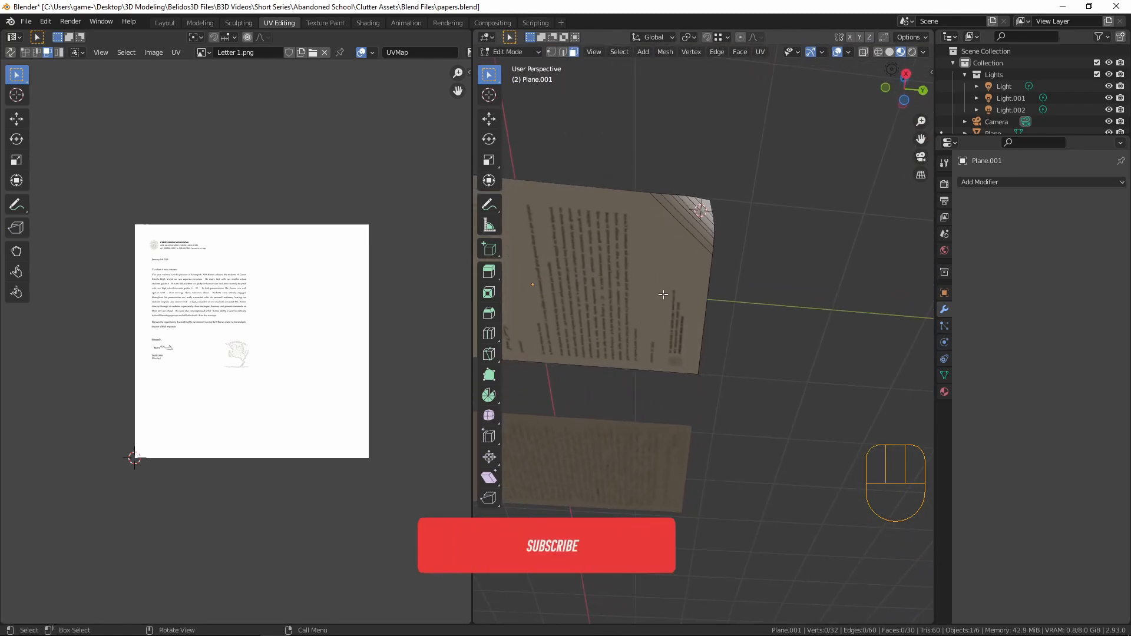
key("ctrl+KP_7")
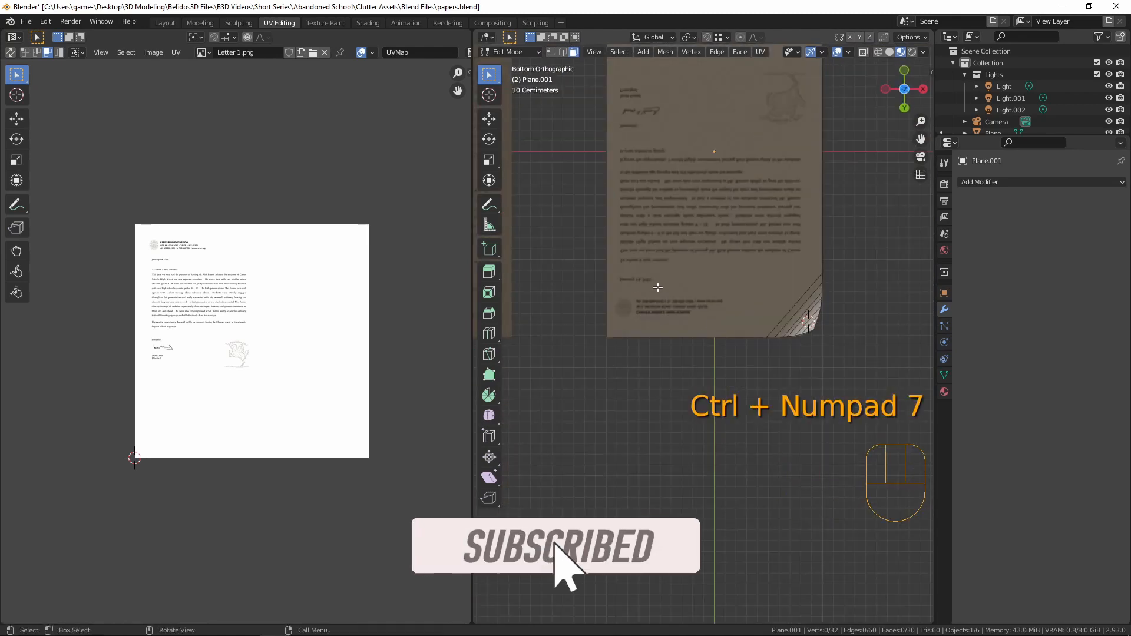
scroll(665, 295, "down", 2)
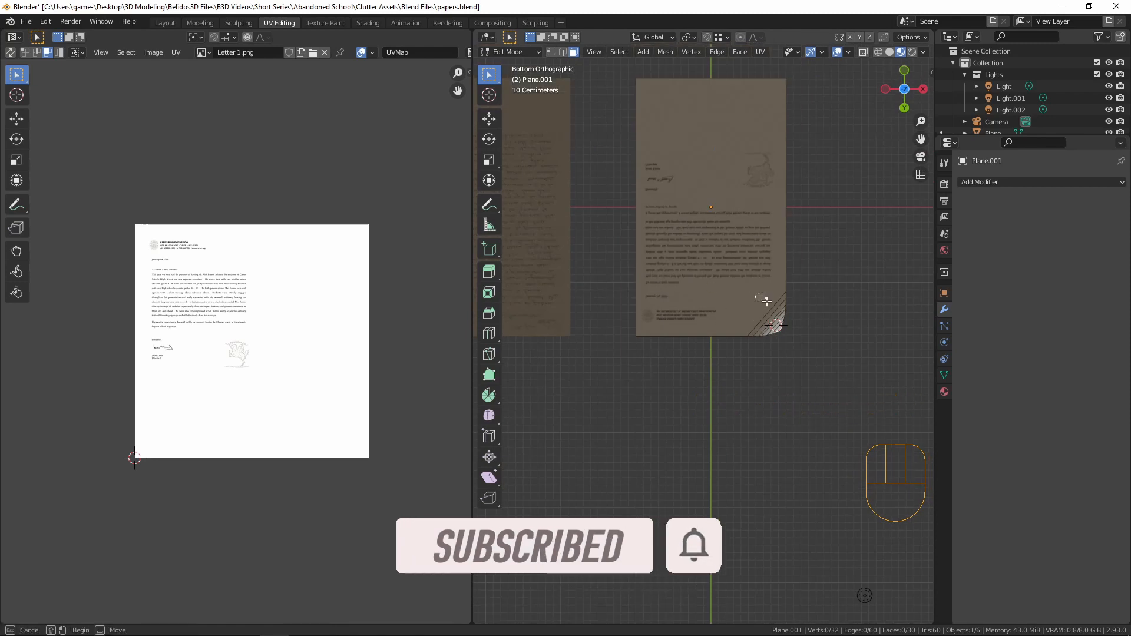
left_click_drag(756, 295, 778, 325)
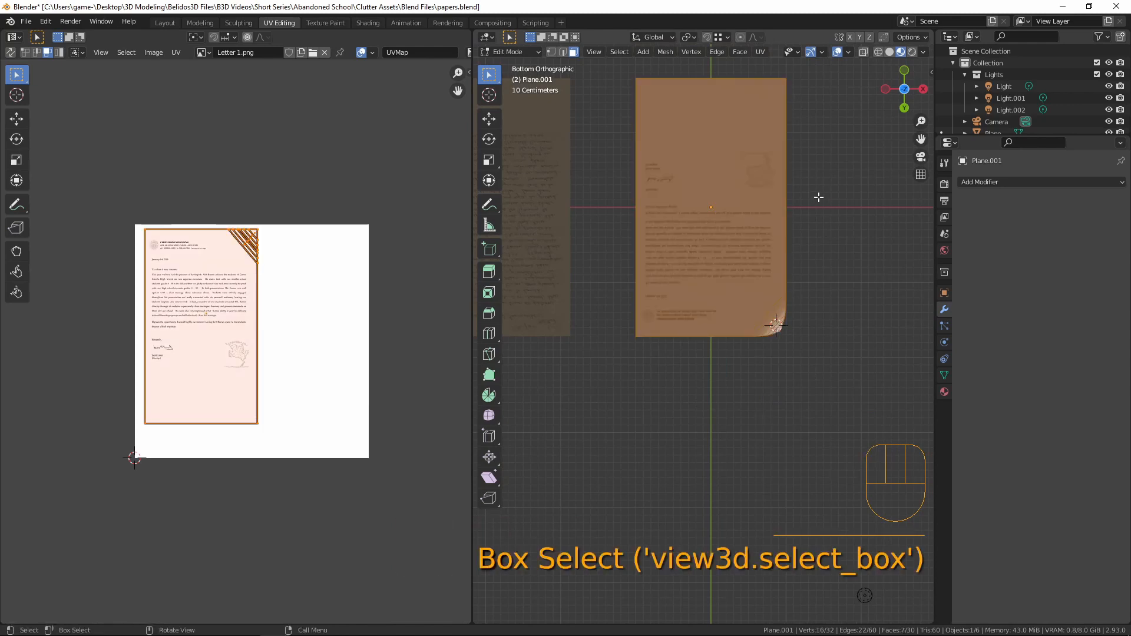
Grow the underside selection by one level to include the thin rim faces around the sheet.
middle_click_drag(819, 197, 727, 348)
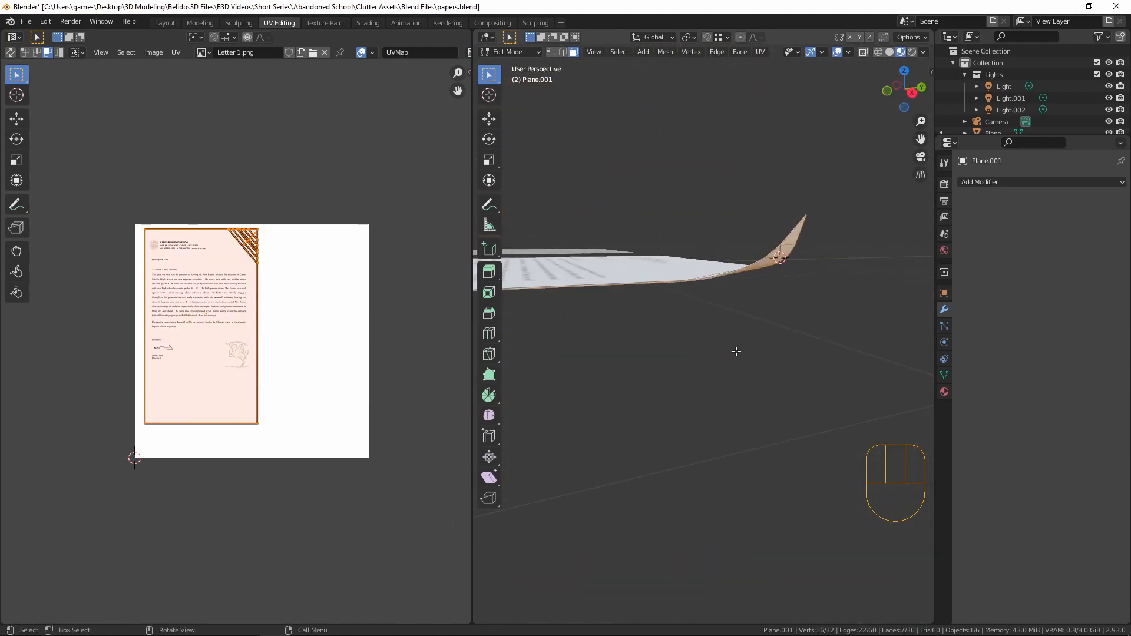
scroll(765, 359, "up", 4)
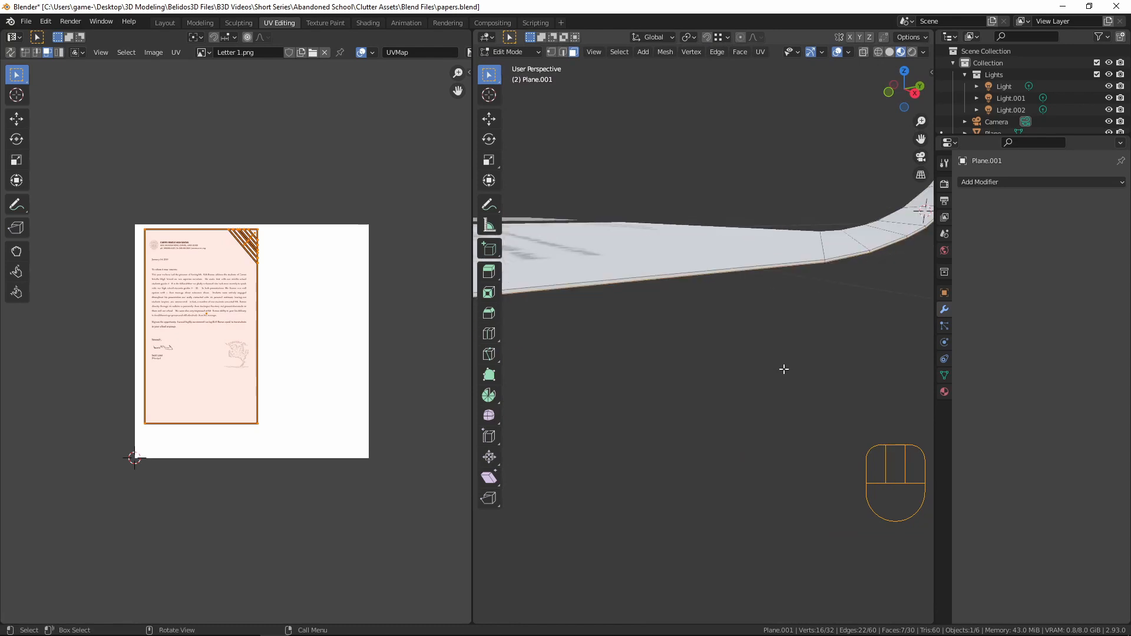
key("ctrl")
key("ctrl+KP_Add")
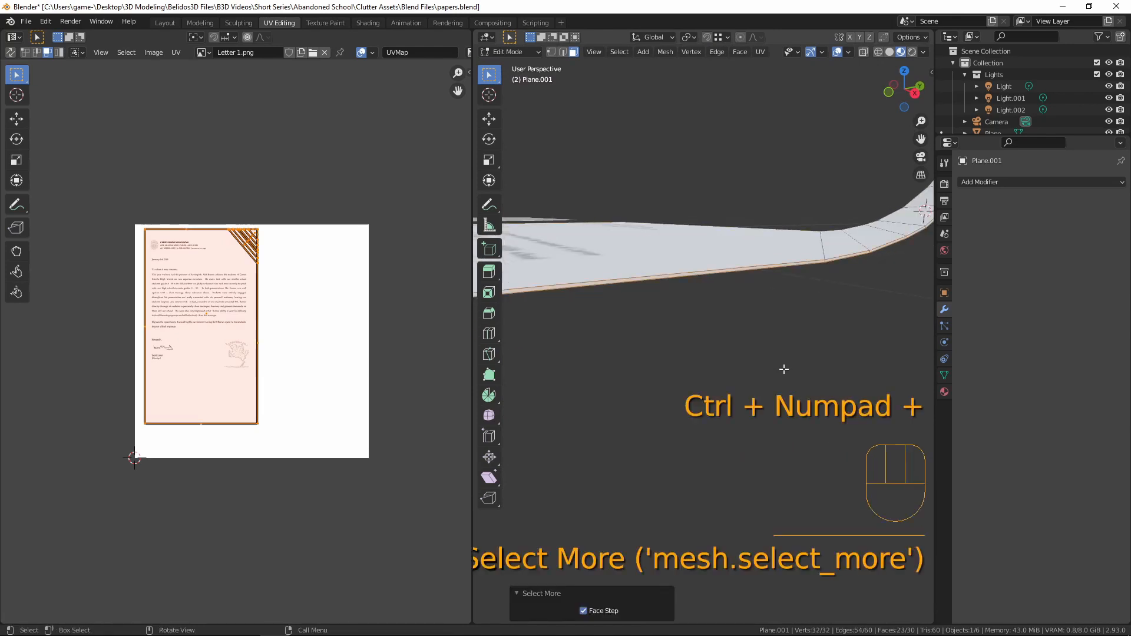
Unwrap the selected underside and rim faces, scale their UVs to about 0.495, and move them onto the blank area beside the letter text.
middle_click_drag(783, 371, 737, 300)
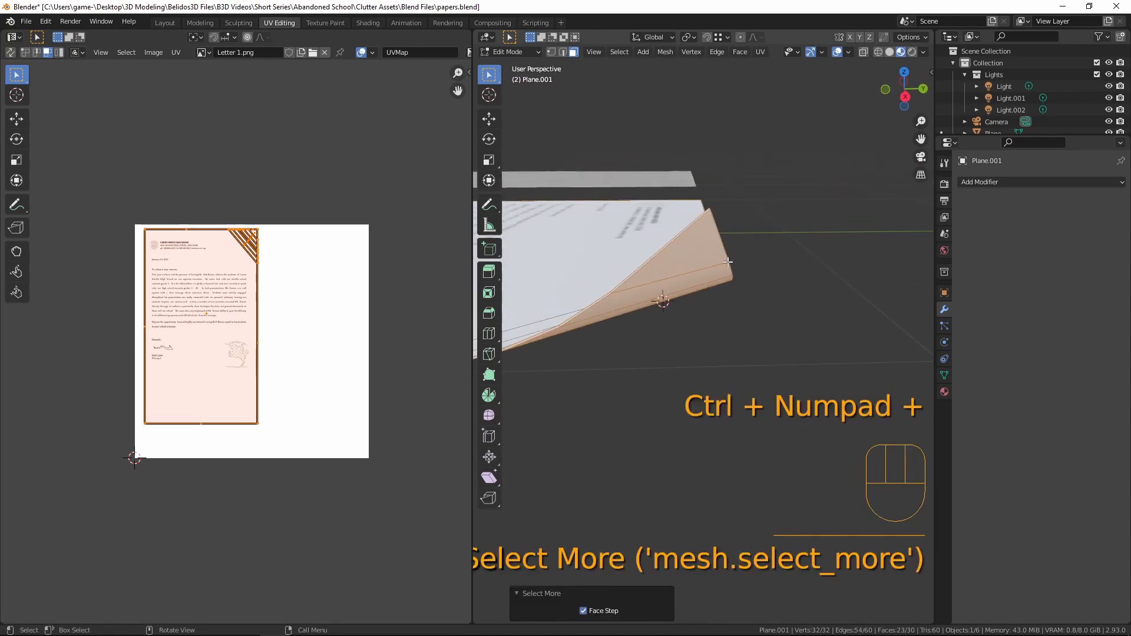
key("u")
left_click(728, 262)
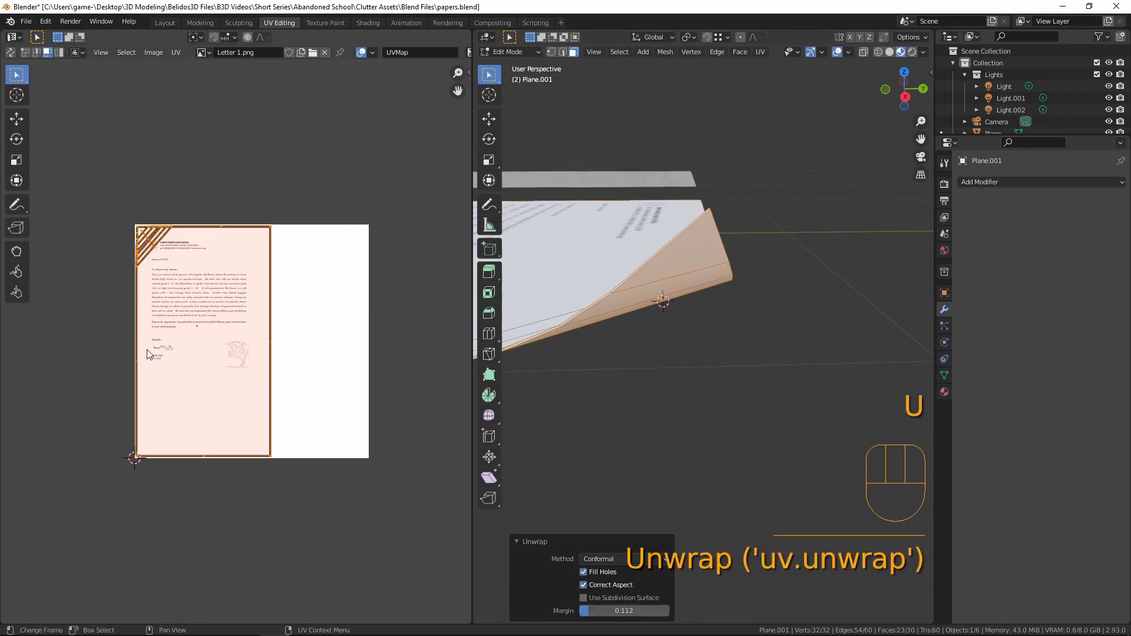
key("s")
left_click(175, 341)
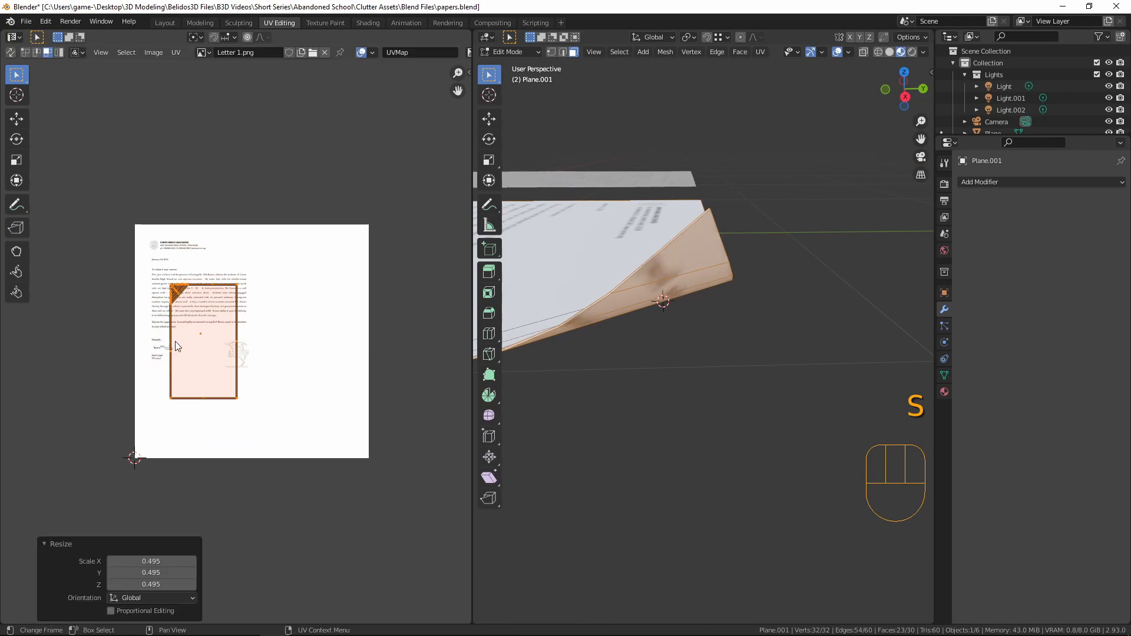
key("g")
left_click(274, 317)
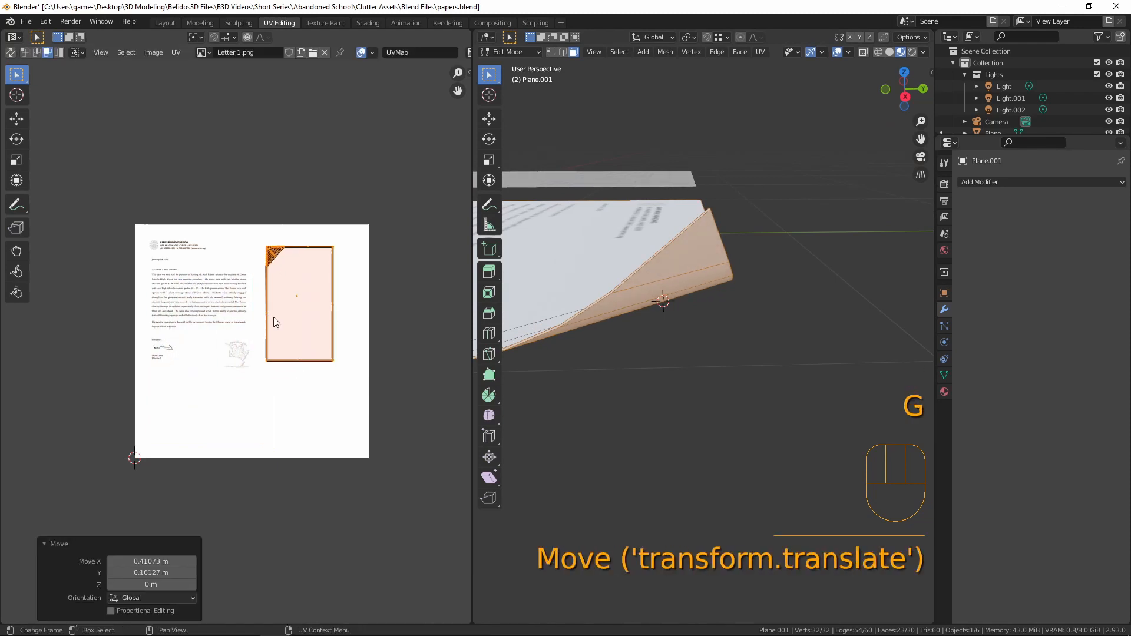
key("Tab")
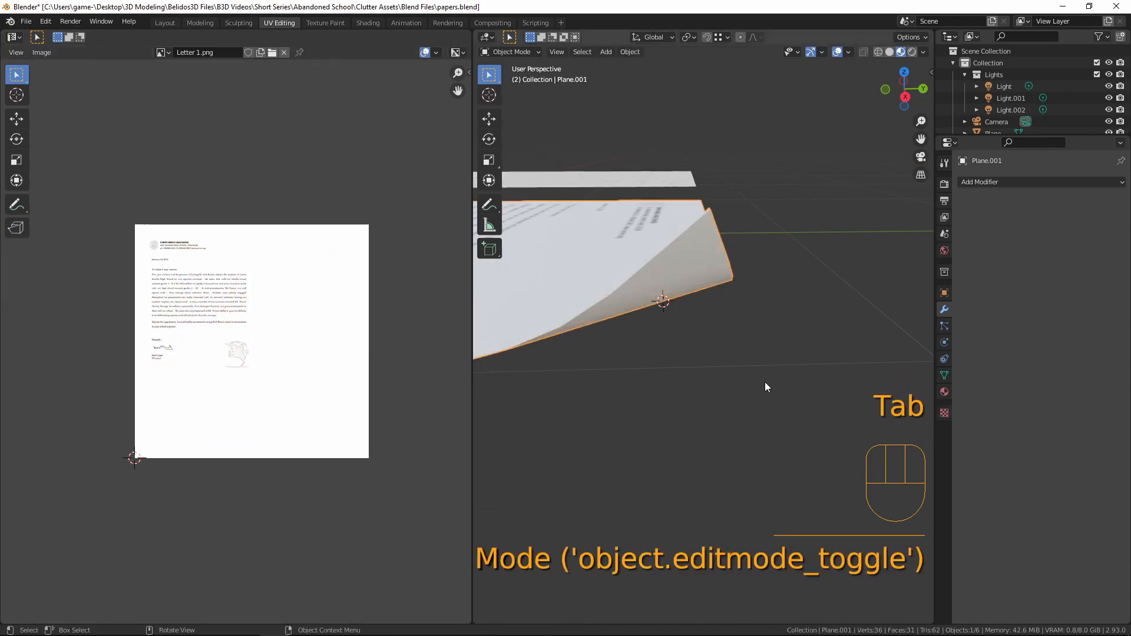
middle_click_drag(764, 382, 737, 324)
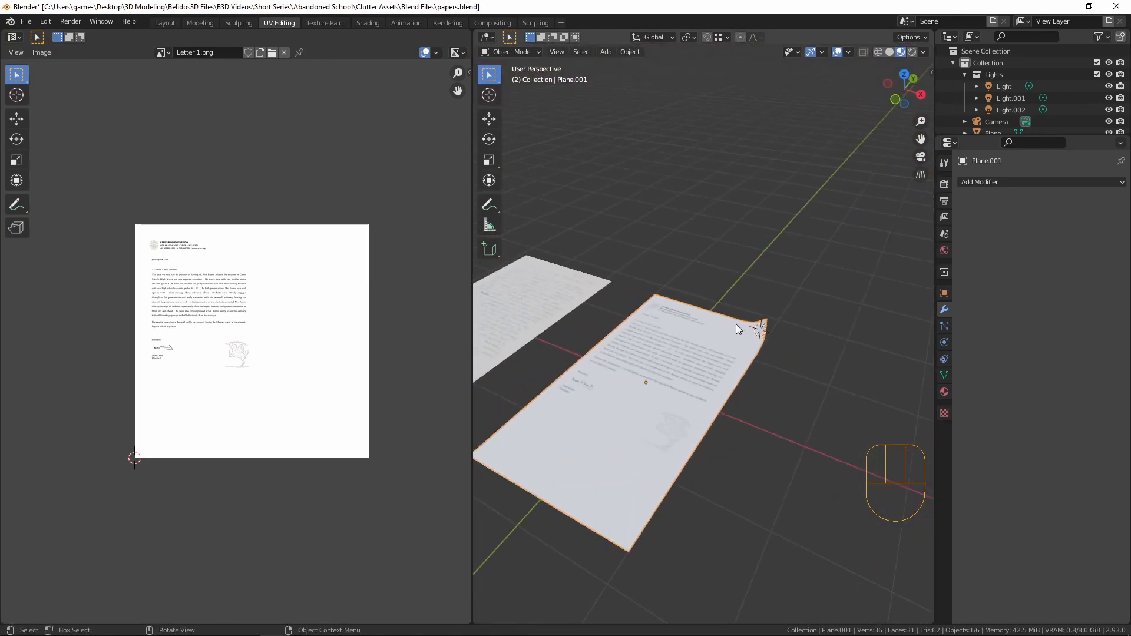
middle_click_drag(705, 362, 687, 343)
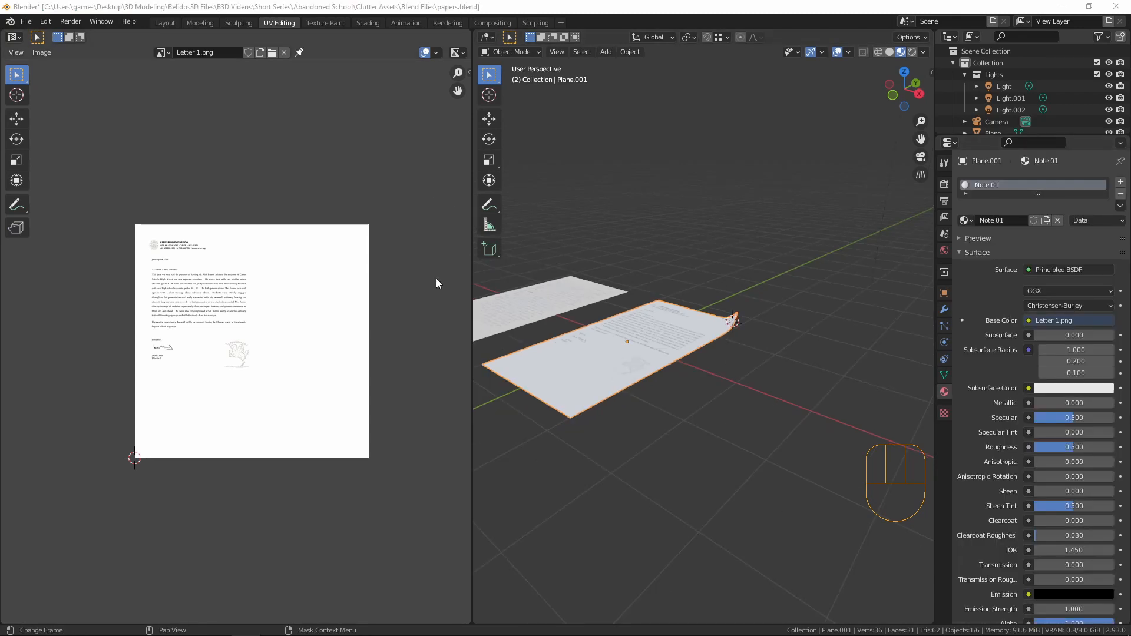
Select both paper sheets and move them together along the X axis in the negative direction, clearing the world origin.
middle_click_drag(814, 268, 793, 288)
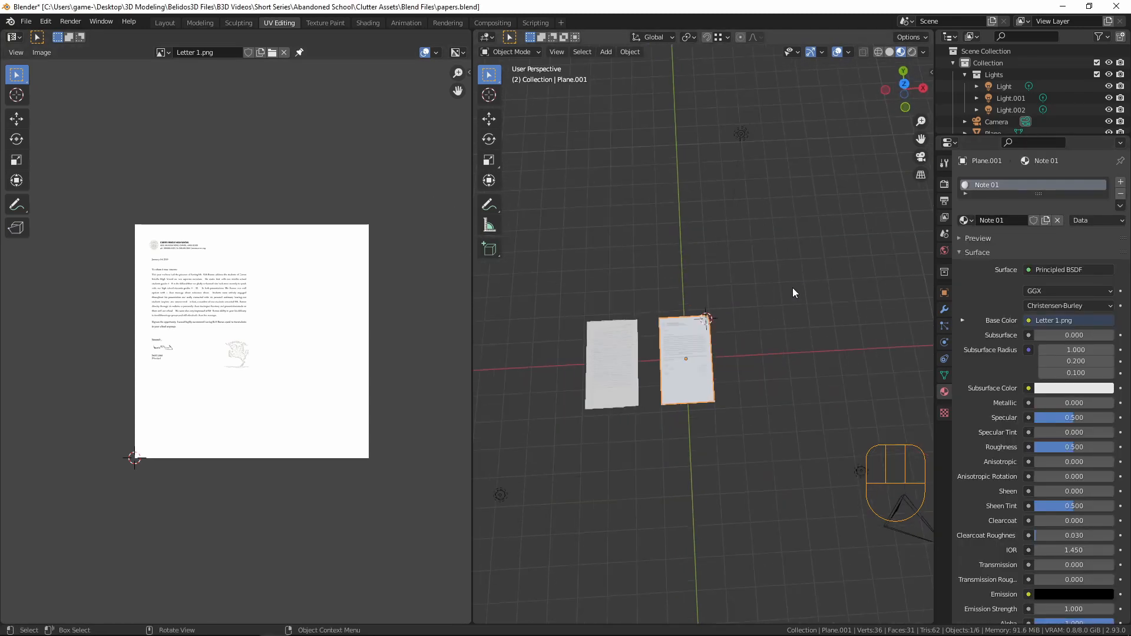
left_click(598, 362)
left_click(693, 362, "shift")
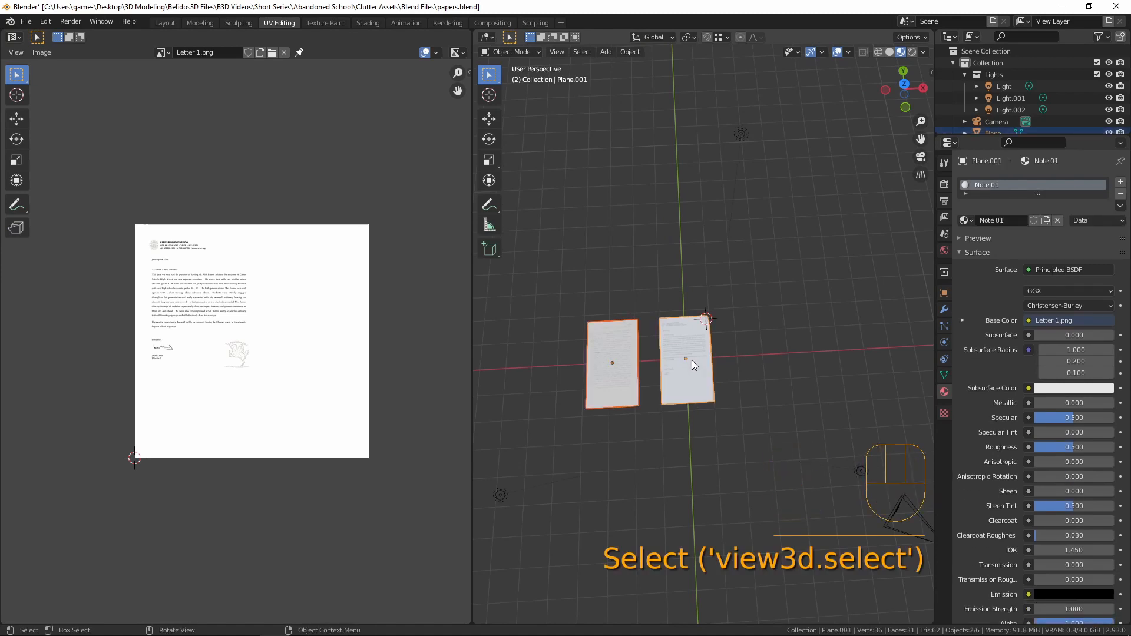
key("g")
key("x")
left_click(588, 382)
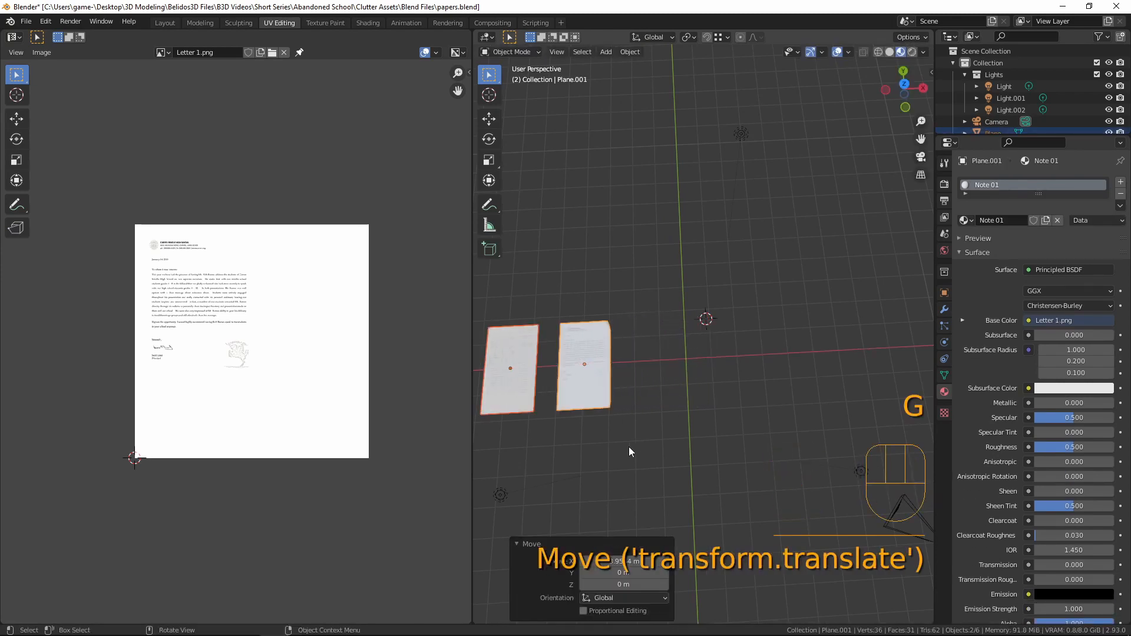
Duplicate the flat Note 04 sheet in place and reset the copy's location to the world origin.
left_click(530, 357)
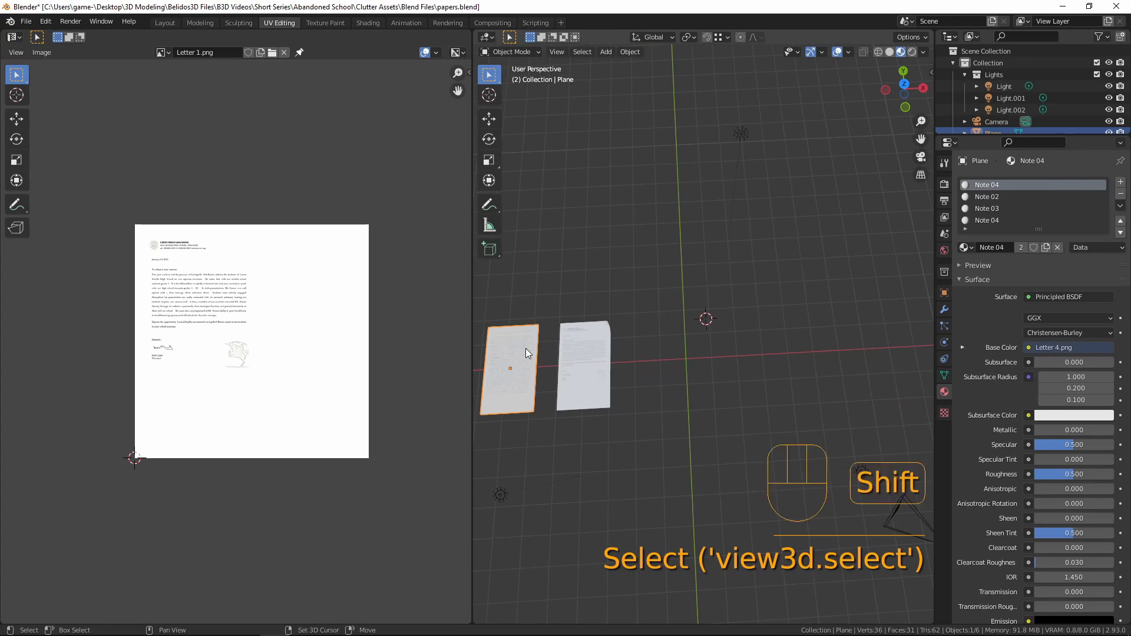
key("shift+d")
right_click(592, 108)
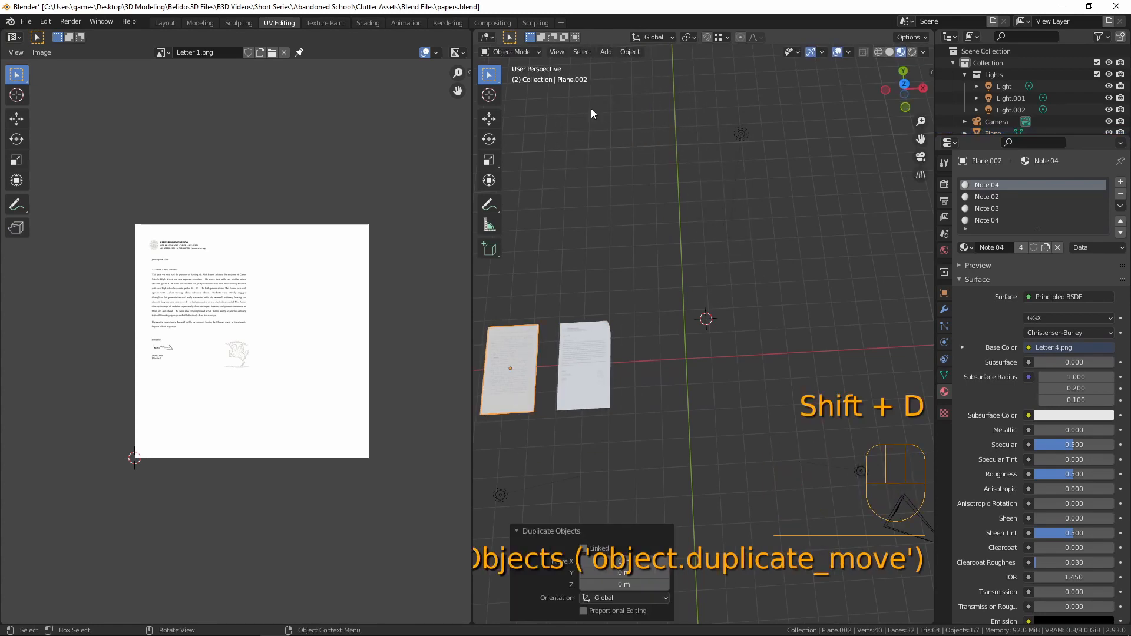
key("alt+g")
left_click(695, 381)
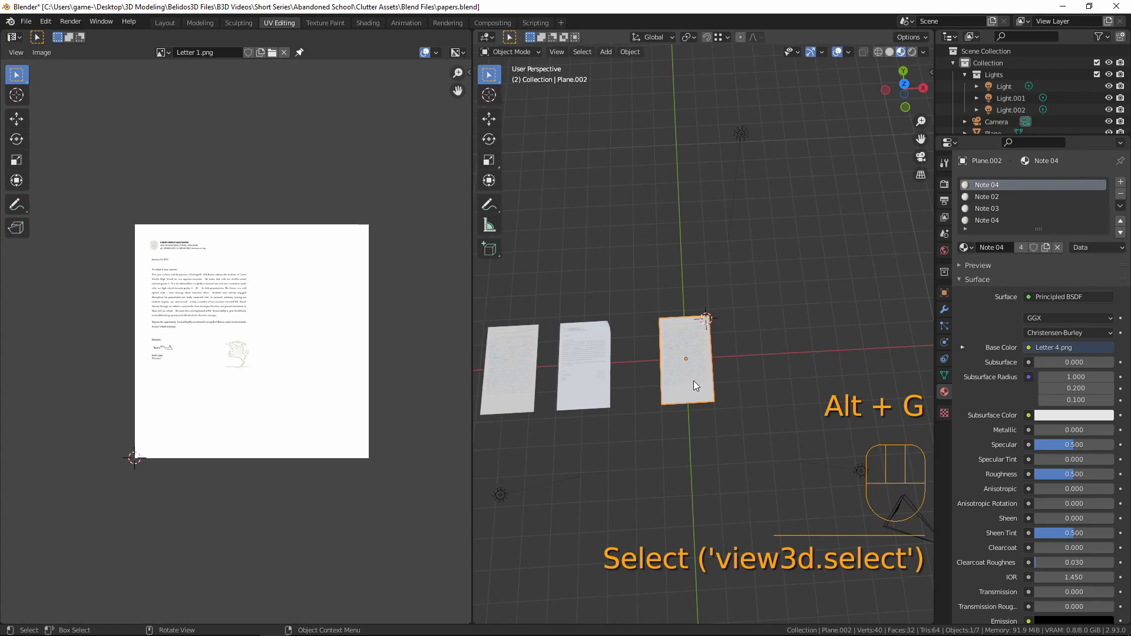
Assign the Note 03 material to the duplicated sheet's face.
key("KP_Decimal")
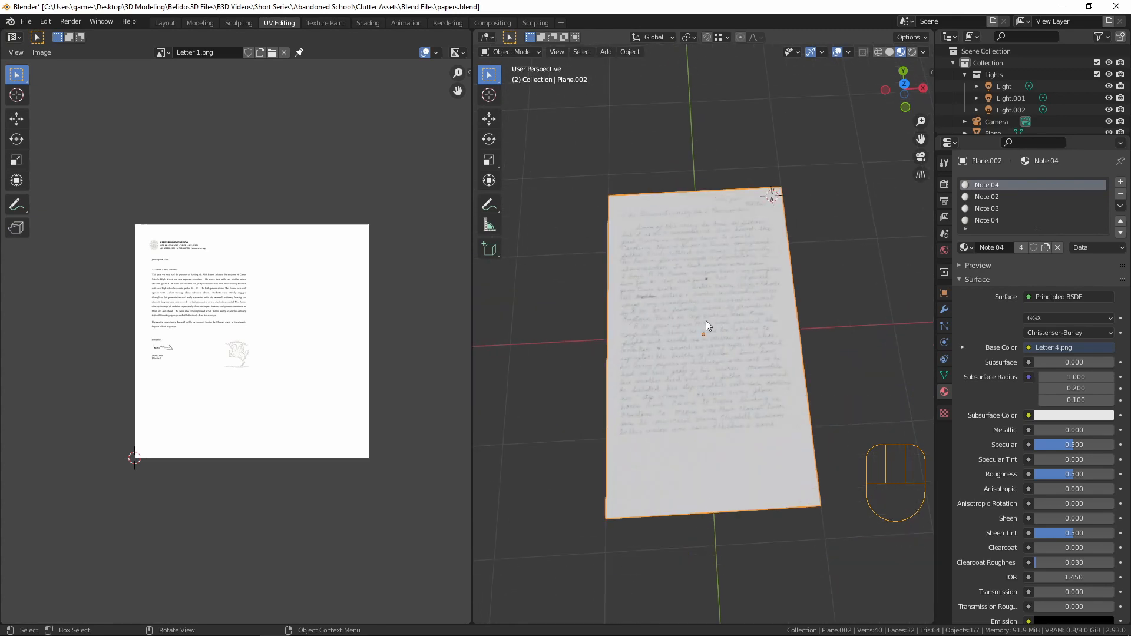
middle_click_drag(706, 321, 678, 316)
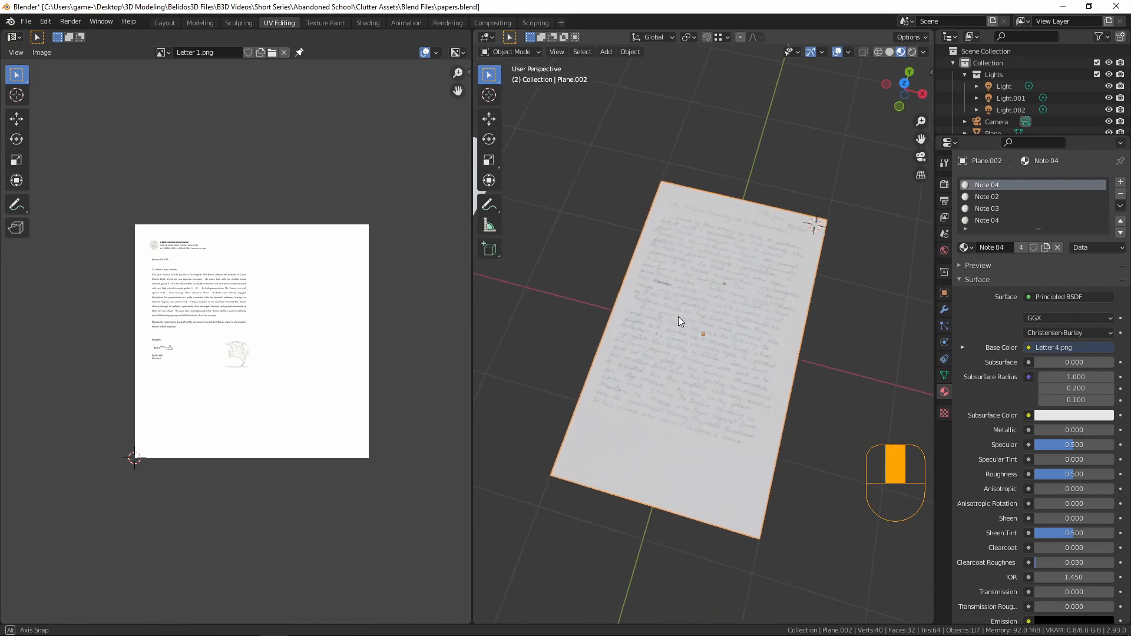
left_click(980, 208)
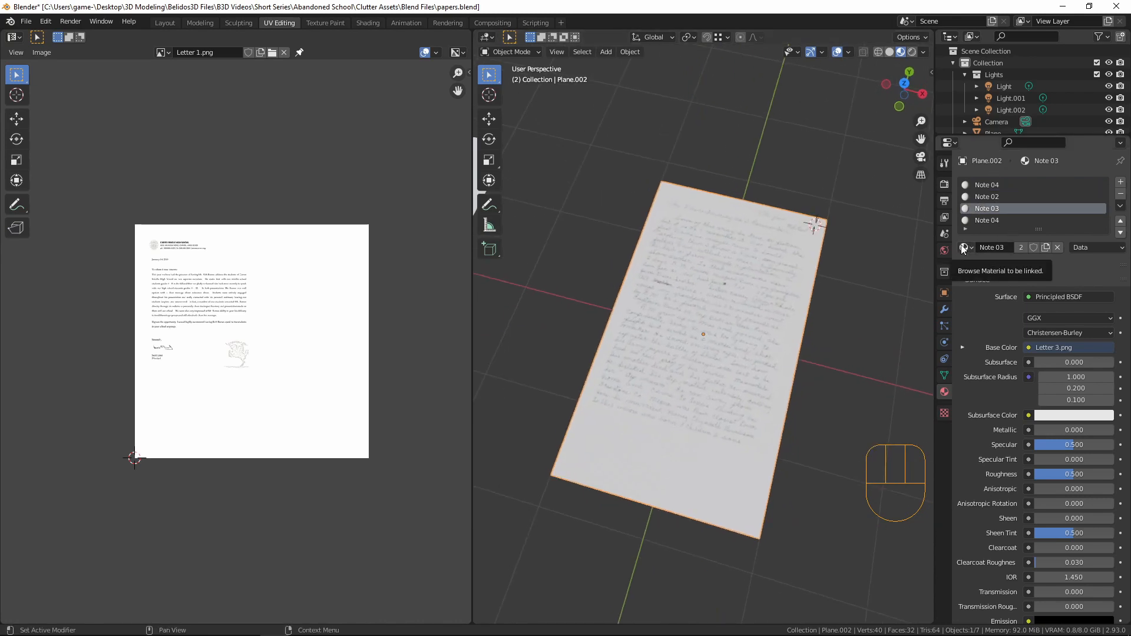
key("Tab")
left_click_drag(697, 309, 702, 319)
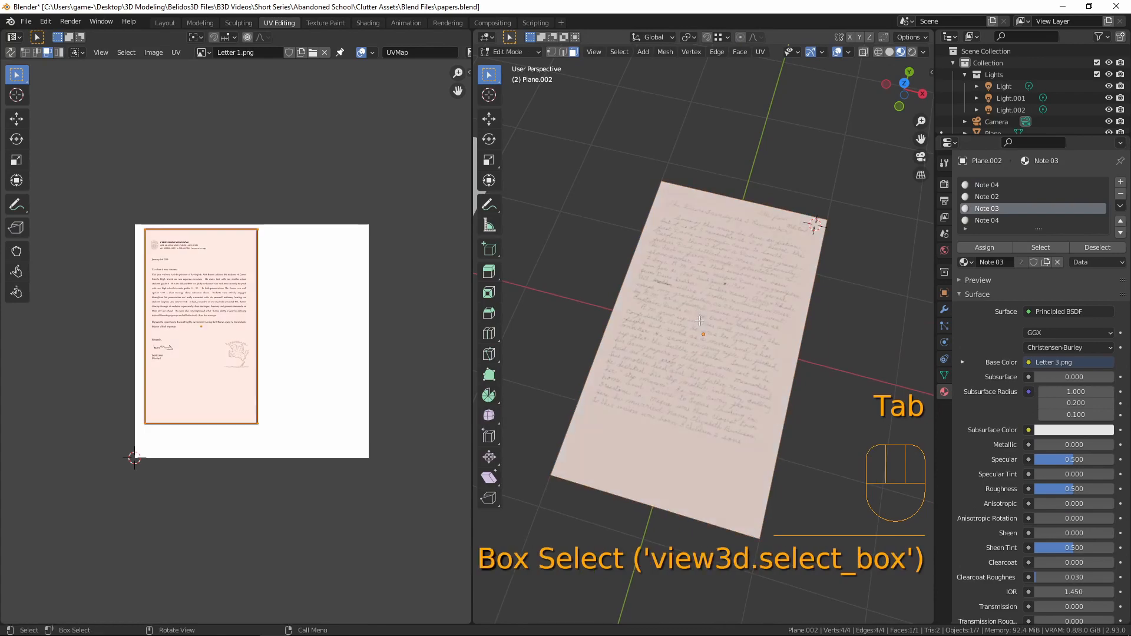
left_click(982, 244)
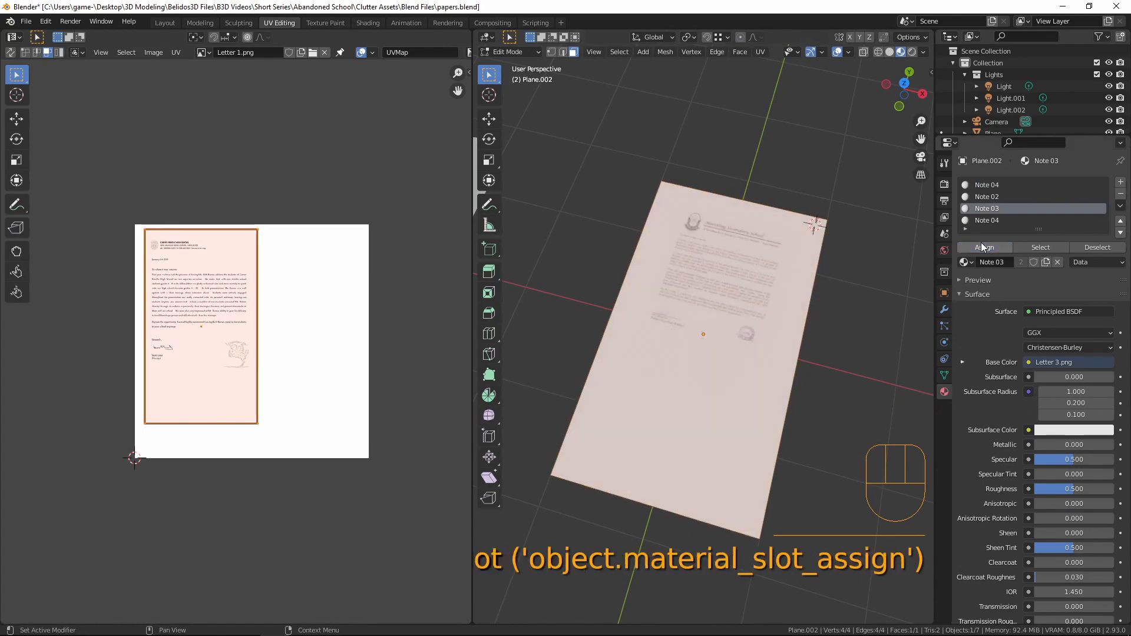
key("Tab")
Shrink the face's UVs in two passes, first by about 0.848, and move them over the Letter 3 text.
mouse_move(751, 285)
middle_mouse_down()
mouse_move(681, 238)
mouse_move(613, 270)
mouse_move(786, 291)
mouse_move(701, 264)
mouse_move(752, 266)
middle_mouse_up()
left_click(749, 270)
key("Tab")
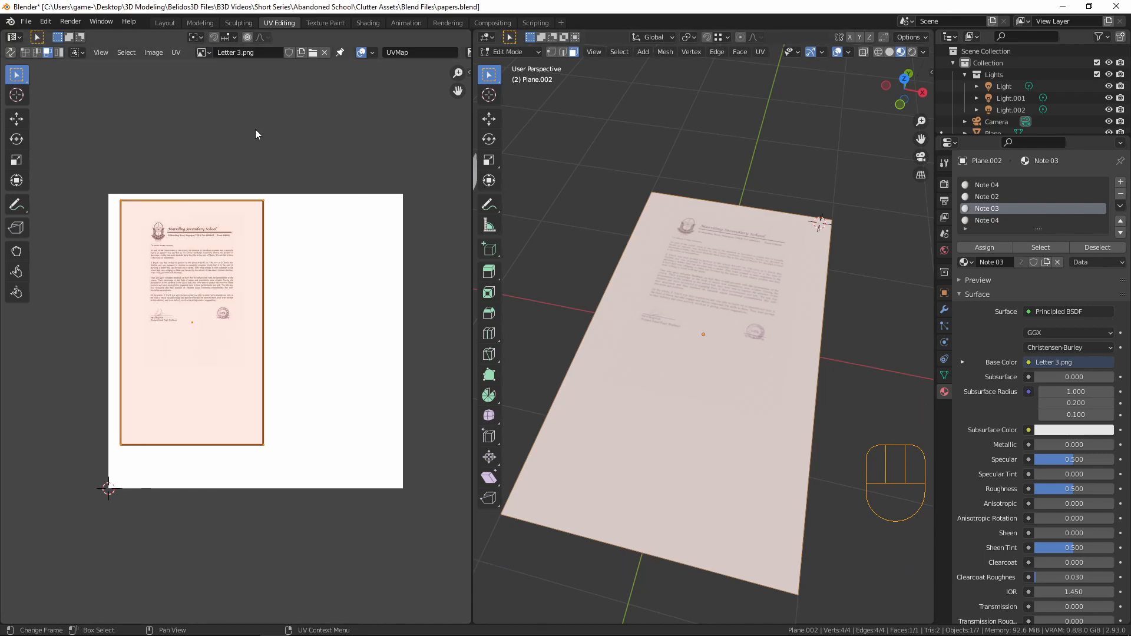
key("s")
left_click(316, 436)
key("g")
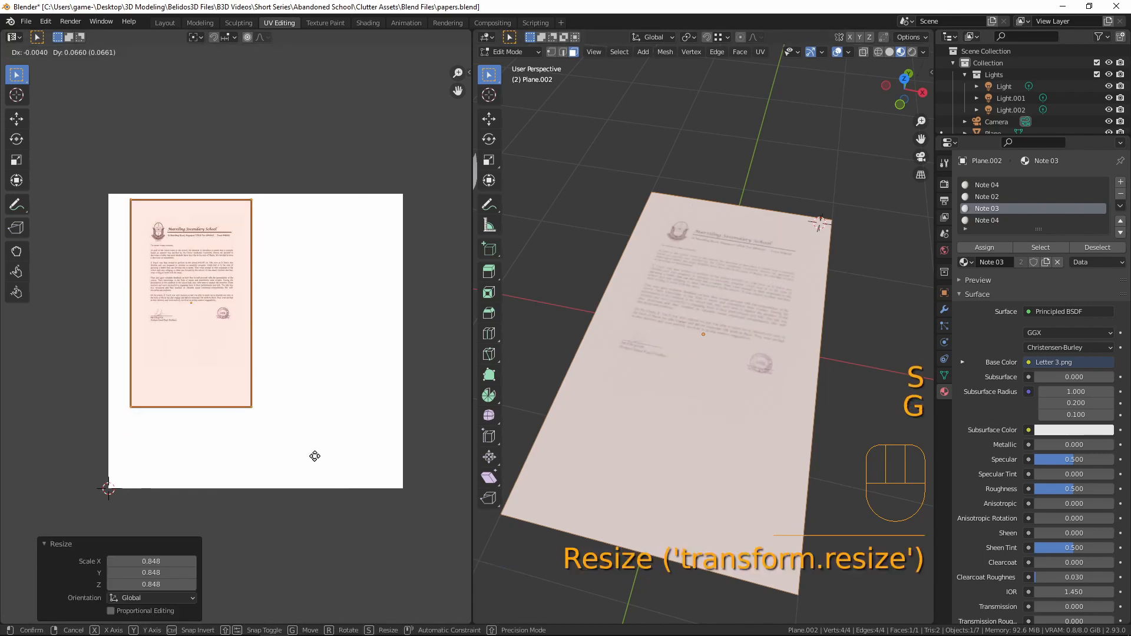
left_click(315, 458)
key("s")
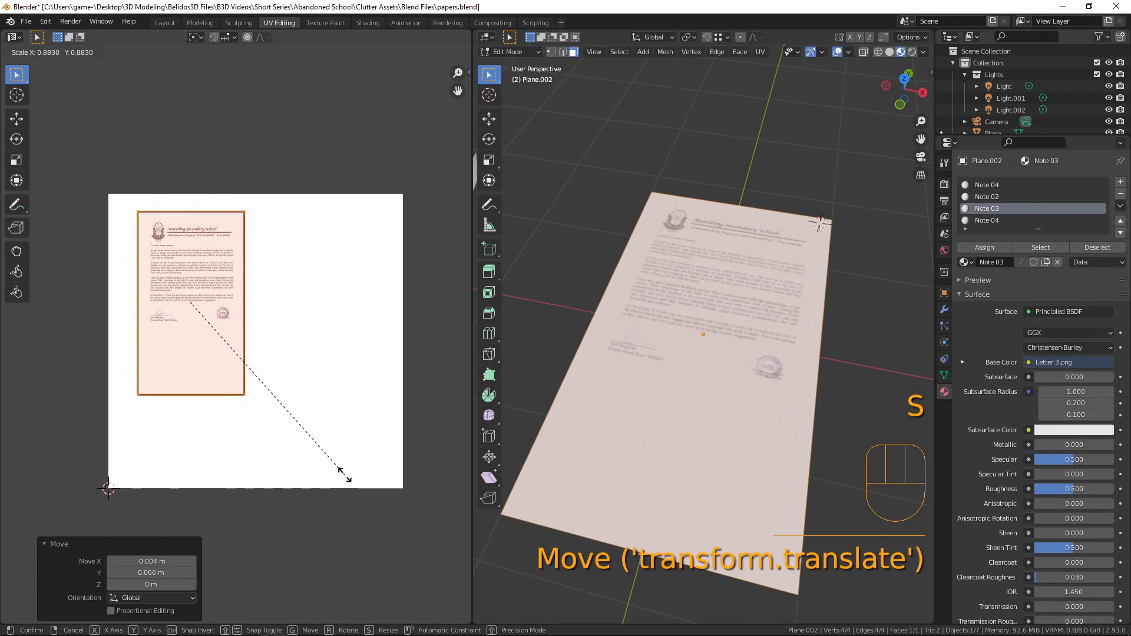
left_click(334, 485)
key("g")
left_click(333, 472)
Shorten the whole sheet object along the Y axis by a scale of about 0.822.
middle_click_drag(671, 427, 837, 312)
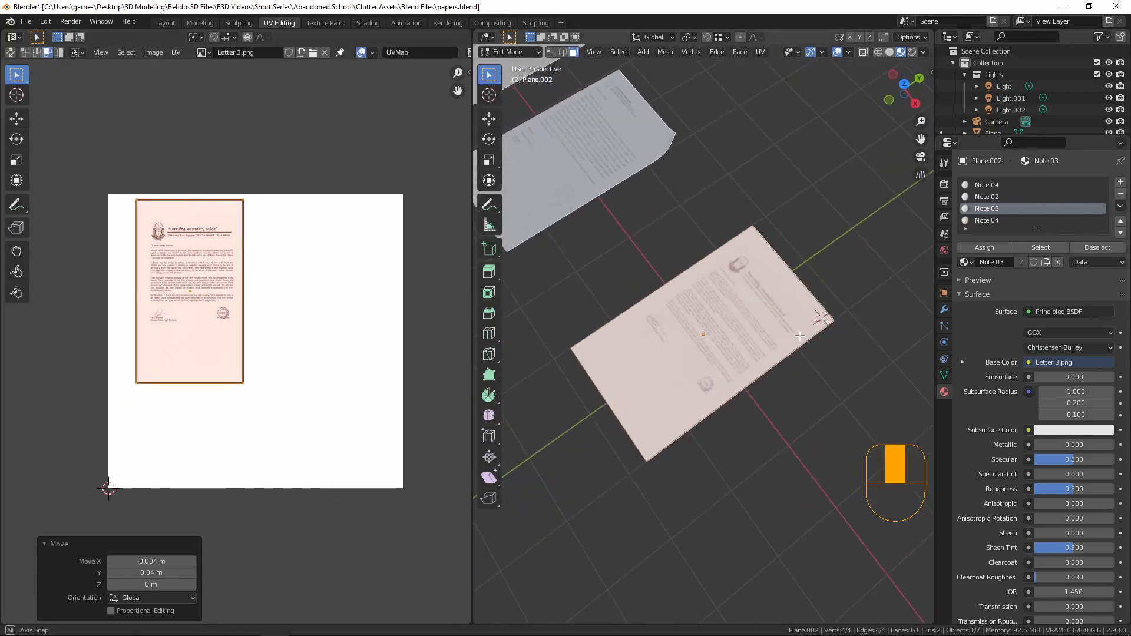
key("Tab")
key("s")
left_click(821, 317)
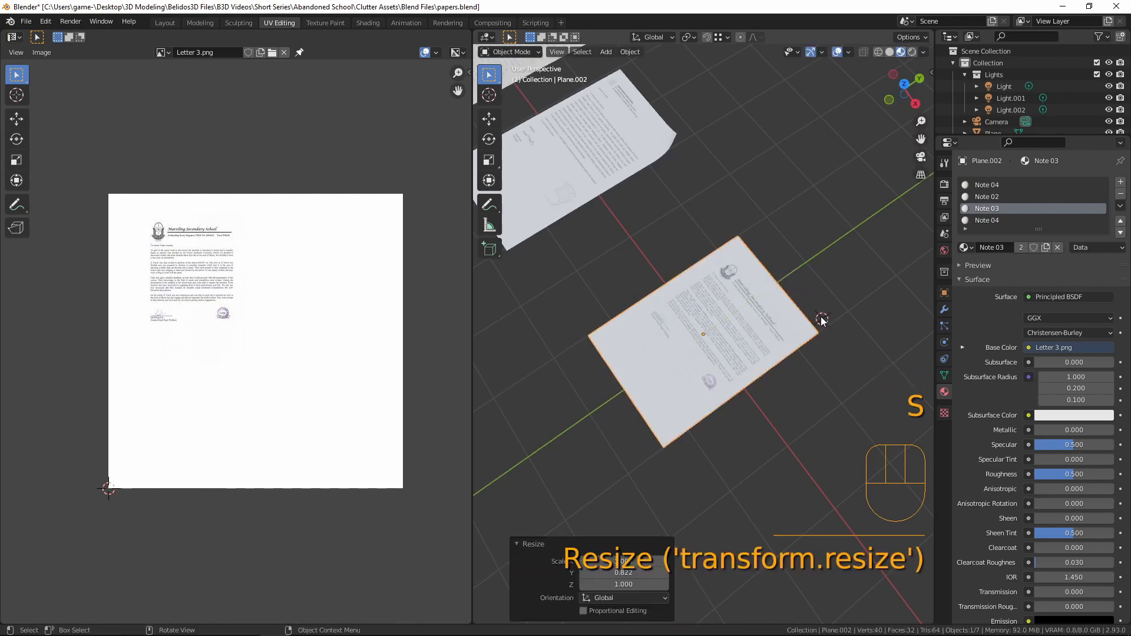
Unwrap the sheet's face again, scale its UVs to about 0.568, and move them about -0.012 m in X and 0.158 m in Y around the letter.
key("Tab")
key("u")
key("u")
key("s")
left_click(306, 381)
key("g")
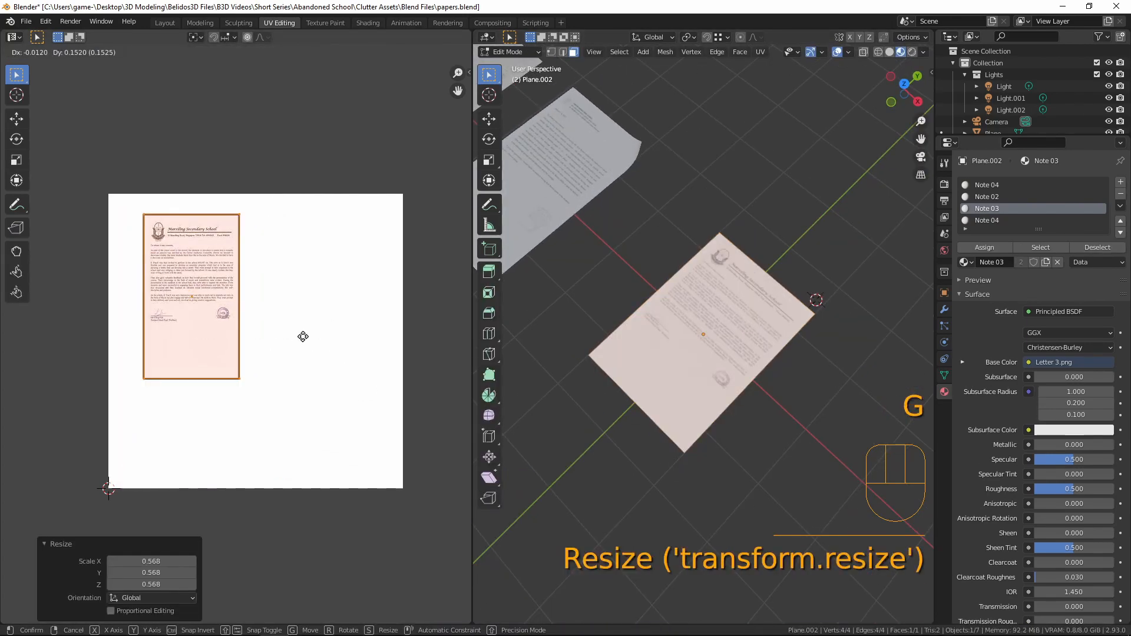
left_click(303, 335)
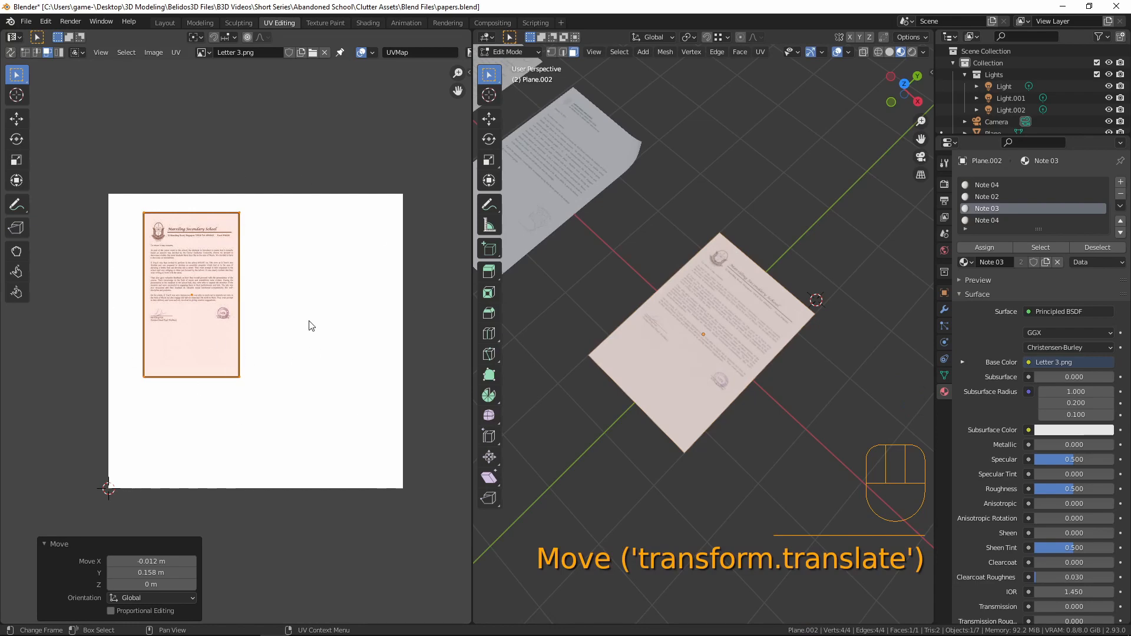
scroll(318, 312, "up", 3)
scroll(793, 399, "up", 3)
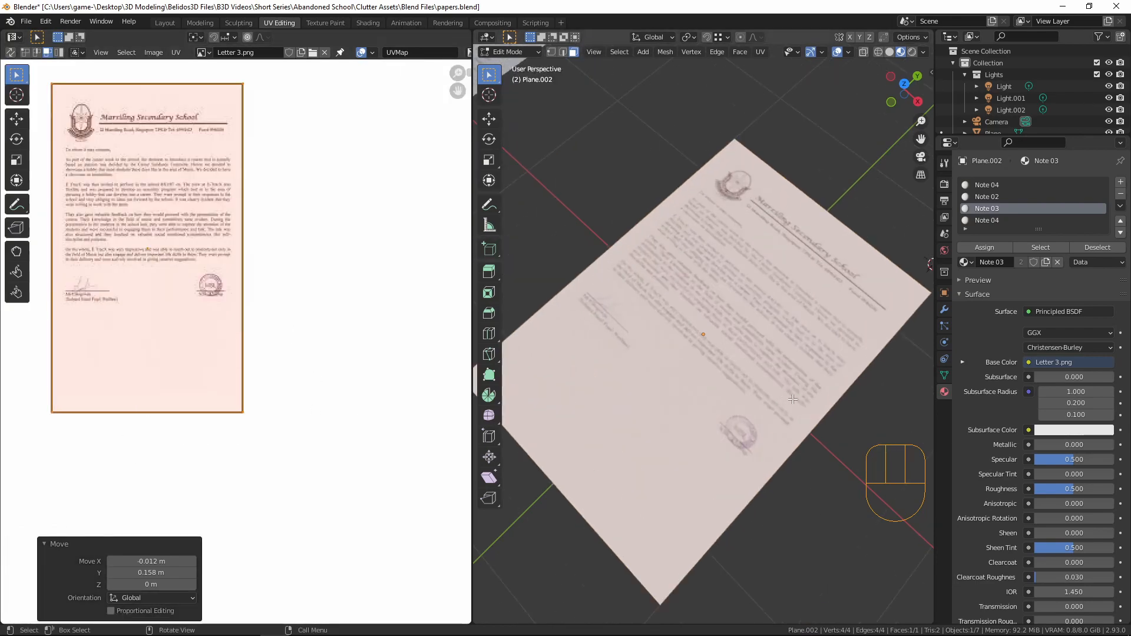
middle_click_drag(793, 399, 764, 355)
middle_click_drag(747, 309, 676, 314)
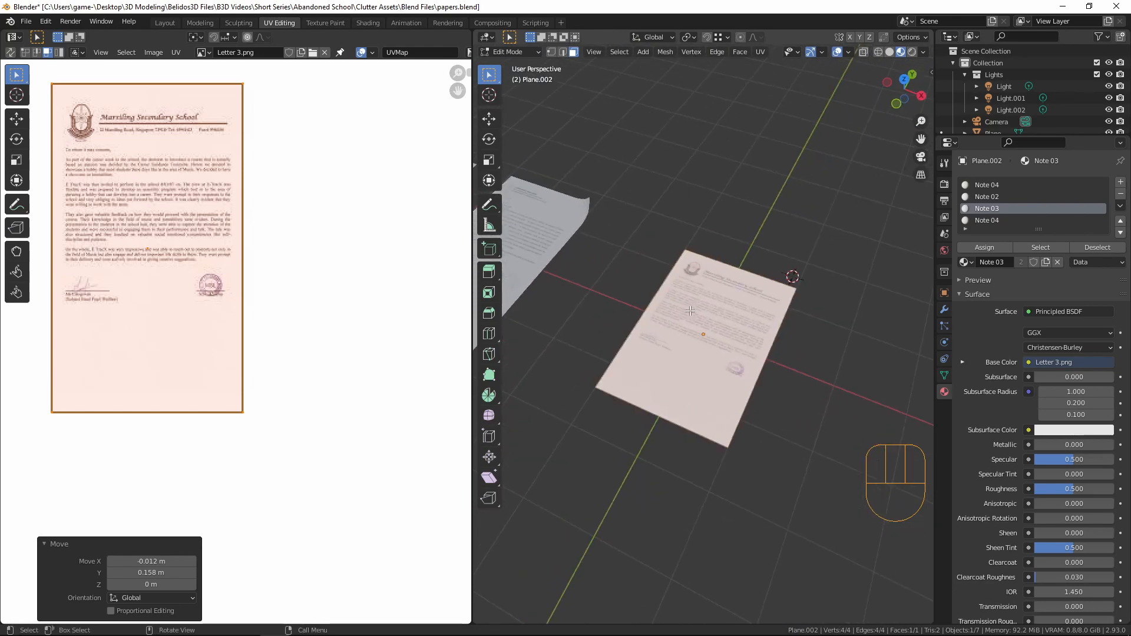
Cut the sheet's face diagonally across the middle with the Knife tool, from one long edge to the other.
key("Tab")
middle_click_drag(752, 381, 733, 303)
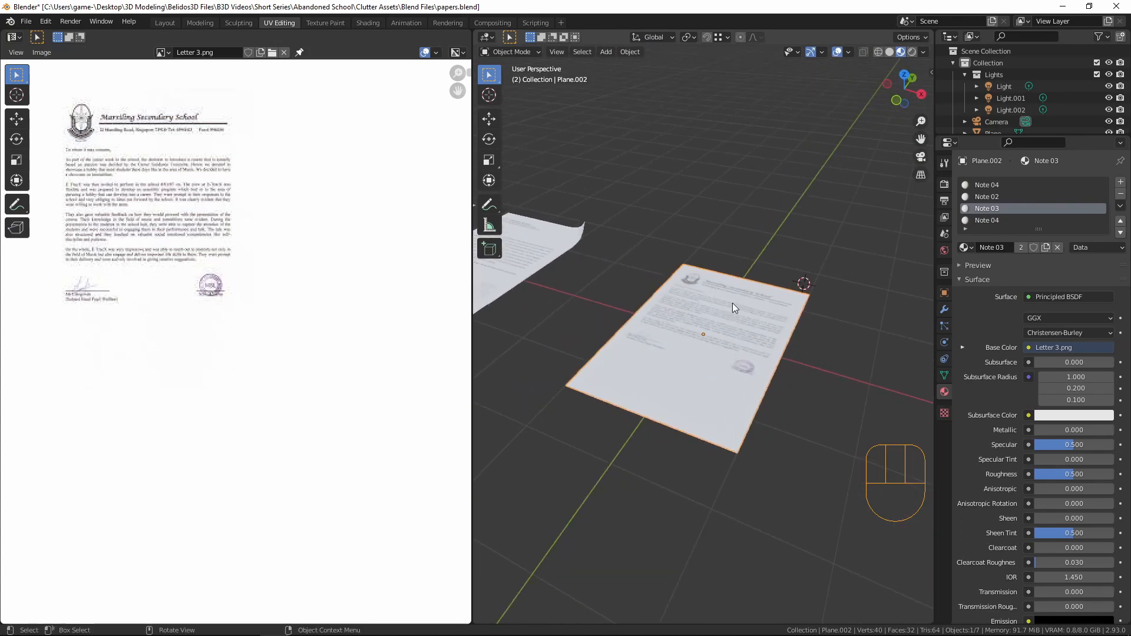
middle_click_drag(785, 380, 664, 423)
key("Tab")
middle_click_drag(698, 377, 710, 274)
key("k")
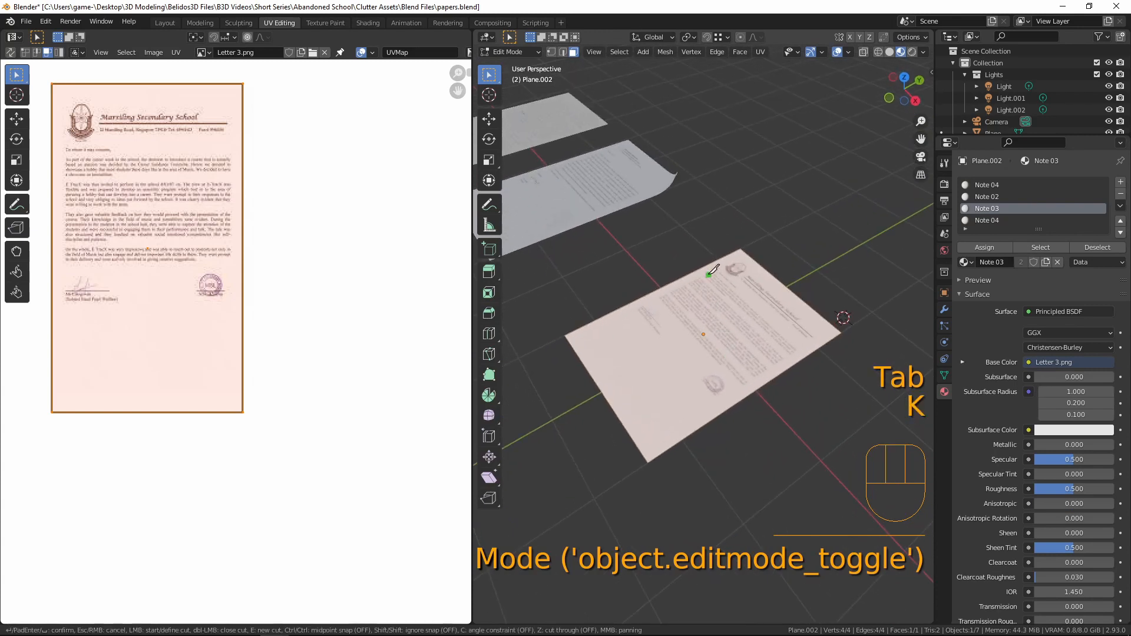
left_click(675, 281)
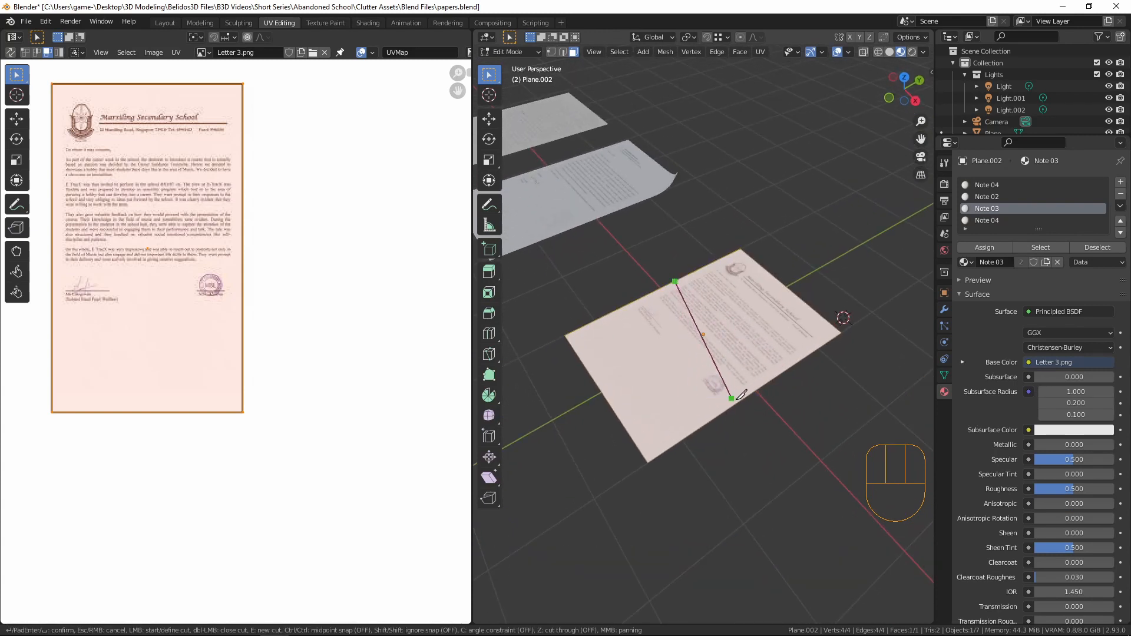
left_click(700, 416)
key("Return")
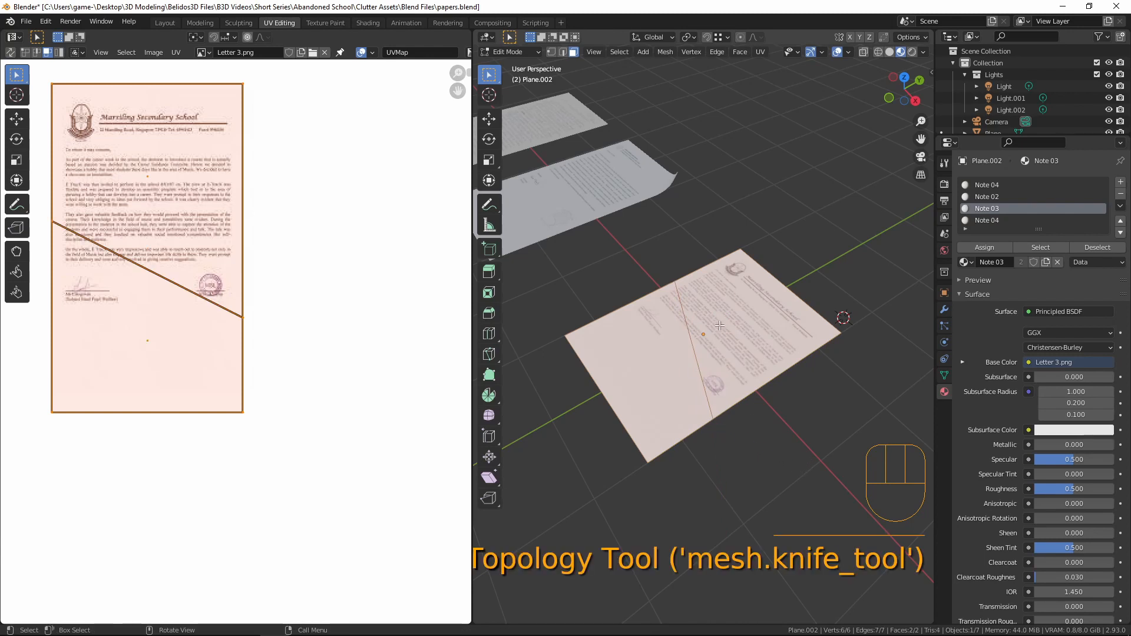
Bevel the diagonal cut edge with a width of about 0.228 m and 2 segments.
key("2")
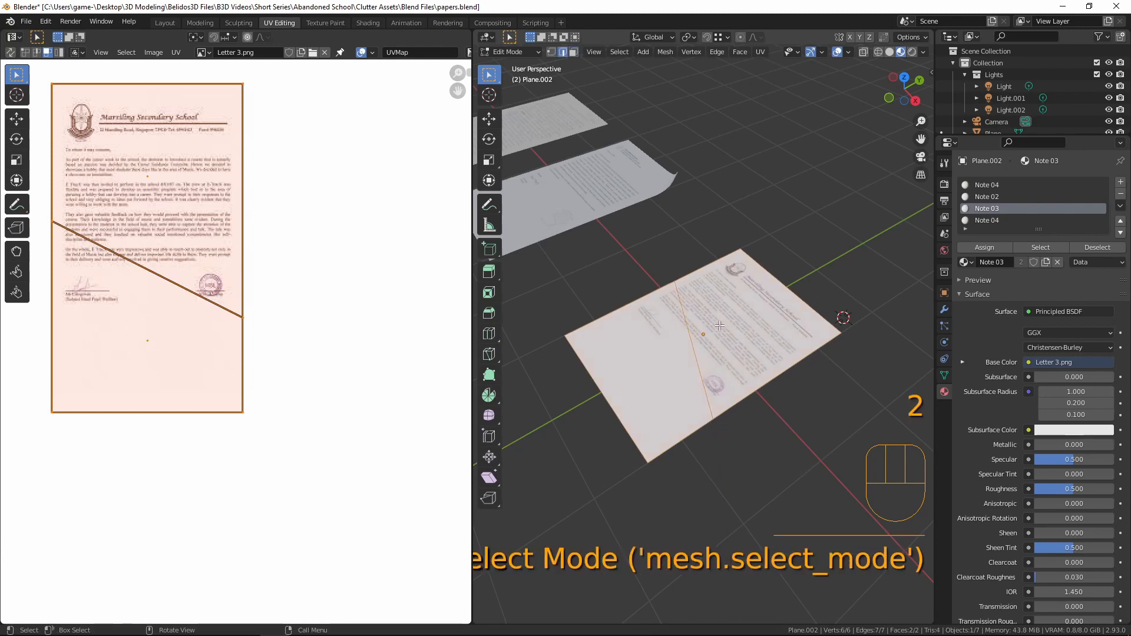
left_click(687, 337)
key("ctrl+b")
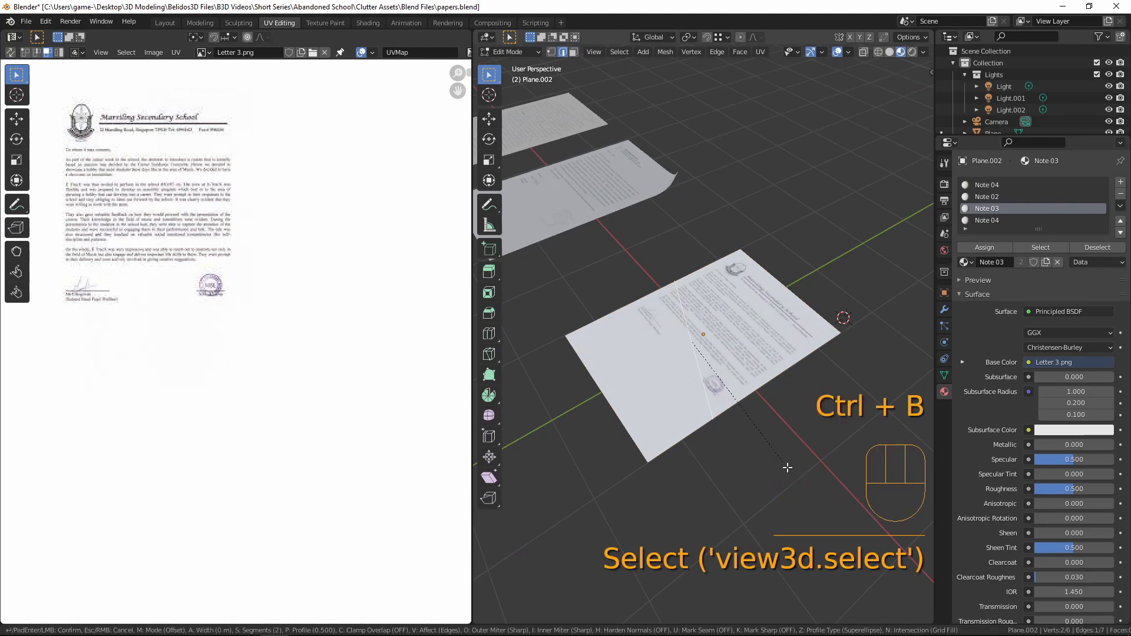
scroll(794, 492, "down", 1)
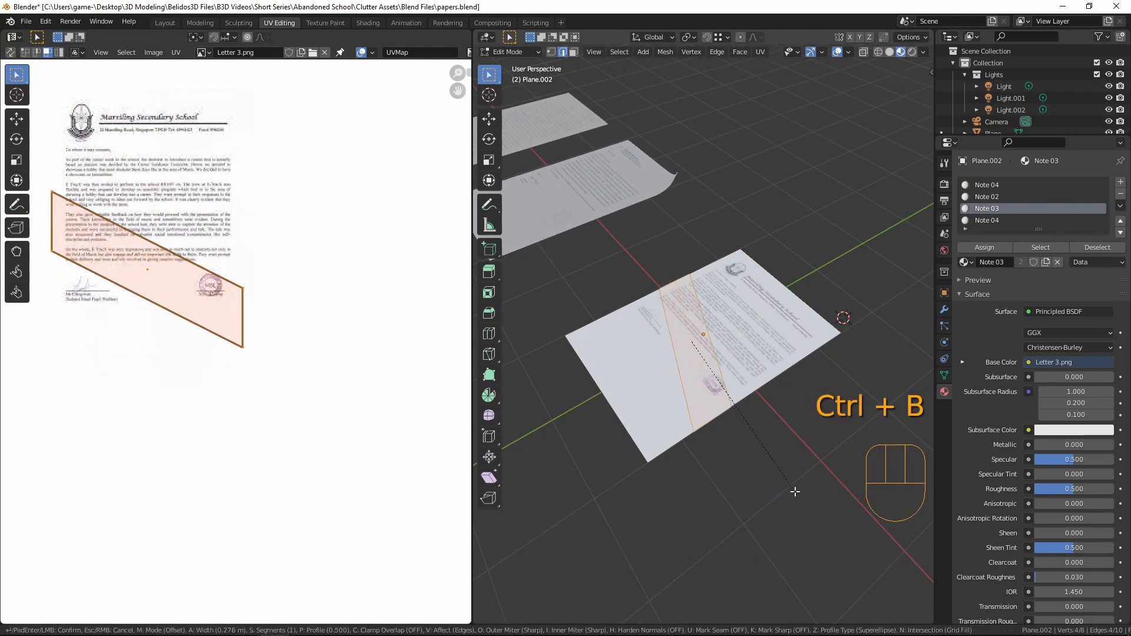
scroll(795, 491, "up", 1)
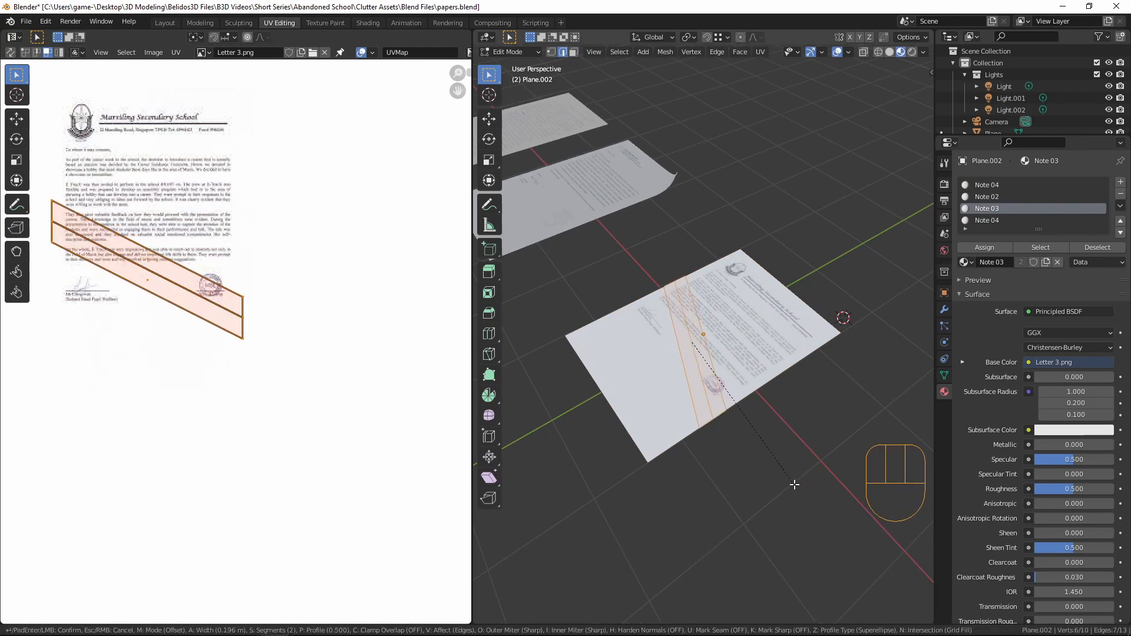
scroll(794, 484, "up", 1)
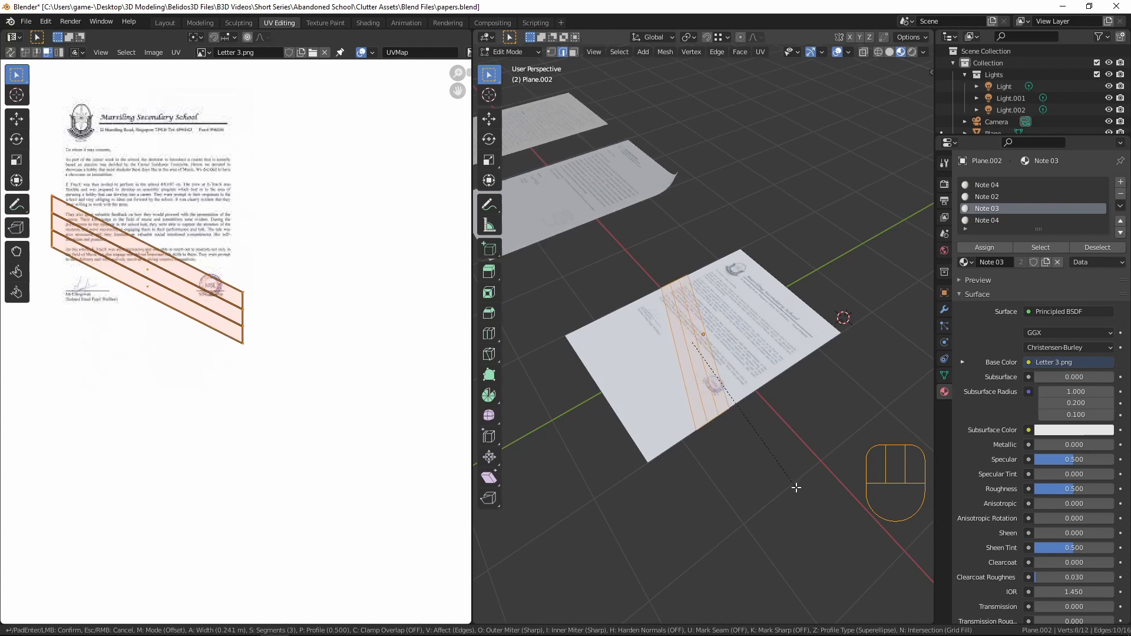
scroll(795, 485, "down", 1)
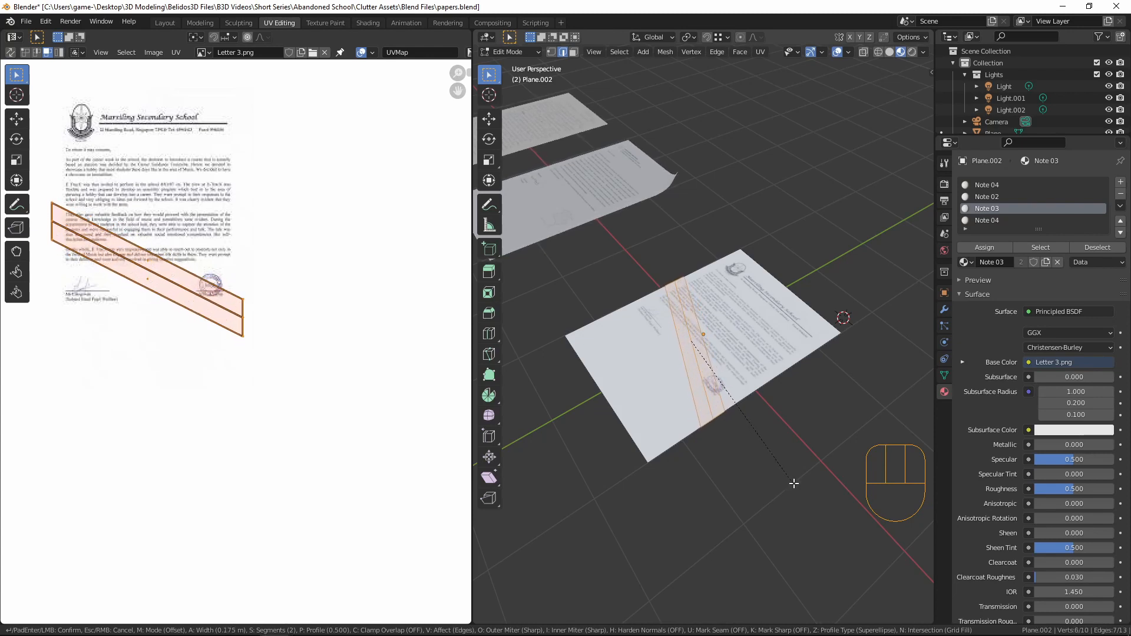
left_click(800, 484)
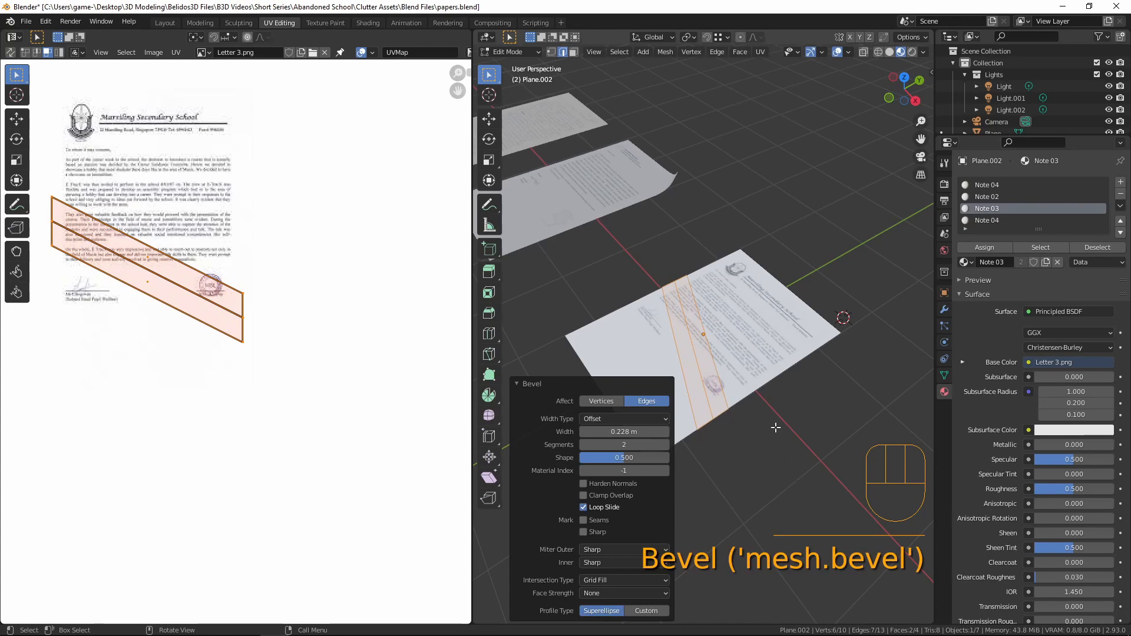
Raise the middle edge of the bevelled diagonal strip about 0.062 m along the Z axis to form a crease.
middle_click_drag(747, 425, 704, 458)
left_click(716, 352)
middle_click_drag(783, 440, 770, 425)
key("g")
key("z")
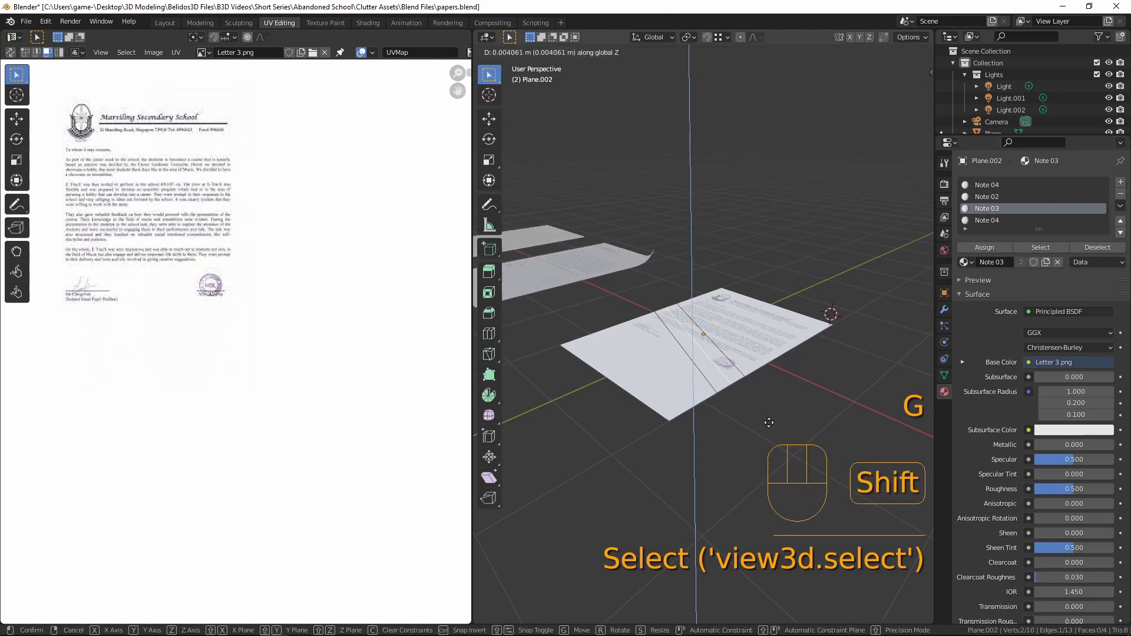
left_click(749, 381)
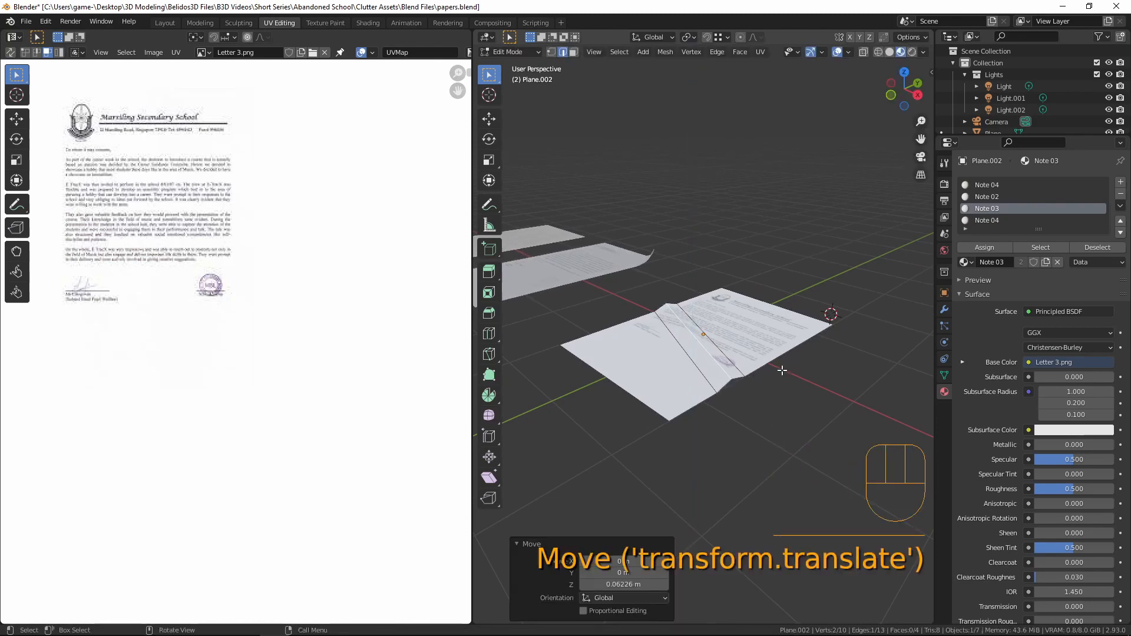
Bevel all three crease edges with a width of about 0.085 m and 2 segments, and return to Object Mode.
mouse_move(749, 381)
middle_mouse_down()
mouse_move(734, 357)
mouse_move(742, 373)
middle_mouse_up()
key("shift")
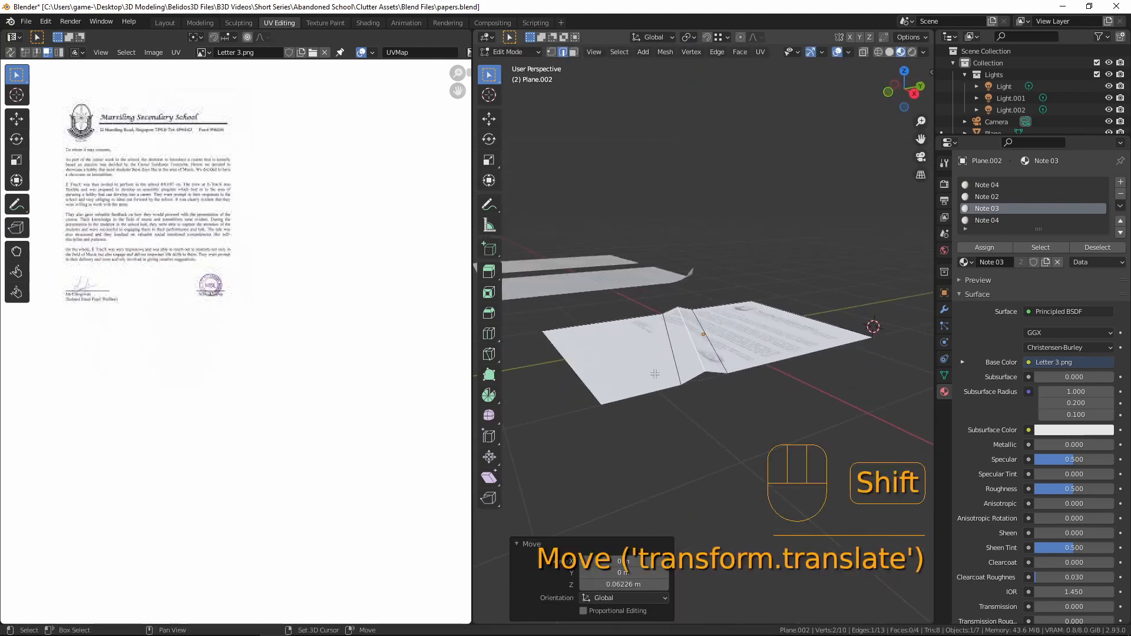
left_click(668, 362, "shift")
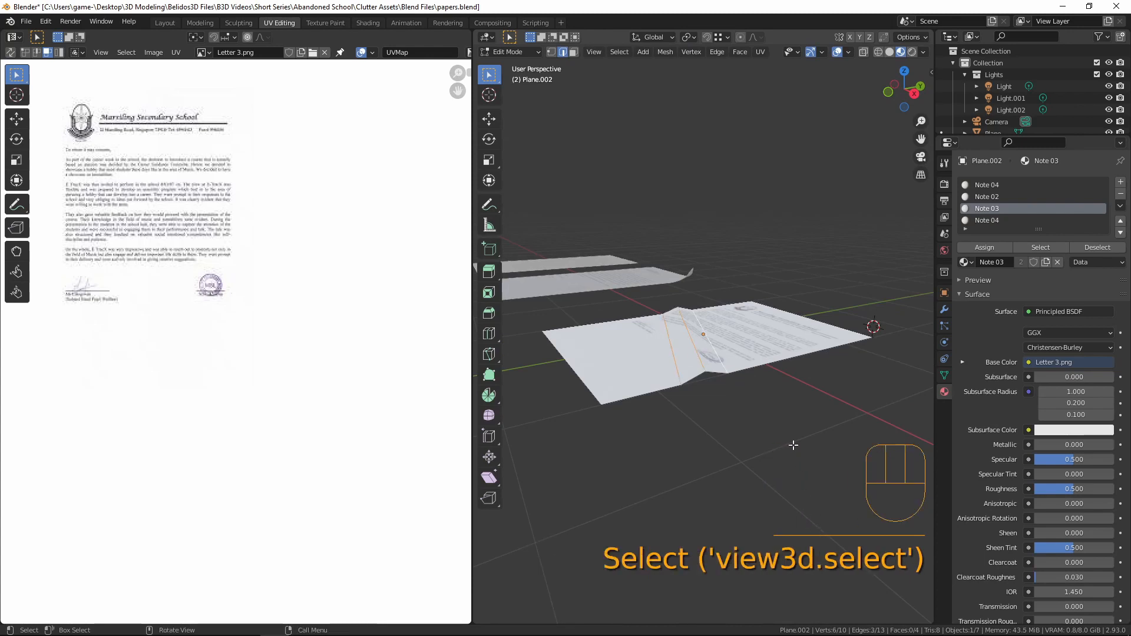
middle_click_drag(749, 458, 740, 455)
key("ctrl+b")
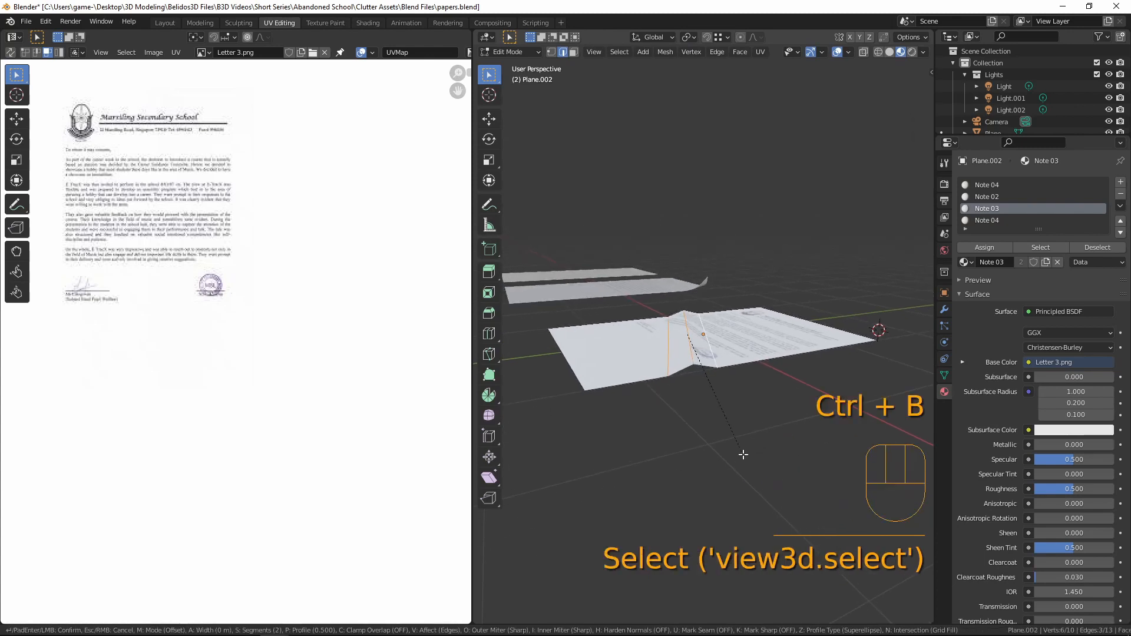
key("shift")
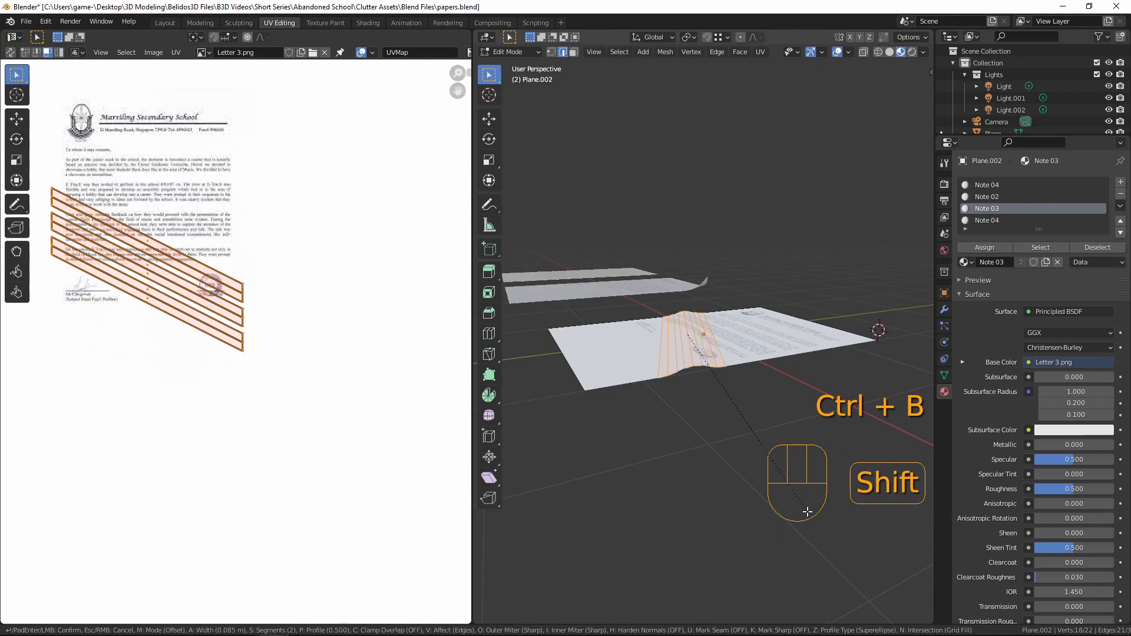
left_click(807, 513)
key("Tab")
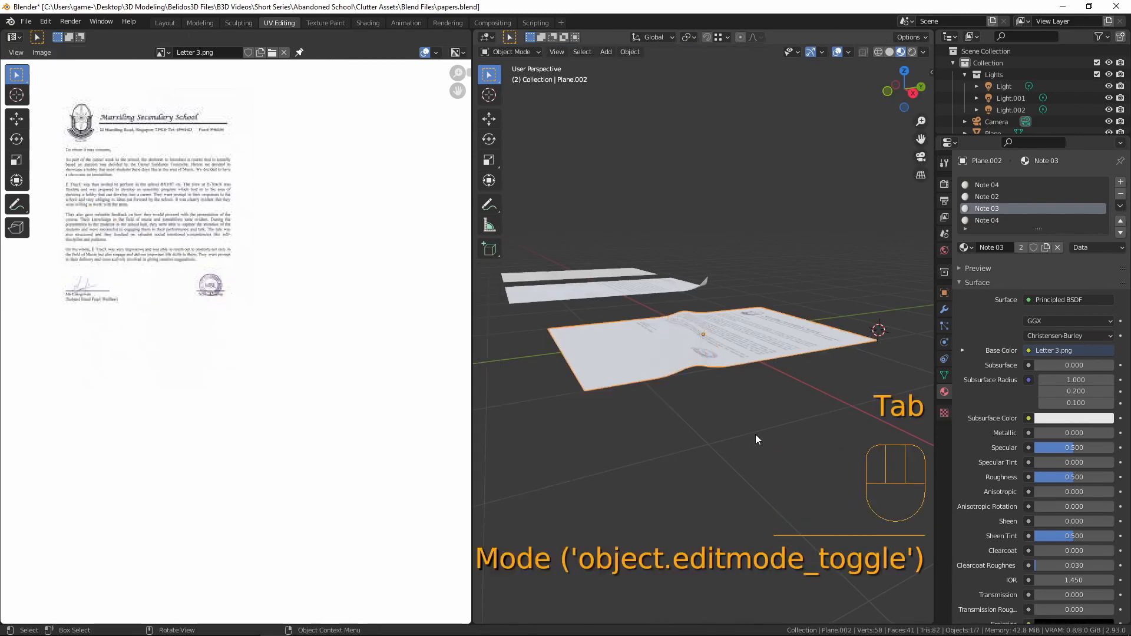
Select all three paper sheets and move them together along the X axis in the negative direction, clearing the world origin.
middle_click_drag(755, 433, 810, 396)
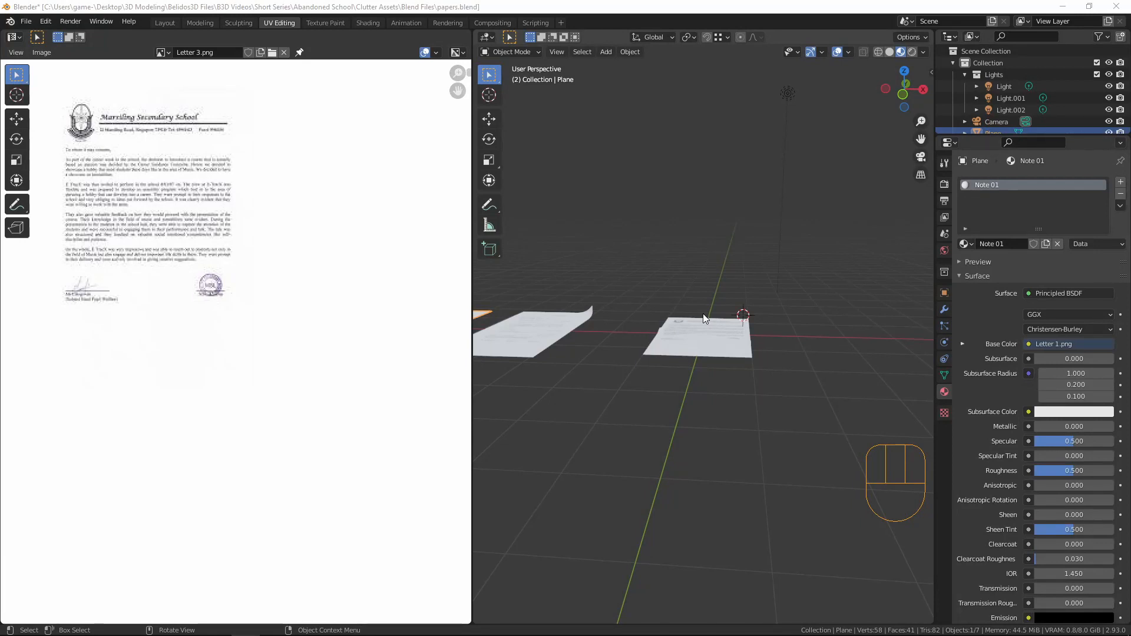
middle_click_drag(703, 313, 606, 317)
left_click(720, 334)
left_click(630, 312, "shift")
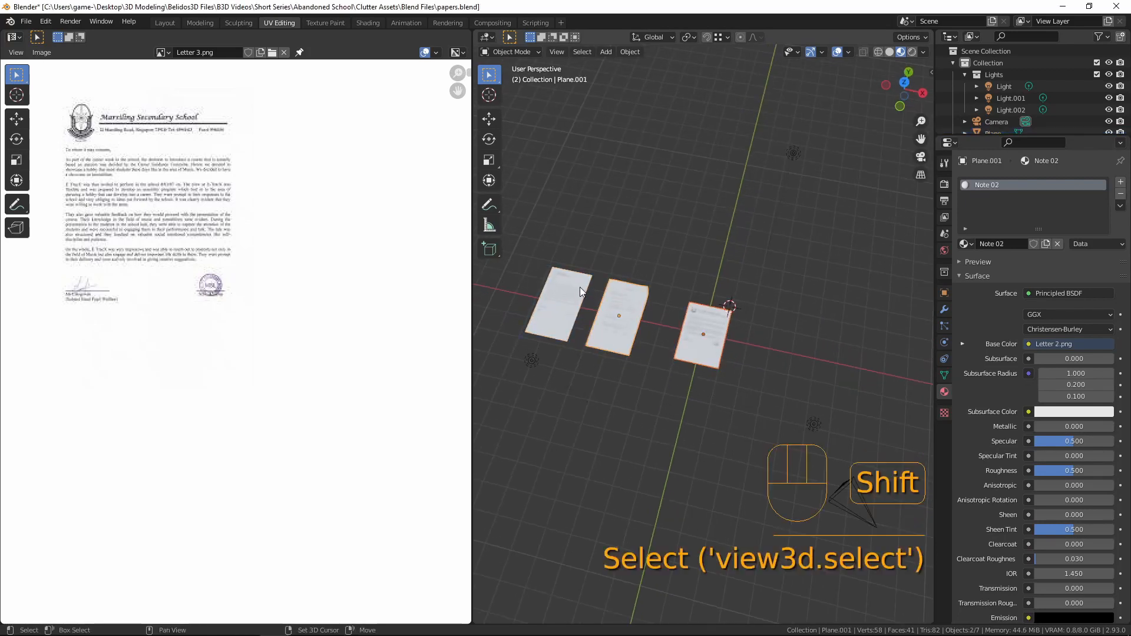
left_click(576, 289, "shift")
key("g")
key("x")
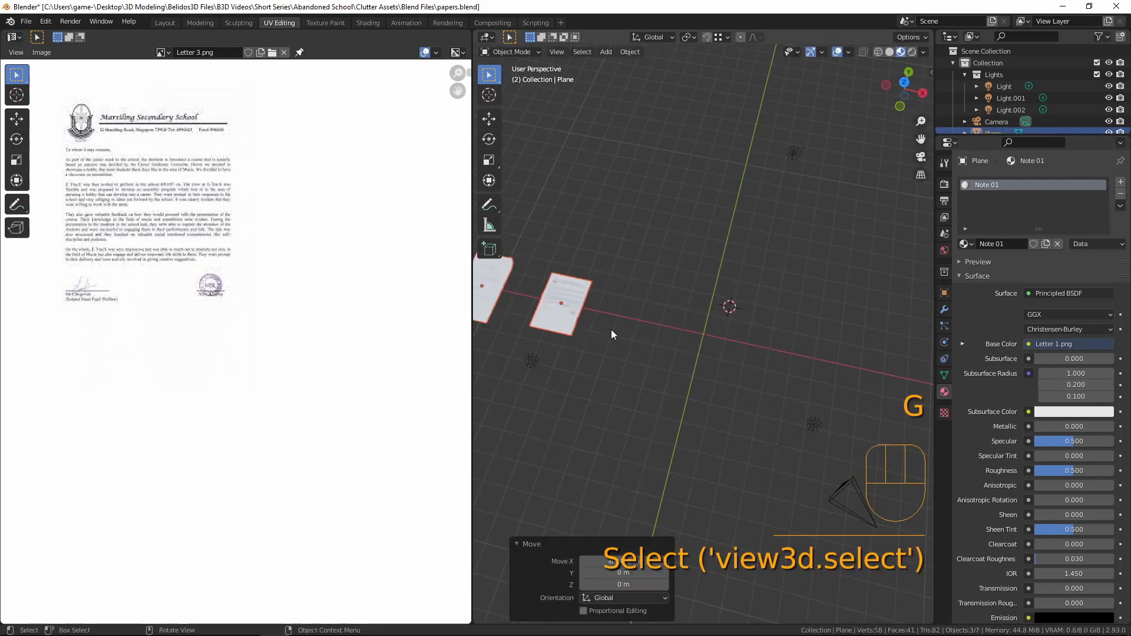
left_click(657, 333)
Duplicate the creased Note 03 sheet in place and reset the copy's location to the world origin.
left_click(626, 315)
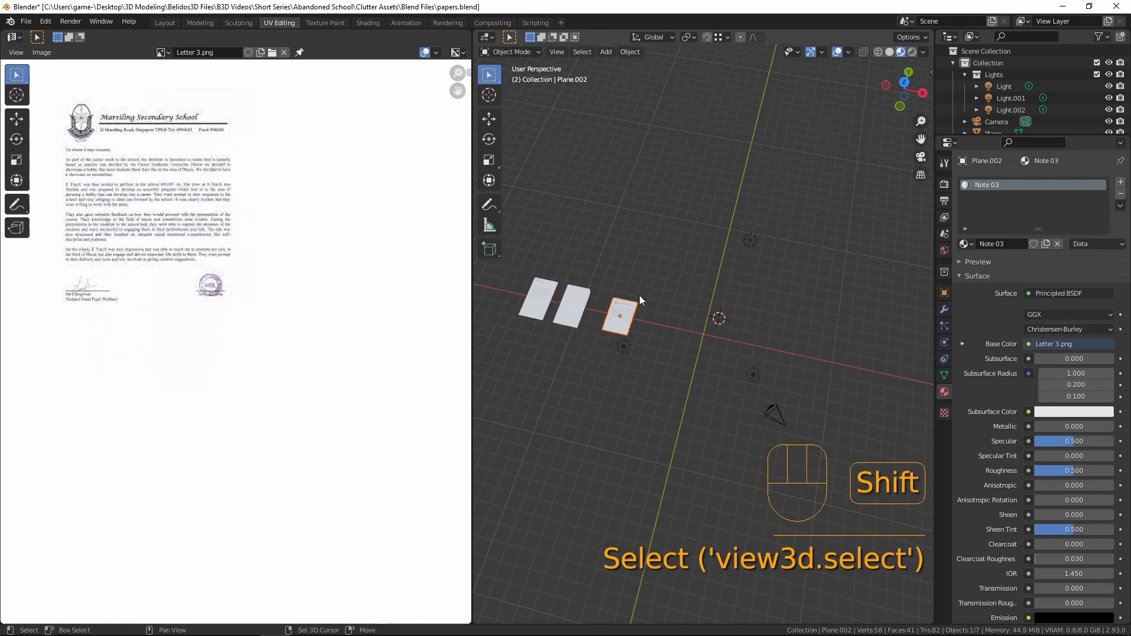
key("shift+d")
right_click(727, 150)
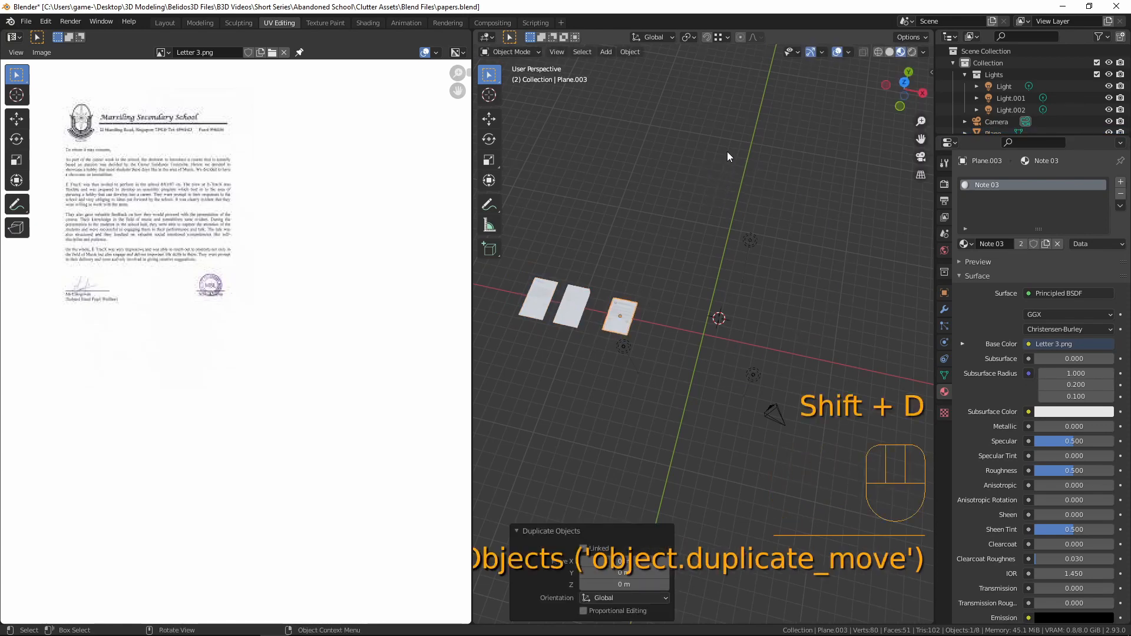
key("alt+g")
scroll(762, 377, "up", 5)
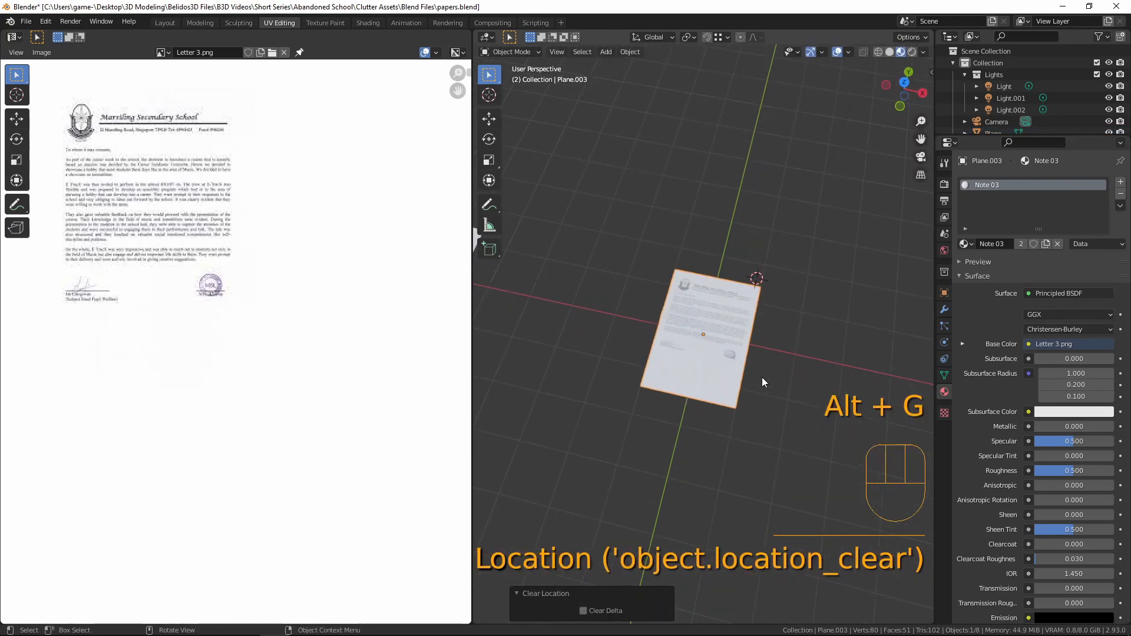
Dissolve all the diagonal crease edges on the duplicated sheet so it becomes a single flat face.
key("KP_Decimal")
key("KP_0")
key("KP_Decimal")
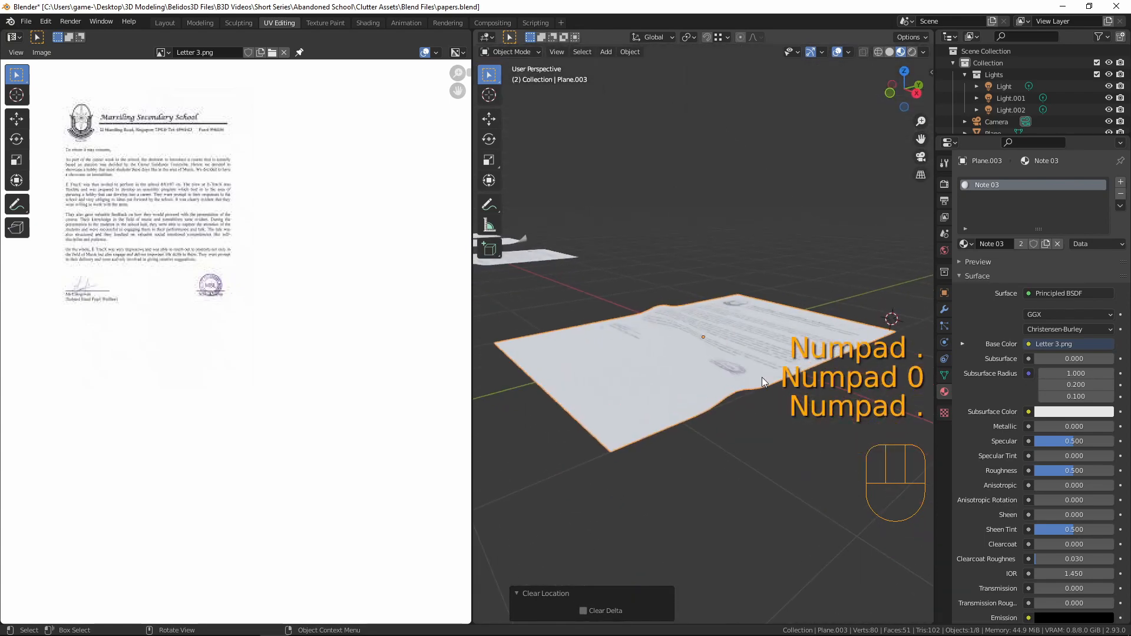
middle_click_drag(712, 299, 825, 363)
key("Tab")
scroll(757, 323, "down", 3)
left_click_drag(652, 287, 742, 444)
key("x")
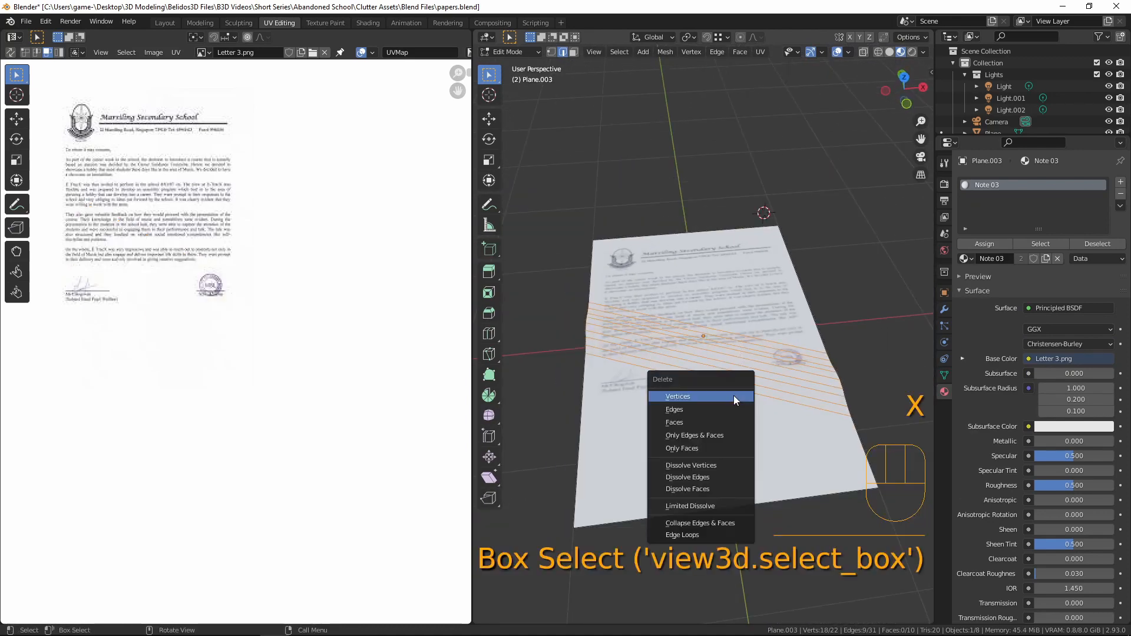
key("i")
middle_click_drag(778, 405, 743, 195)
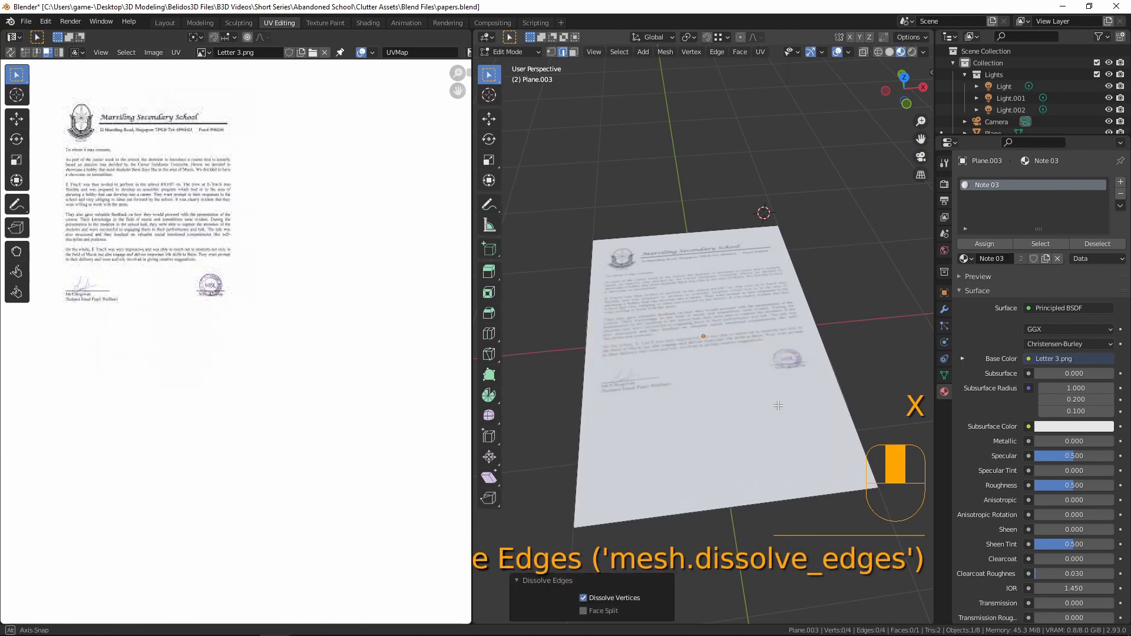
Assign the Note 04 material to the flattened sheet and load Letter 4.png in the UV editor.
left_click(552, 52)
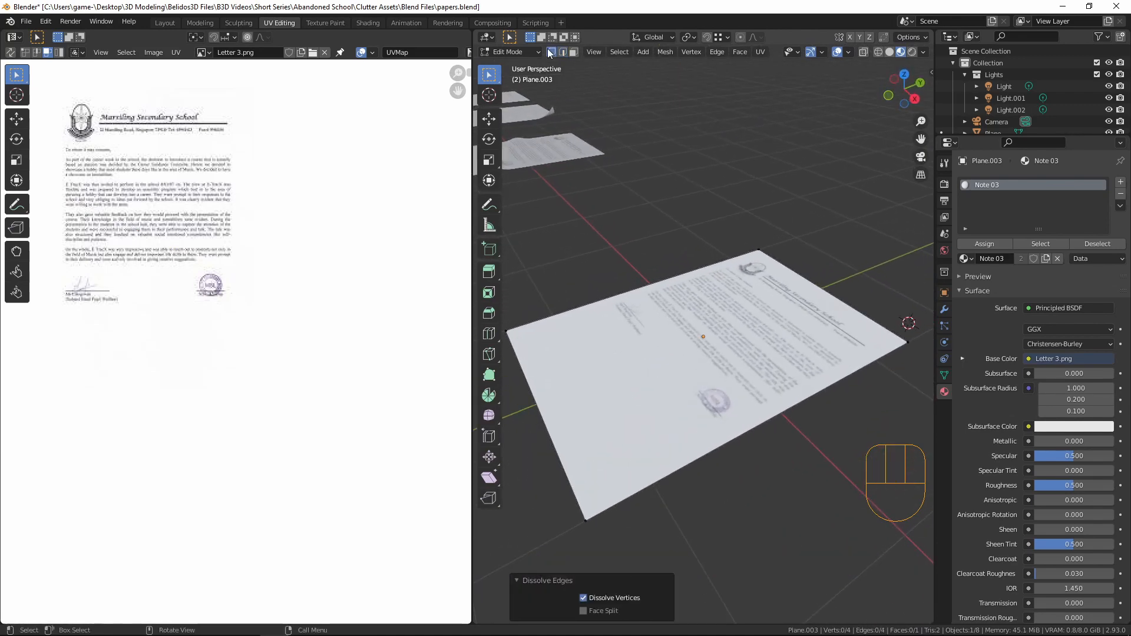
middle_click_drag(743, 342, 597, 395, "alt")
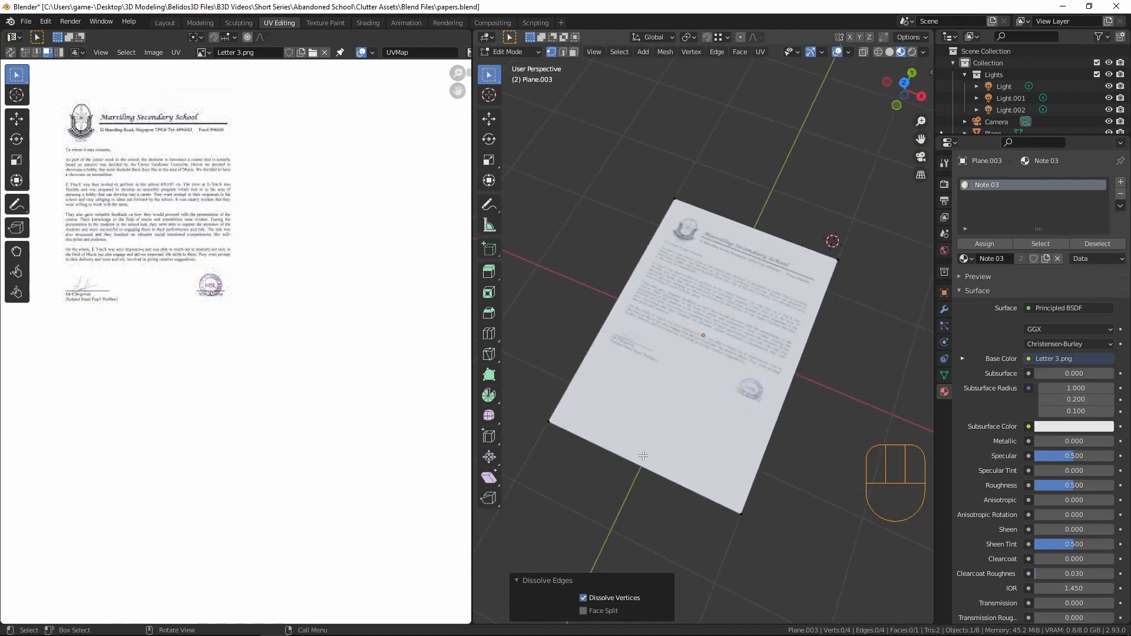
middle_click_drag(665, 357, 857, 306)
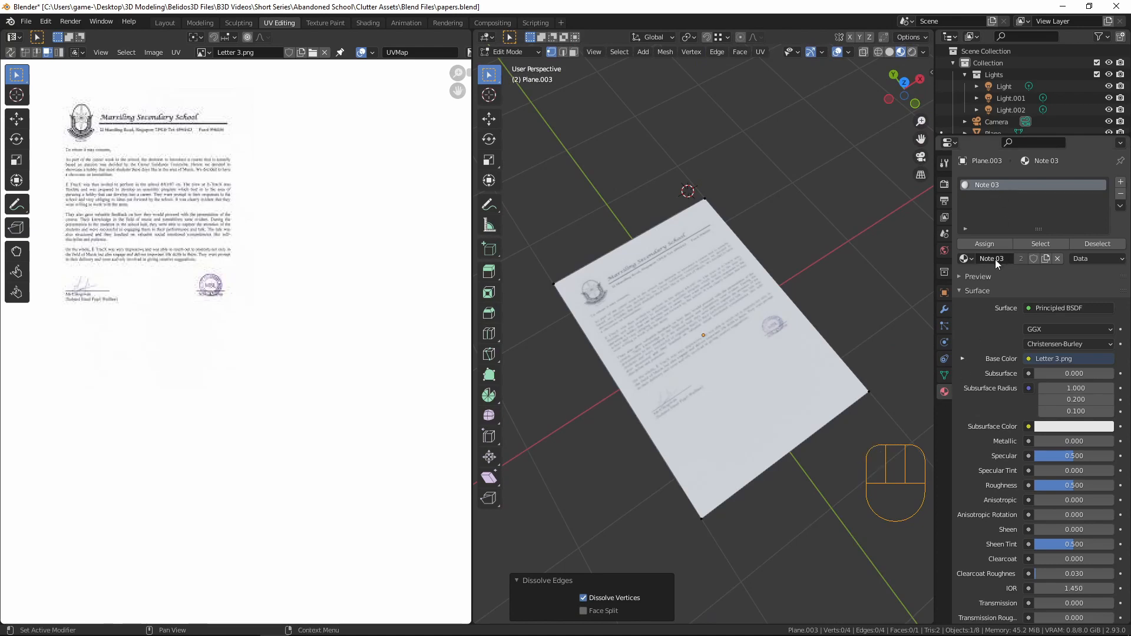
left_click(967, 259)
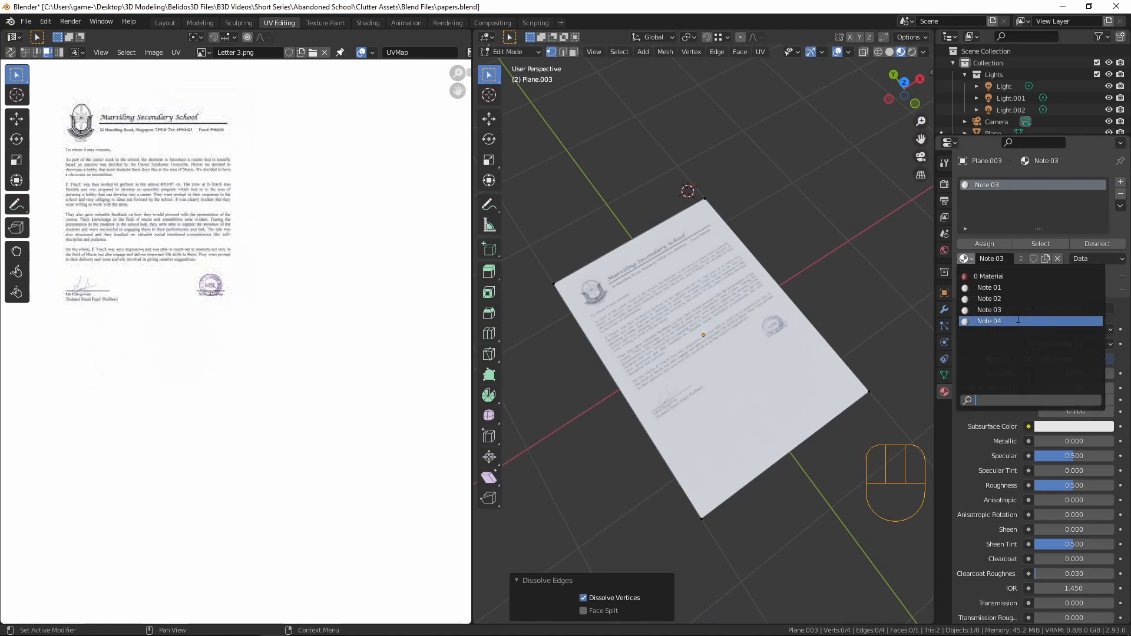
left_click(996, 322)
middle_click_drag(721, 334, 655, 369)
key("Tab")
left_click(163, 52)
left_click(210, 134)
Unwrap the sheet, scale its UV island to about 0.83, and position it over the handwritten page in Letter 4.png.
key("a")
key("Tab")
key("a")
key("a")
key("Tab")
left_click(655, 368)
key("Tab")
key("a")
key("s")
left_click(292, 395)
key("u")
key("u")
key("s")
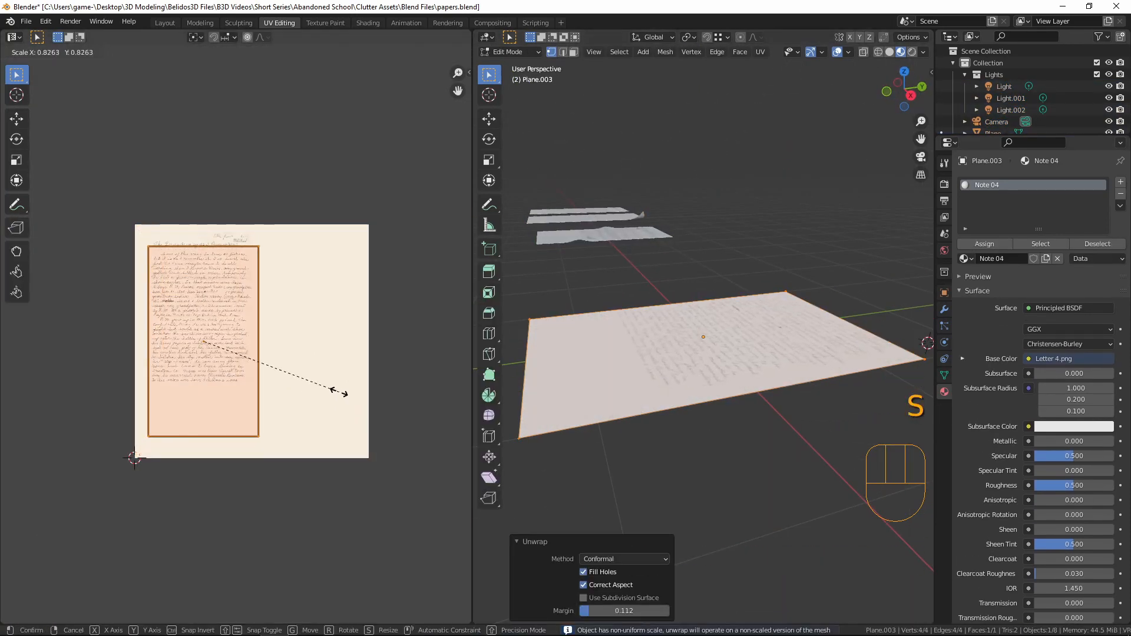
left_click(340, 391)
key("g")
left_click(359, 406)
key("Tab")
Add 10 evenly spaced loop cuts running along the length of the Note 04 sheet.
middle_click_drag(737, 295, 602, 363)
middle_click_drag(752, 356, 815, 349)
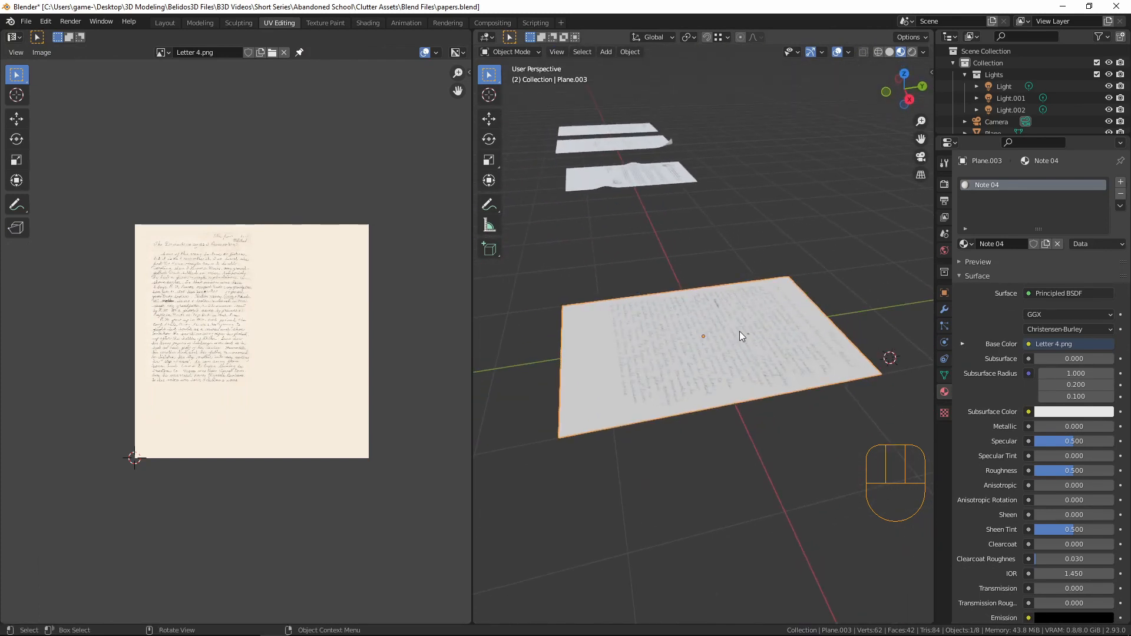
middle_click_drag(740, 331, 794, 300)
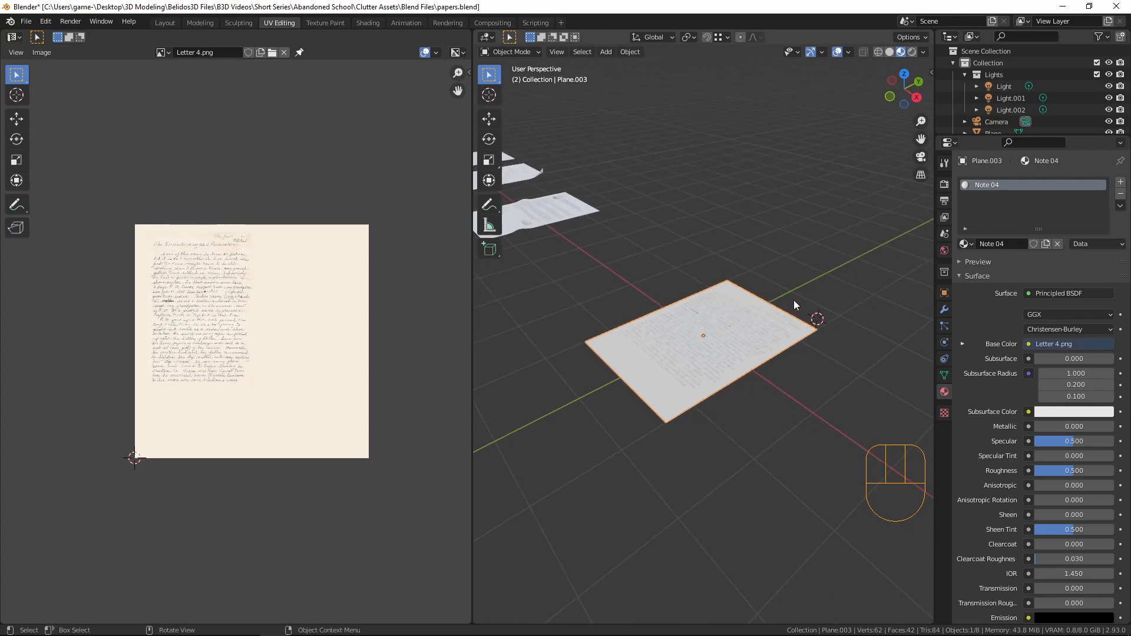
key("Tab")
scroll(727, 348, "up", 5)
middle_click_drag(727, 348, 766, 367)
scroll(767, 363, "down", 3)
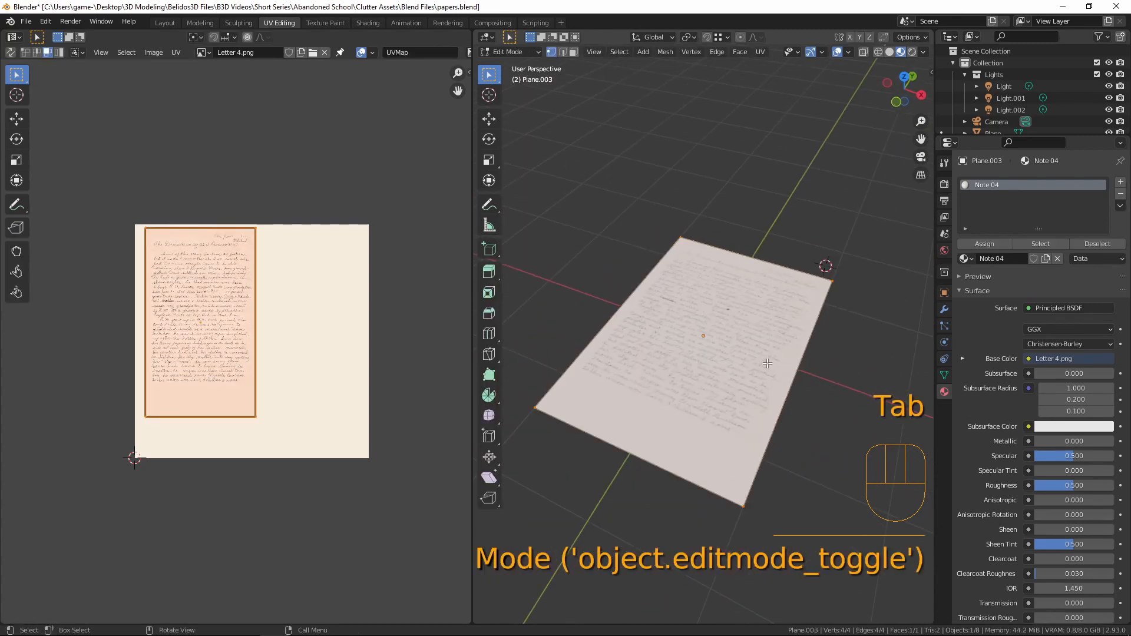
key("ctrl+r")
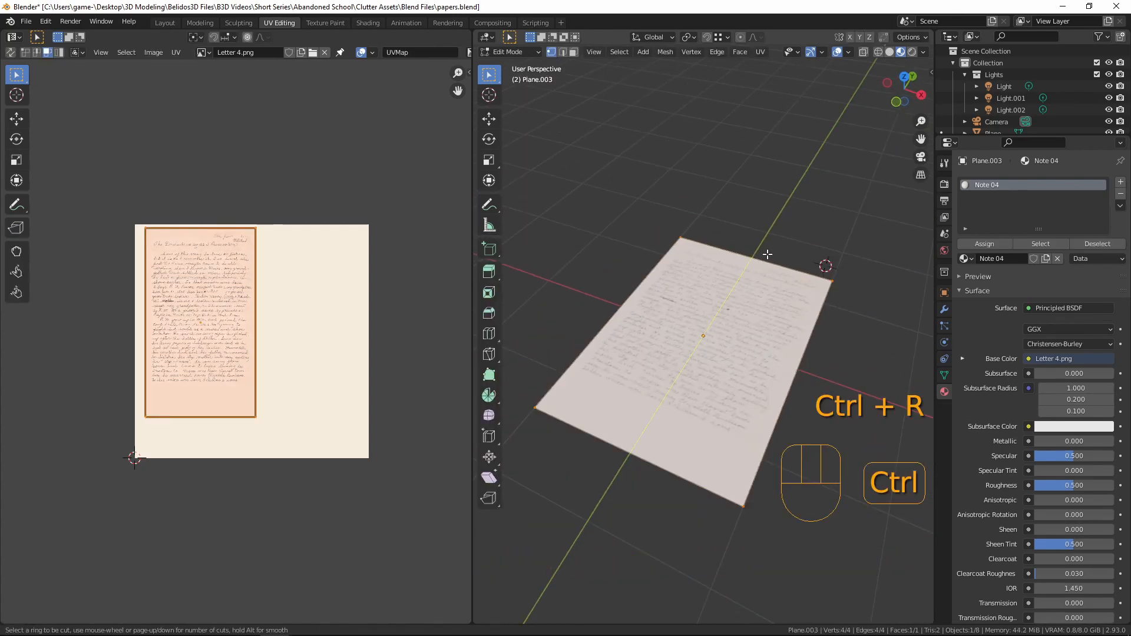
scroll(758, 257, "up", 1)
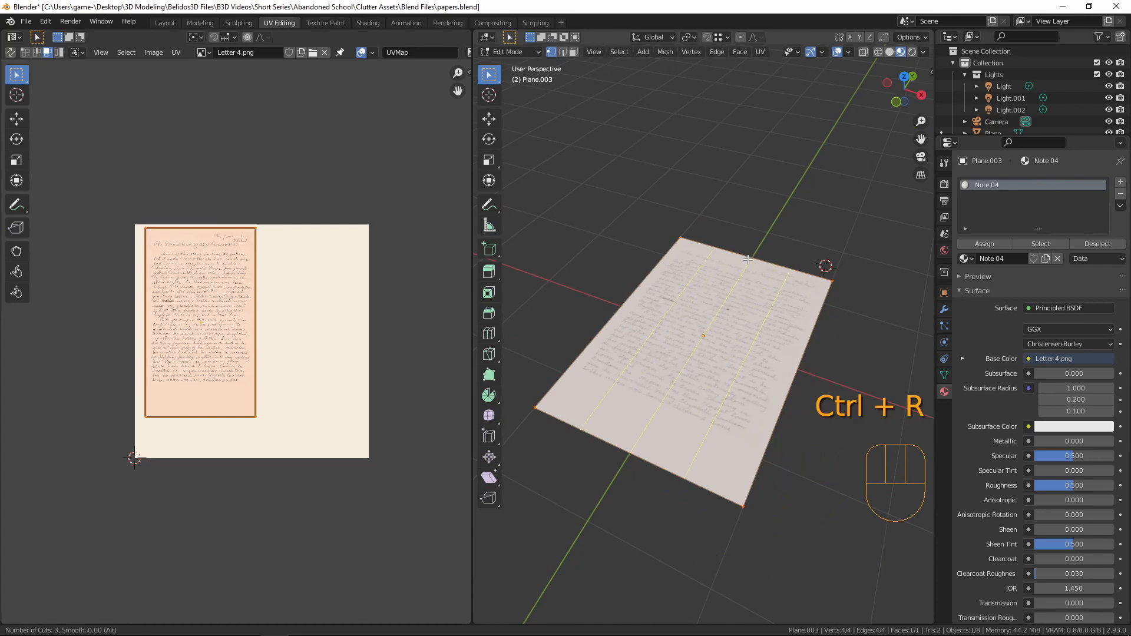
scroll(746, 259, "up", 1)
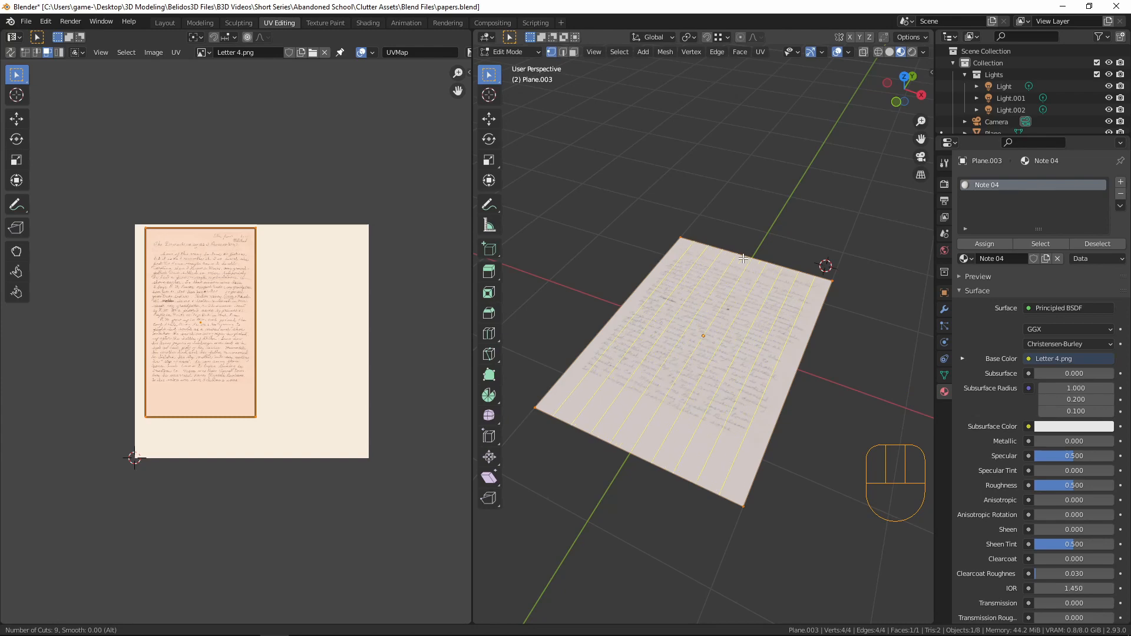
left_click(744, 258)
right_click(744, 258)
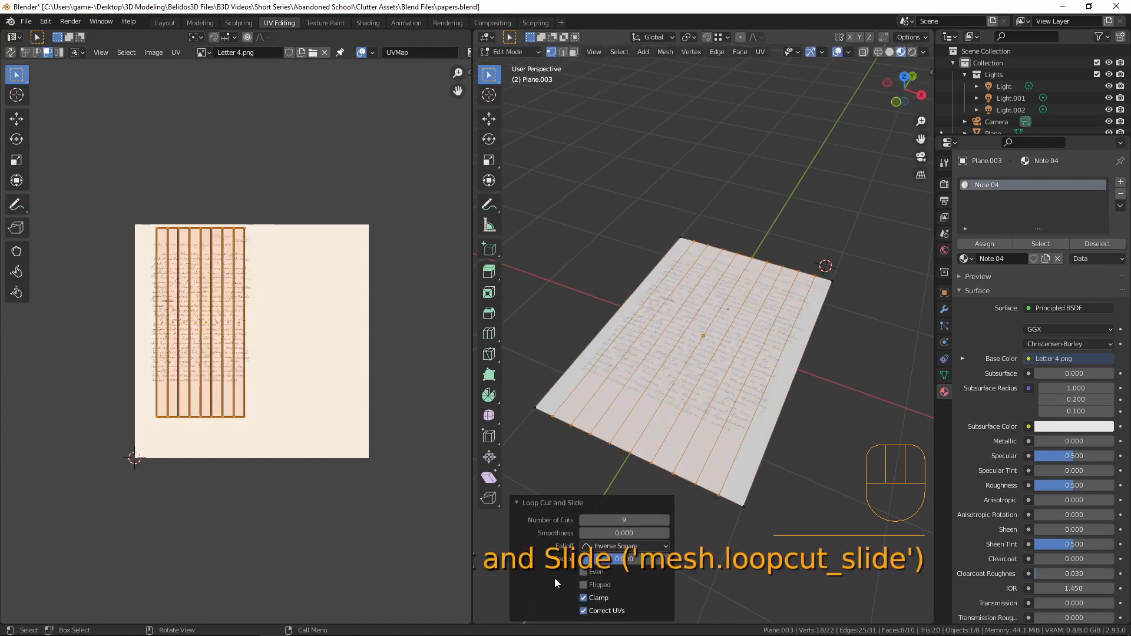
left_click(664, 519)
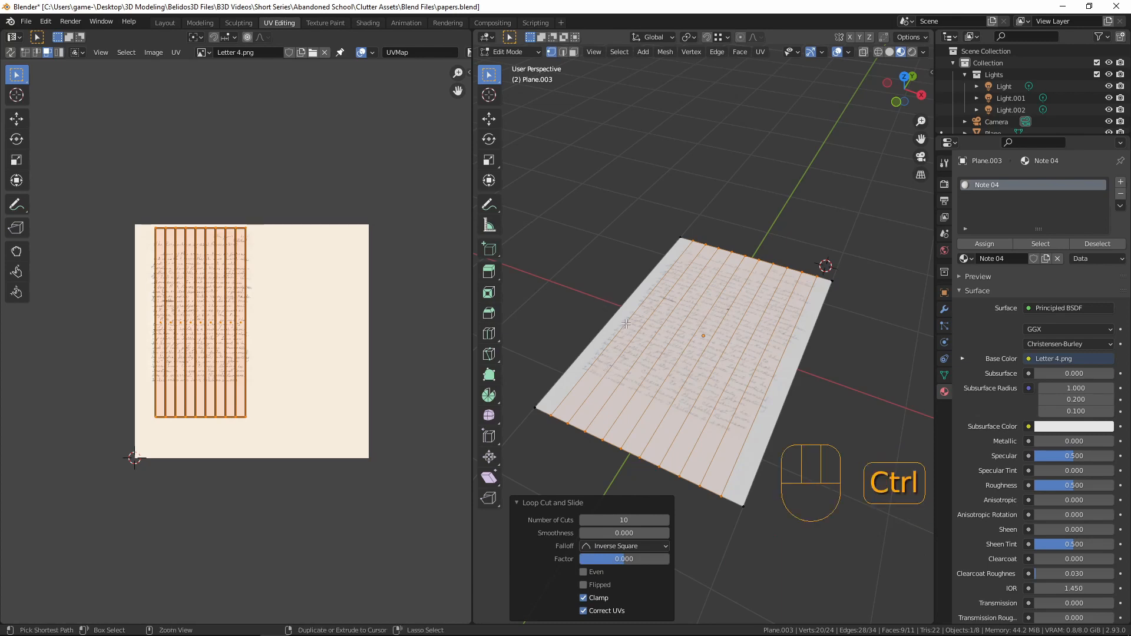
Add 15 evenly spaced loop cuts across the sheet's width to complete the grid, and return to Object Mode.
key("ctrl+r")
left_click(790, 394)
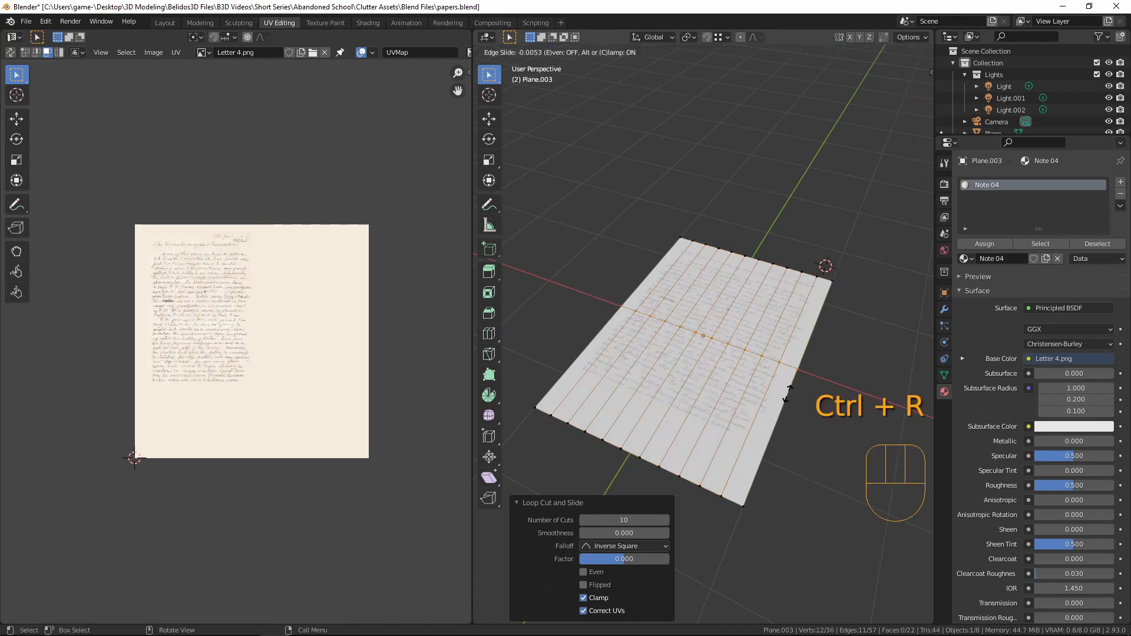
left_click(637, 520)
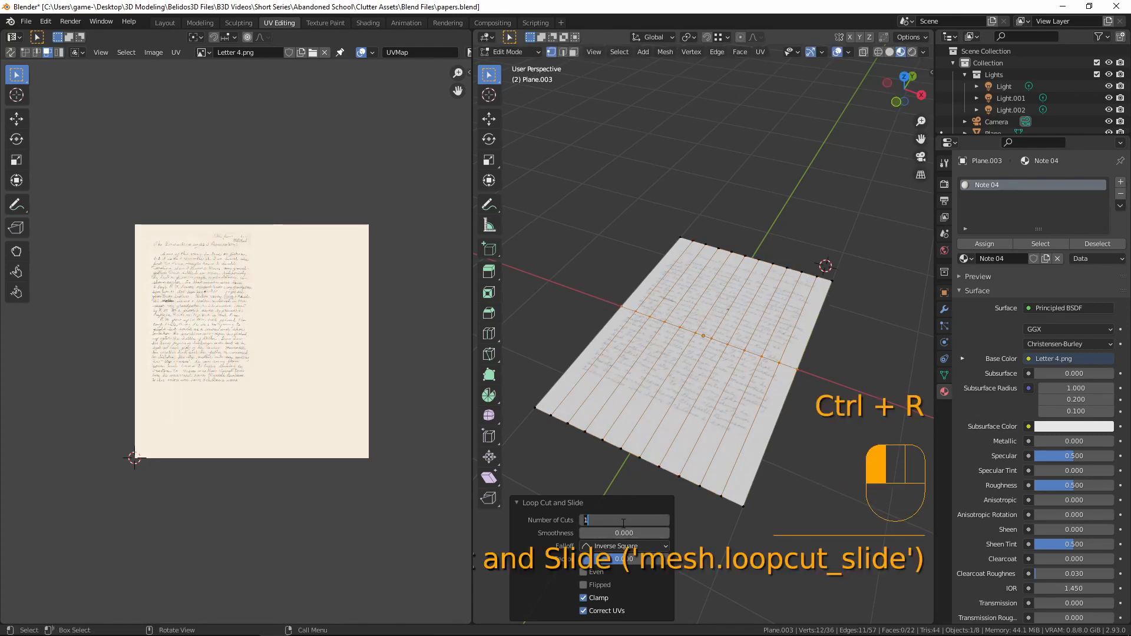
type("14")
key("Return")
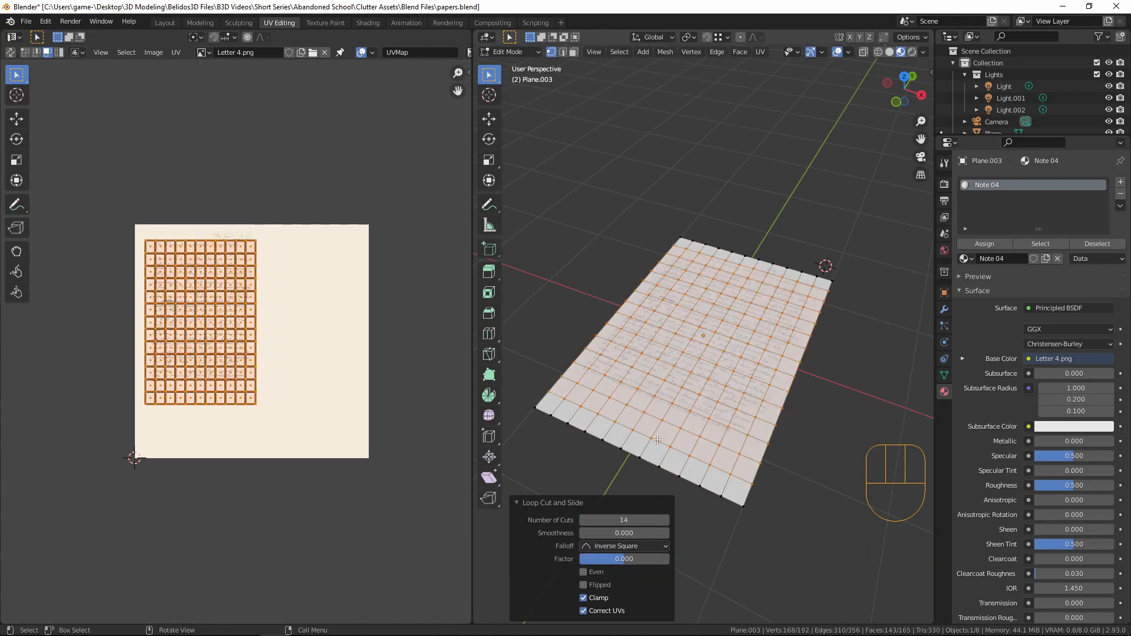
middle_click_drag(659, 440, 619, 504)
left_click(667, 520)
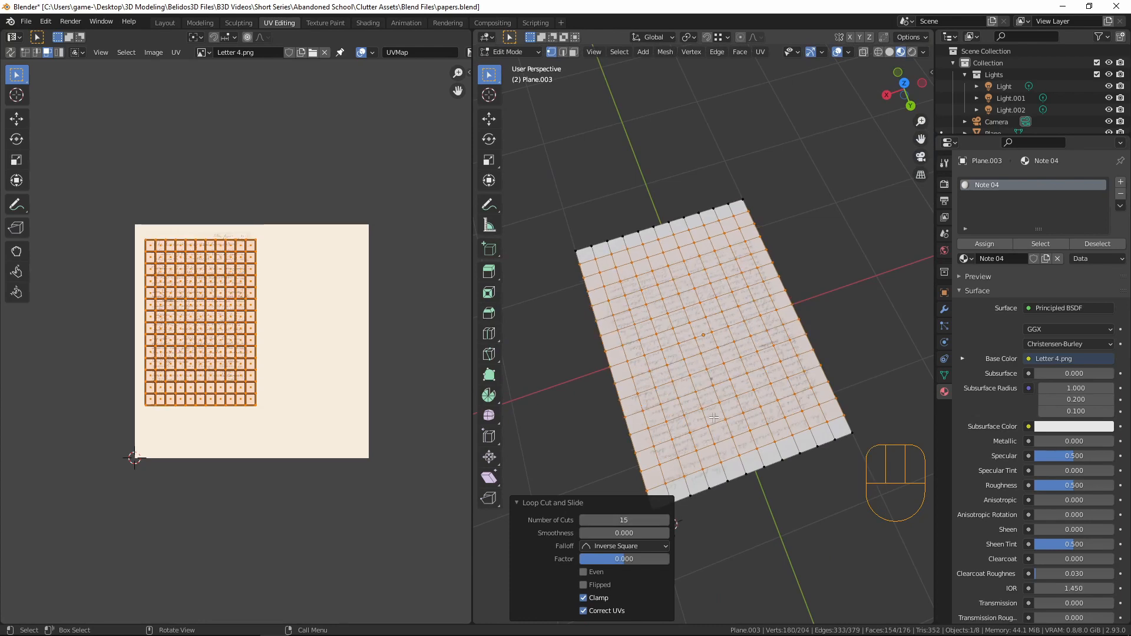
middle_click_drag(736, 383, 831, 305)
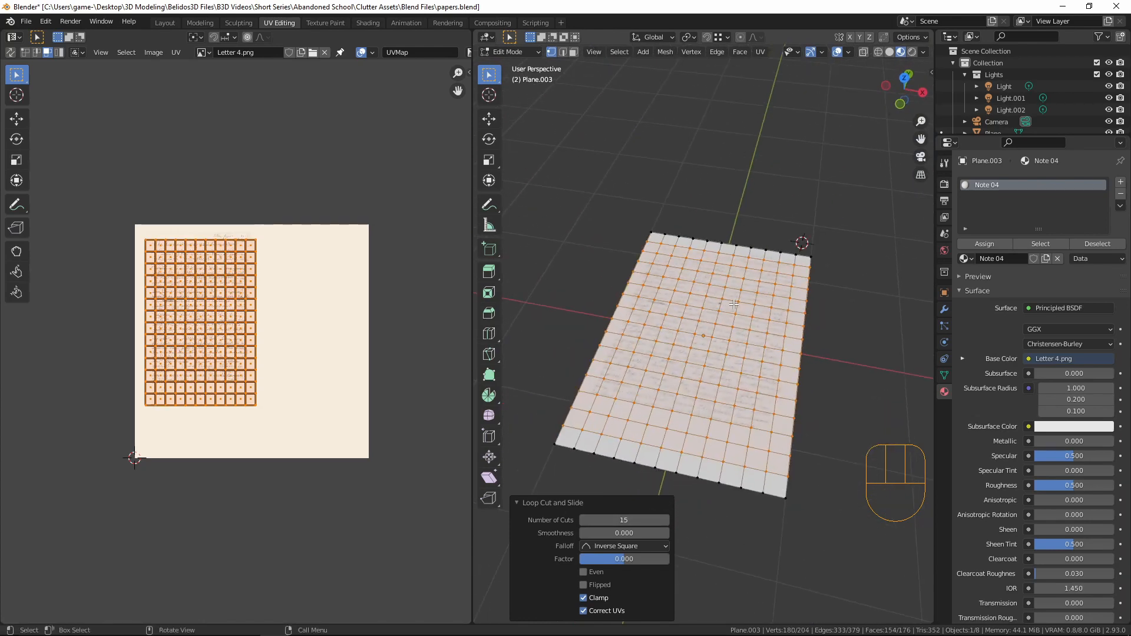
key("Tab")
middle_click_drag(733, 304, 609, 177)
key("Tab")
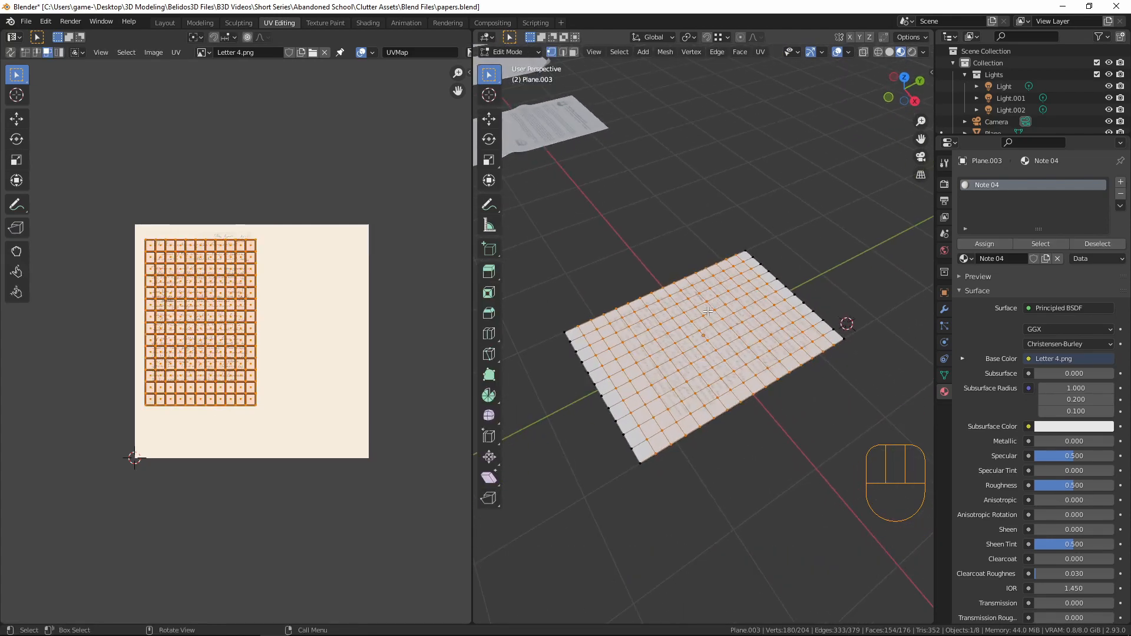
key("Tab")
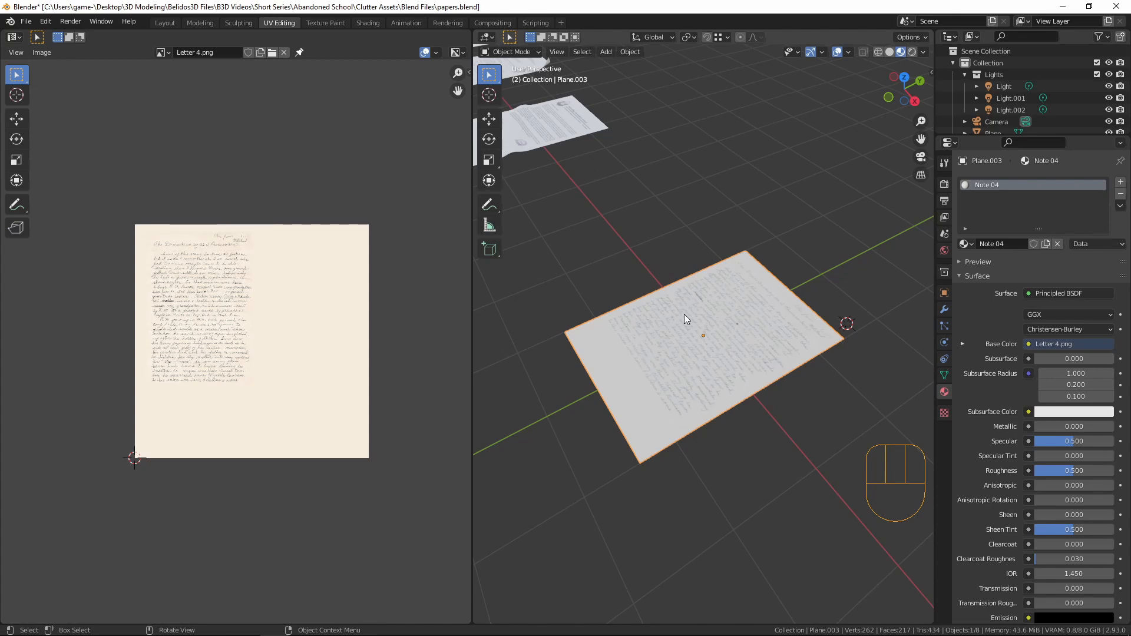
key("shift+a")
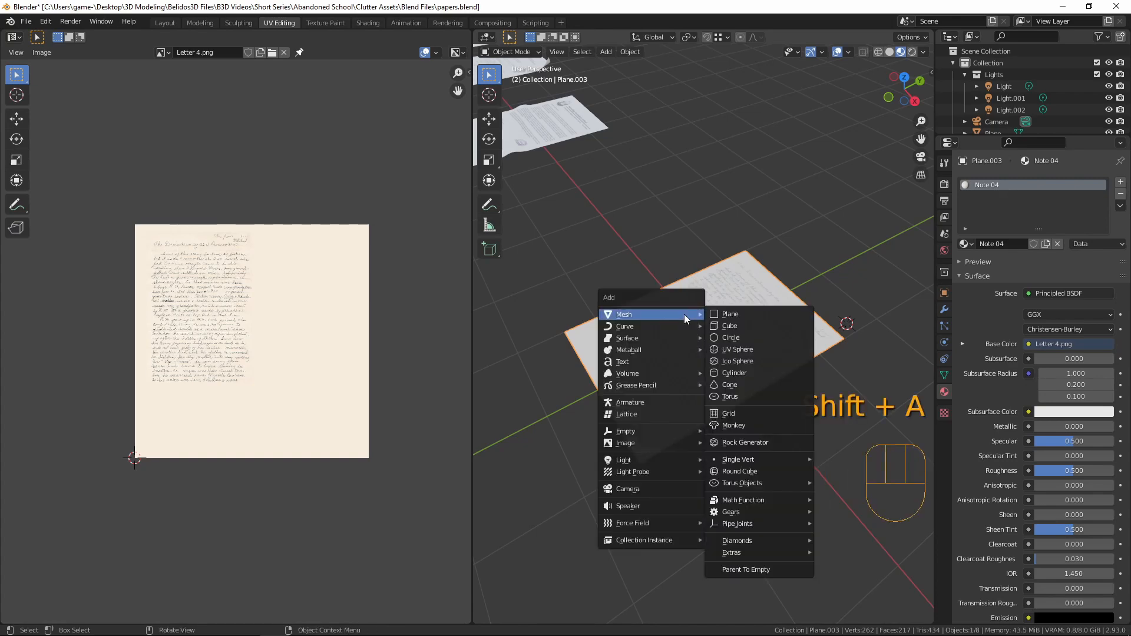
left_click(746, 350)
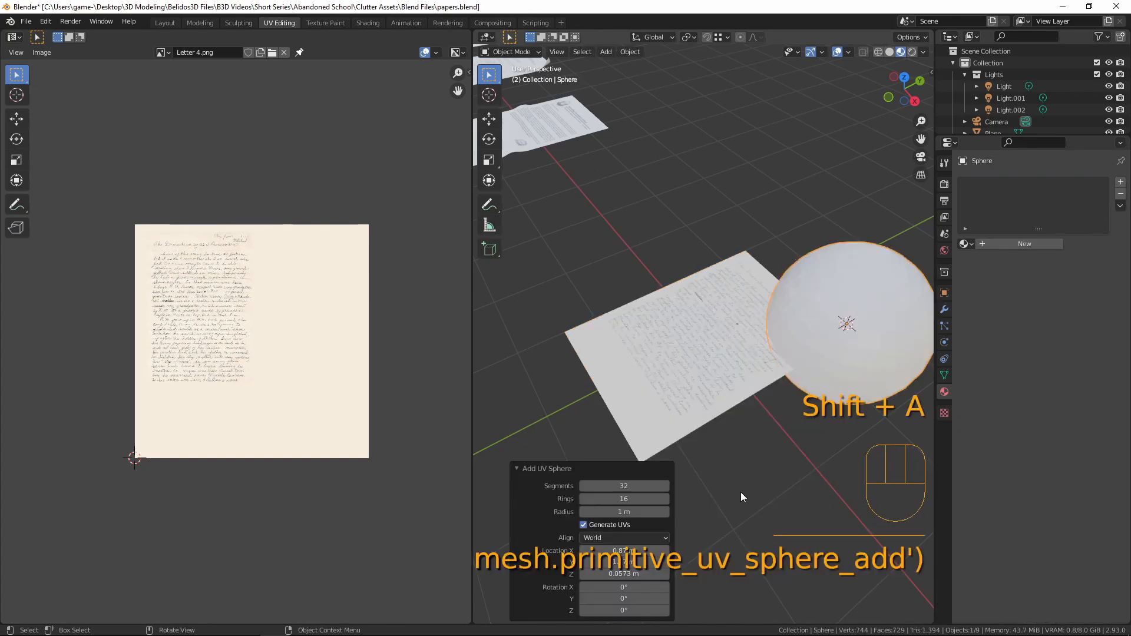
scroll(723, 352, "down", 3)
middle_click_drag(722, 352, 749, 333)
key("x")
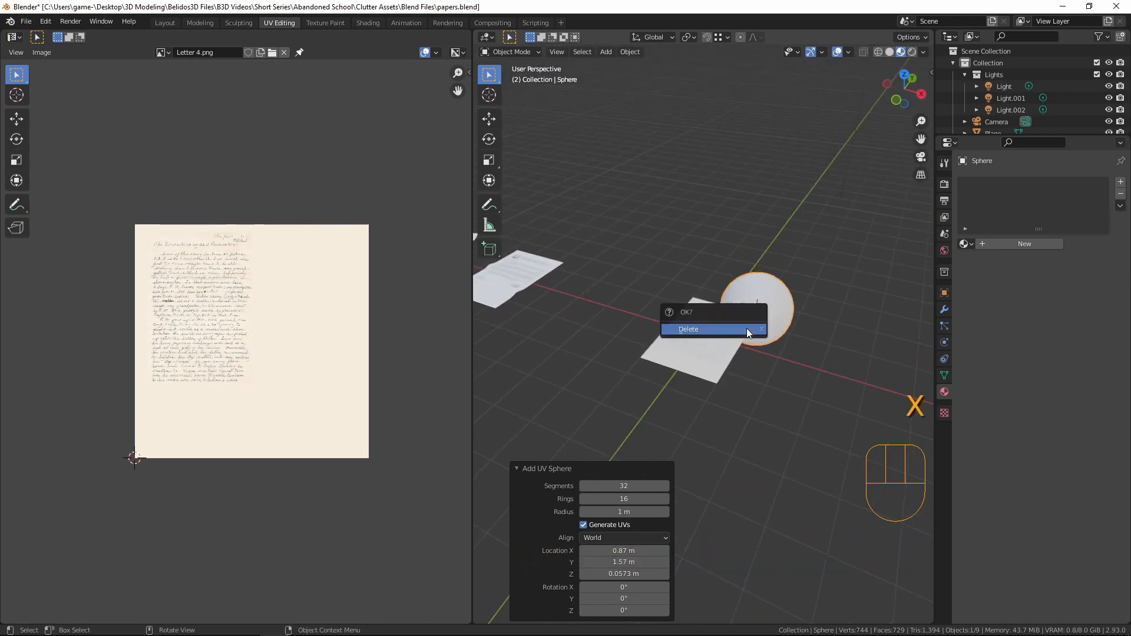
left_click(747, 330)
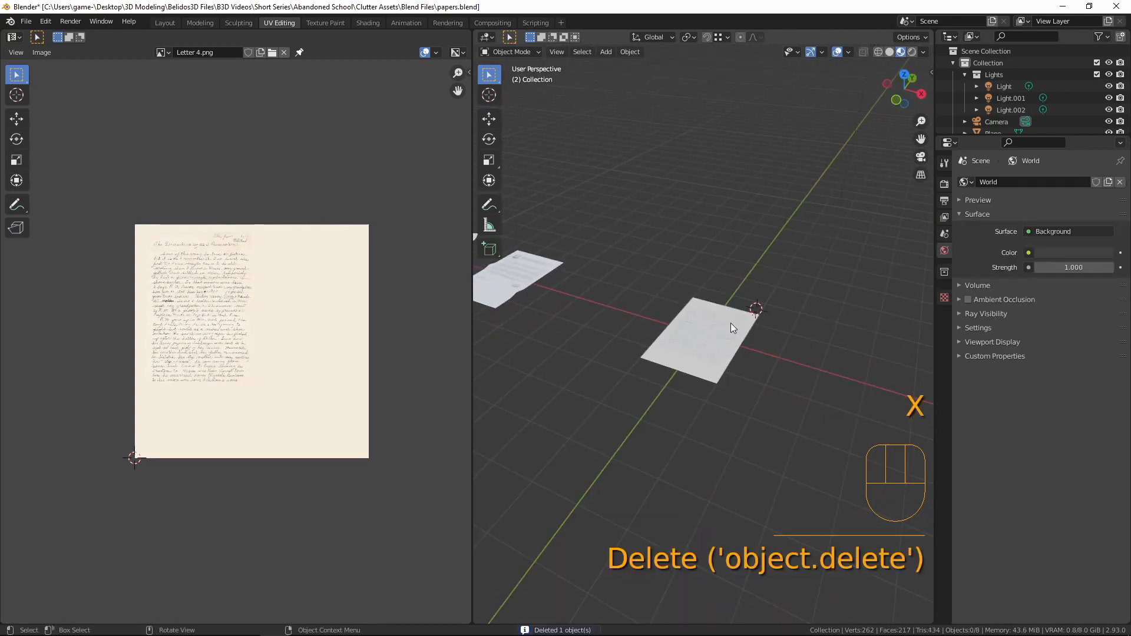
Reset the 3D cursor to the world origin and add a UV sphere of 1 m radius there, around the Note 04 sheet.
key("shift+c")
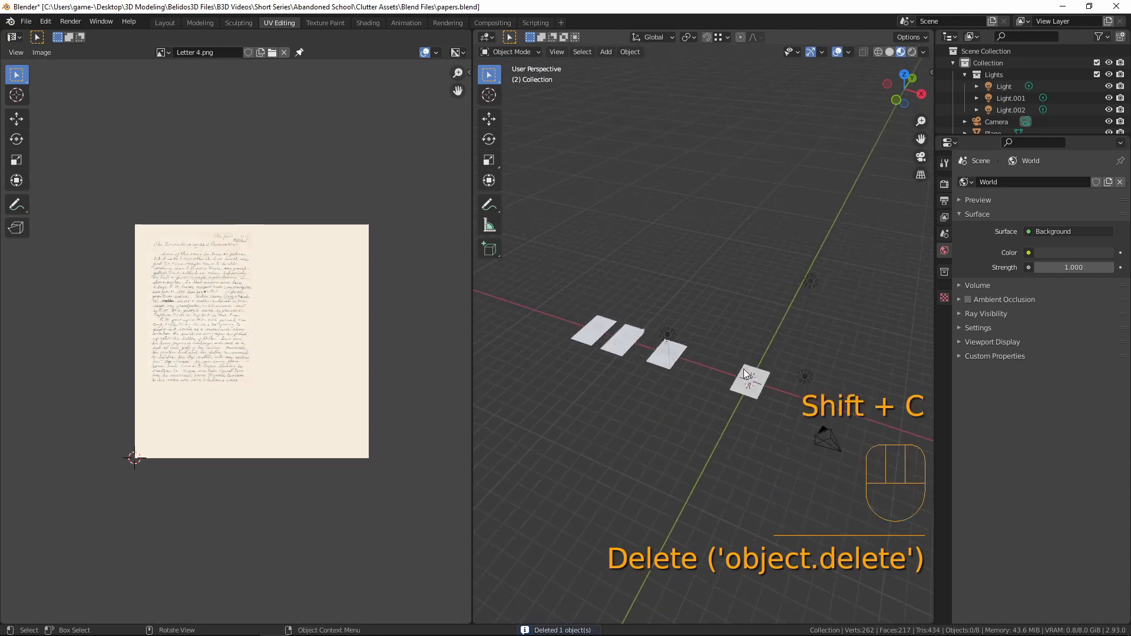
left_click(750, 387)
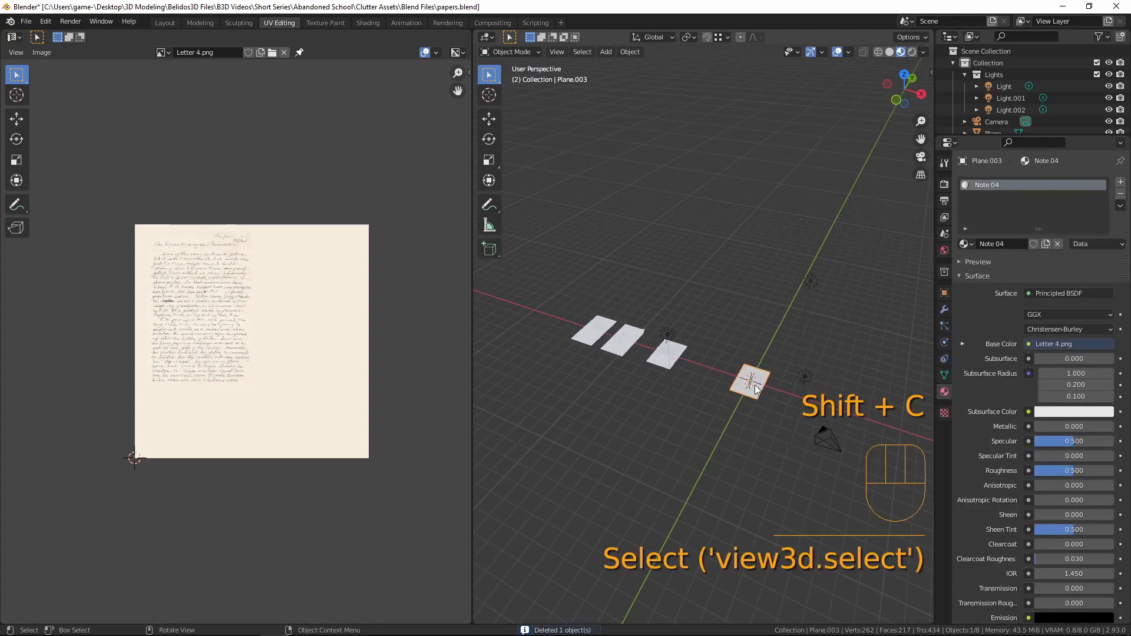
key("KP_Decimal")
key("shift+a")
mouse_move(752, 386)
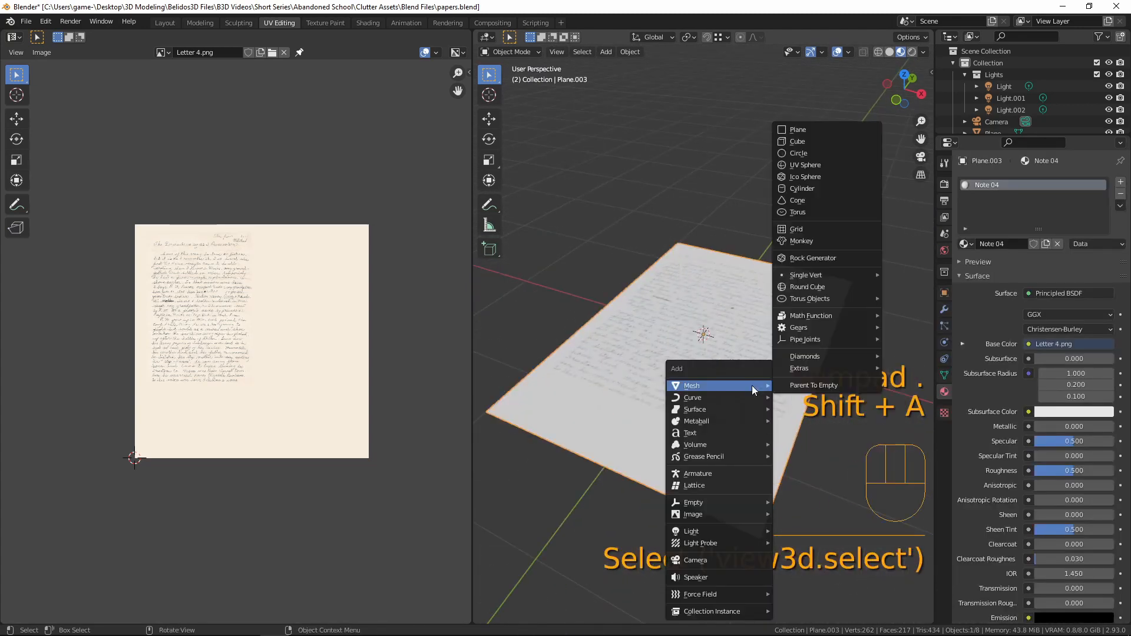
left_click(833, 165)
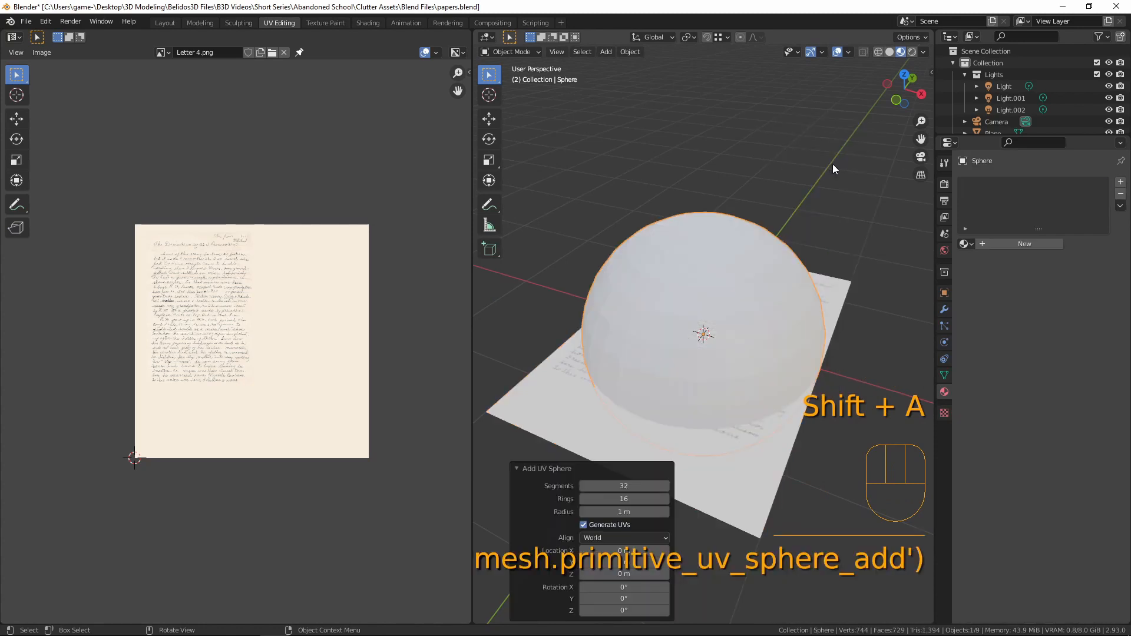
Scale the UV sphere up uniformly by about 1.65 so that it encloses most of the sheet.
scroll(770, 246, "down", 3)
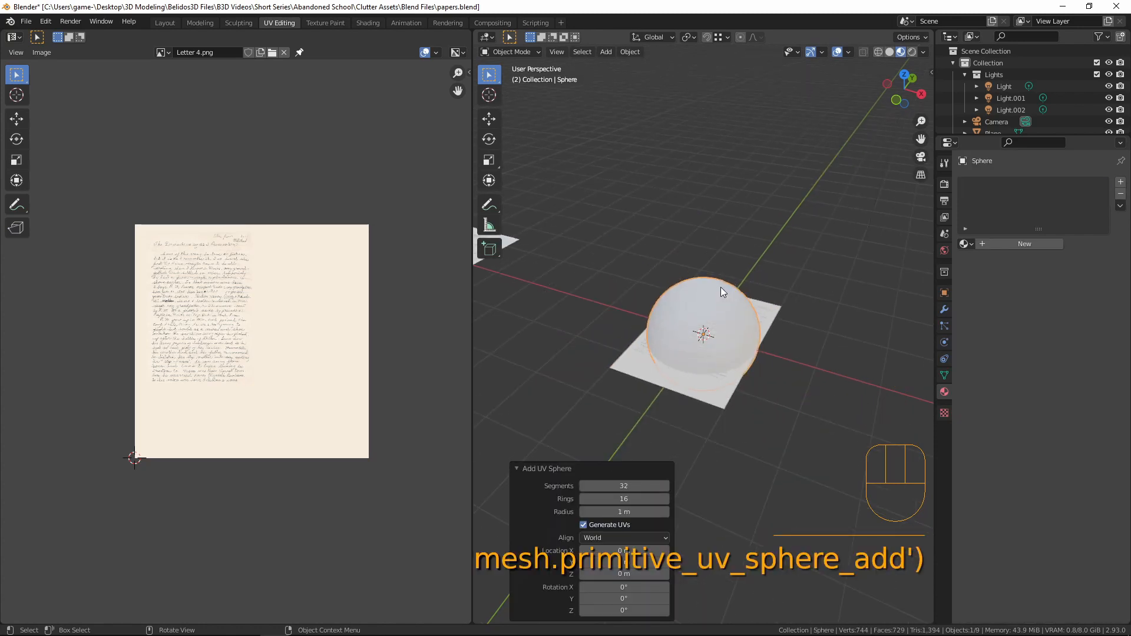
key("s")
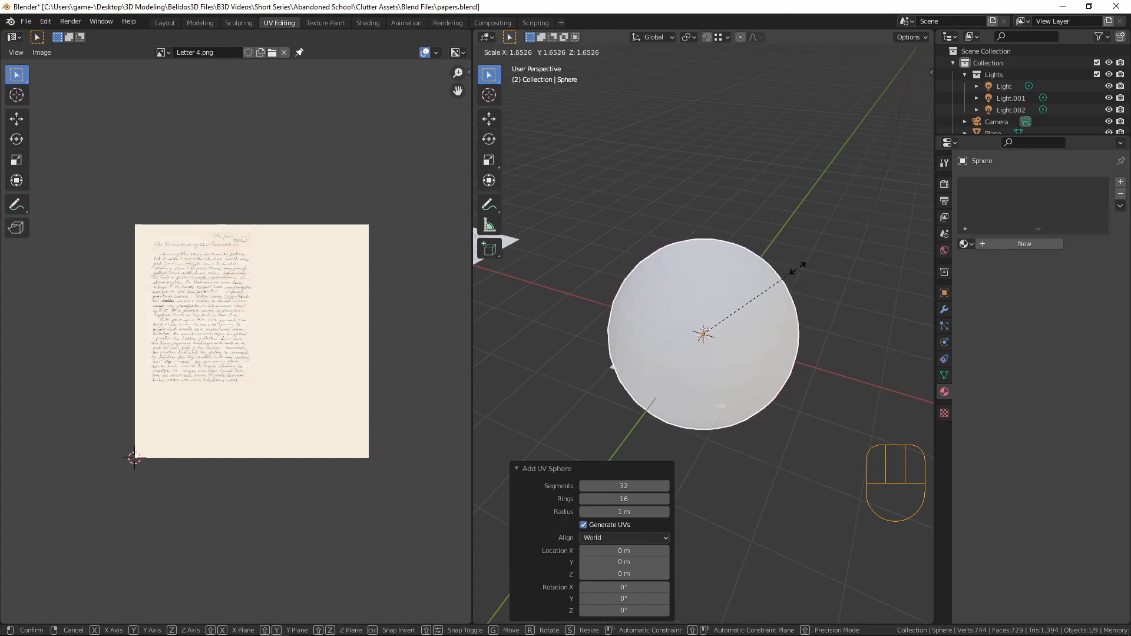
left_click(776, 304)
Flip the normals of the whole UV sphere so they face inward, and return to Object Mode.
mouse_move(776, 304)
middle_mouse_down()
mouse_move(779, 333)
mouse_move(579, 341)
mouse_move(670, 323)
middle_mouse_up()
middle_click_drag(670, 334, 698, 365)
key("Tab")
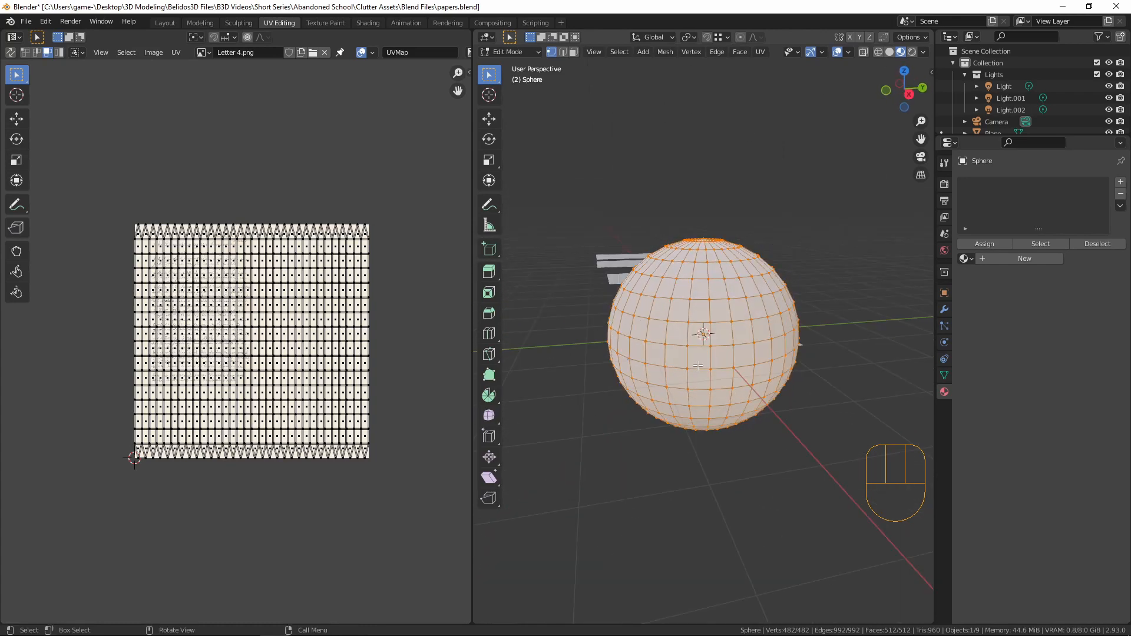
key("alt+n")
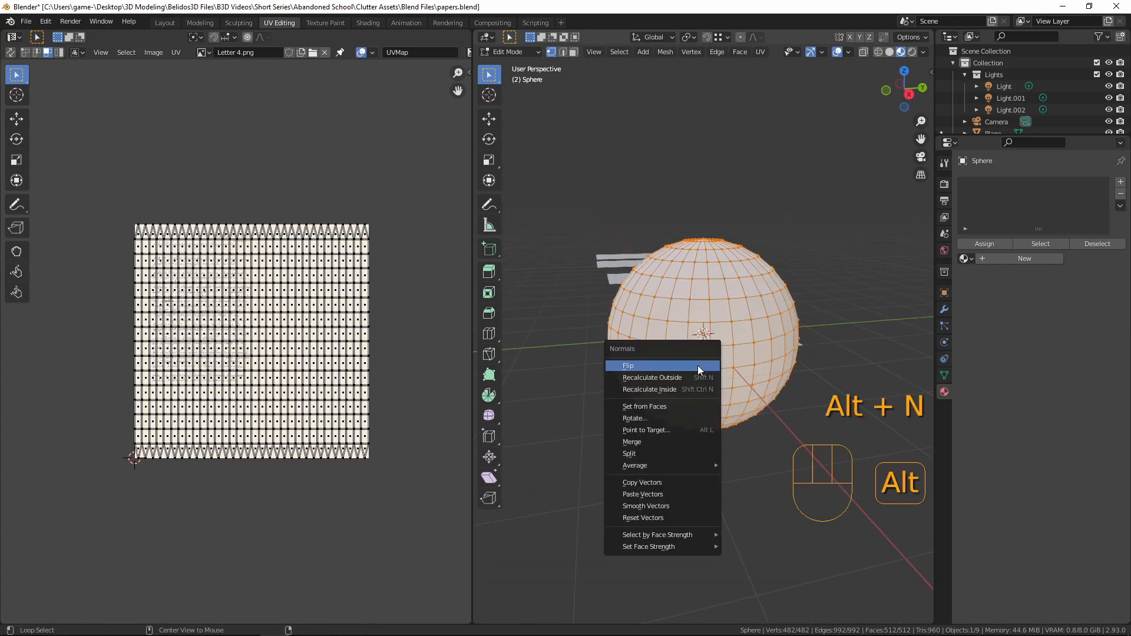
left_click(634, 365)
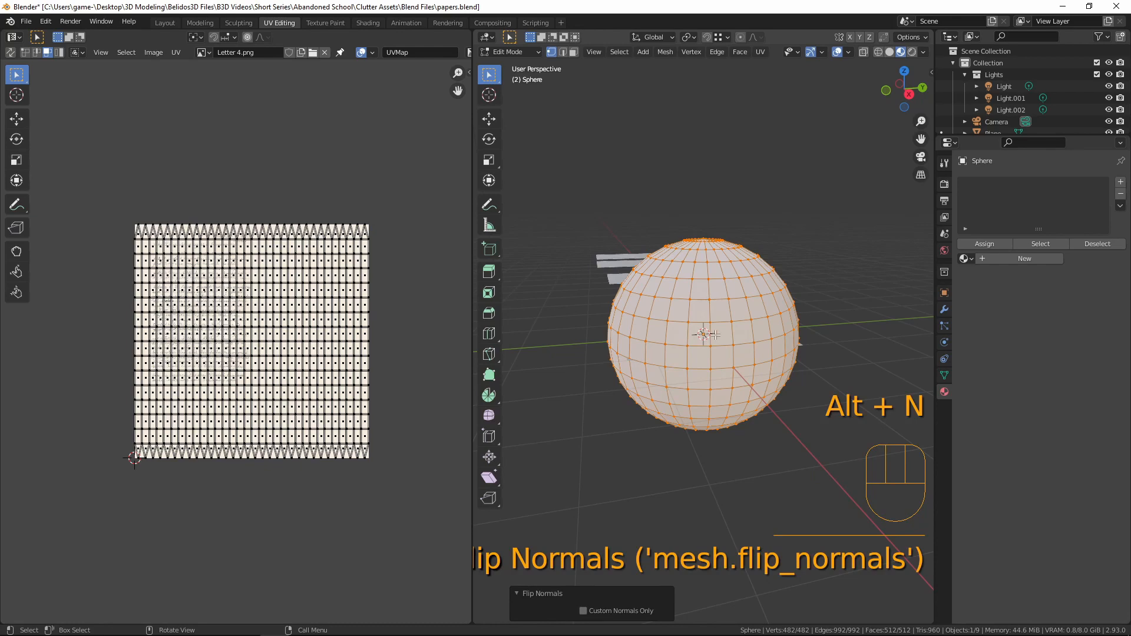
middle_click_drag(716, 335, 870, 342)
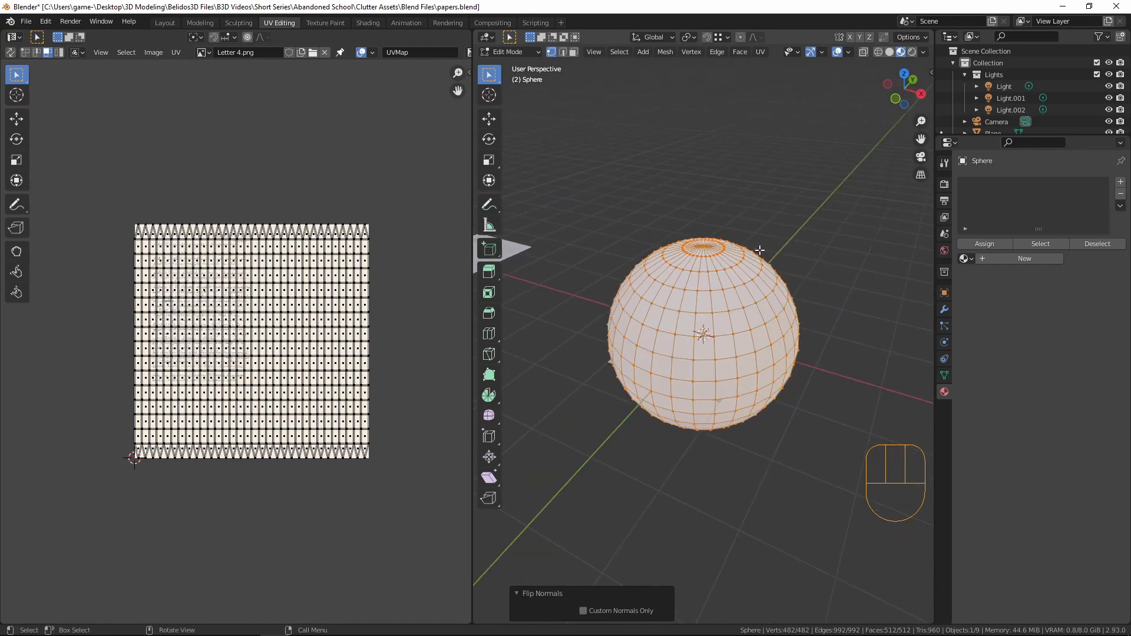
key("Tab")
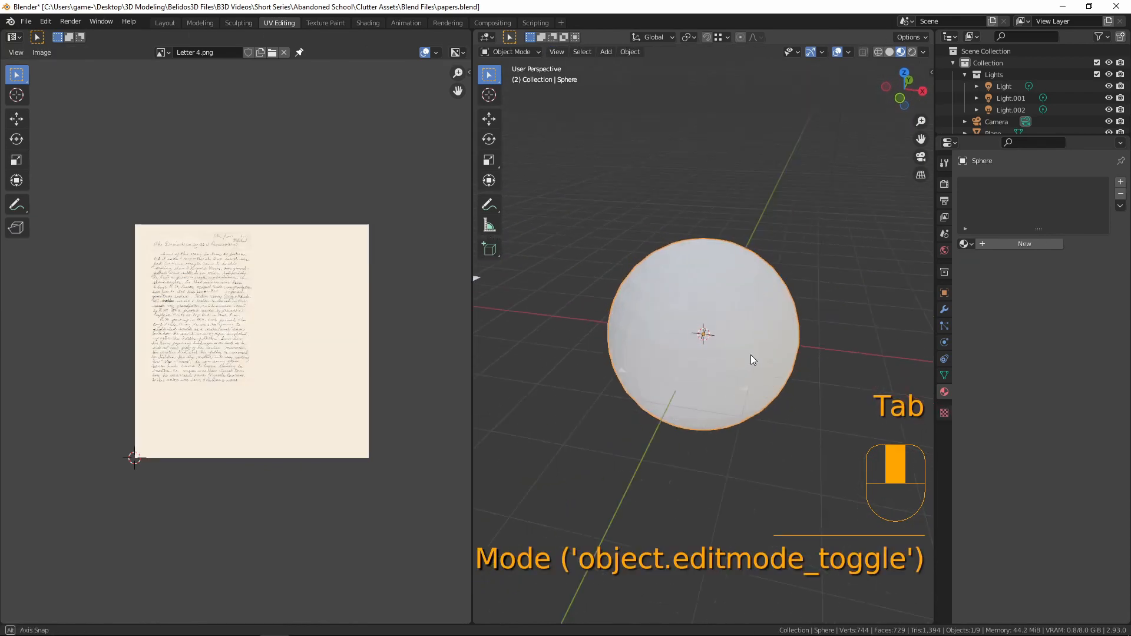
Add Collision physics to the sphere.
middle_click_drag(750, 356, 696, 368)
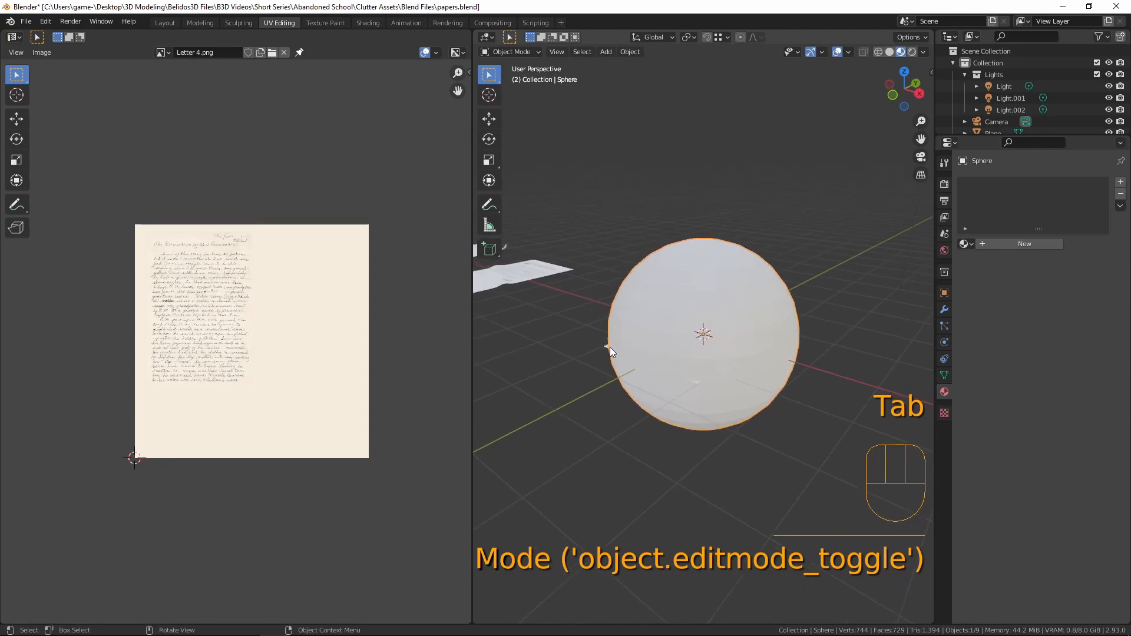
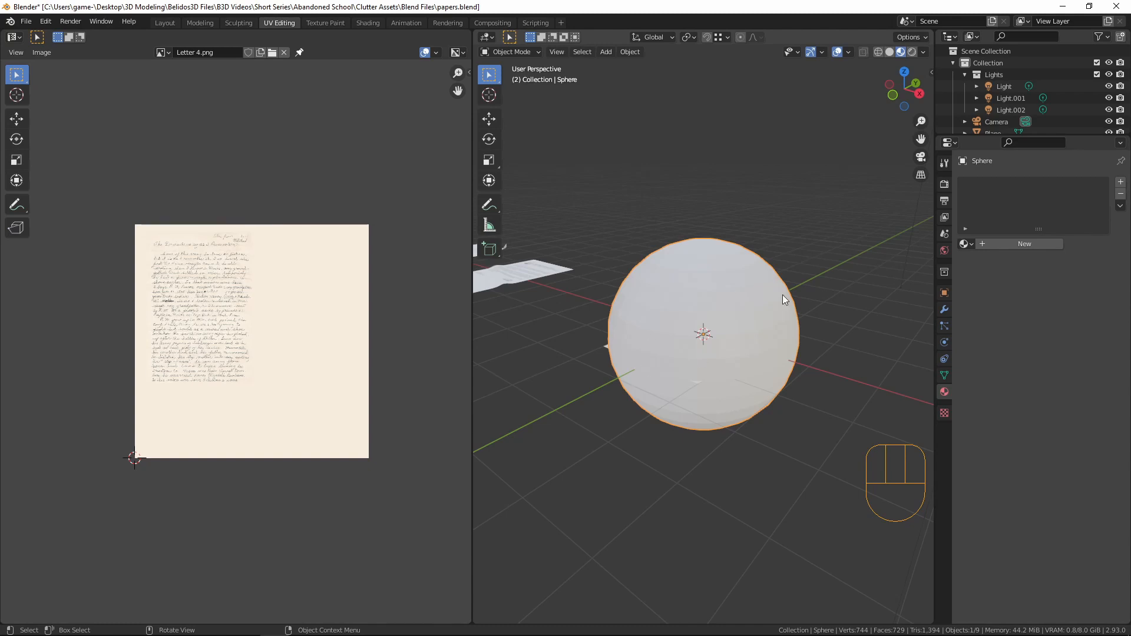
left_click(945, 343)
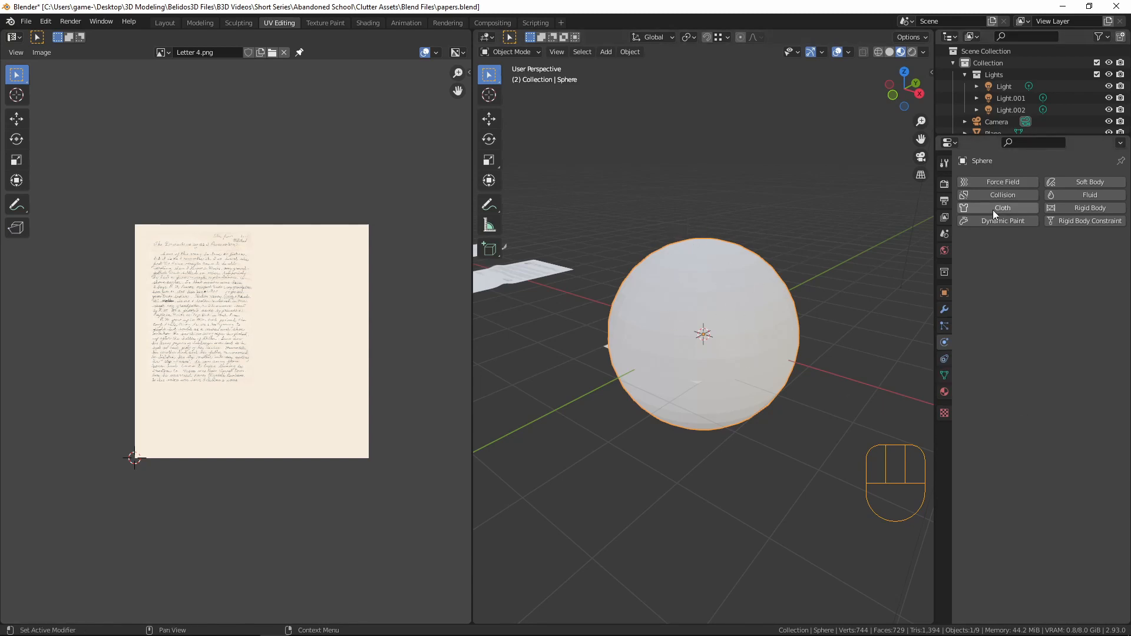
left_click(1003, 195)
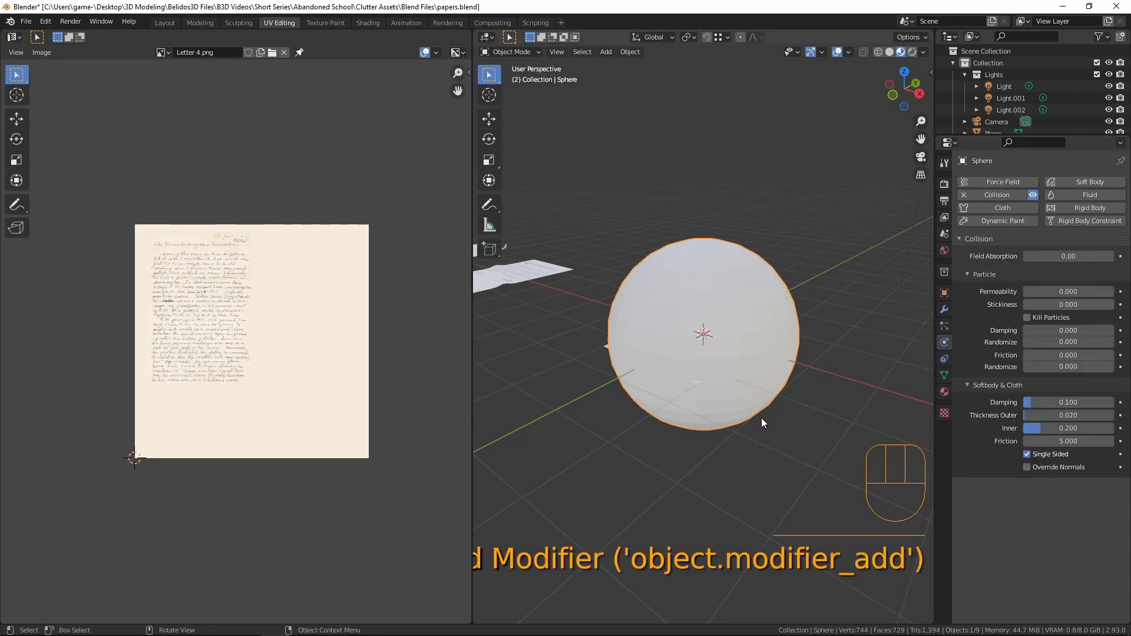
Switch to the Layout workspace, enlarge the timeline area and set the animation's end frame to 30.
left_click(173, 22)
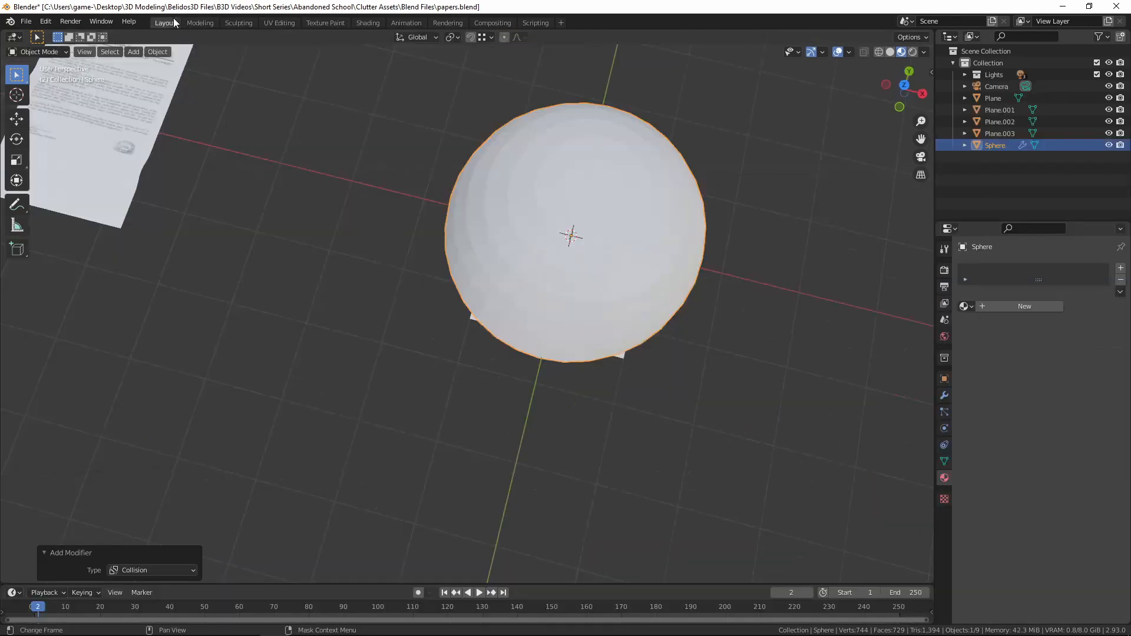
middle_click_drag(519, 302, 403, 66)
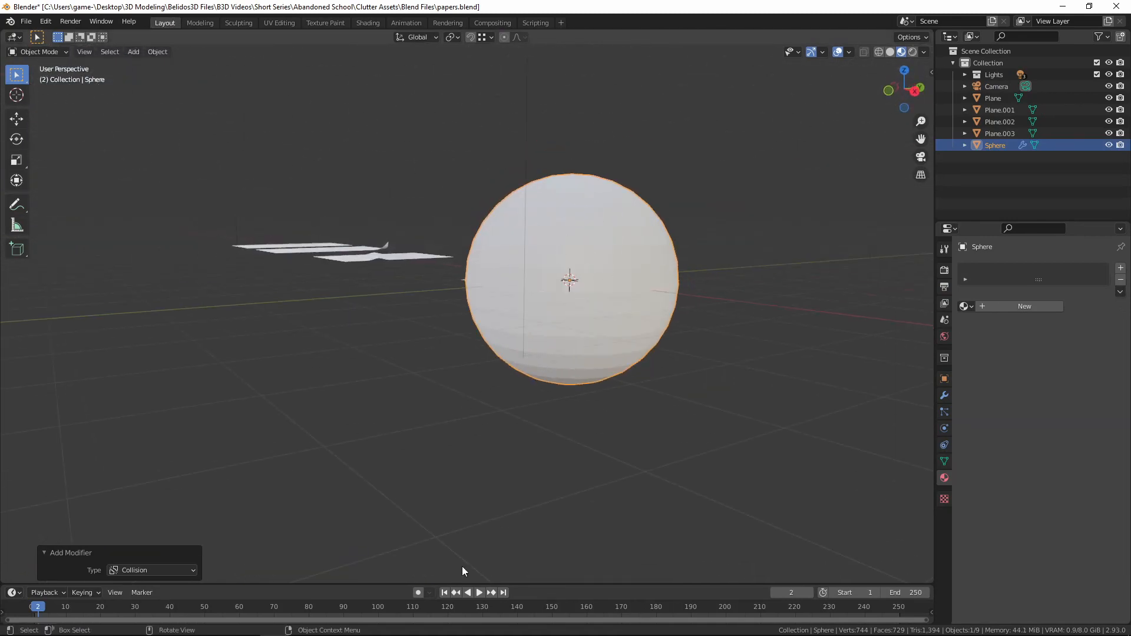
scroll(521, 578, "up", 1)
left_click_drag(525, 585, 539, 495)
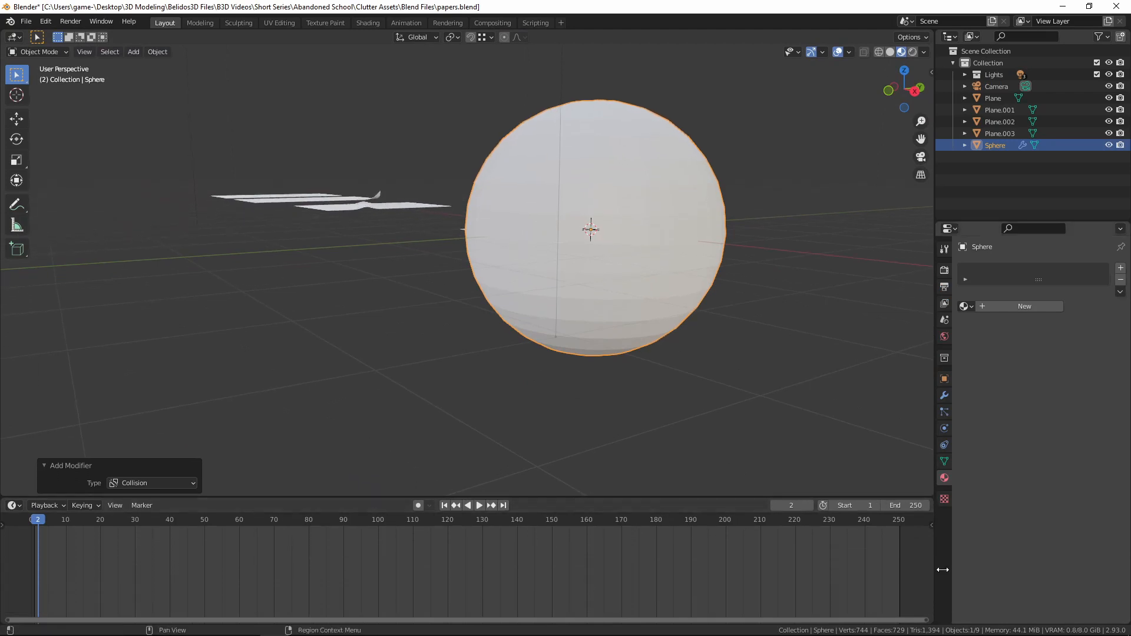
left_click(905, 505)
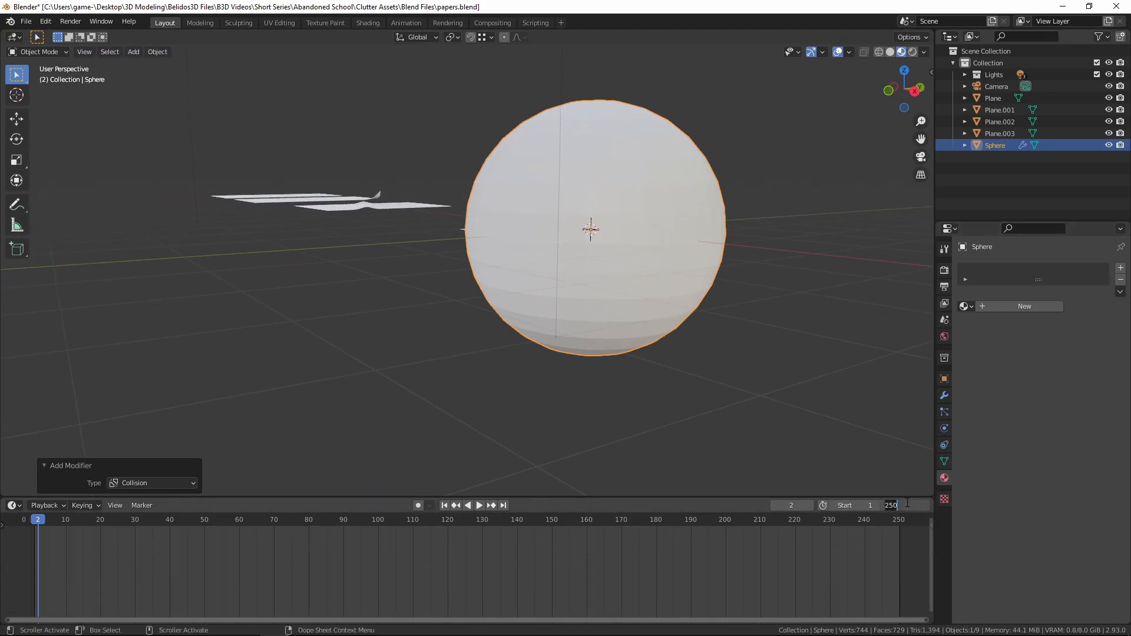
type("30")
key("Return")
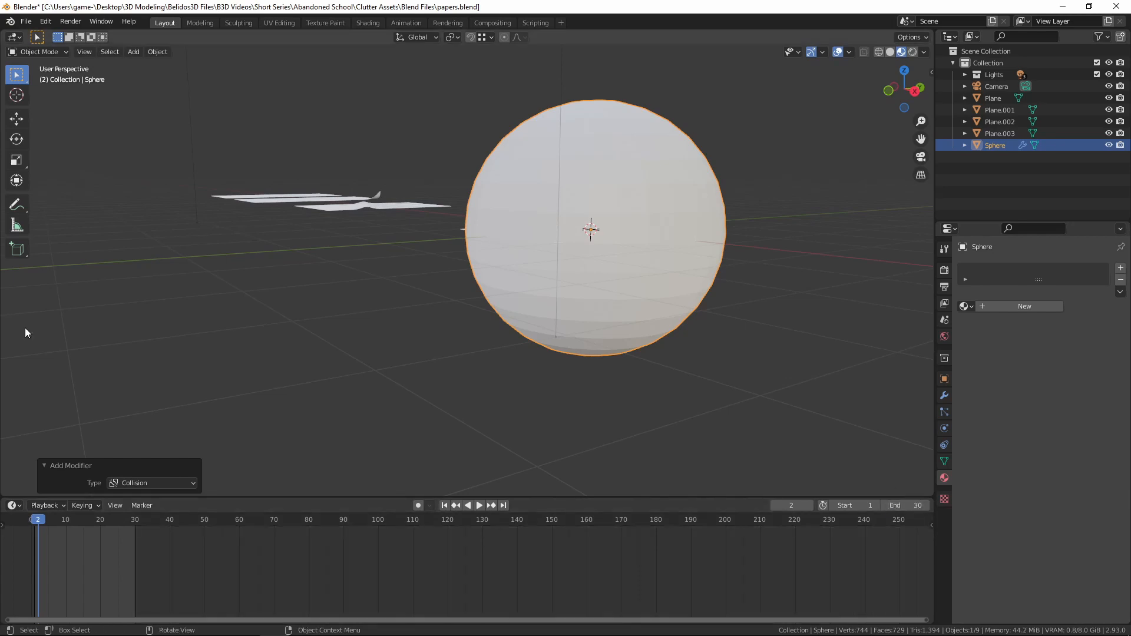
Insert a Scale keyframe for the full-size sphere at frame 1.
left_click_drag(42, 521, 35, 521)
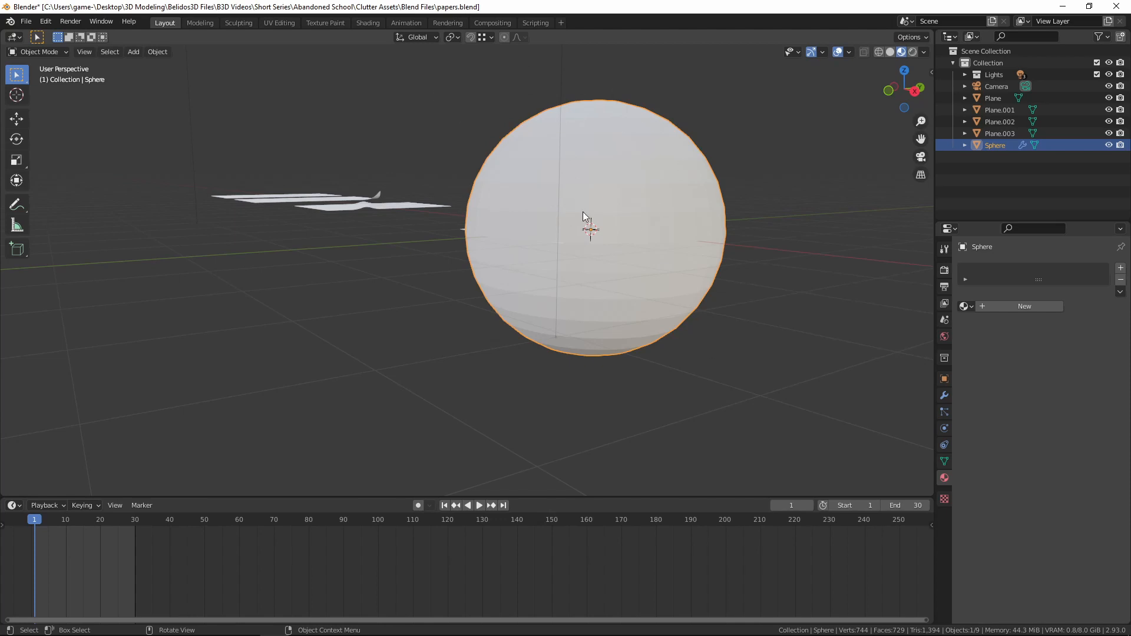
key("i")
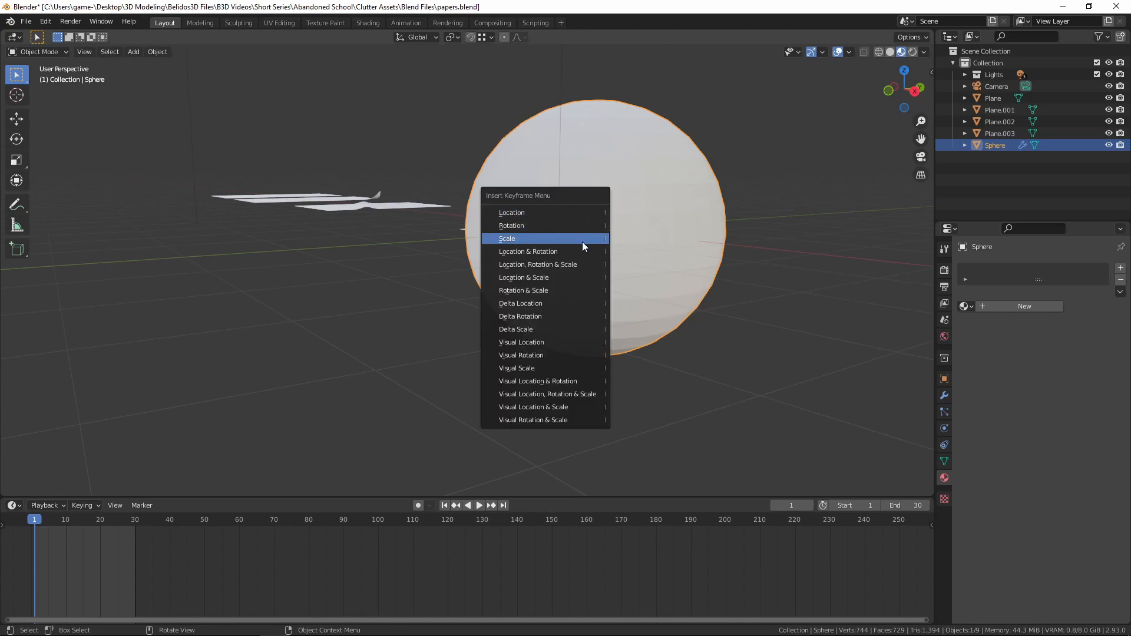
left_click(582, 242)
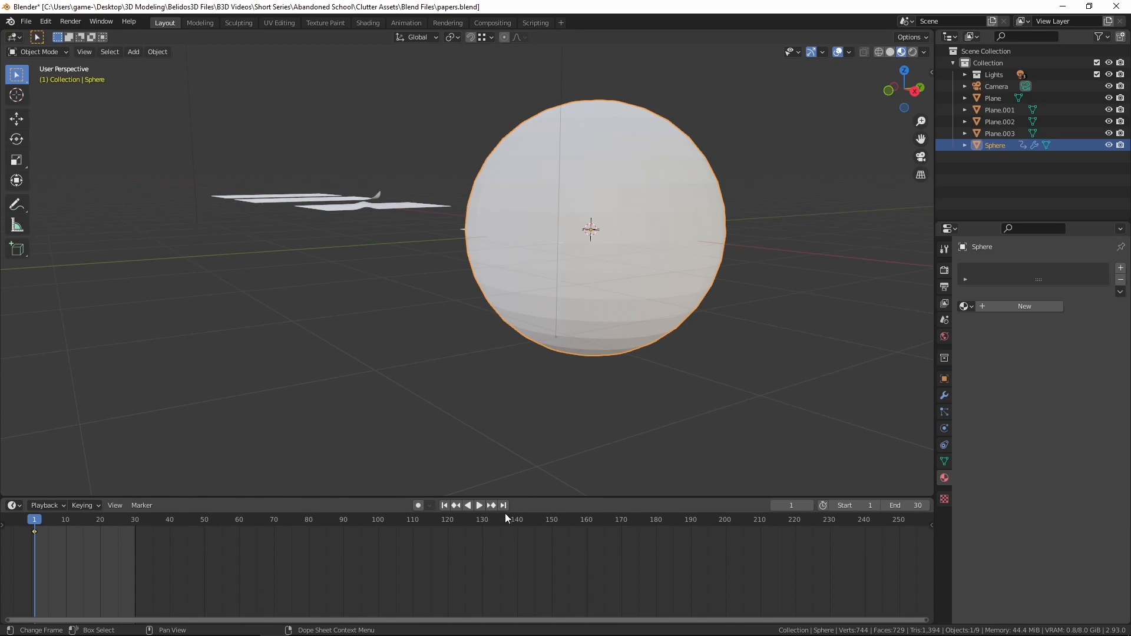
At frame 30, shrink the sphere uniformly by about 0.494 and again by about 0.467, and insert a Scale keyframe.
left_click_drag(106, 522, 136, 524)
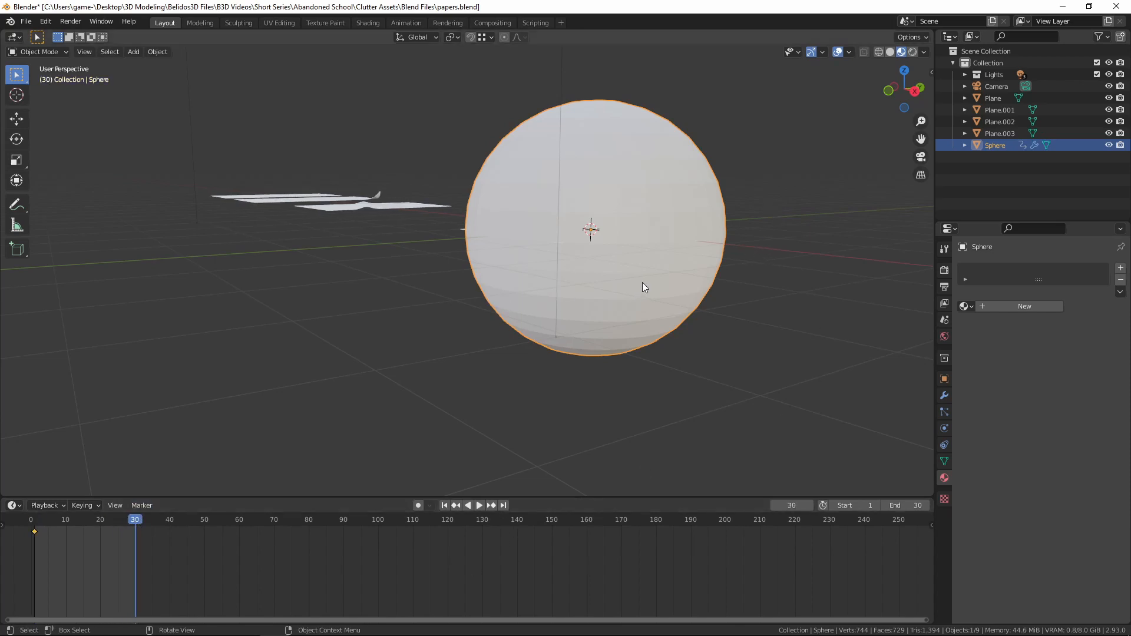
key("s")
left_click(710, 259)
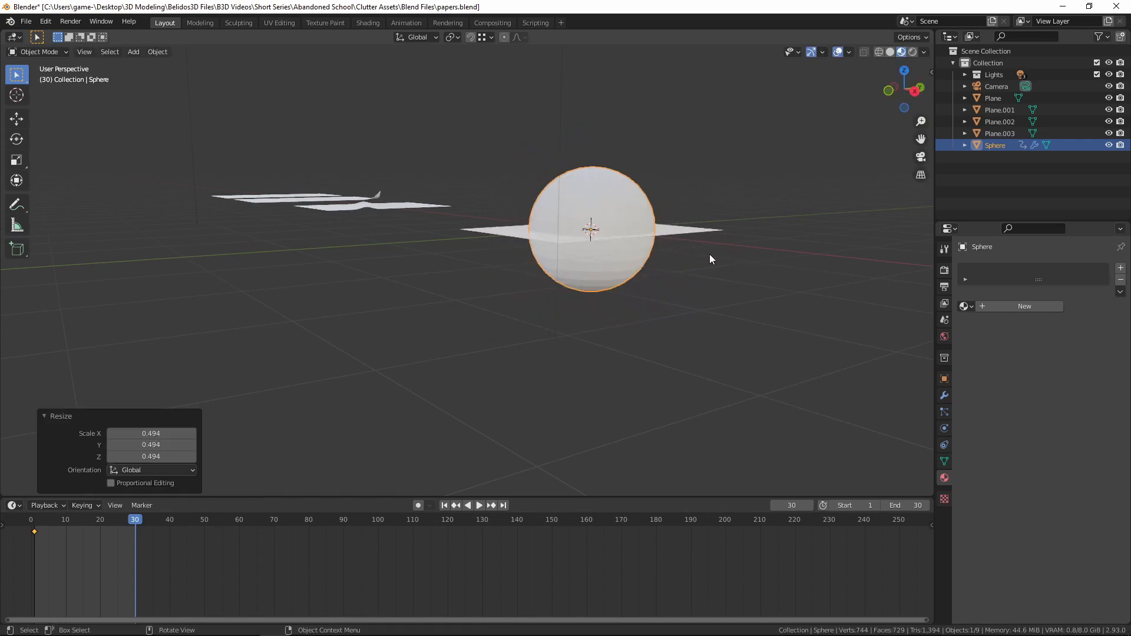
key("s")
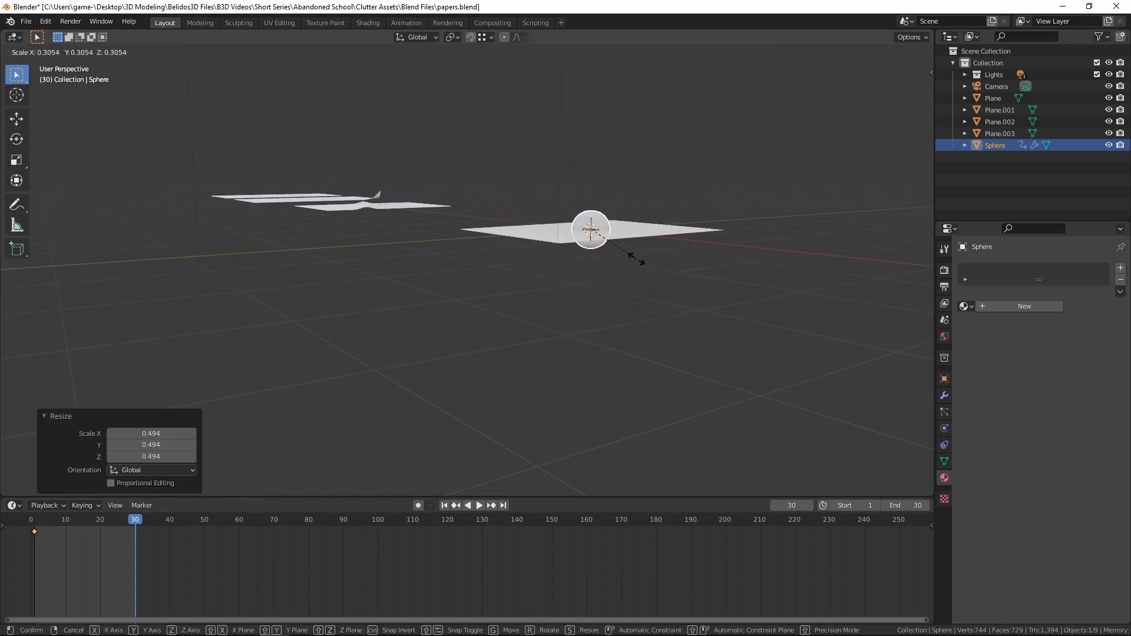
left_click(659, 279)
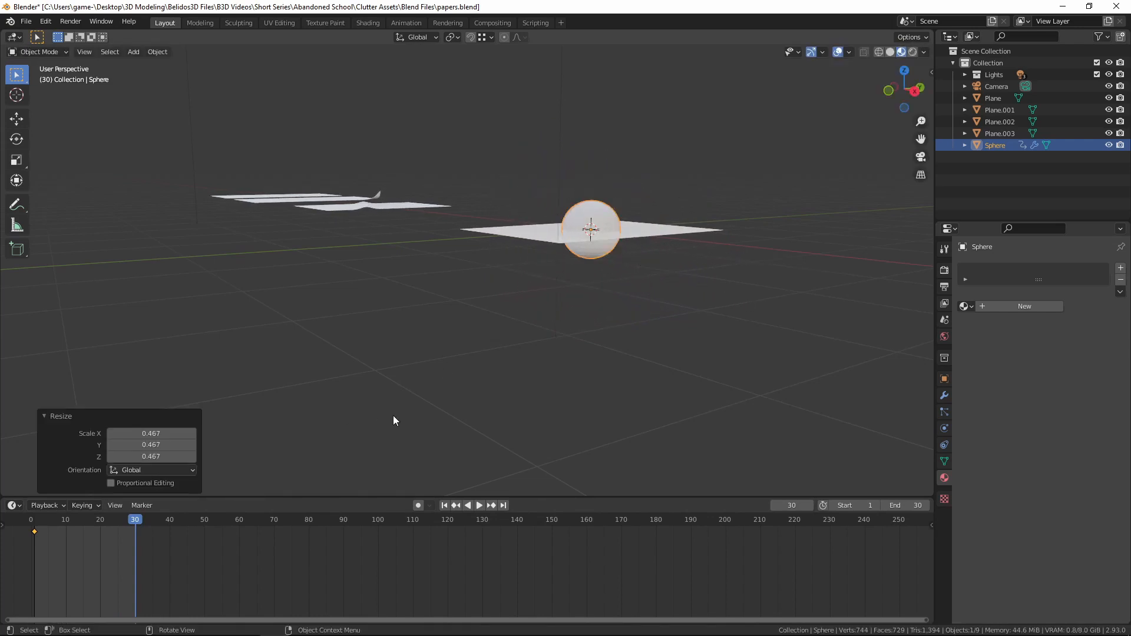
key("i")
left_click(581, 284)
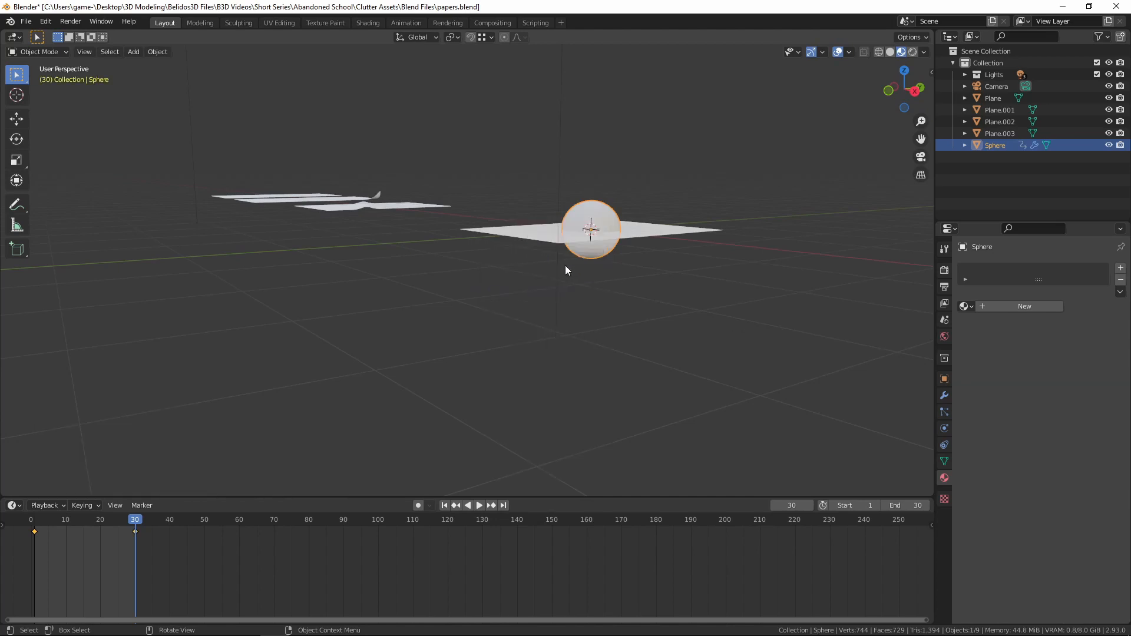
Play the sphere's shrinking animation from the first frame, stop it and return to frame 1.
left_click(444, 505)
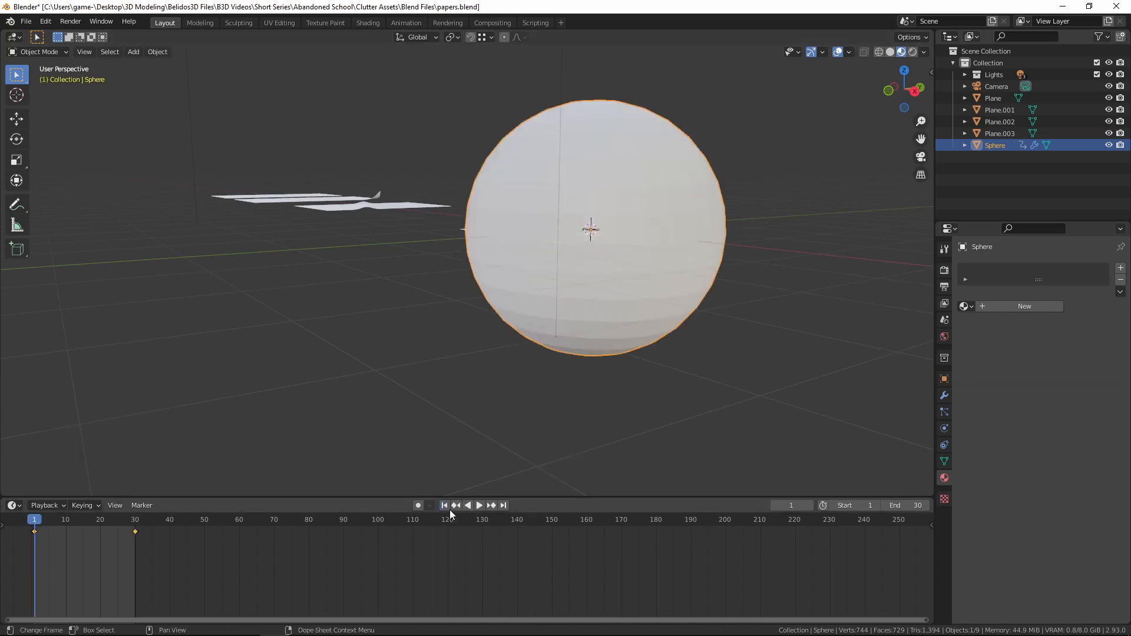
left_click(480, 505)
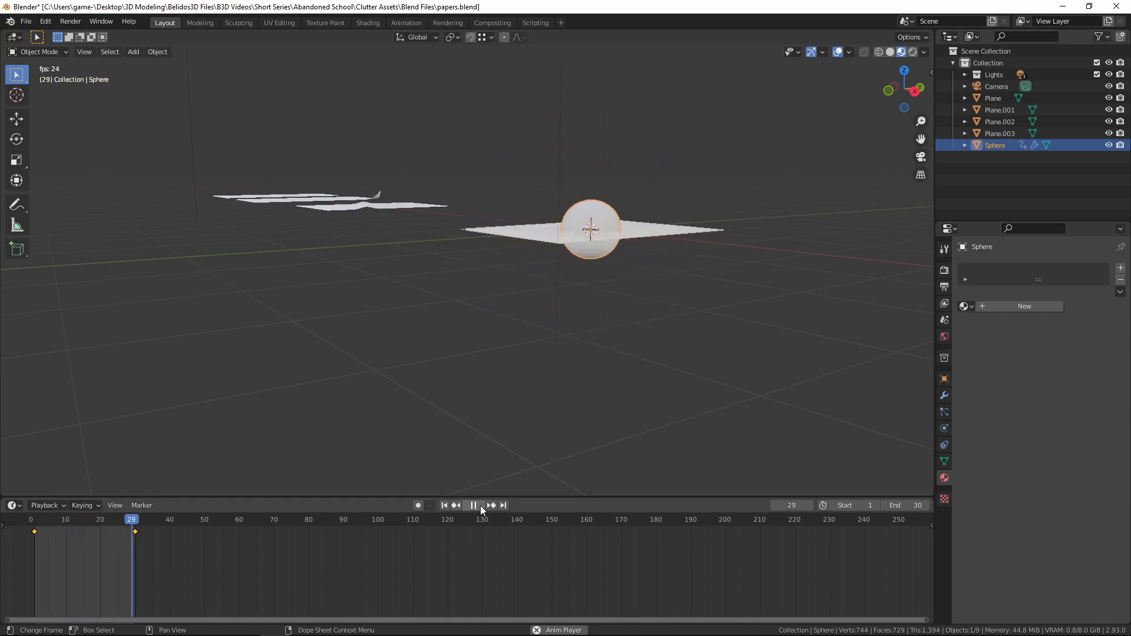
left_click(480, 506)
left_click(445, 505)
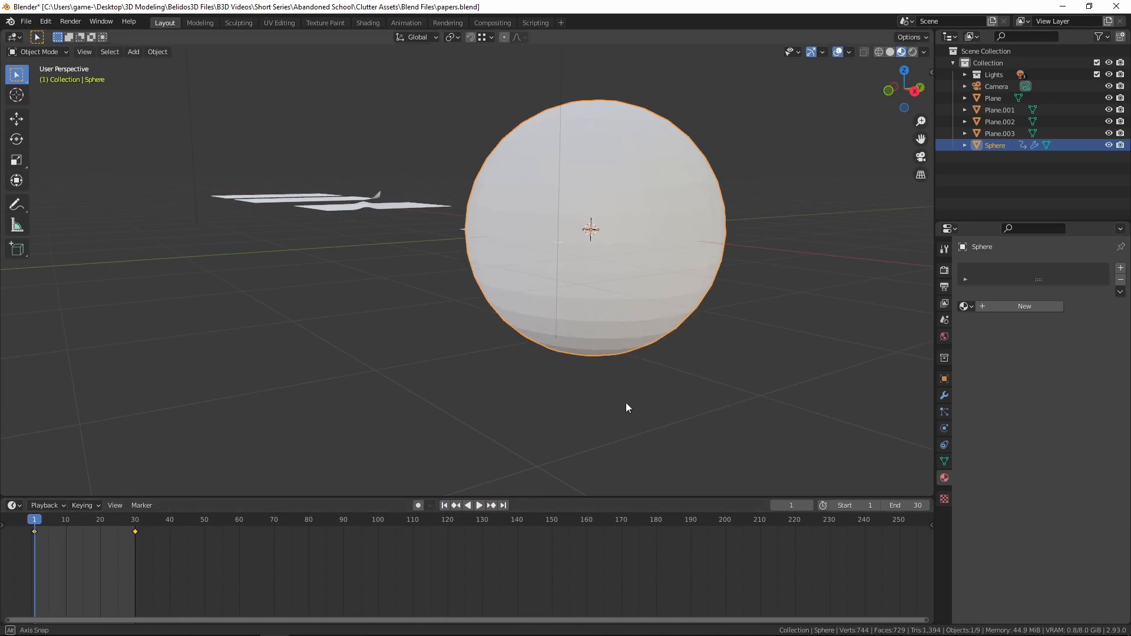
Hide the sphere to reveal the Note 04 sheet inside it.
middle_click_drag(626, 402, 471, 256)
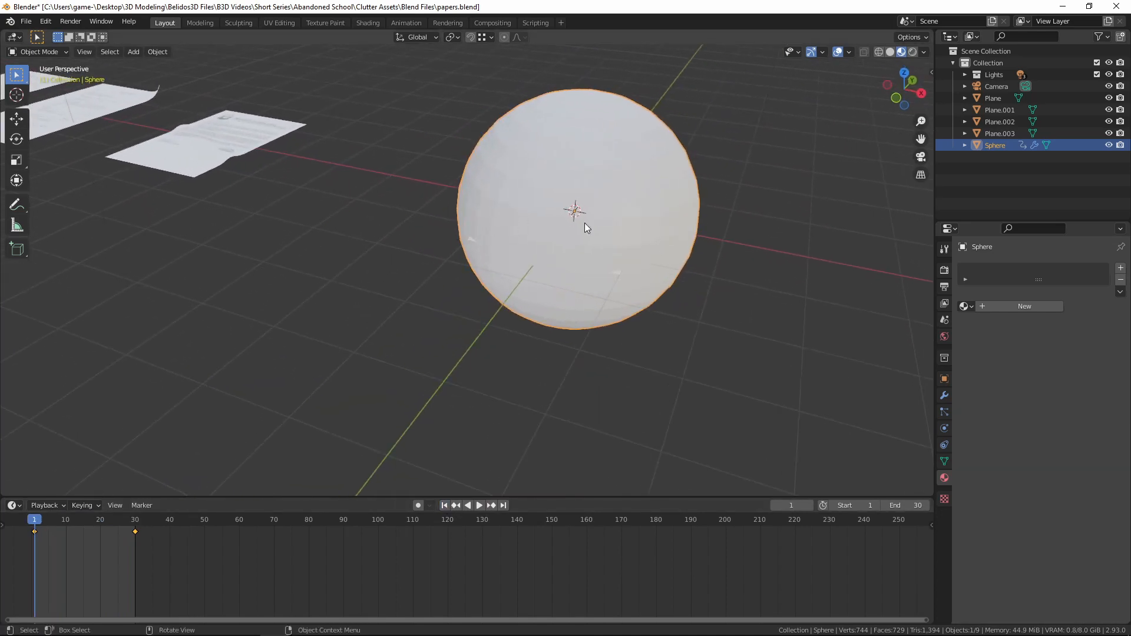
key("h")
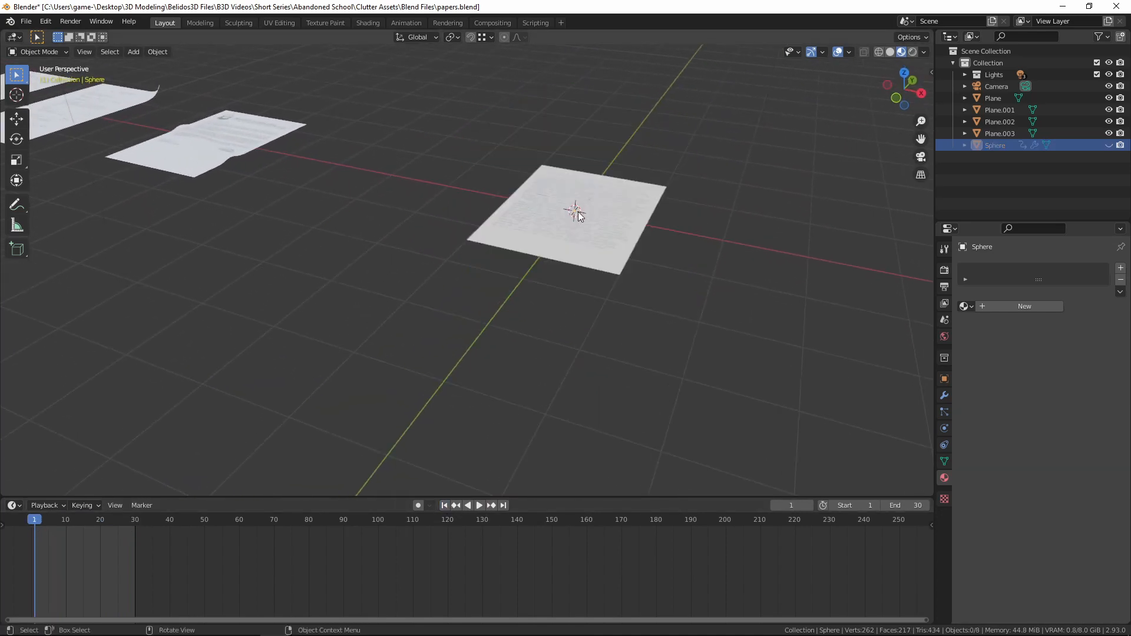
middle_click_drag(670, 270, 625, 346)
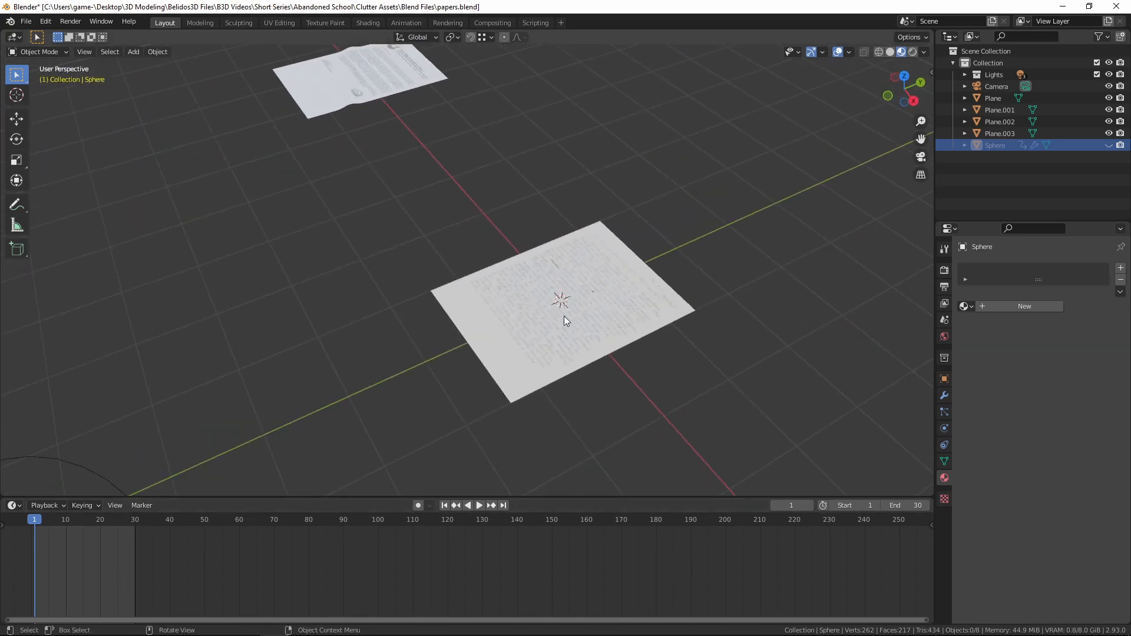
Select the Note 04 sheet and add Cloth physics to it.
left_click(518, 357)
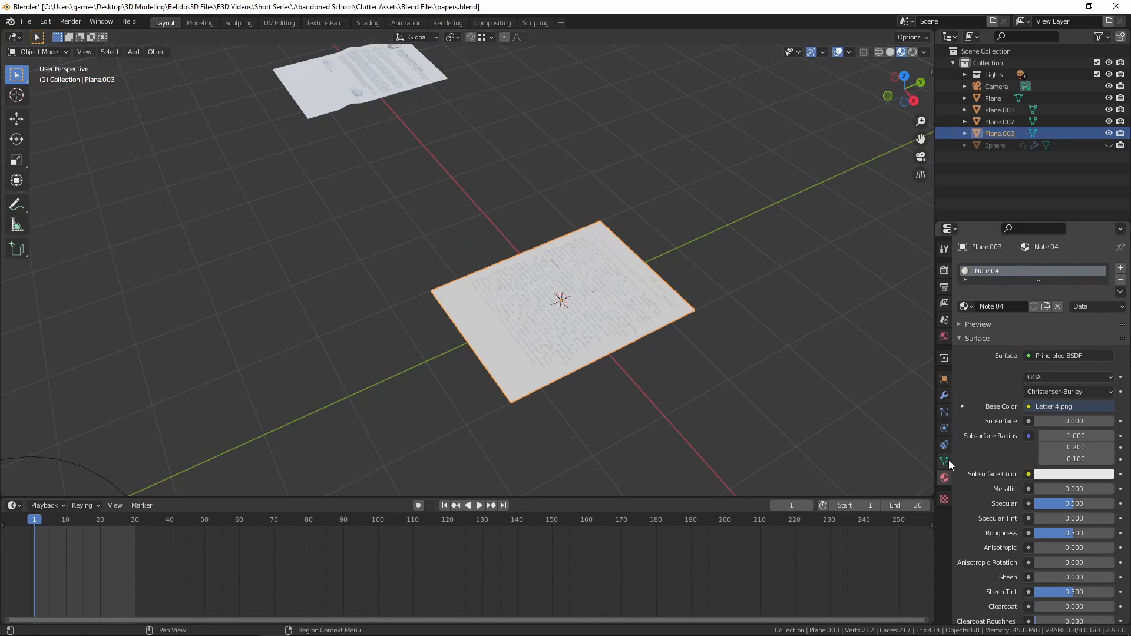
left_click(945, 446)
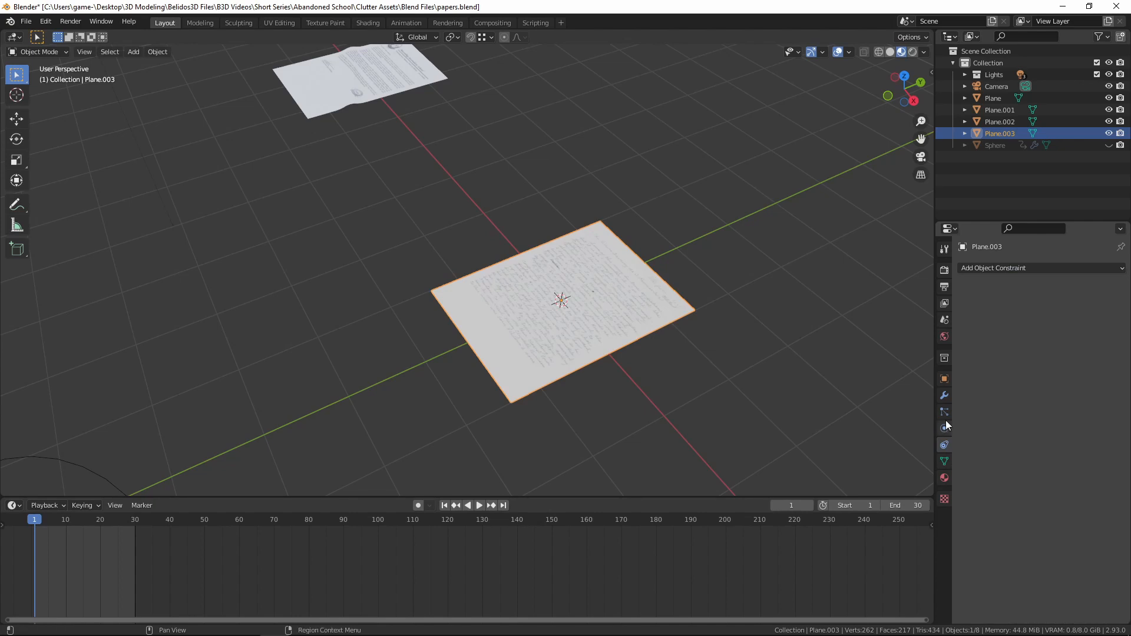
left_click(945, 429)
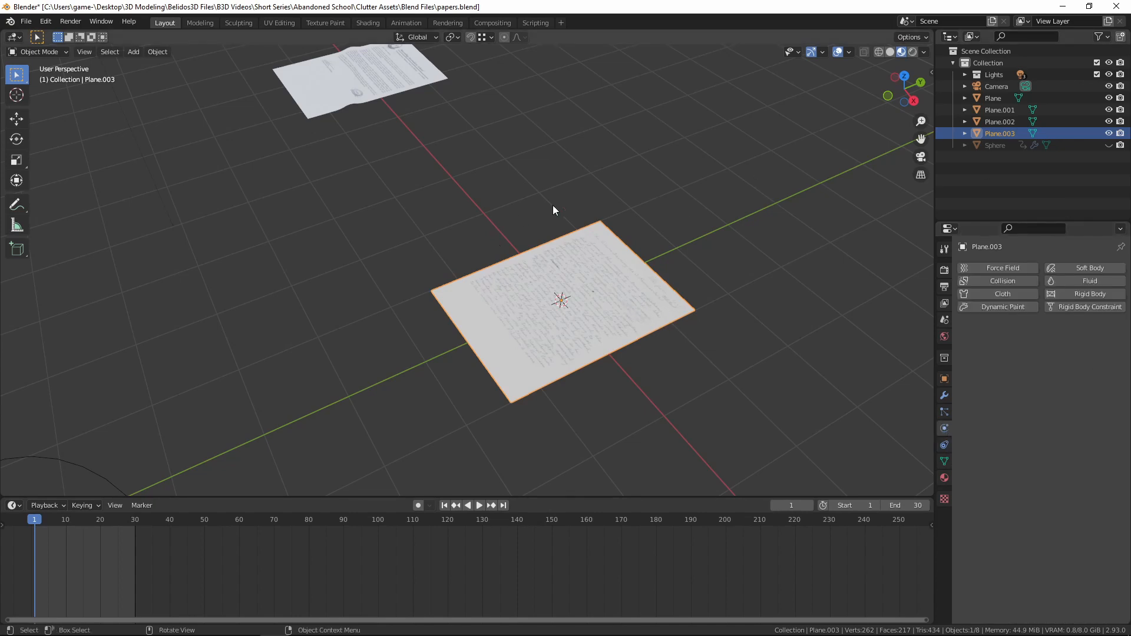
left_click(1009, 295)
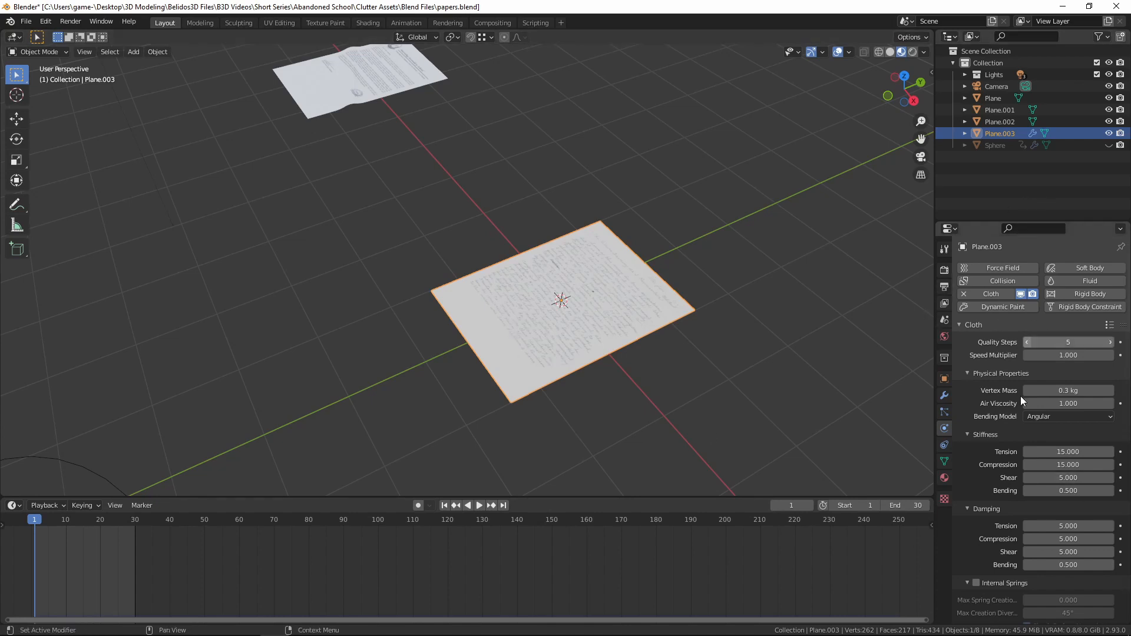
Apply the Leather preset to the Note 04 sheet's cloth settings.
scroll(1020, 389, "down", 6)
scroll(1017, 379, "down", 1)
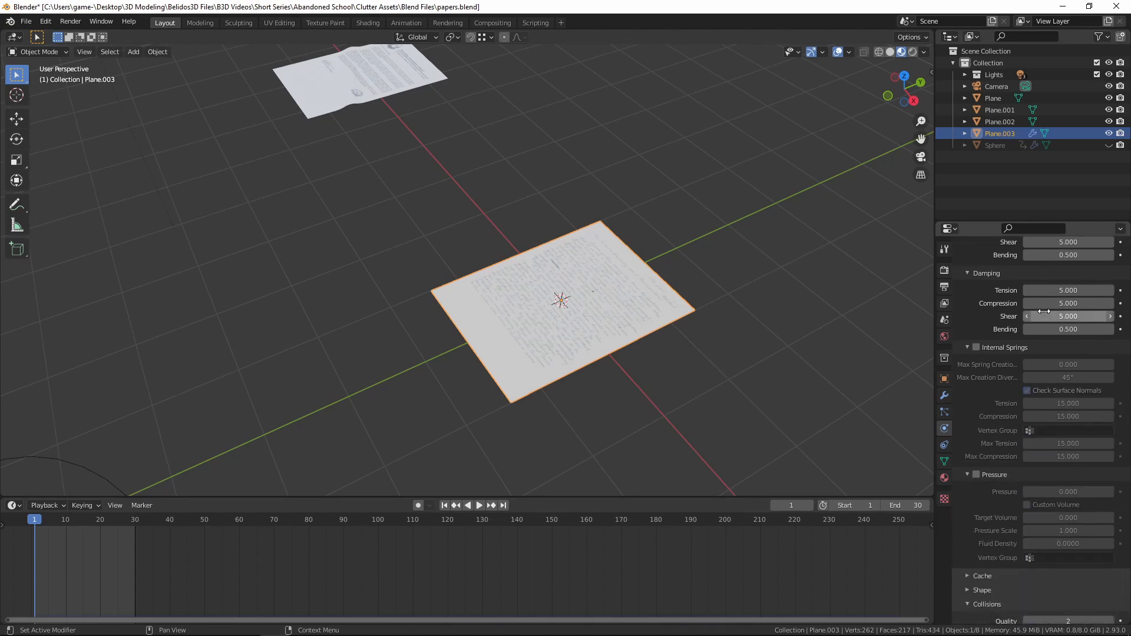
scroll(1017, 379, "up", 5)
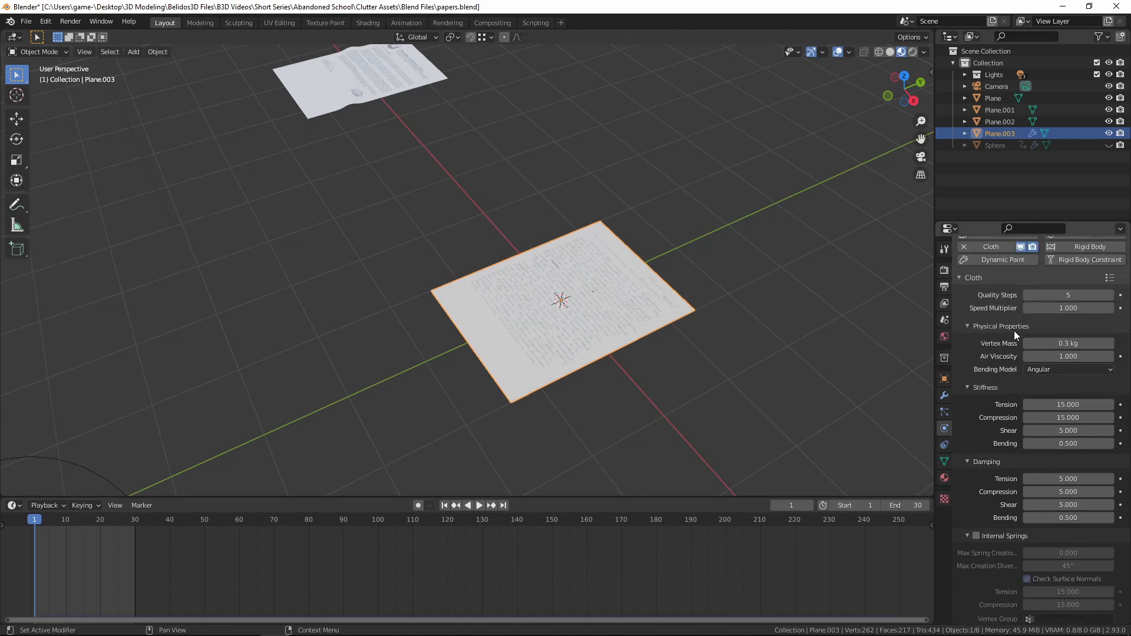
left_click(1110, 278)
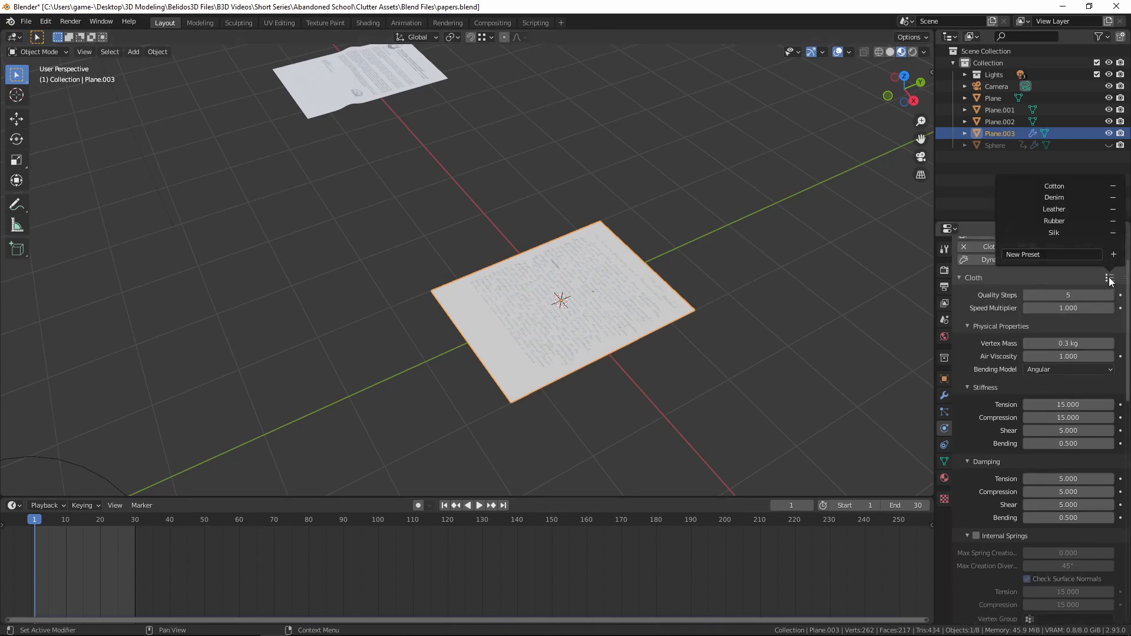
left_click(1055, 210)
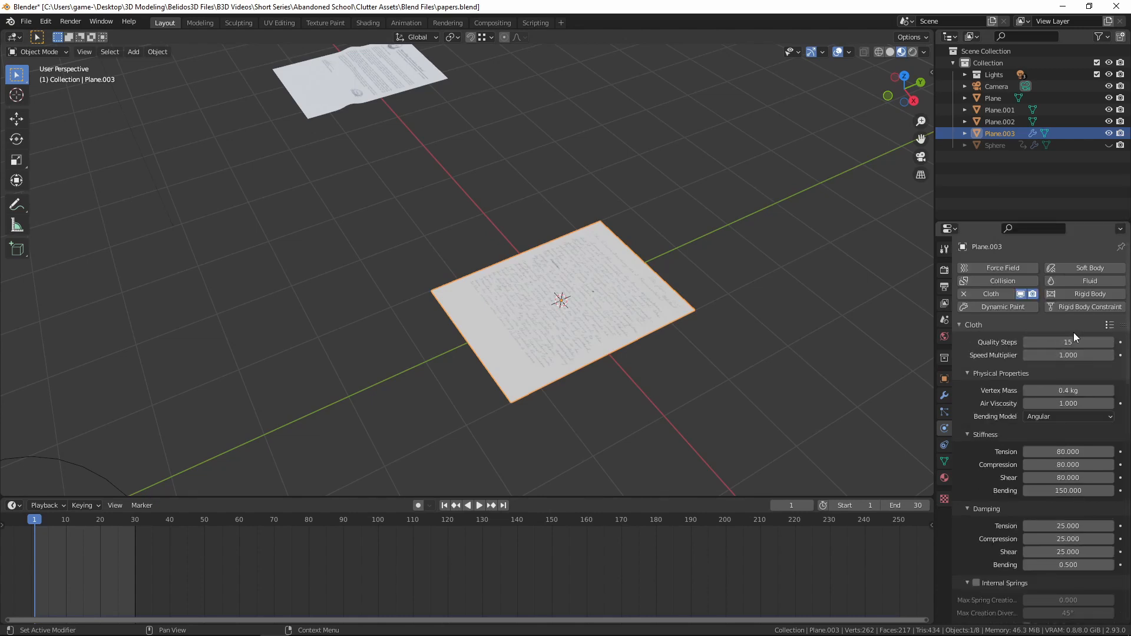
Set the cloth's bending stiffness to 15.
scroll(1022, 331, "down", 1)
scroll(1022, 331, "down", 1)
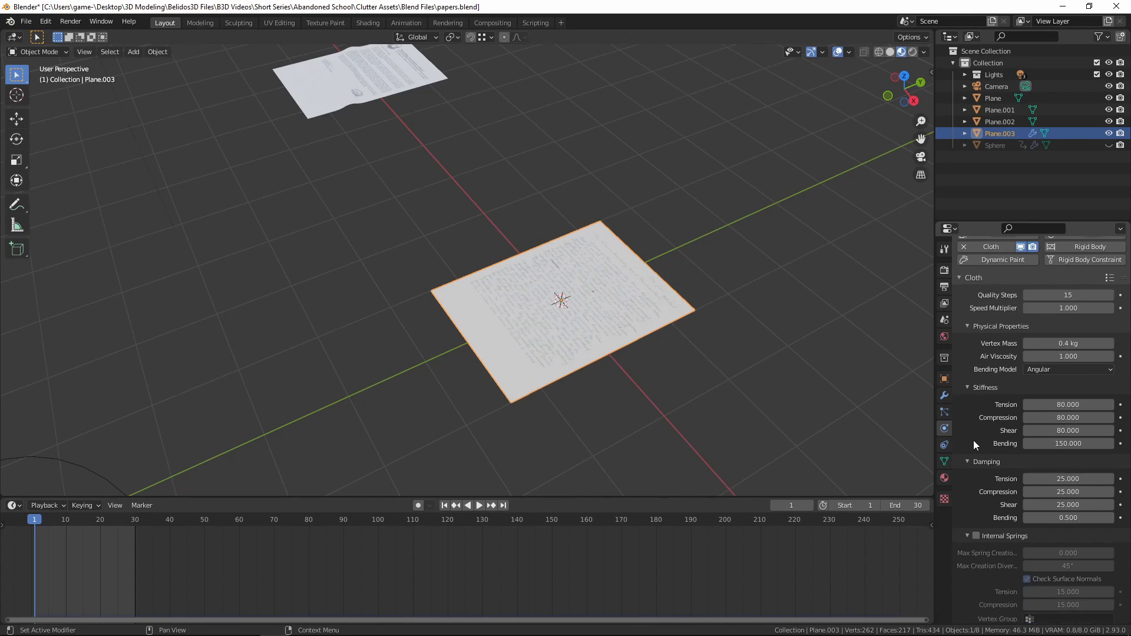
left_click(1059, 443)
type("15")
key("Return")
Enable self collisions for the cloth and set their friction to 15.
scroll(1052, 357, "down", 2)
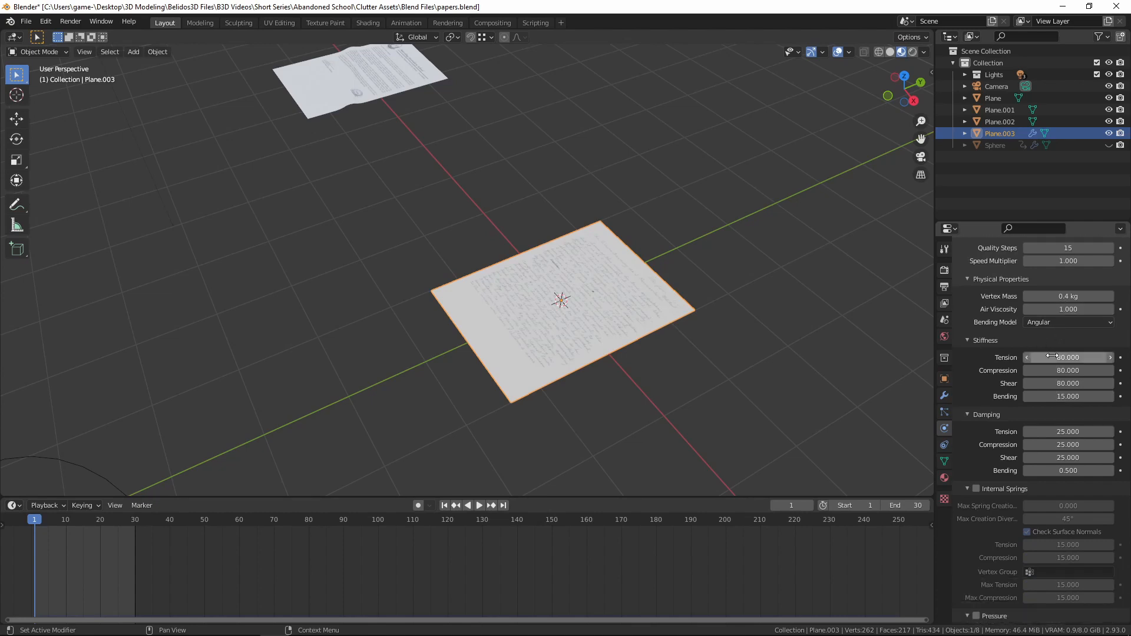
scroll(1052, 357, "down", 8)
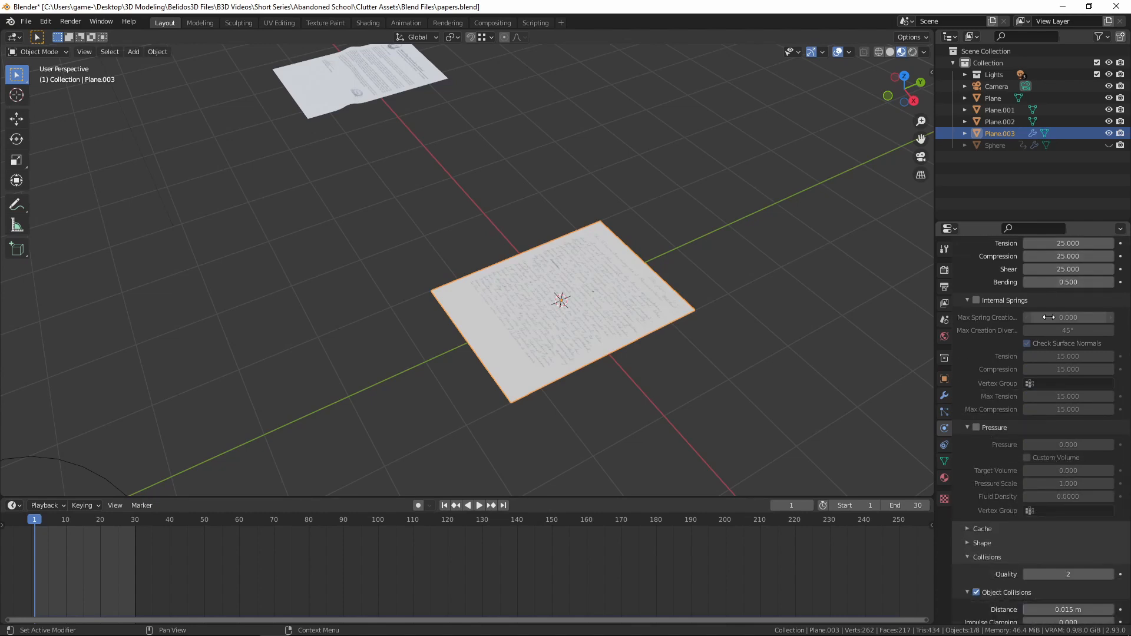
scroll(1049, 317, "down", 5)
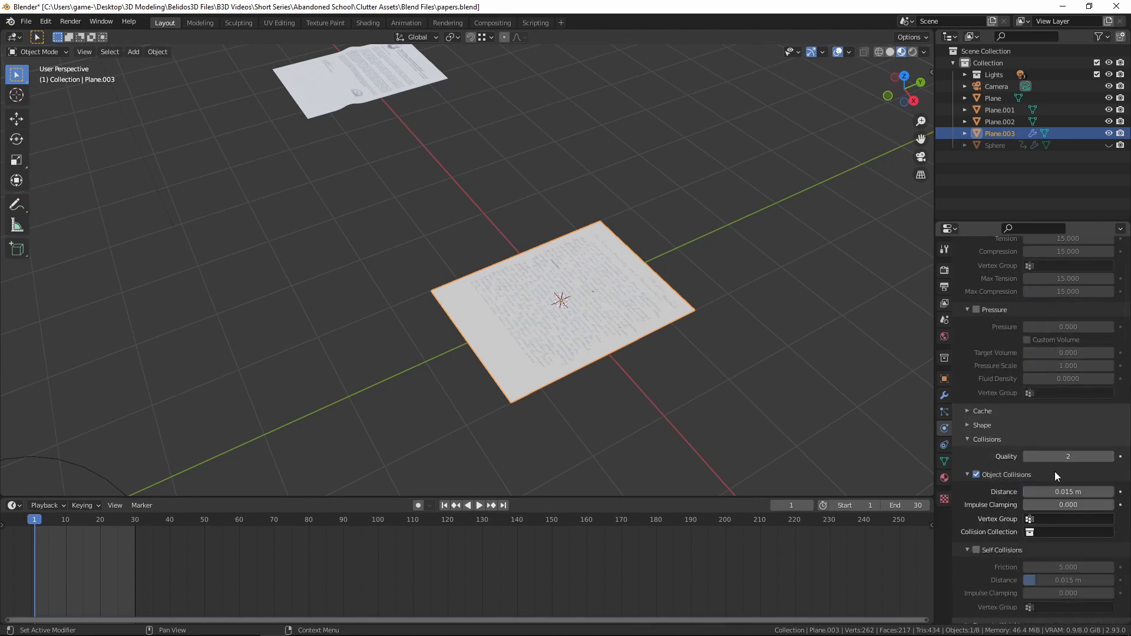
scroll(1055, 471, "down", 3)
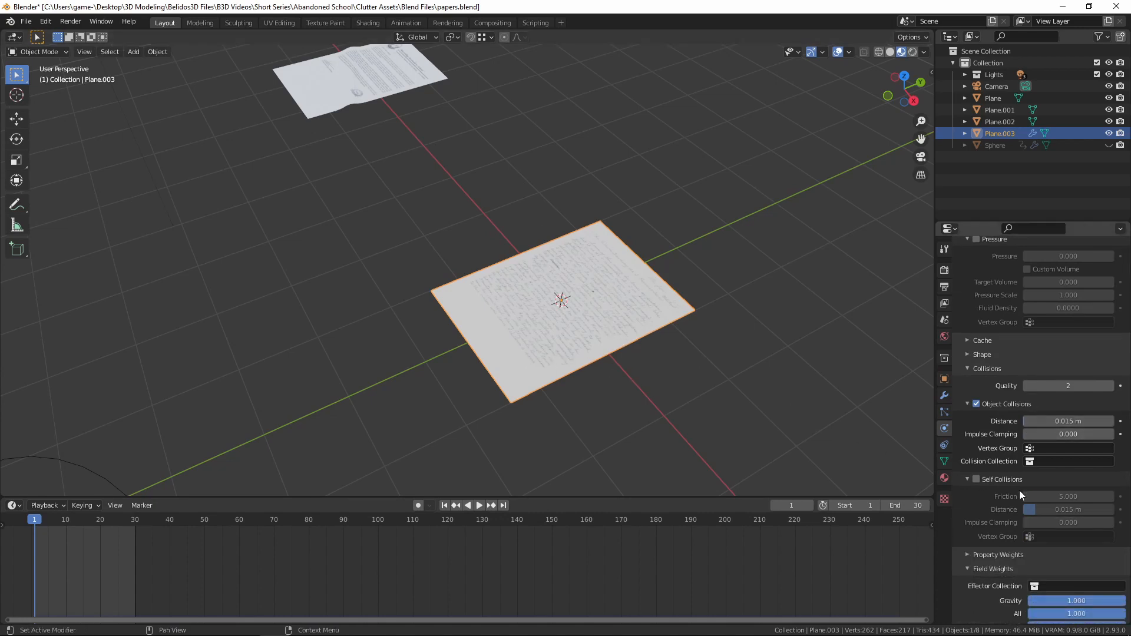
left_click(977, 480)
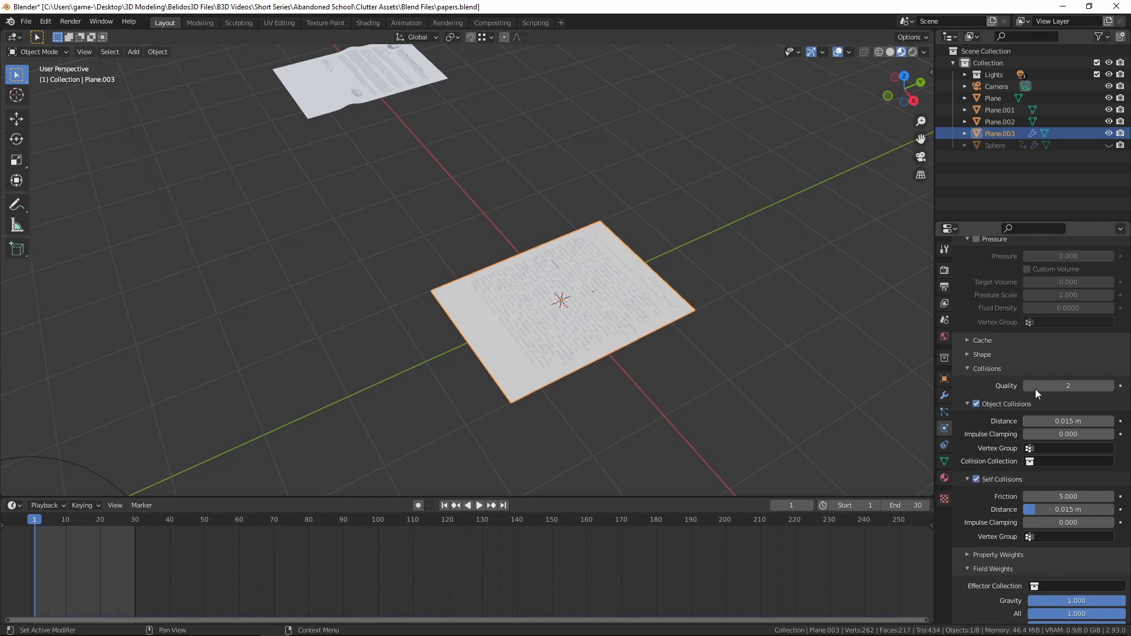
scroll(1025, 353, "down", 2)
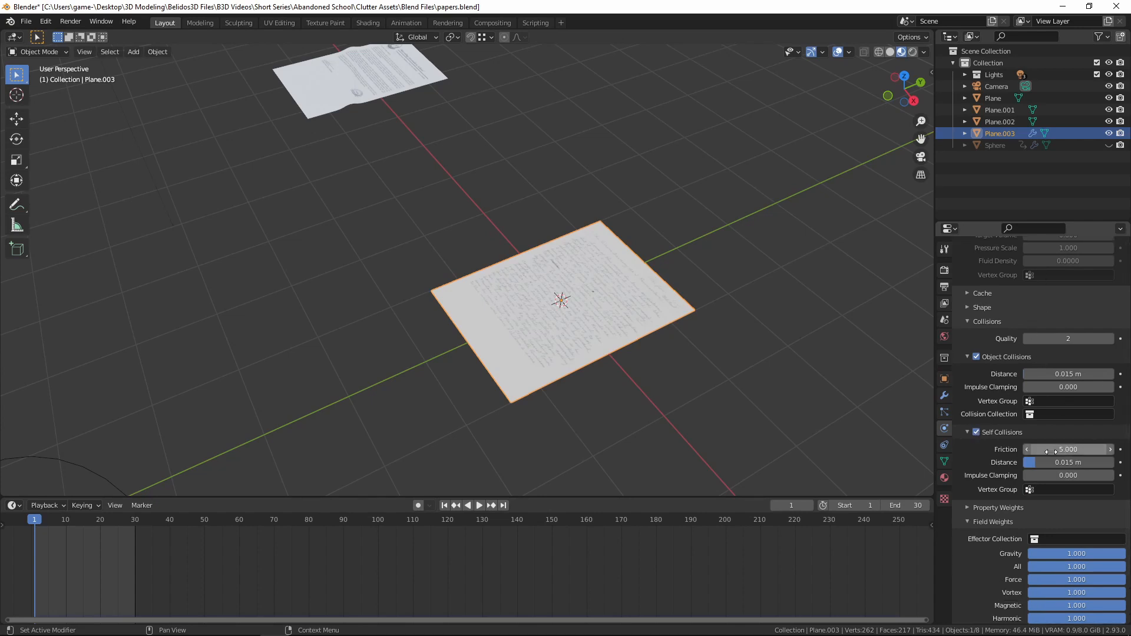
left_click(1051, 450)
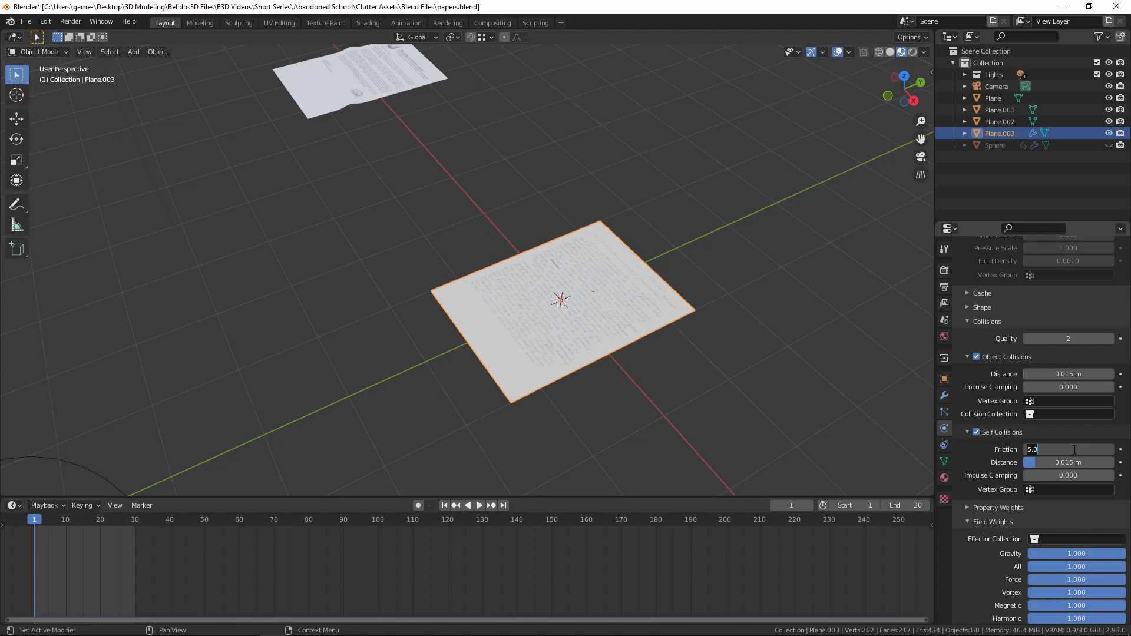
type("15")
key("Return")
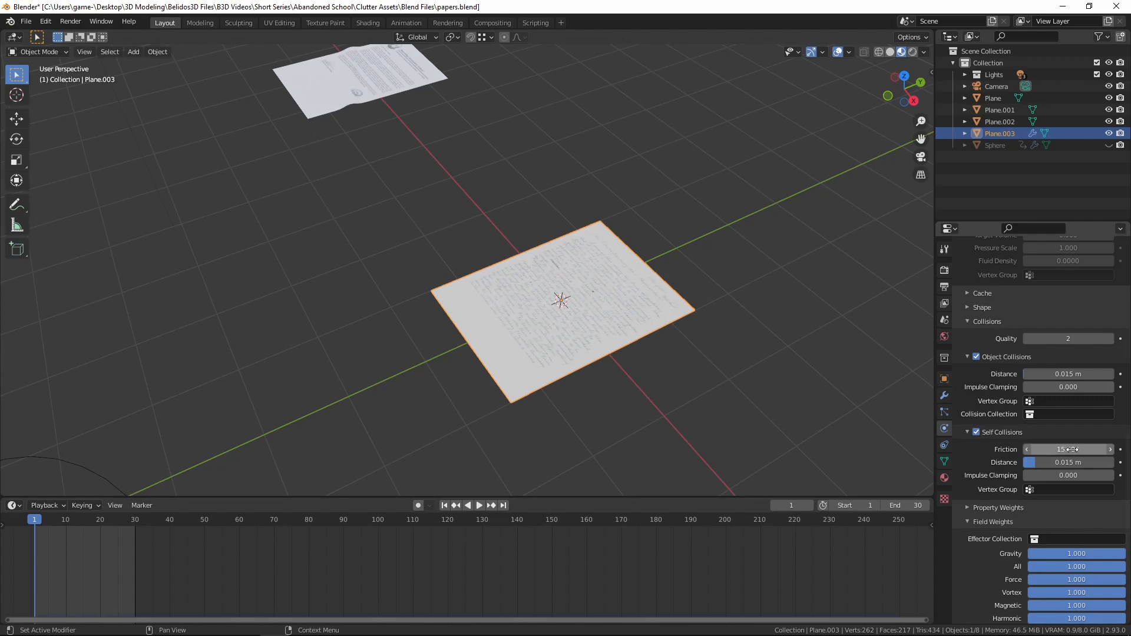
Reduce the cloth's gravity field weight to 0.
scroll(1070, 456, "down", 4)
left_click_drag(1063, 461, 966, 461)
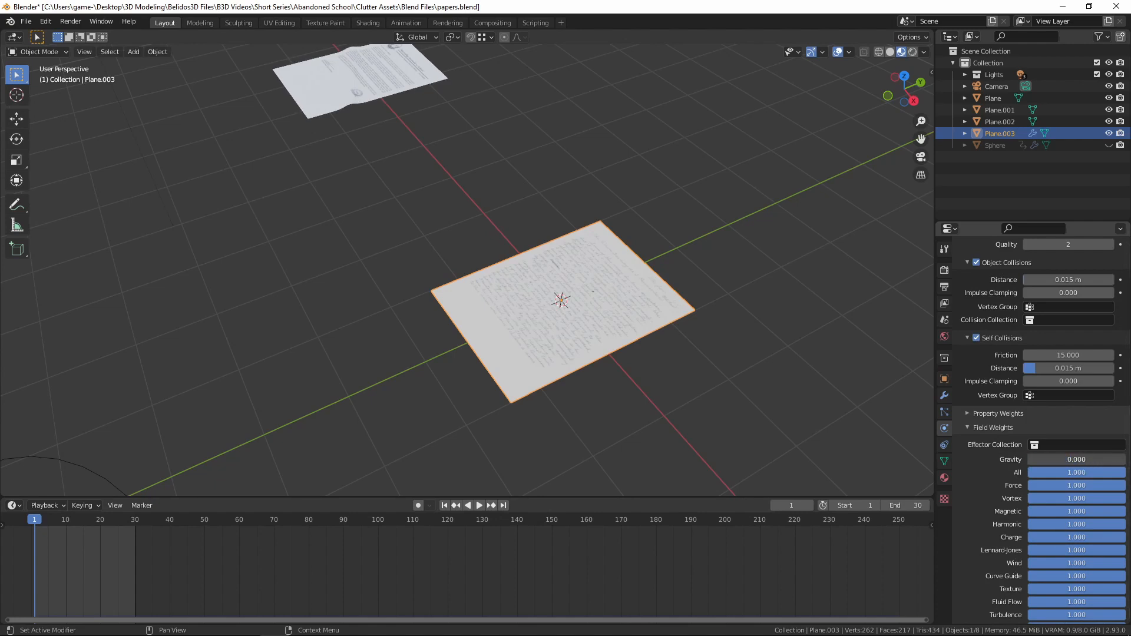
left_click_drag(966, 461, 1028, 459)
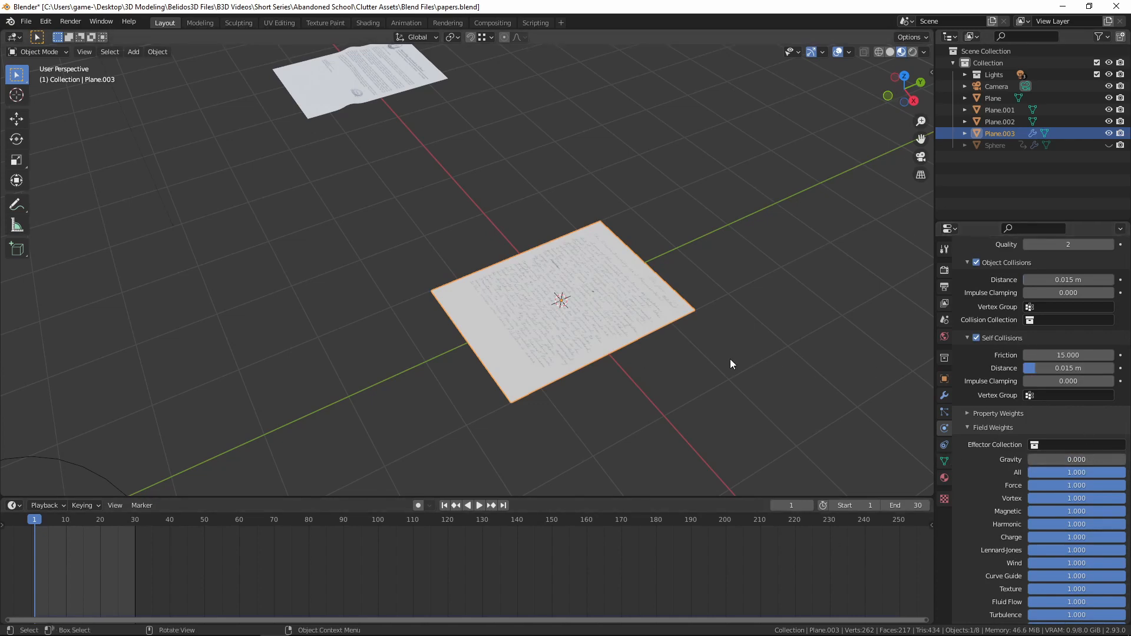
Play the cloth simulation, stop it at frame 16 and examine the sheet's folds from several angles.
middle_click_drag(419, 396, 494, 378)
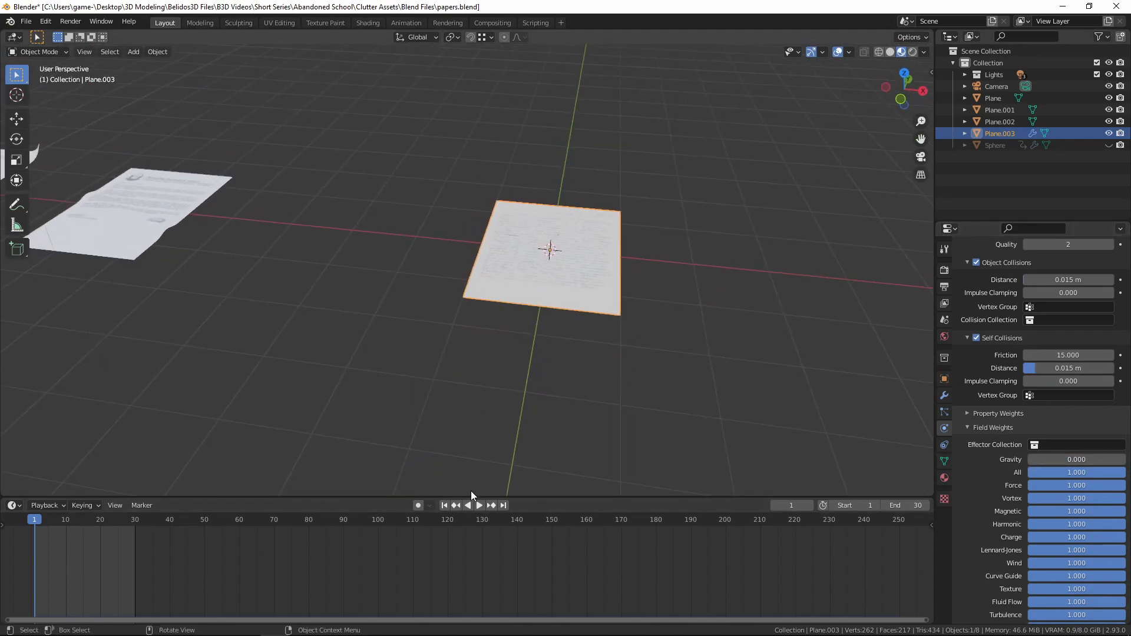
left_click(478, 506)
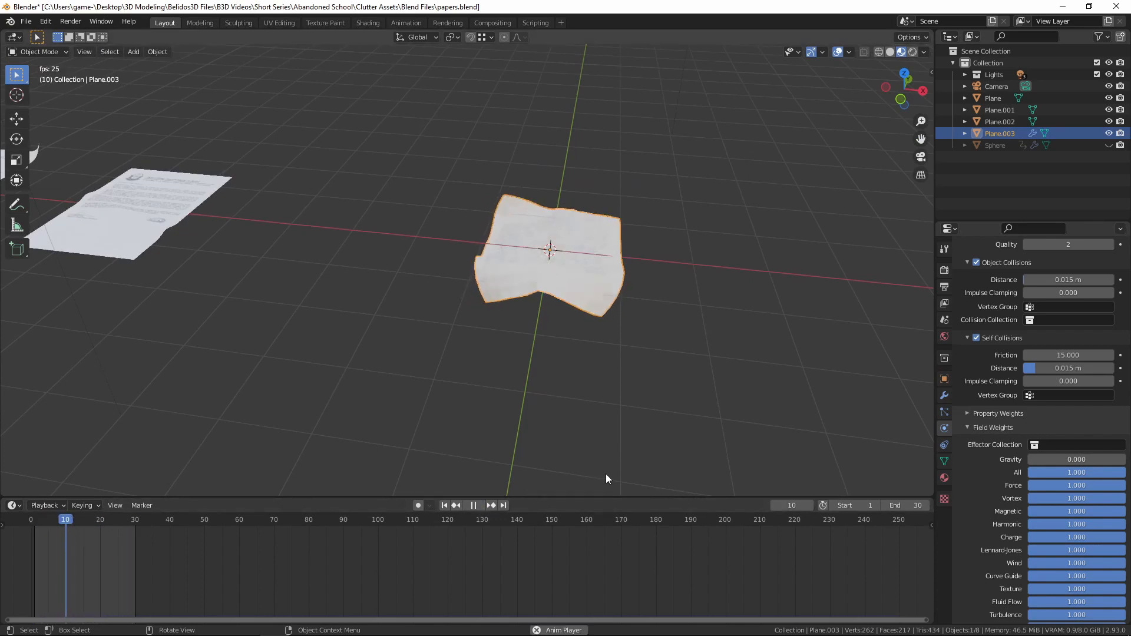
left_click(474, 505)
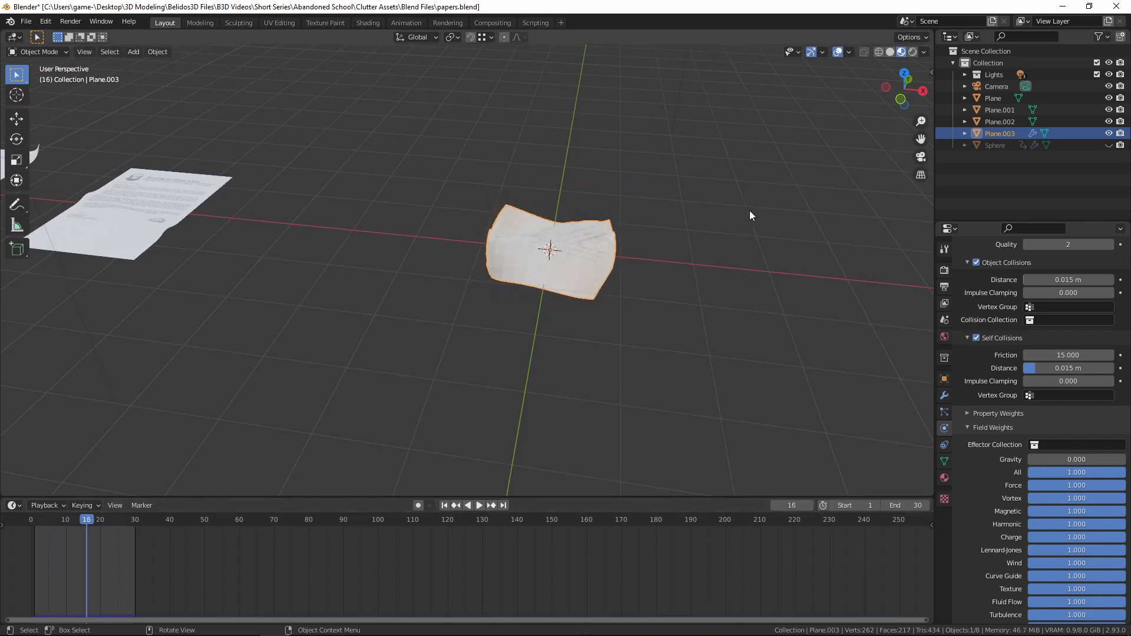
middle_click_drag(749, 210, 566, 230)
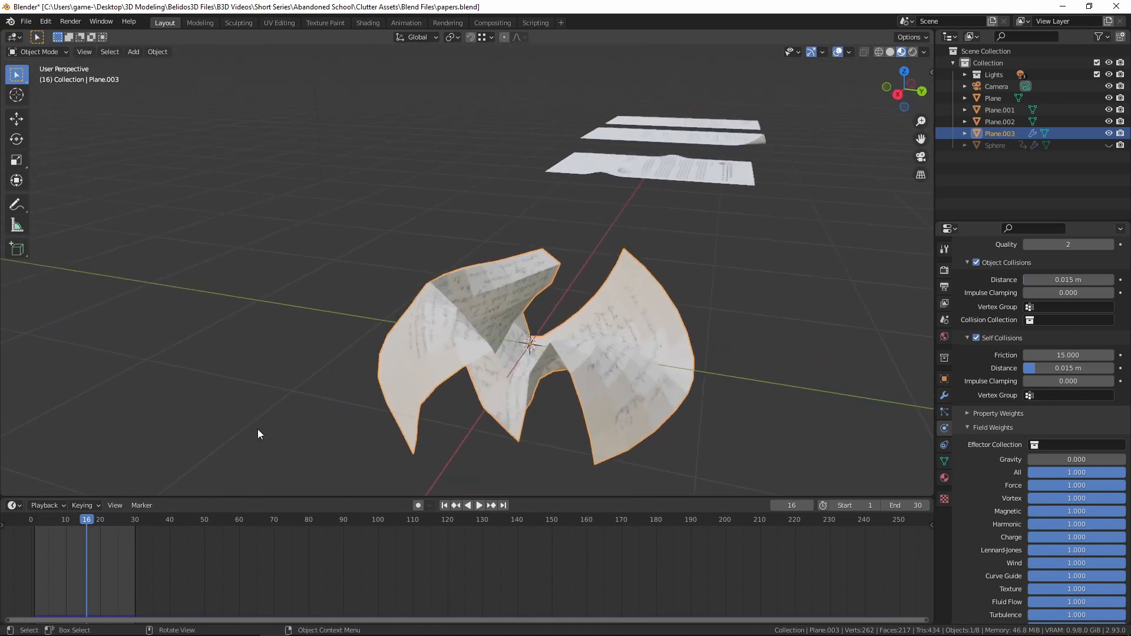
mouse_move(87, 522)
left_mouse_down()
mouse_move(110, 525)
mouse_move(88, 530)
left_mouse_up()
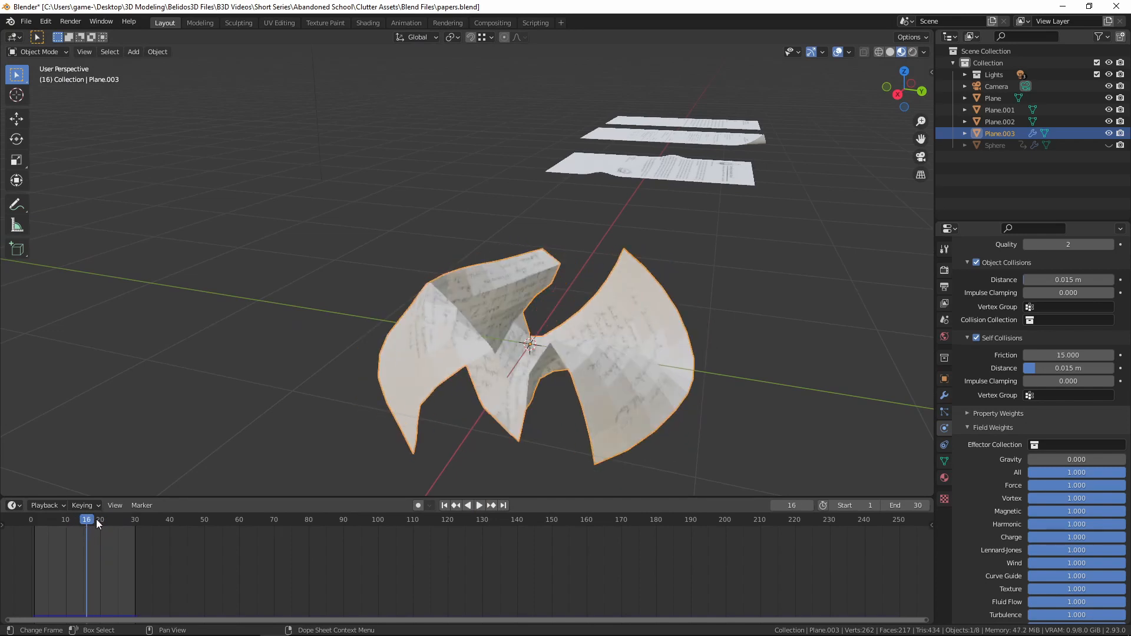
middle_click_drag(448, 318, 549, 239)
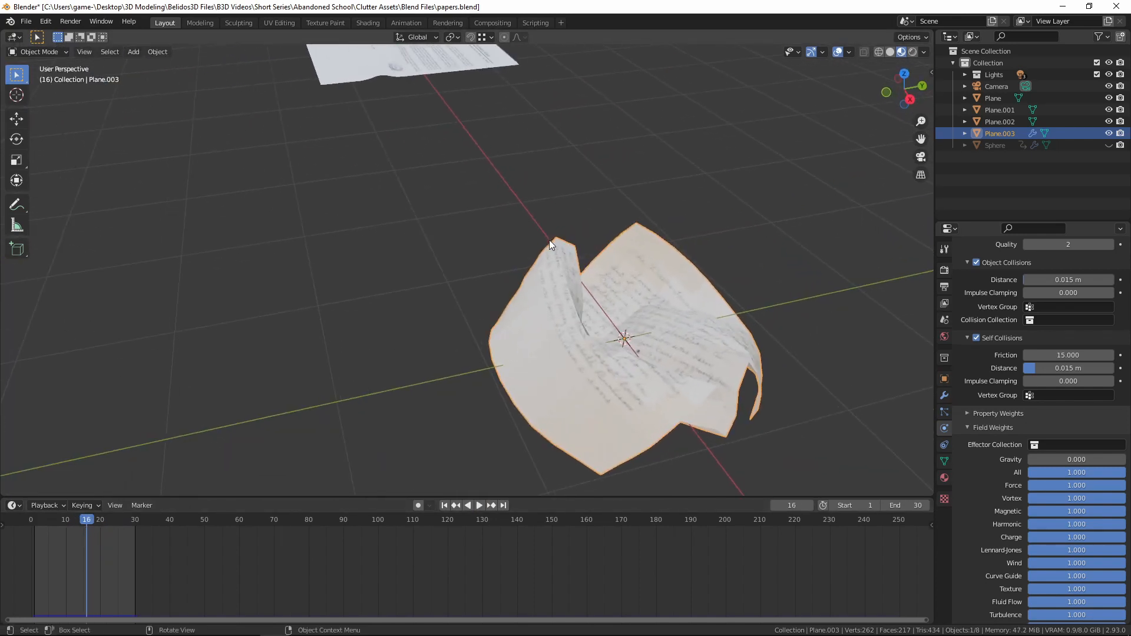
Subdivide the whole mesh of the Note 04 sheet once more and return to Object Mode.
key("Tab")
middle_click_drag(633, 254, 720, 294)
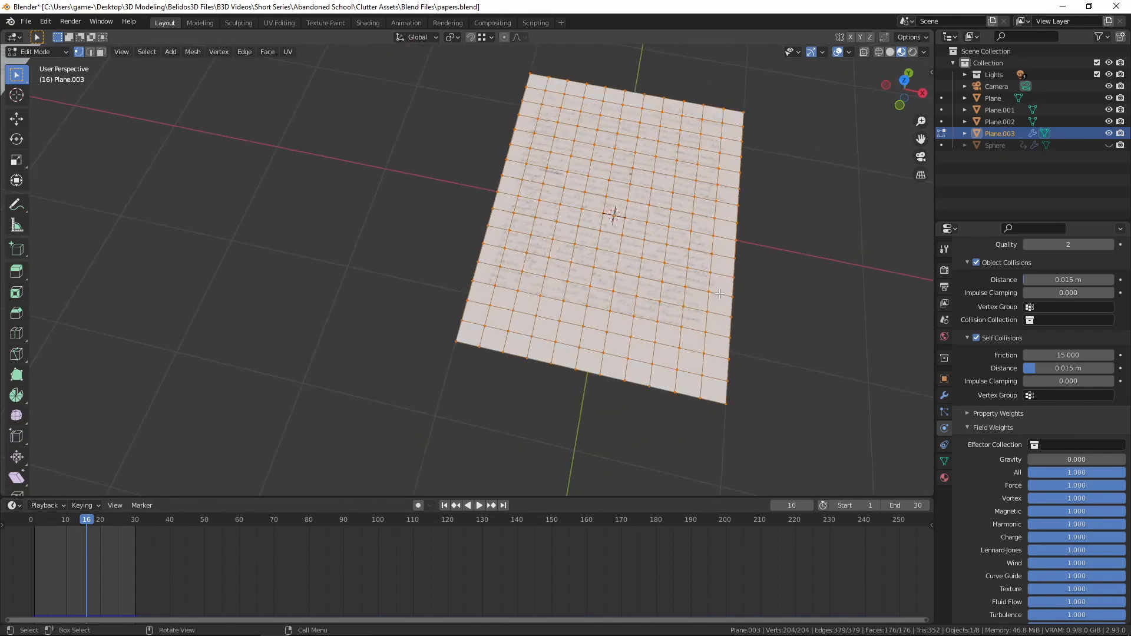
key("ctrl+e")
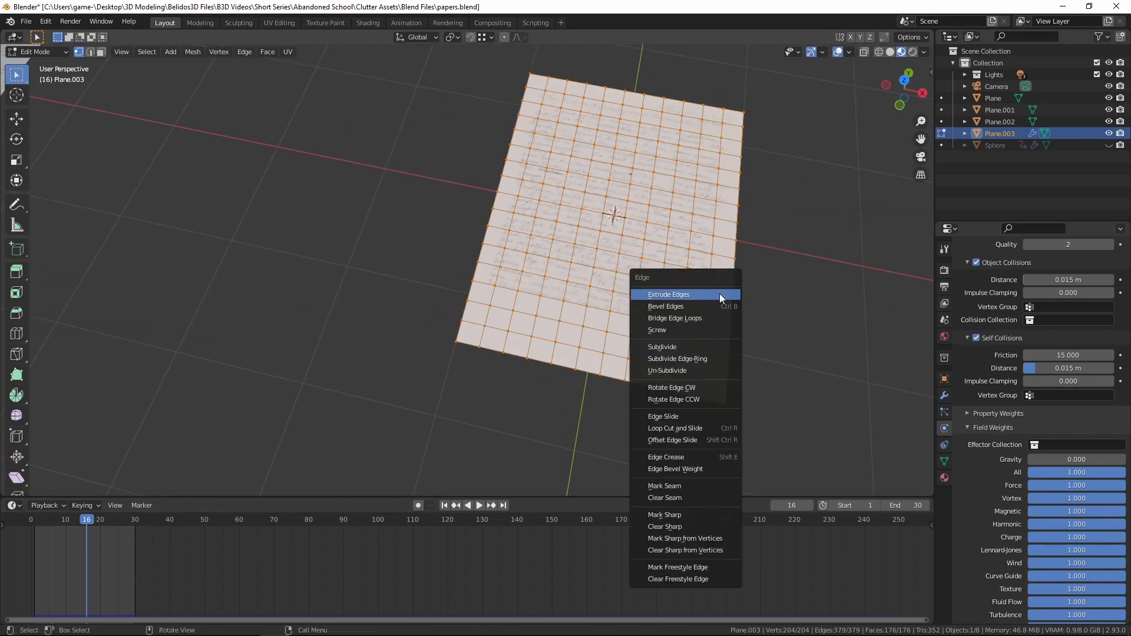
left_click(692, 349)
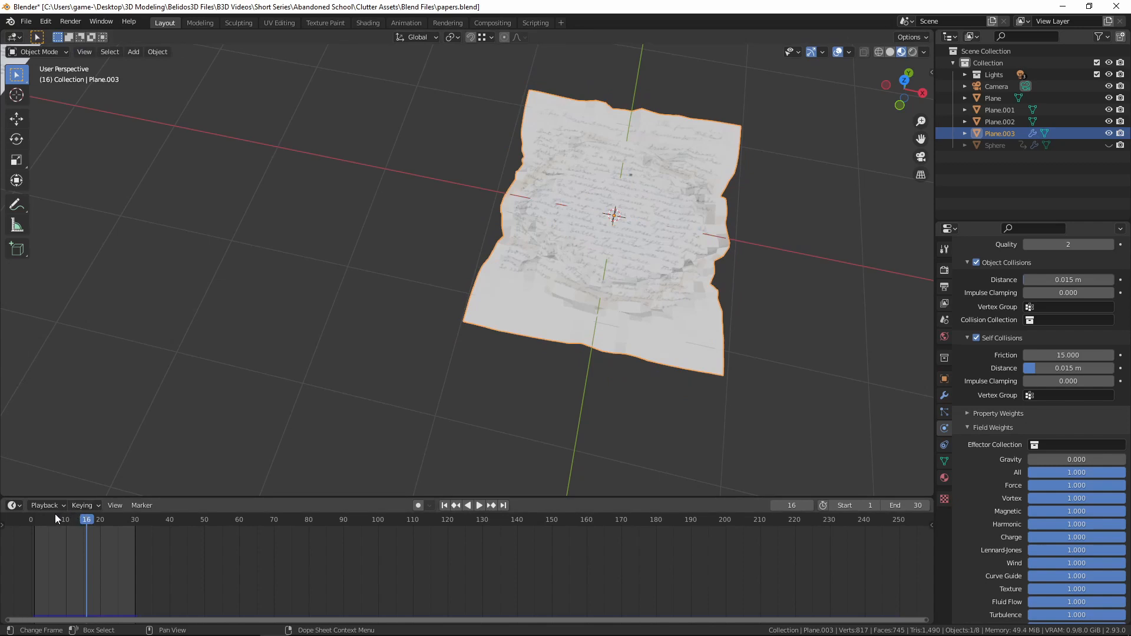
Replay the cloth simulation from the first frame with the denser mesh and stop it.
left_click(445, 506)
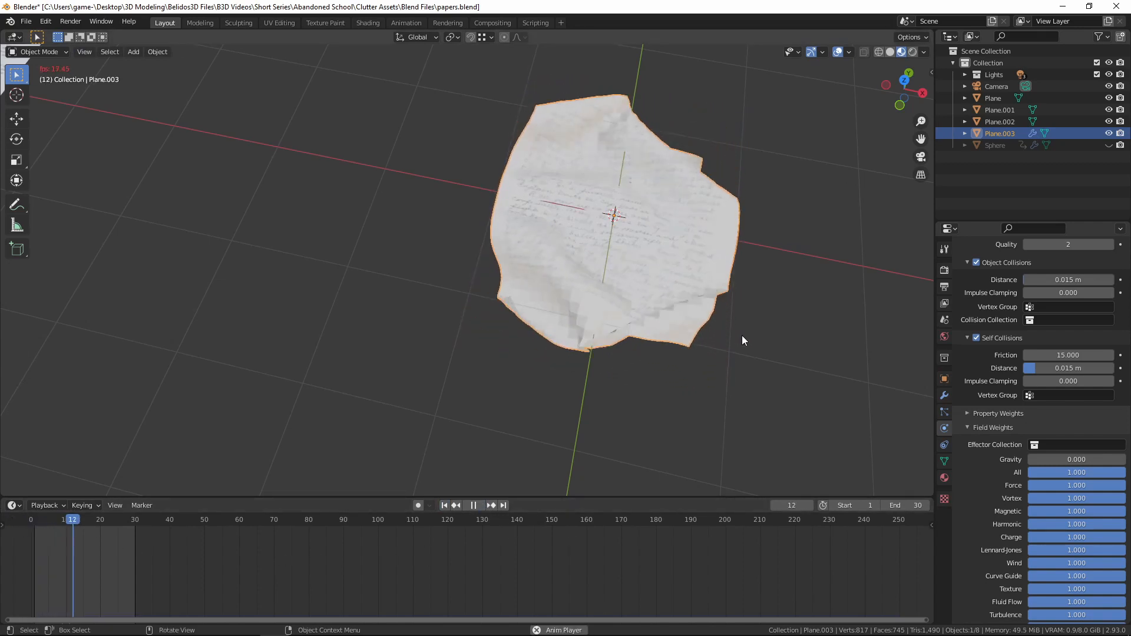
middle_click_drag(738, 325, 645, 315)
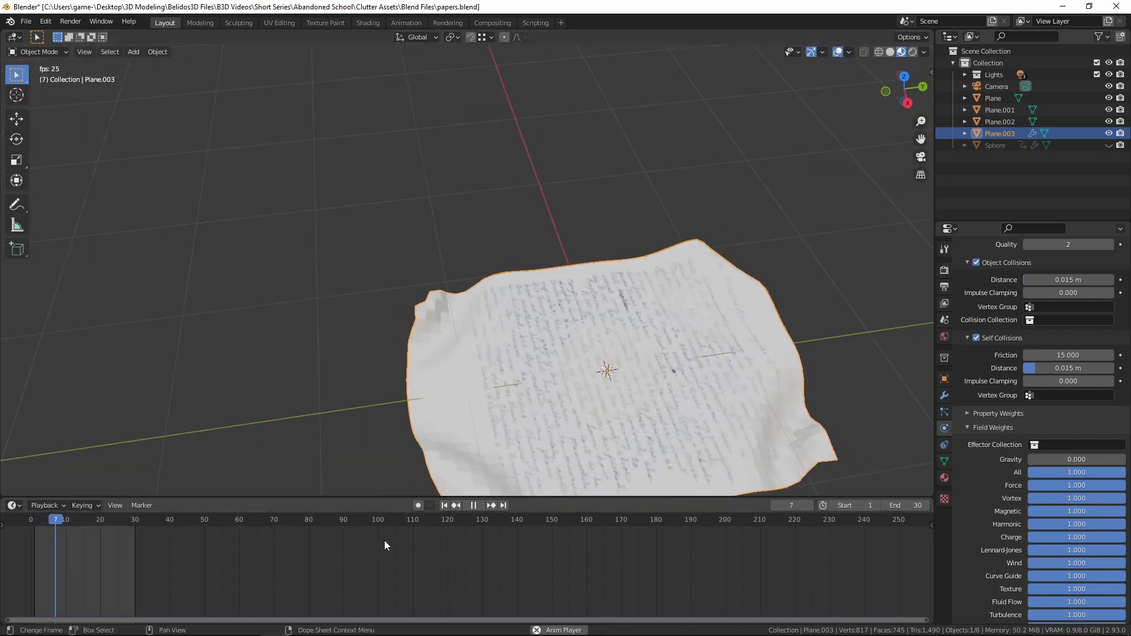
left_click(476, 505)
Examine the crumpled sheet up close around frames 20 to 24 and settle on frame 20.
scroll(653, 380, "up", 3)
middle_click_drag(665, 385, 534, 241)
scroll(533, 241, "down", 2)
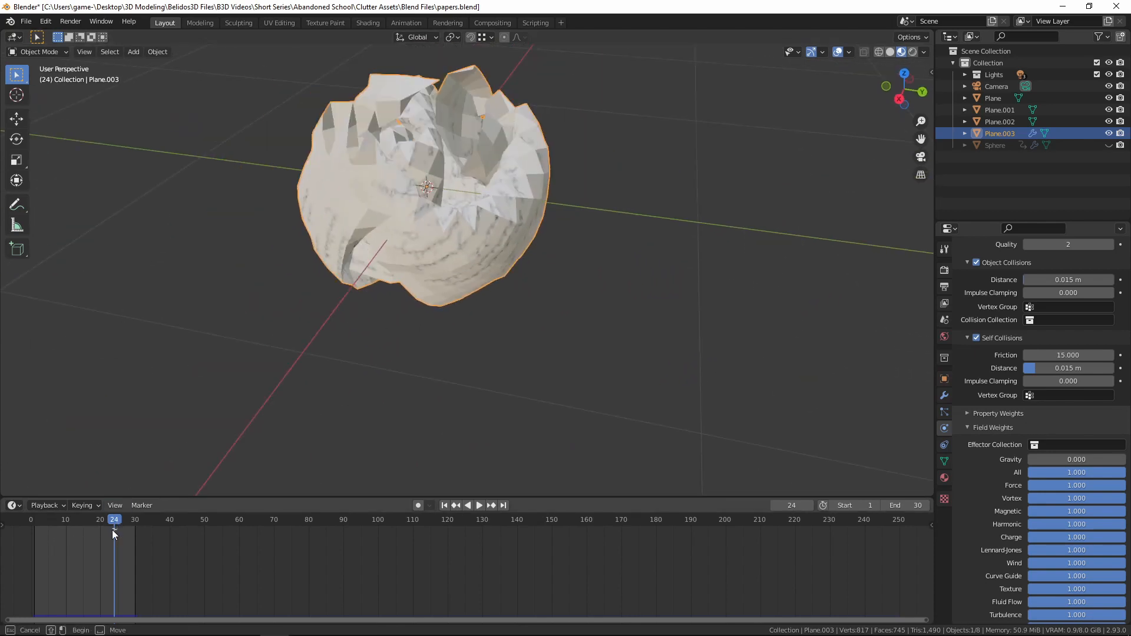
key("space")
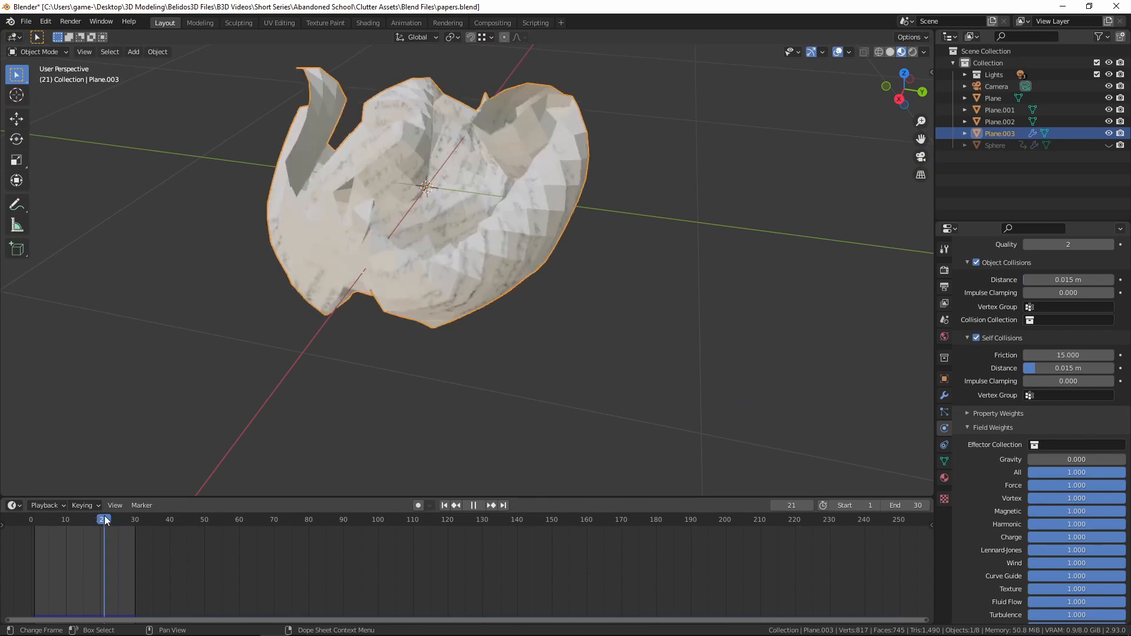
left_click_drag(106, 520, 102, 519)
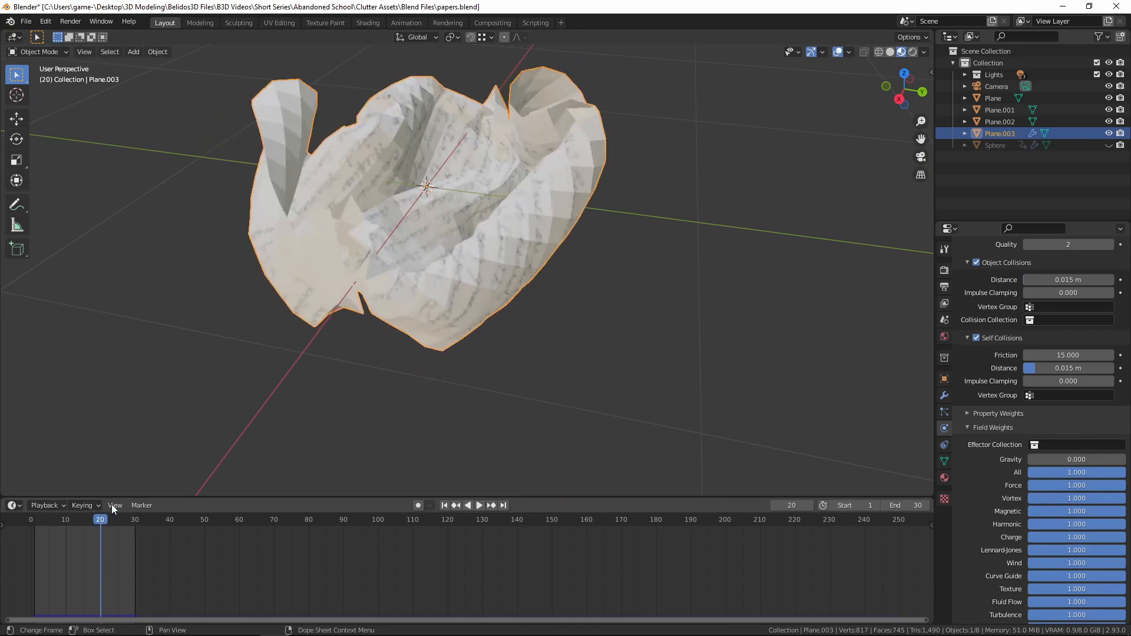
Apply smooth shading to the crumpled sheet.
middle_click_drag(353, 306, 567, 217)
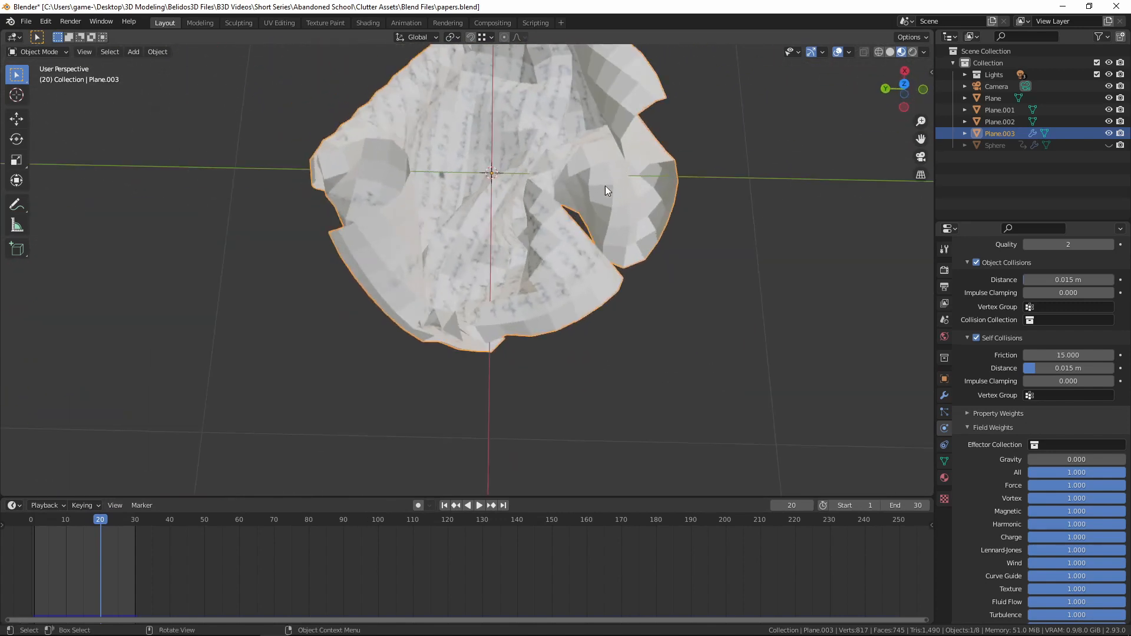
right_click(460, 133)
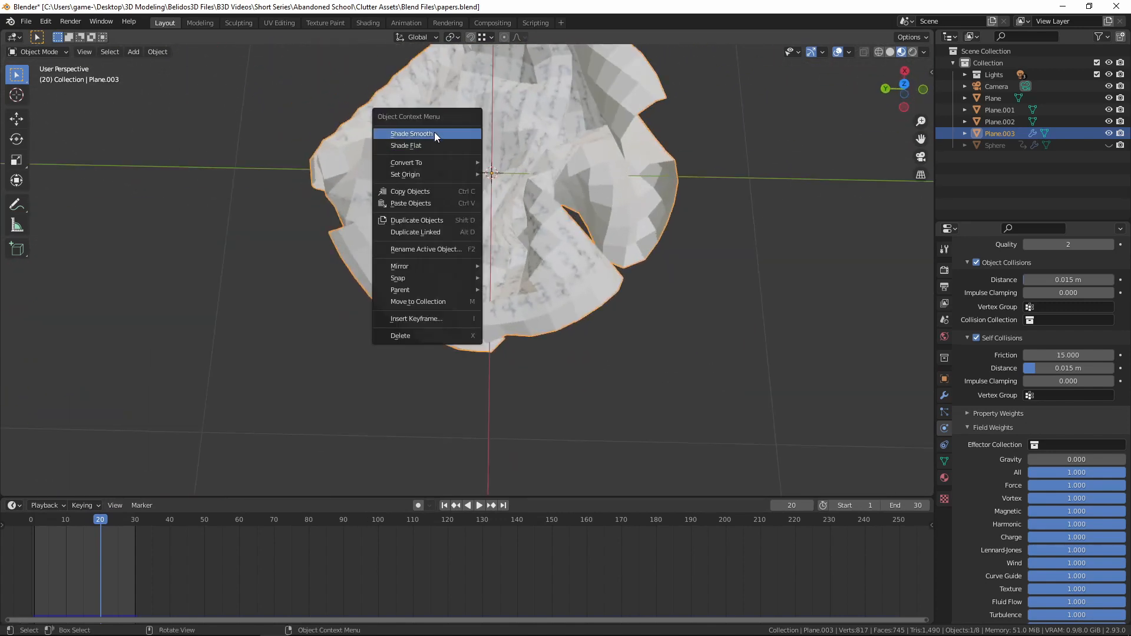
left_click(438, 133)
middle_click_drag(598, 284, 430, 249)
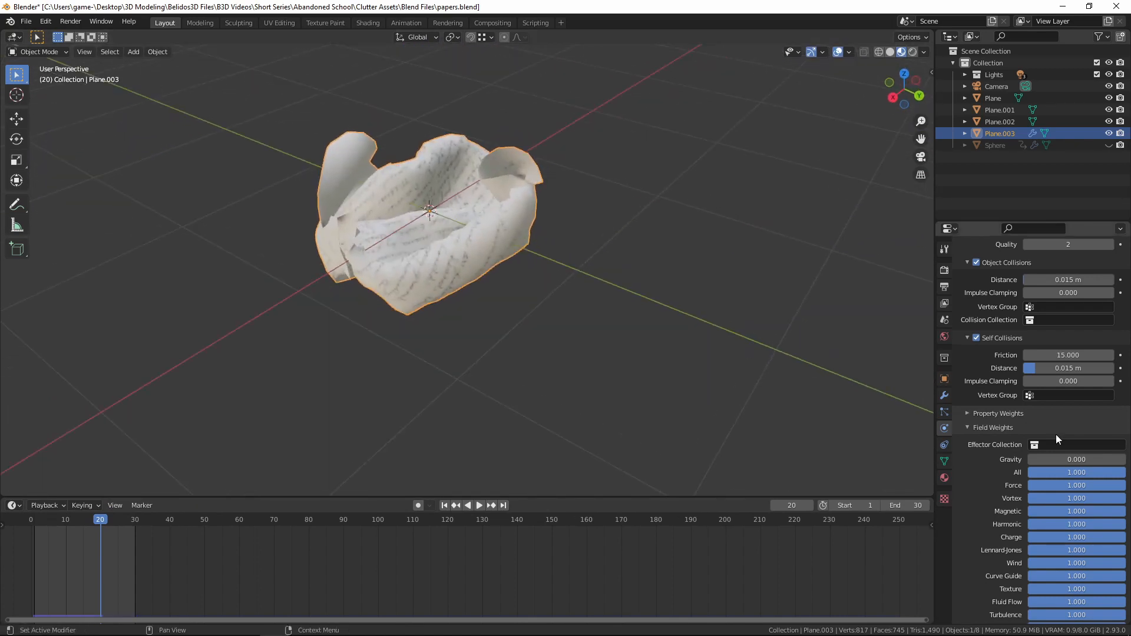
Enable Auto Smooth on the sheet's normals with an angle of 50°.
left_click(944, 462)
left_click(1026, 487)
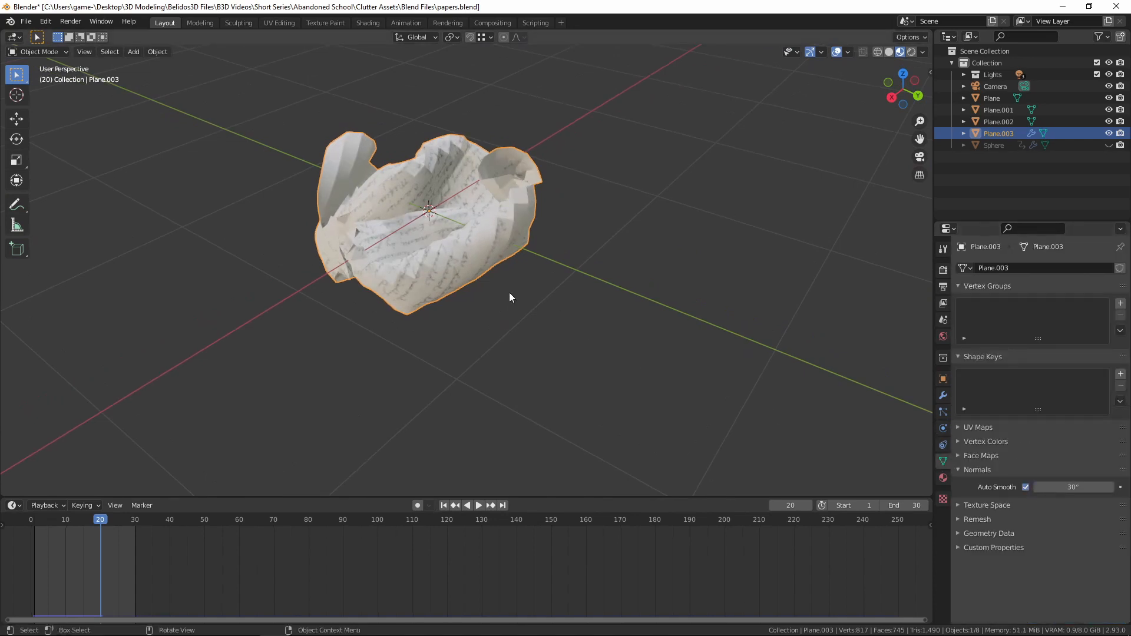
middle_click_drag(509, 293, 621, 320)
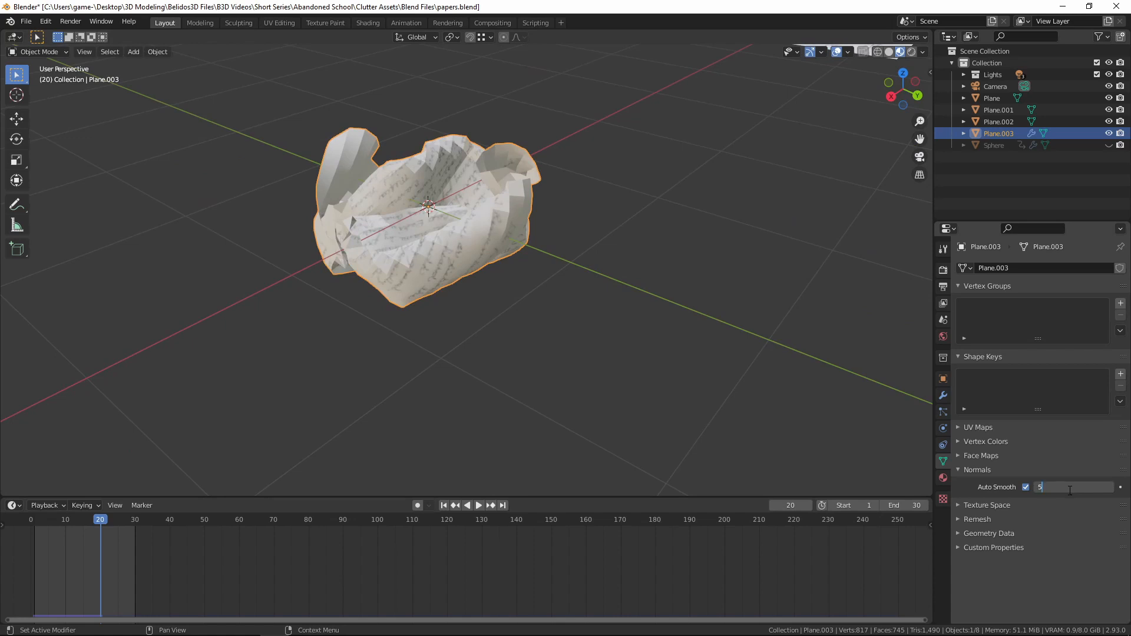
Settle the cloth simulation on frame 19 and apply the Cloth modifier to the crumpled sheet.
middle_click_drag(565, 295, 459, 190)
key("space")
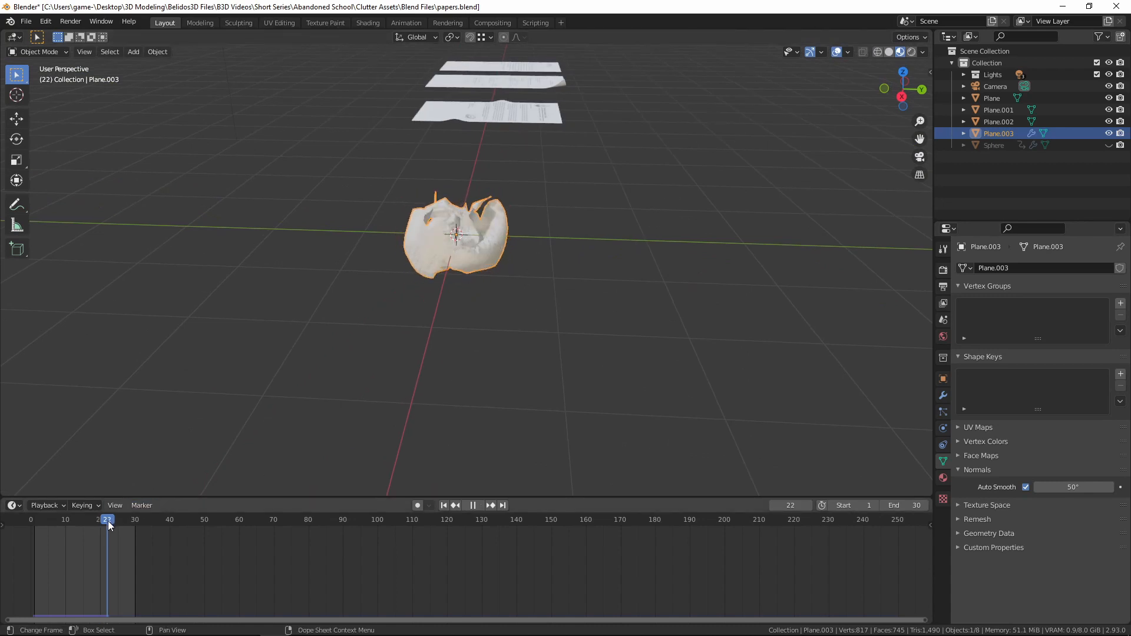
left_click_drag(103, 522, 97, 522)
middle_click_drag(446, 337, 492, 387)
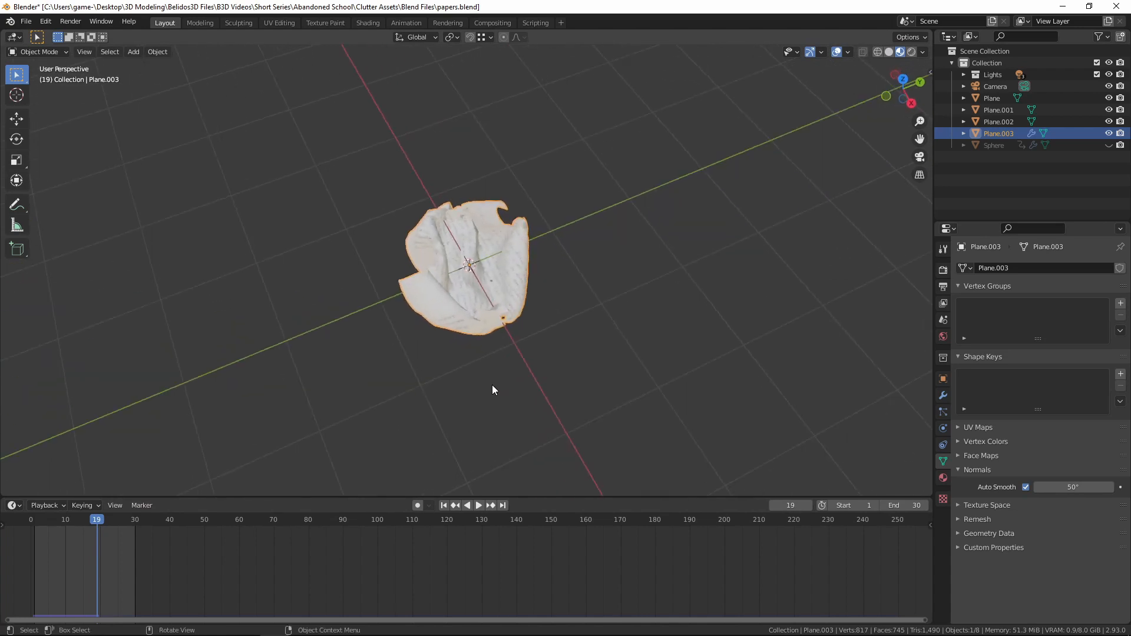
left_click(944, 395)
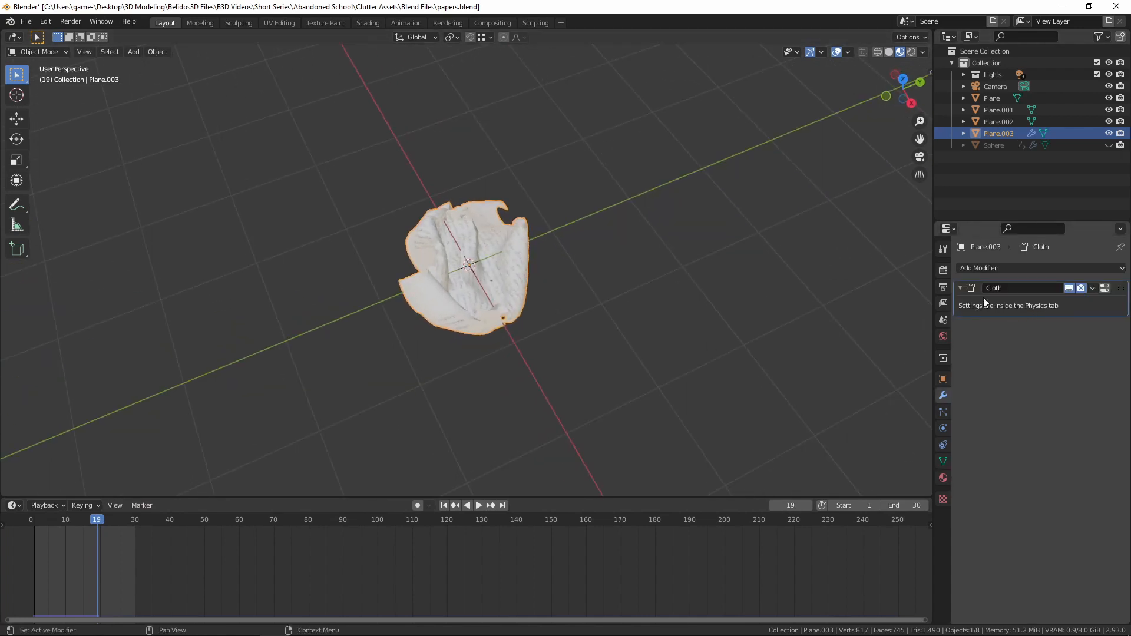
key("ctrl+a")
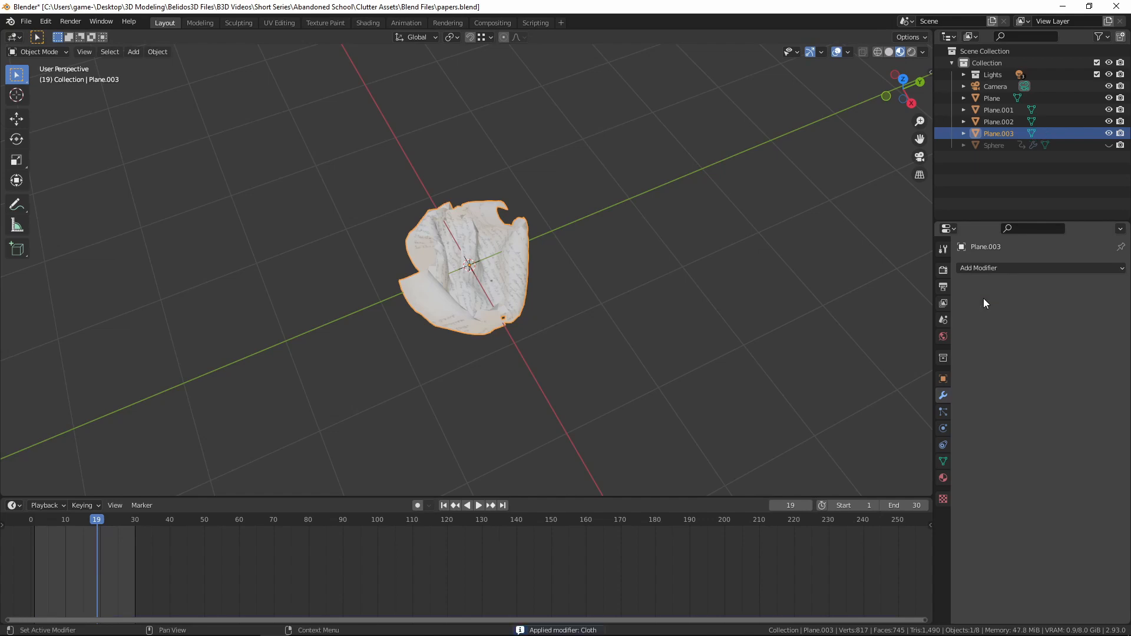
Examine the folds and shading of the crumpled sheet up close from several angles.
scroll(485, 359, "up", 3)
middle_click_drag(485, 359, 389, 280)
key("Tab")
key("Tab")
scroll(455, 294, "up", 6)
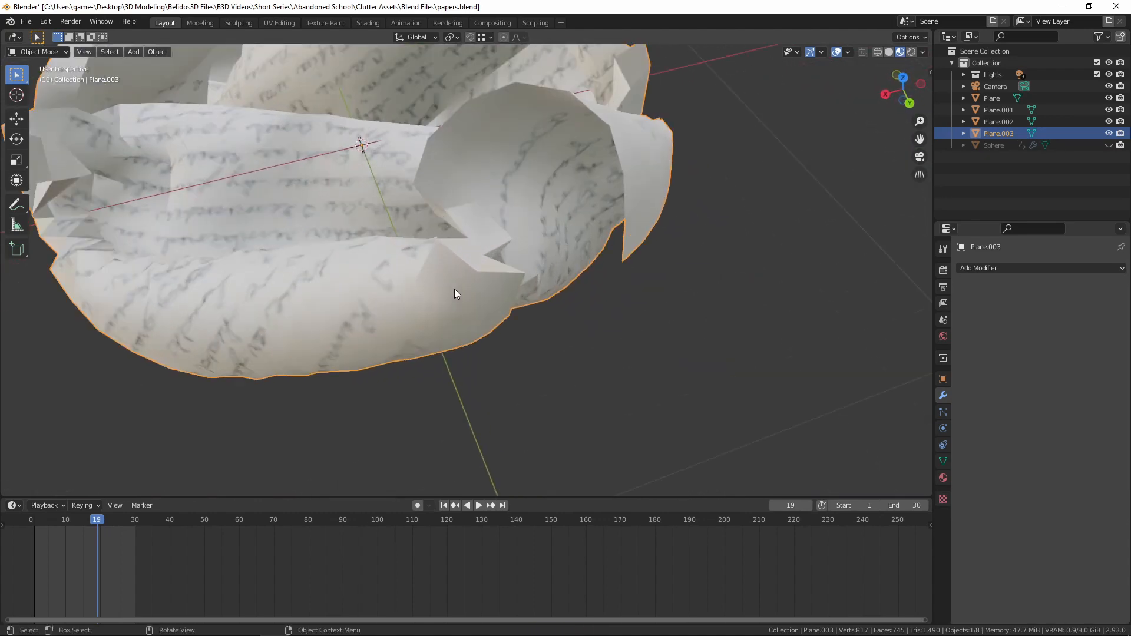
scroll(498, 277, "down", 5)
middle_click_drag(497, 277, 518, 184)
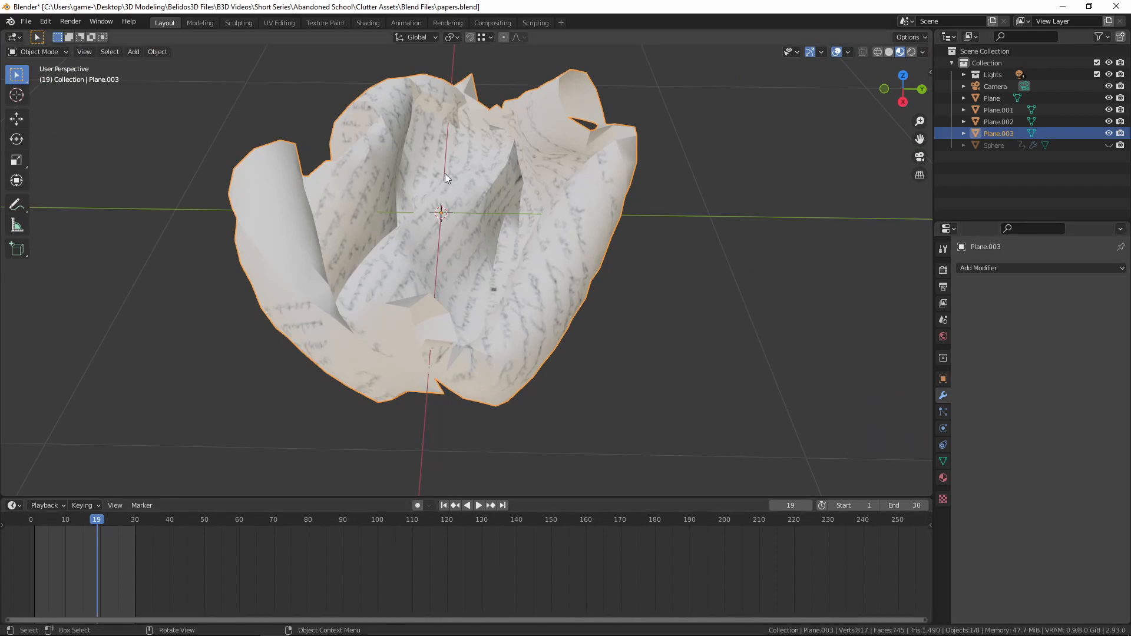
scroll(457, 185, "down", 5)
middle_click_drag(472, 200, 530, 259)
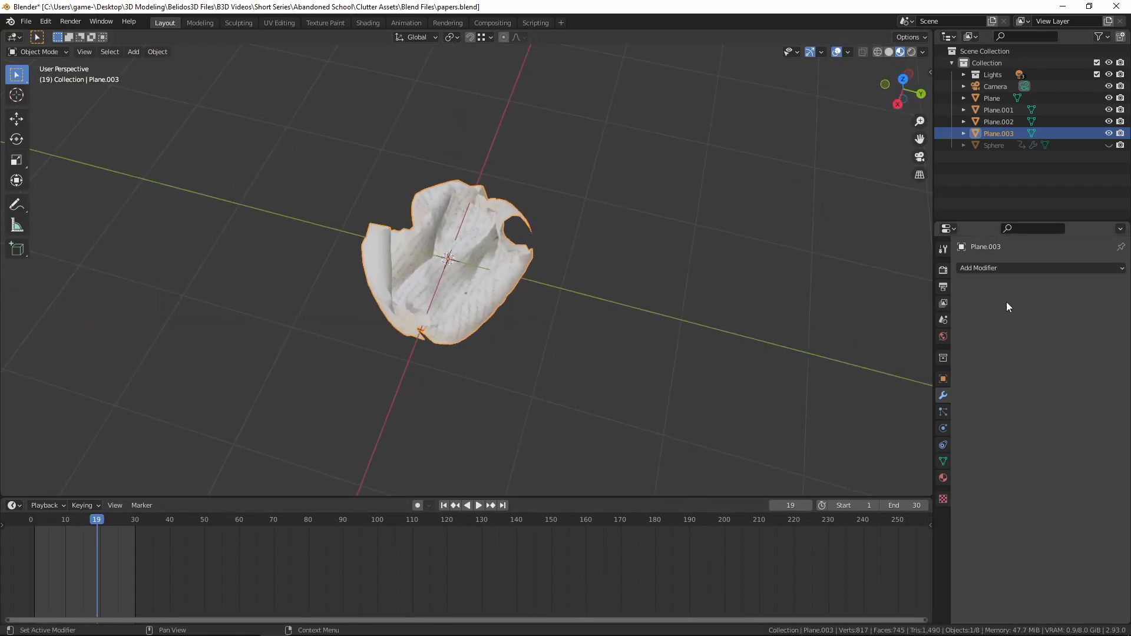
Add a Decimate modifier to the crumpled sheet and reduce its collapse ratio to about 0.157.
left_click(982, 268)
left_click(990, 267)
left_click(987, 268)
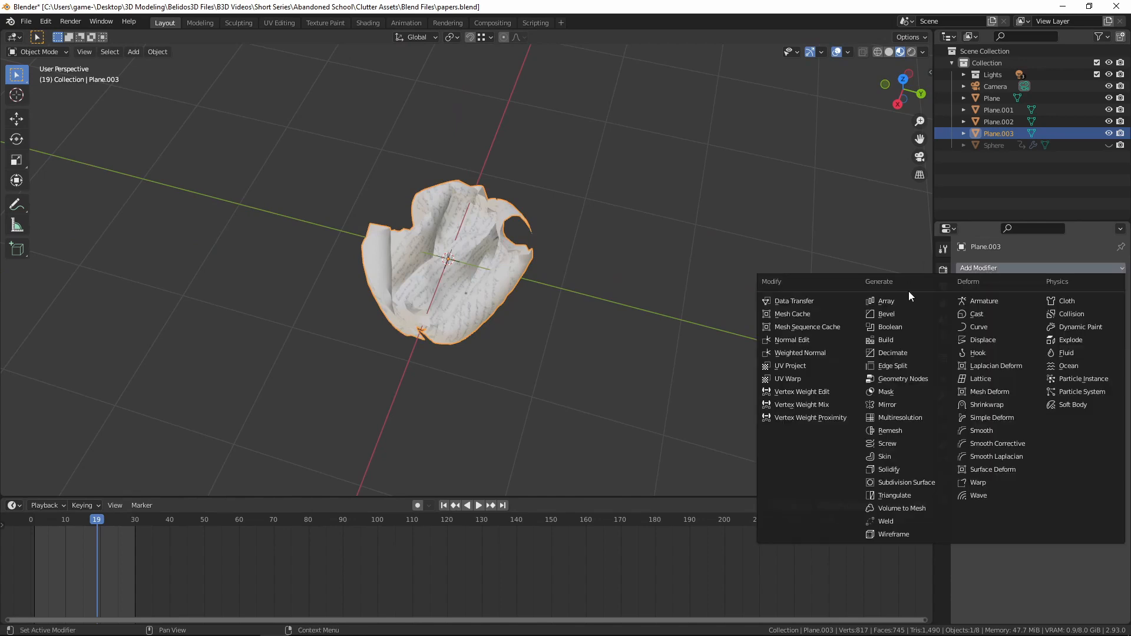
left_click(892, 353)
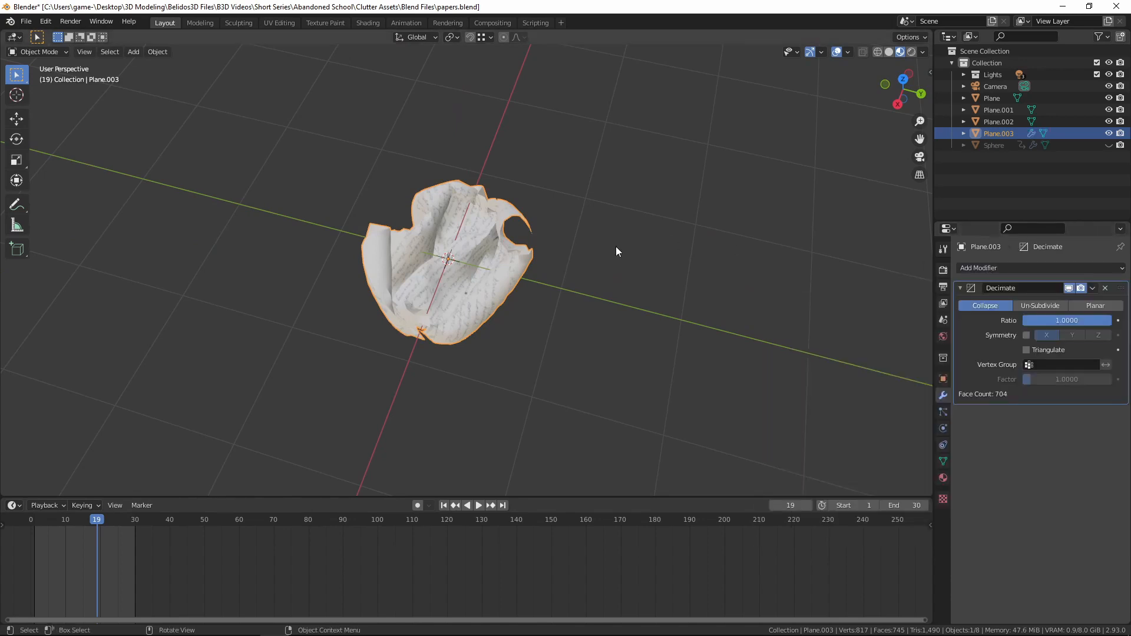
middle_click_drag(617, 251, 592, 283)
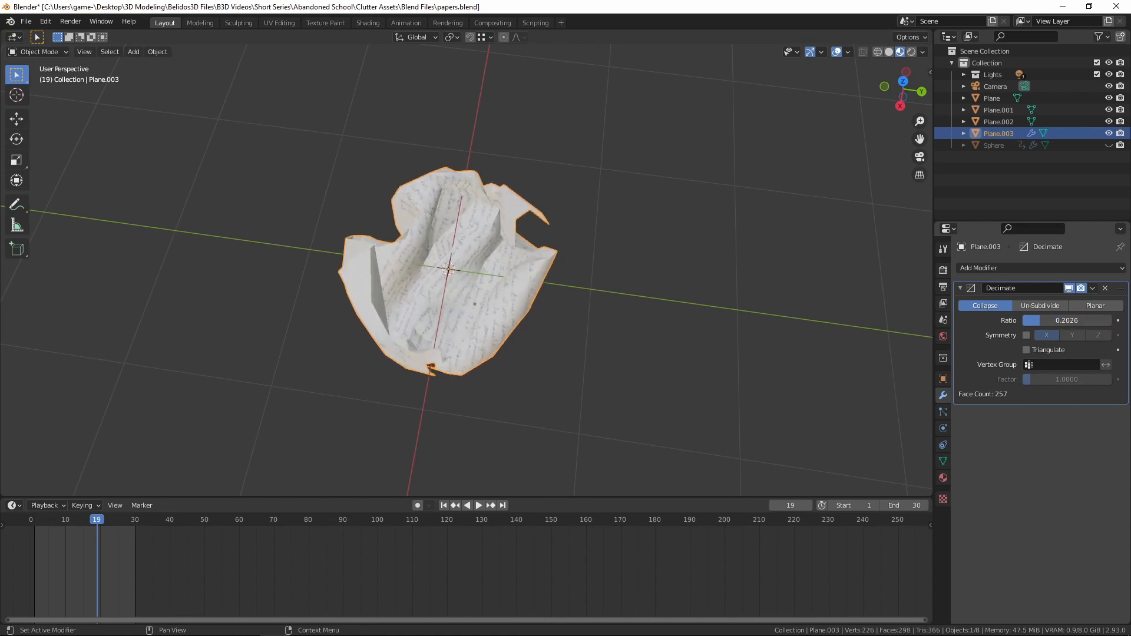
left_click_drag(1041, 321, 1036, 321)
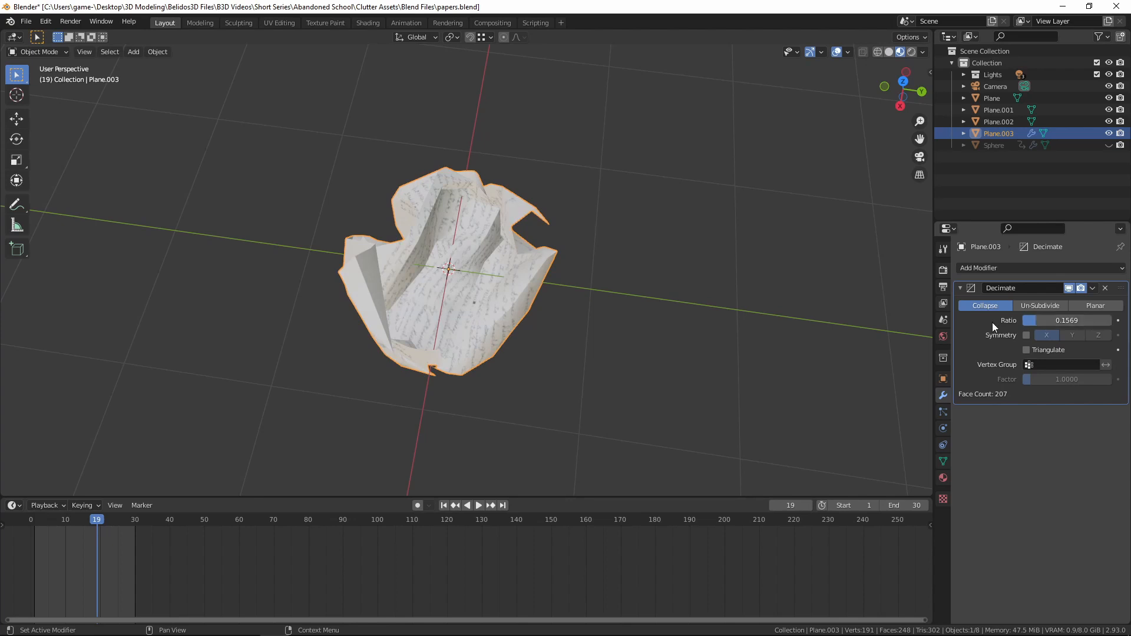
Check the simplified sheet from the side and apply the Decimate modifier.
middle_click_drag(368, 322, 505, 204)
scroll(596, 298, "up", 5)
scroll(403, 251, "down", 3)
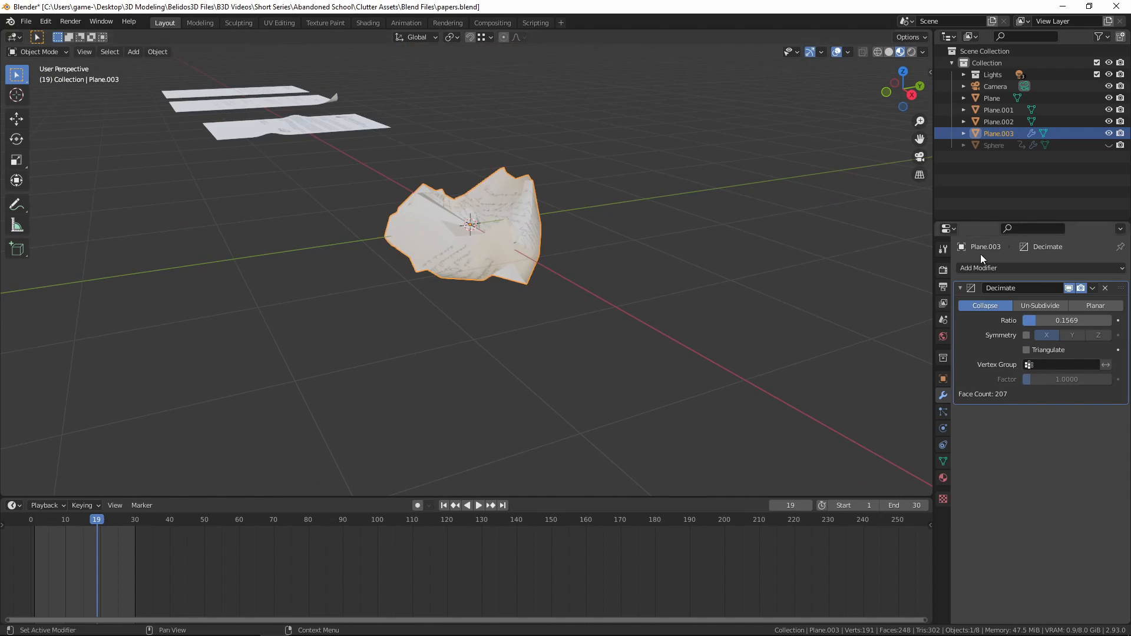
key("ctrl+a")
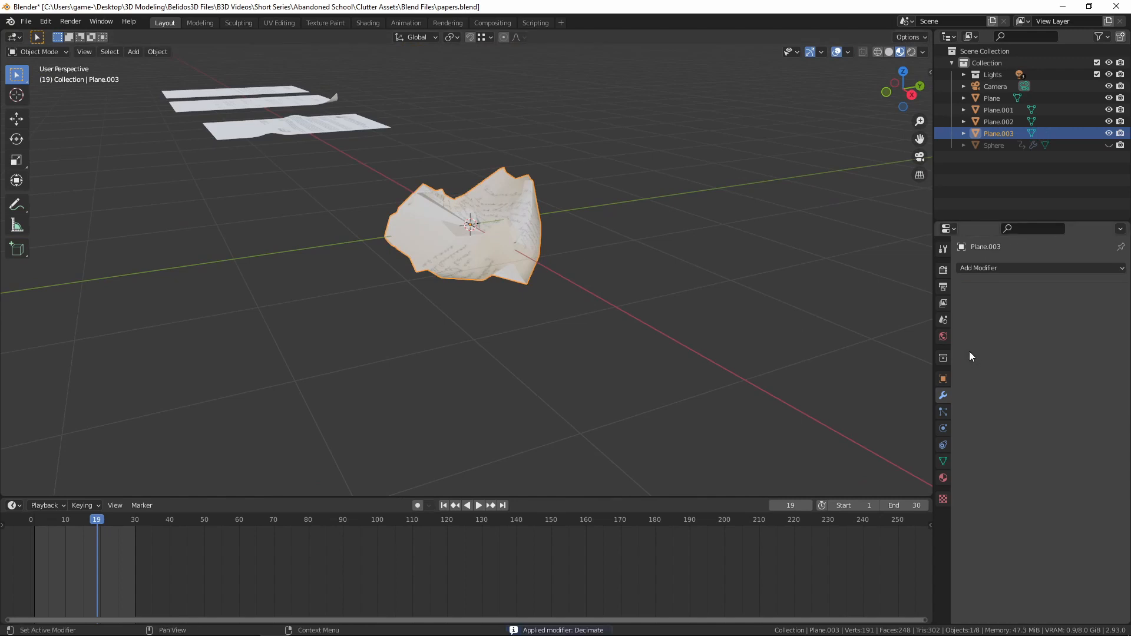
Enable Backface Culling in the viewport display settings of the Note 04 material.
left_click(943, 478)
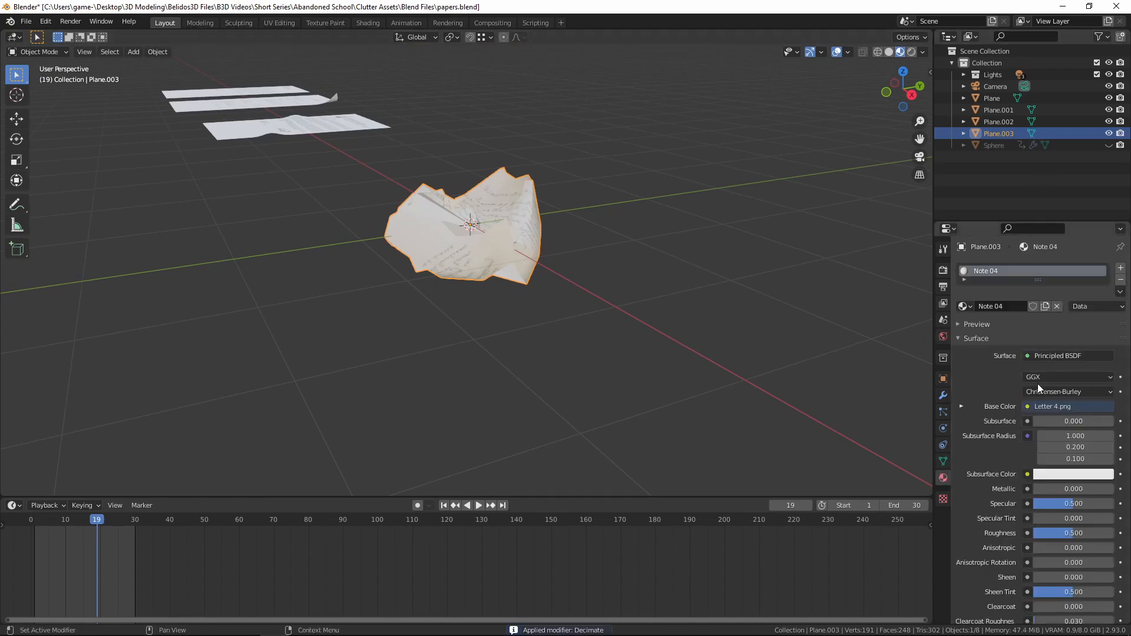
scroll(1038, 383, "down", 10)
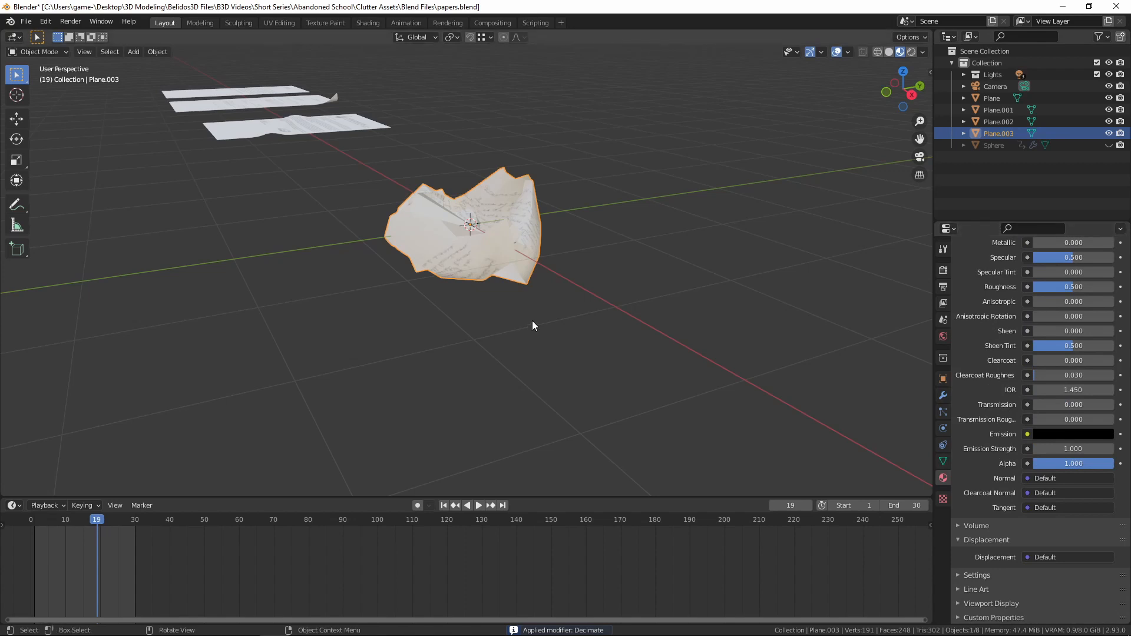
middle_click_drag(533, 322, 737, 392)
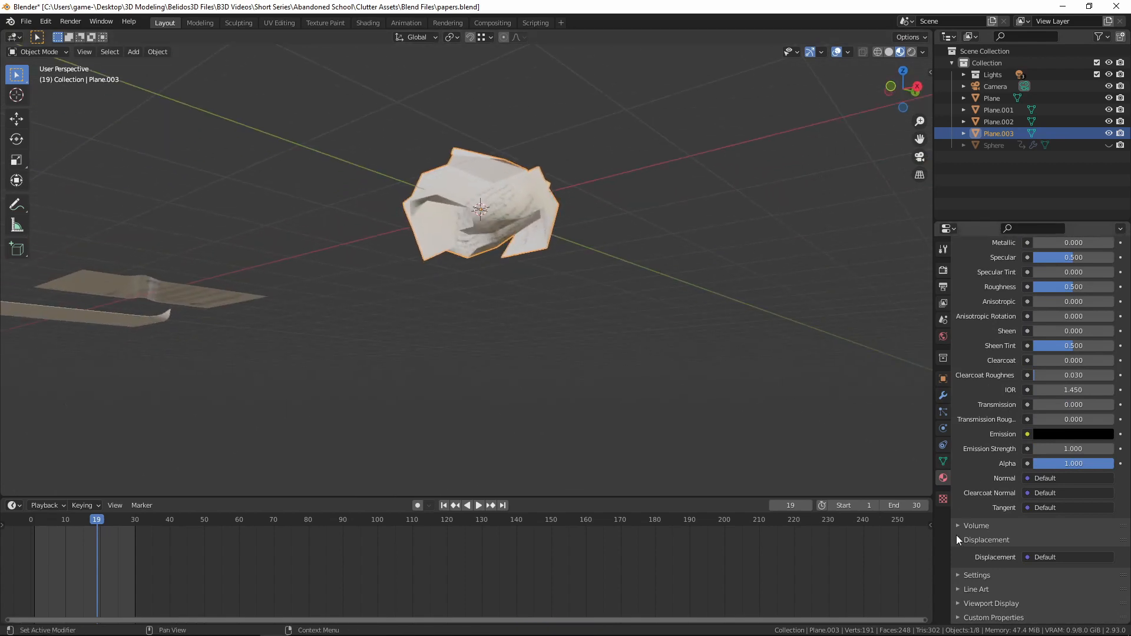
left_click(960, 604)
scroll(992, 478, "down", 5)
left_click(1036, 539)
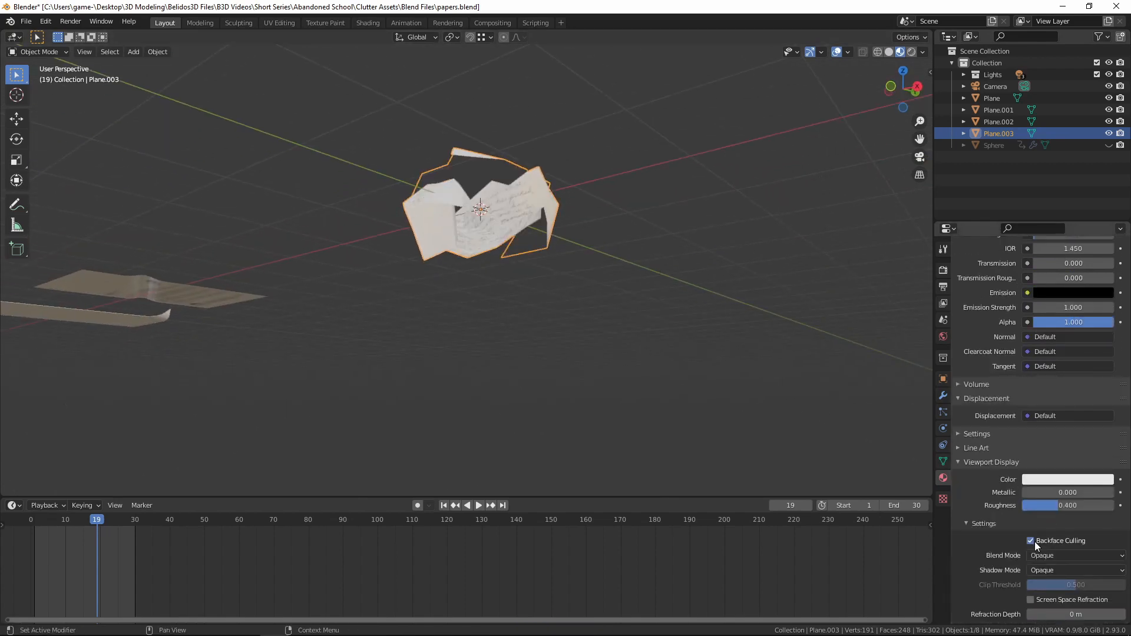
middle_click_drag(620, 261, 596, 199)
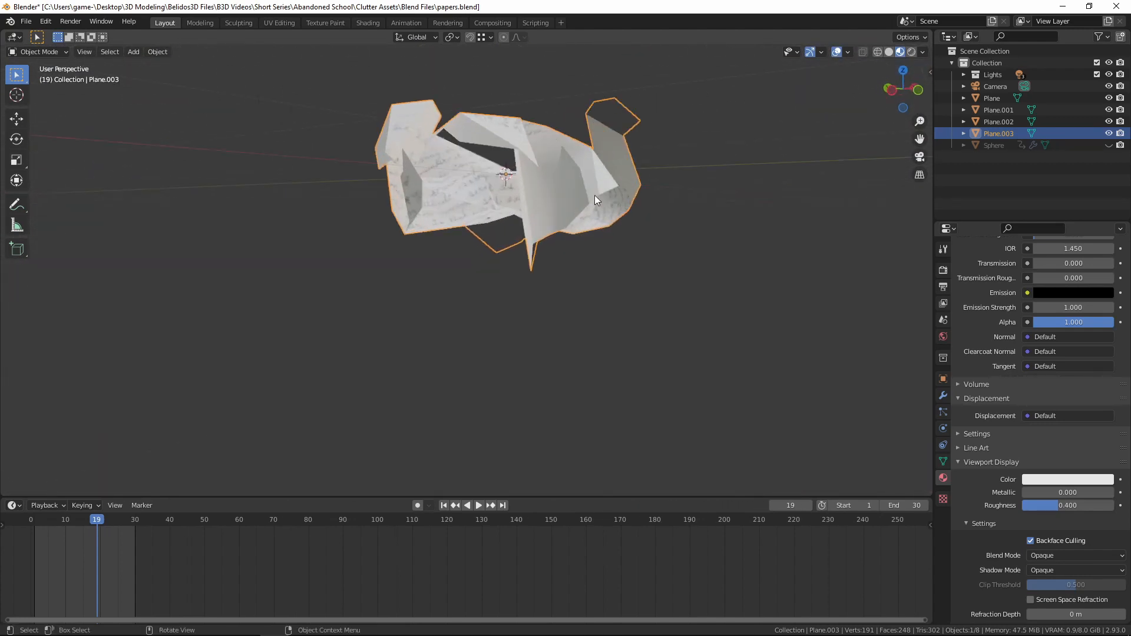
Add a Solidify modifier to the crumpled sheet with a thickness of 0.002 m.
left_click(943, 396)
left_click(977, 268)
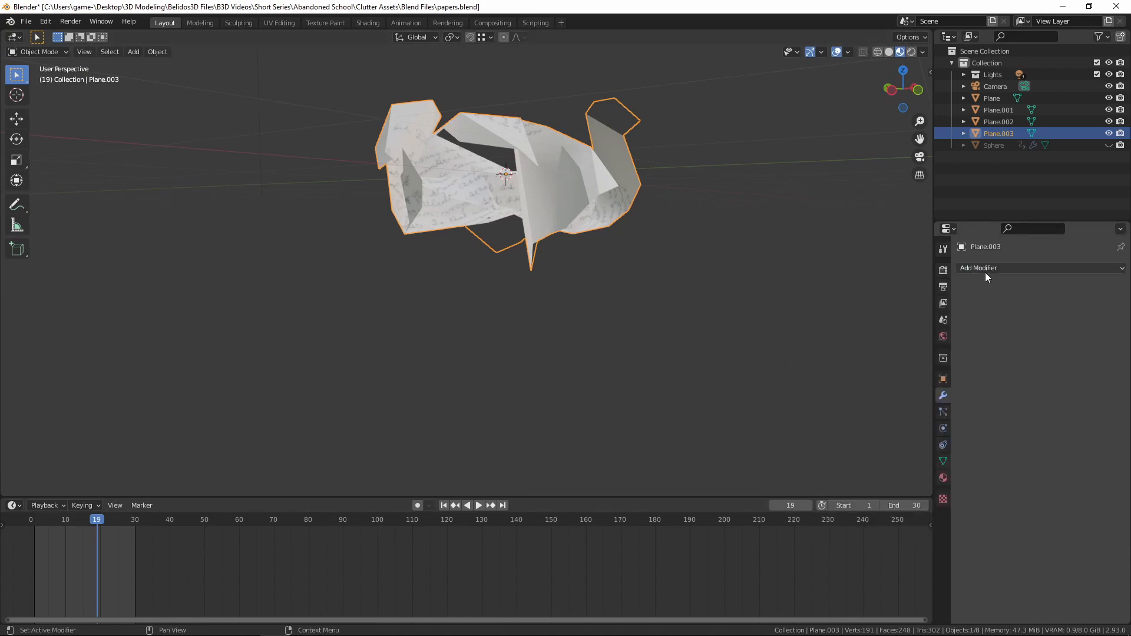
left_click(986, 269)
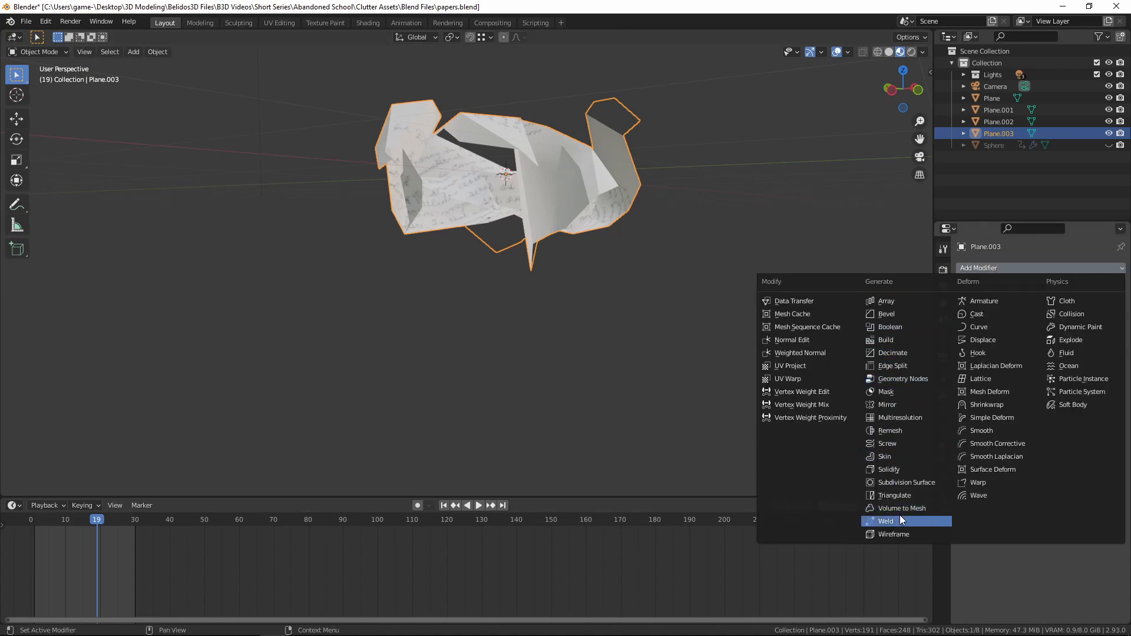
left_click(900, 470)
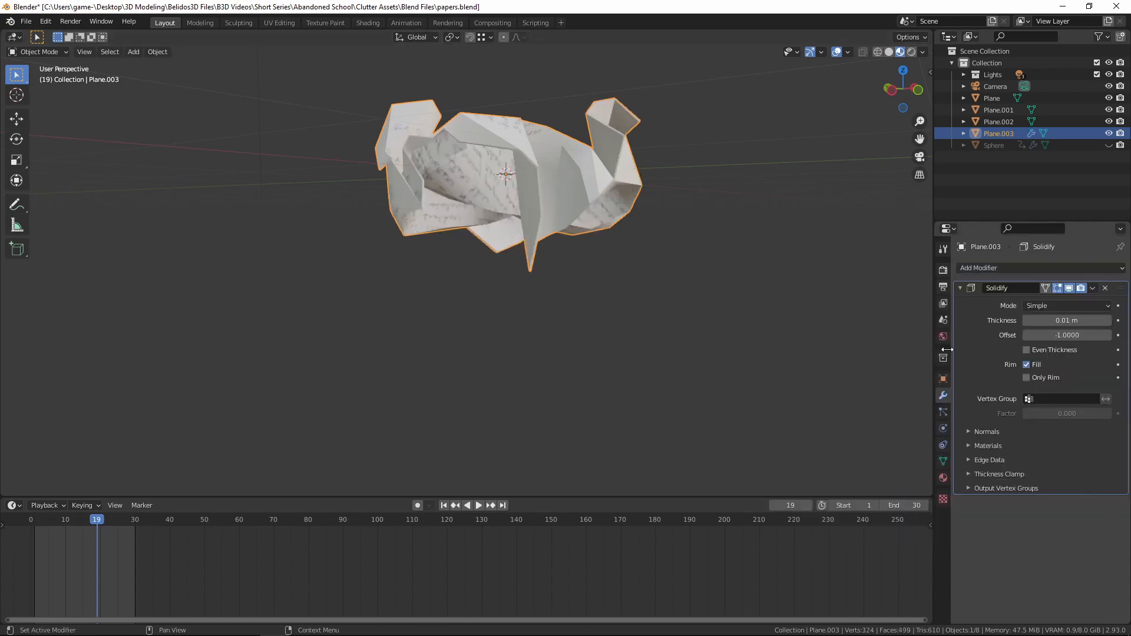
left_click(1060, 324)
type(".002")
key("Return")
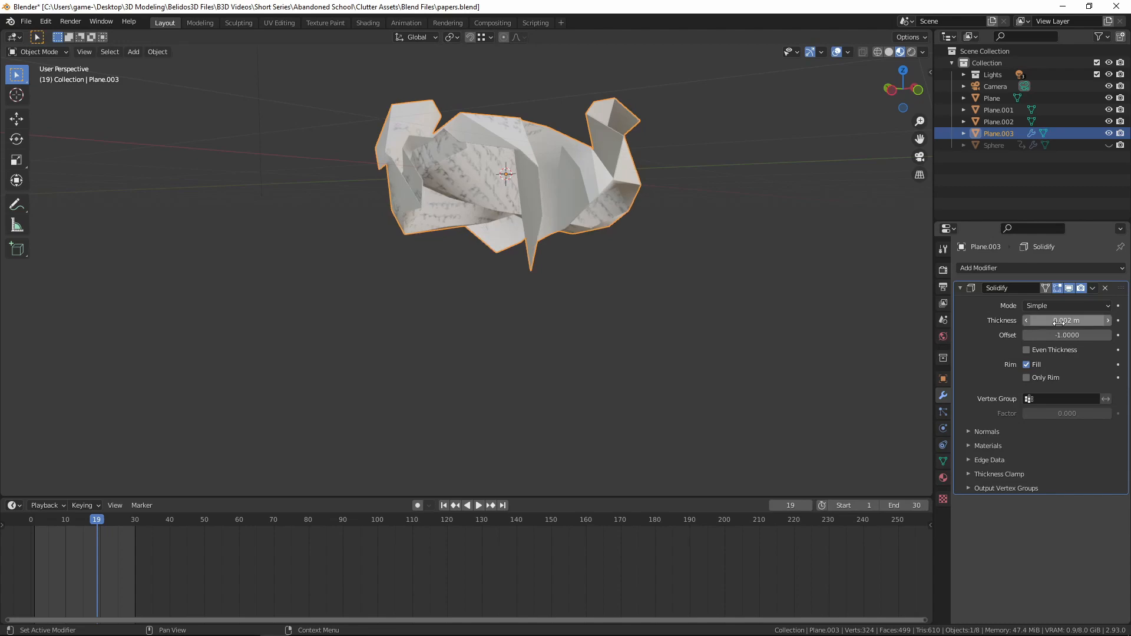
Move the flat sheet nearest the crumpled paper (Plane.002) along X until it sits close beside it.
middle_click_drag(786, 202, 619, 272)
scroll(507, 173, "down", 4)
scroll(604, 201, "down", 2)
scroll(619, 272, "down", 2)
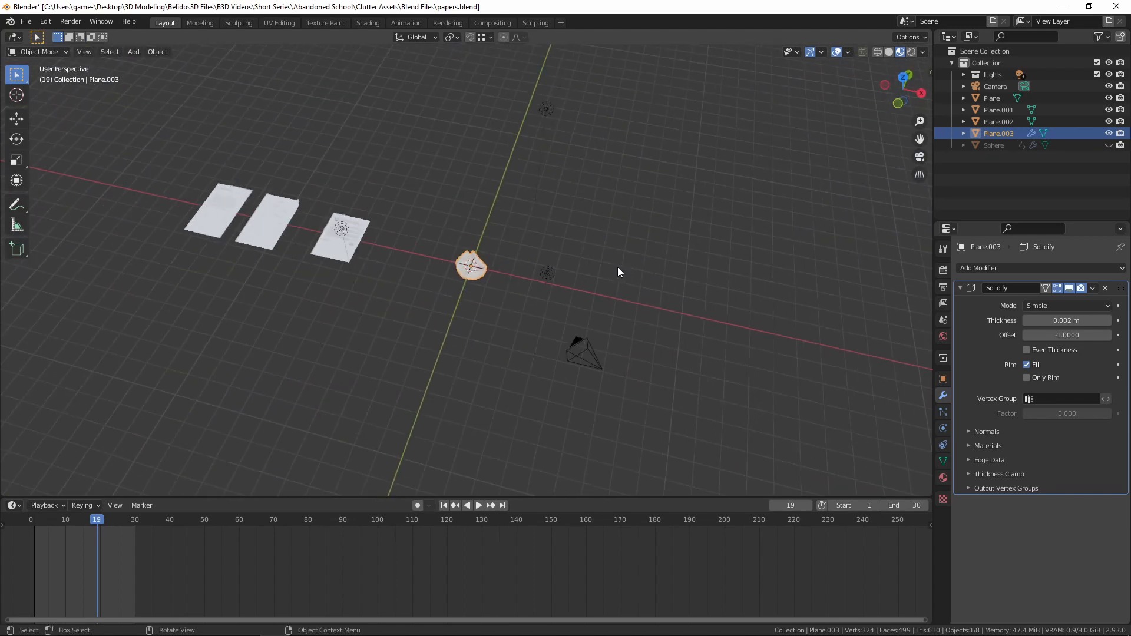
left_click_drag(200, 134, 283, 245)
left_click(318, 253)
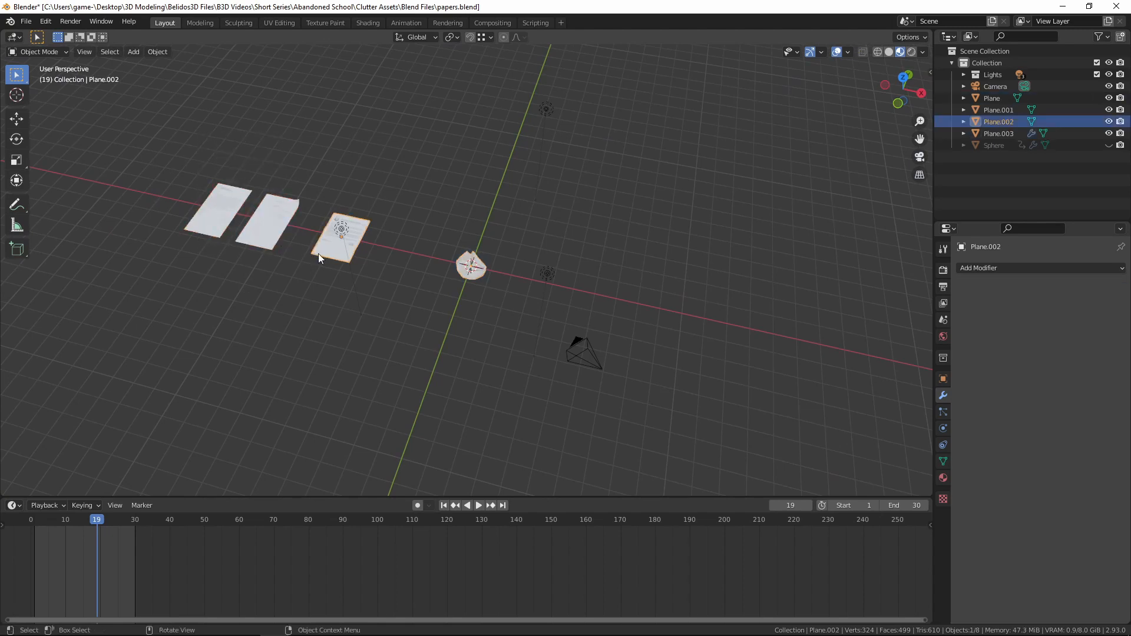
key("g")
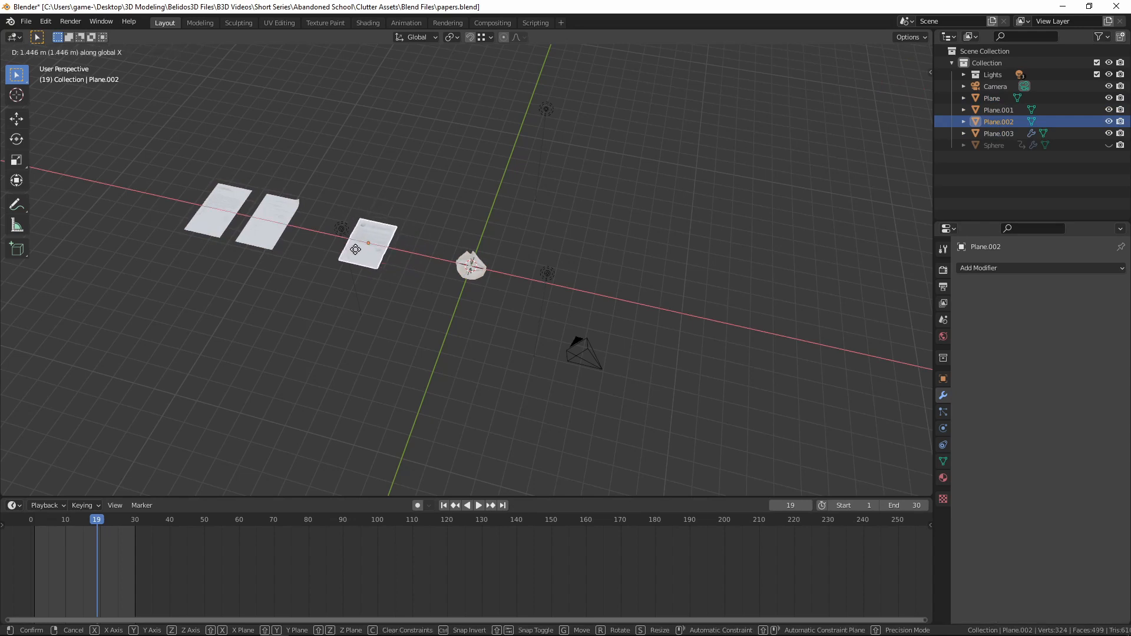
left_click(402, 275)
Move the other two flat sheets along X toward the crumpled paper, the outermost by about 4.96 m, to form a compact row.
left_click(268, 235)
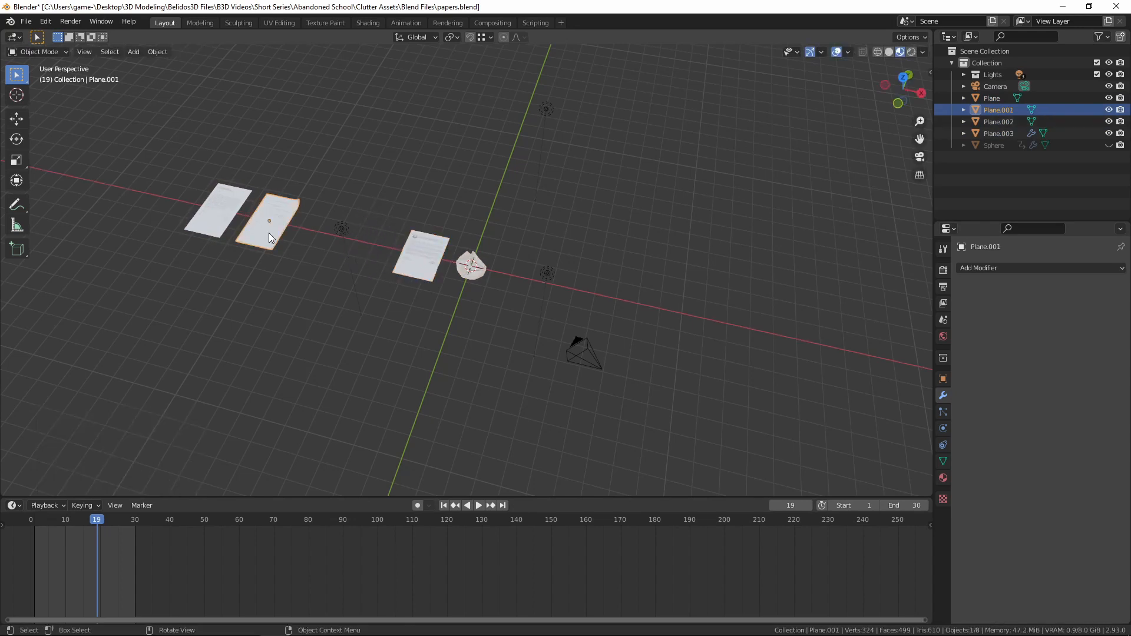
key("g")
left_click(362, 246)
left_click(224, 211)
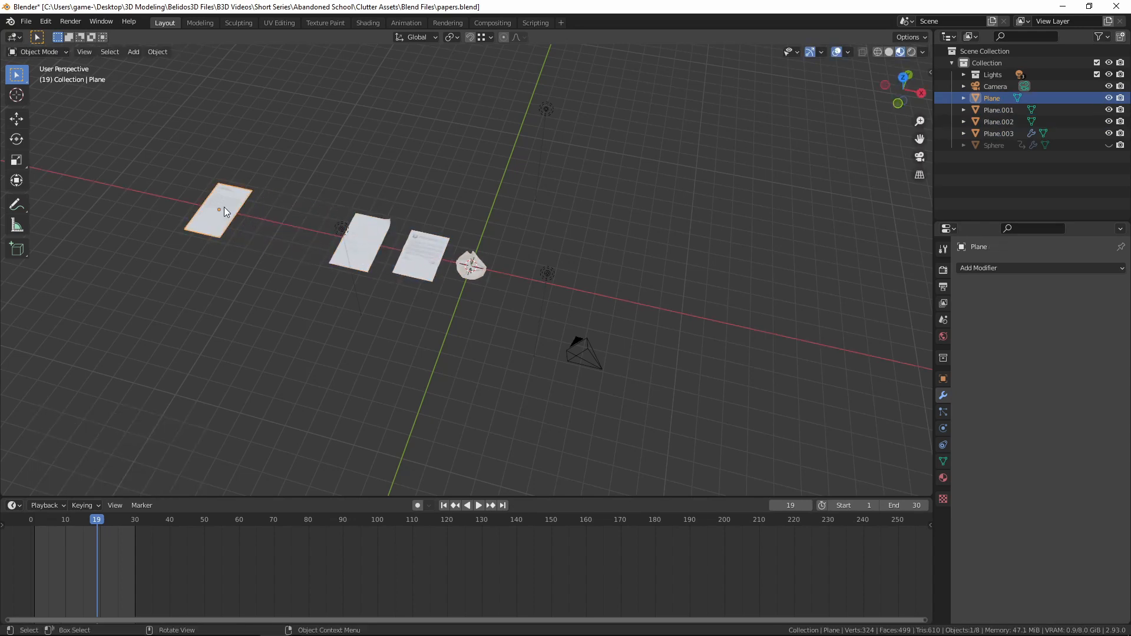
key("g")
key("x")
left_click(310, 243)
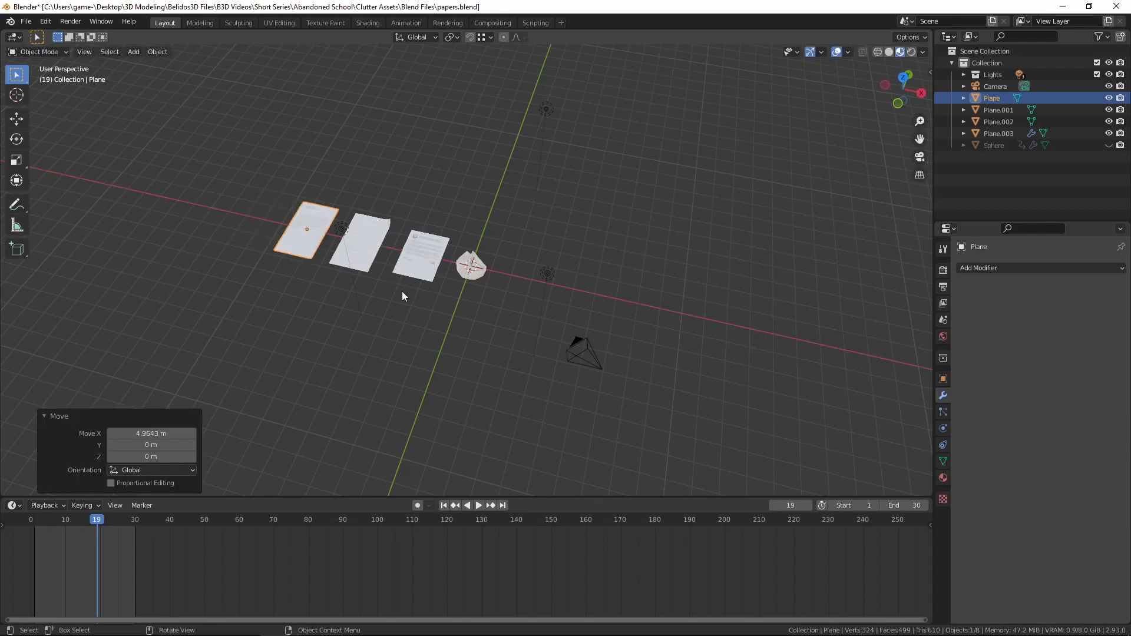
Compare the crumpled paper with the flat sheets from above and up close at an angle.
key("KP_7")
scroll(411, 324, "up", 6)
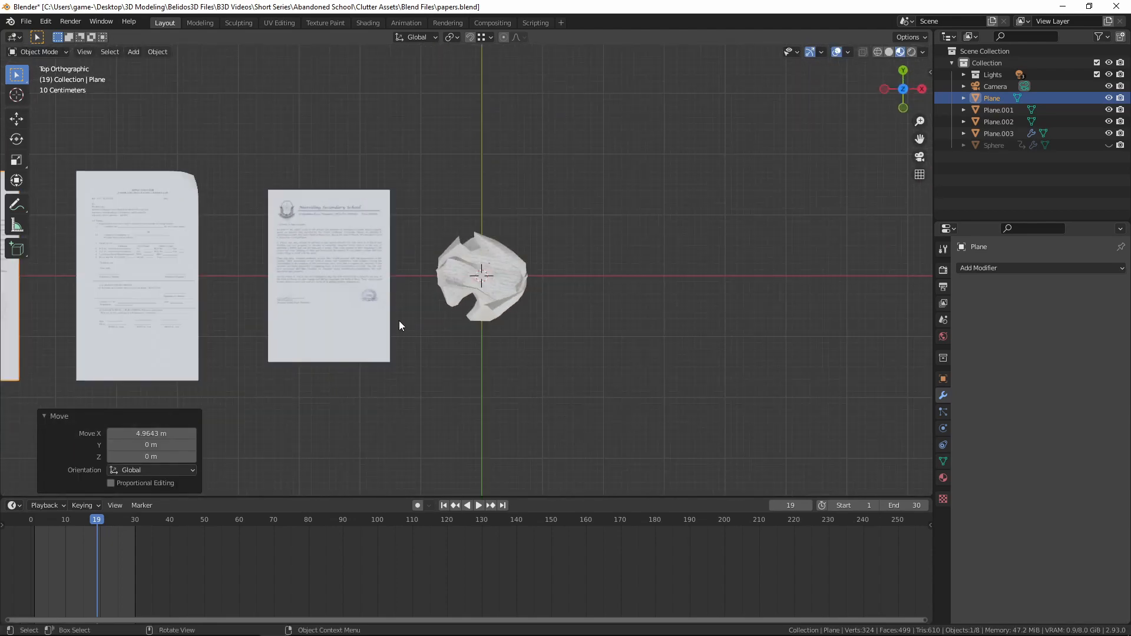
middle_click_drag(399, 321, 599, 207)
key("KP_7")
left_click(485, 228)
middle_click_drag(485, 229, 550, 254)
middle_click_drag(654, 284, 448, 200, "shift")
left_click(450, 203)
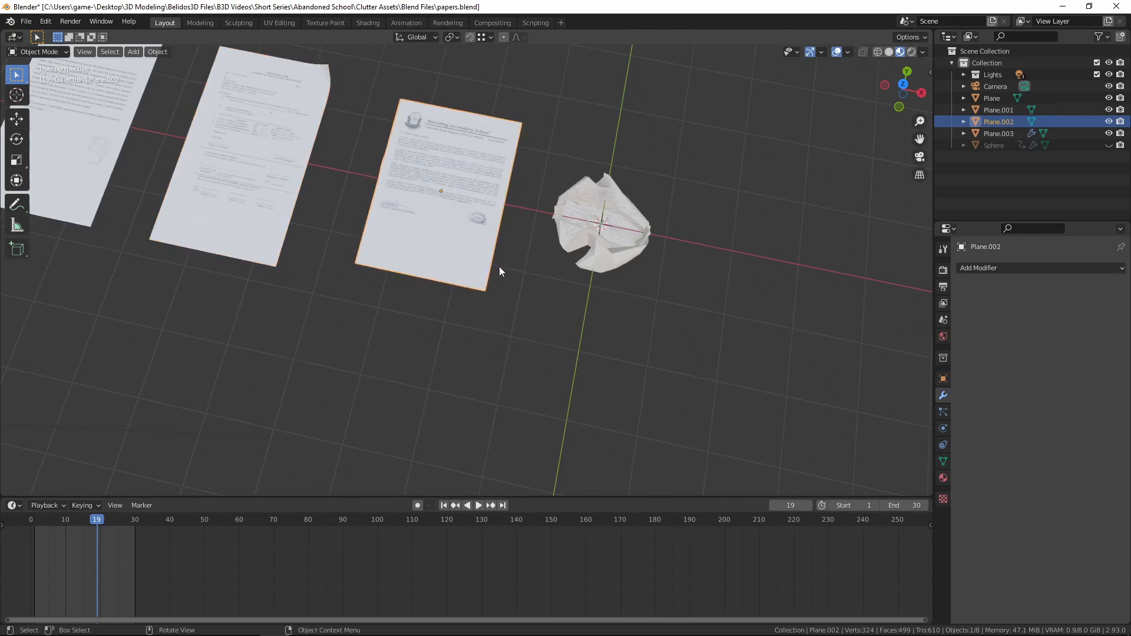
middle_click_drag(500, 271, 524, 278)
middle_click_drag(511, 337, 552, 281)
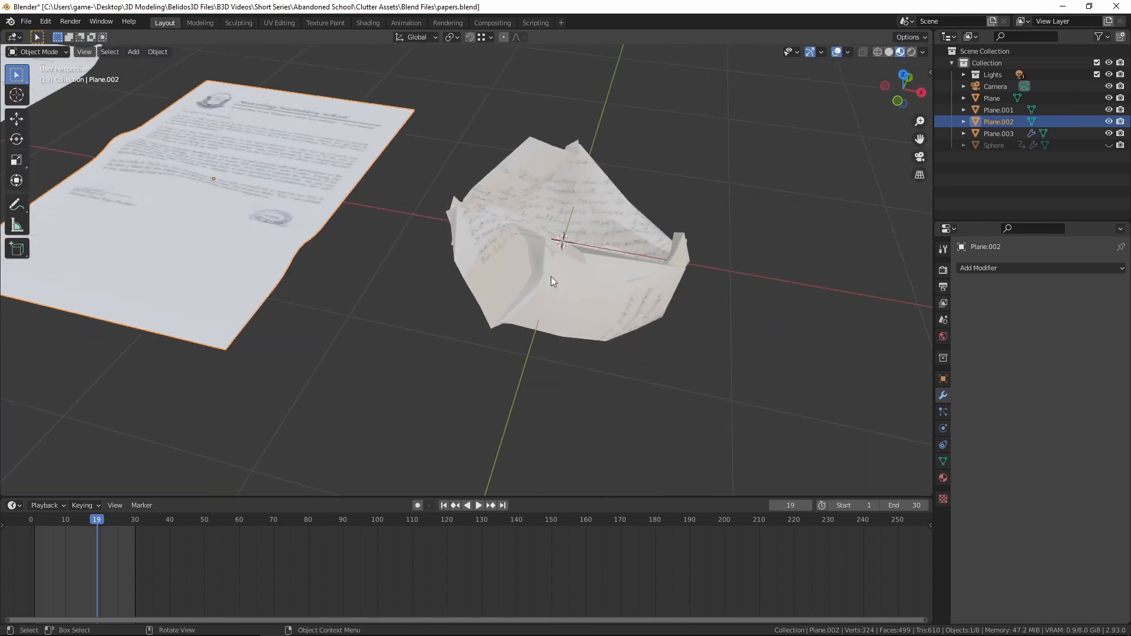